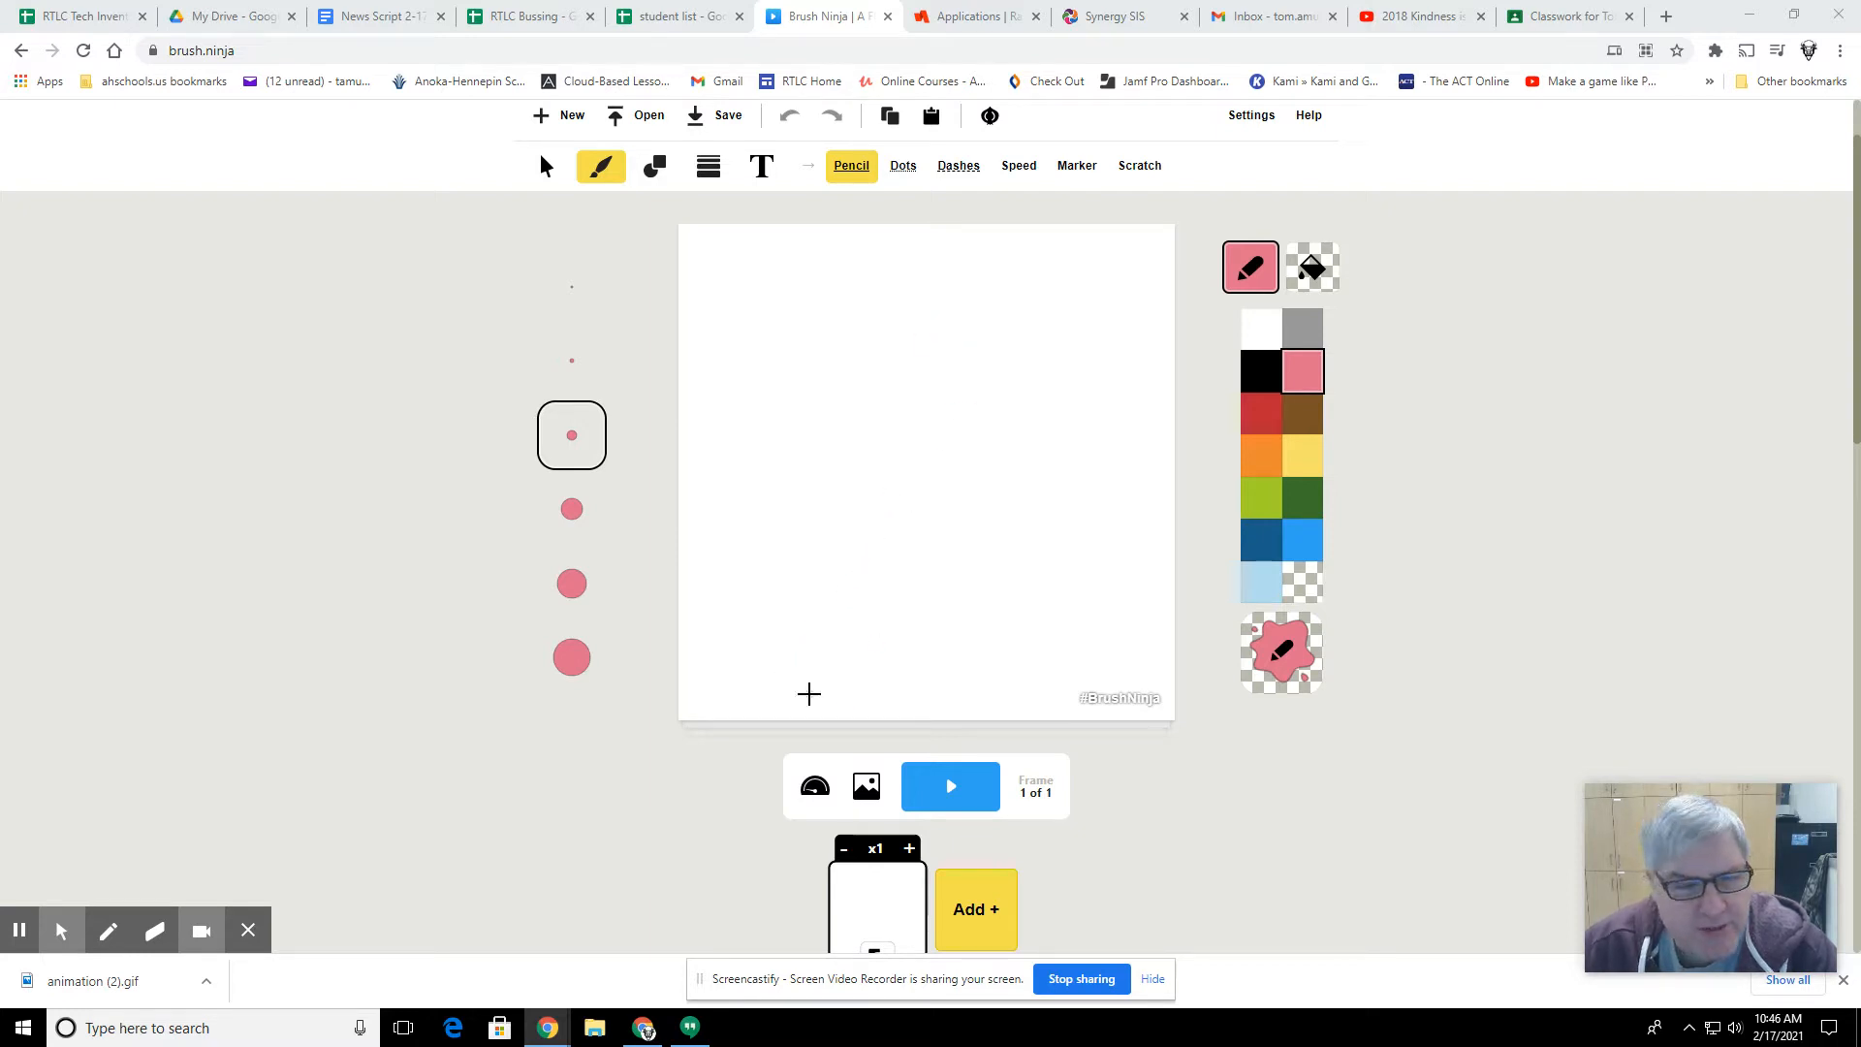
# Step: Draw a triangle with a pink outline and red fill near the middle of the canvas
pyautogui.click(655, 166)
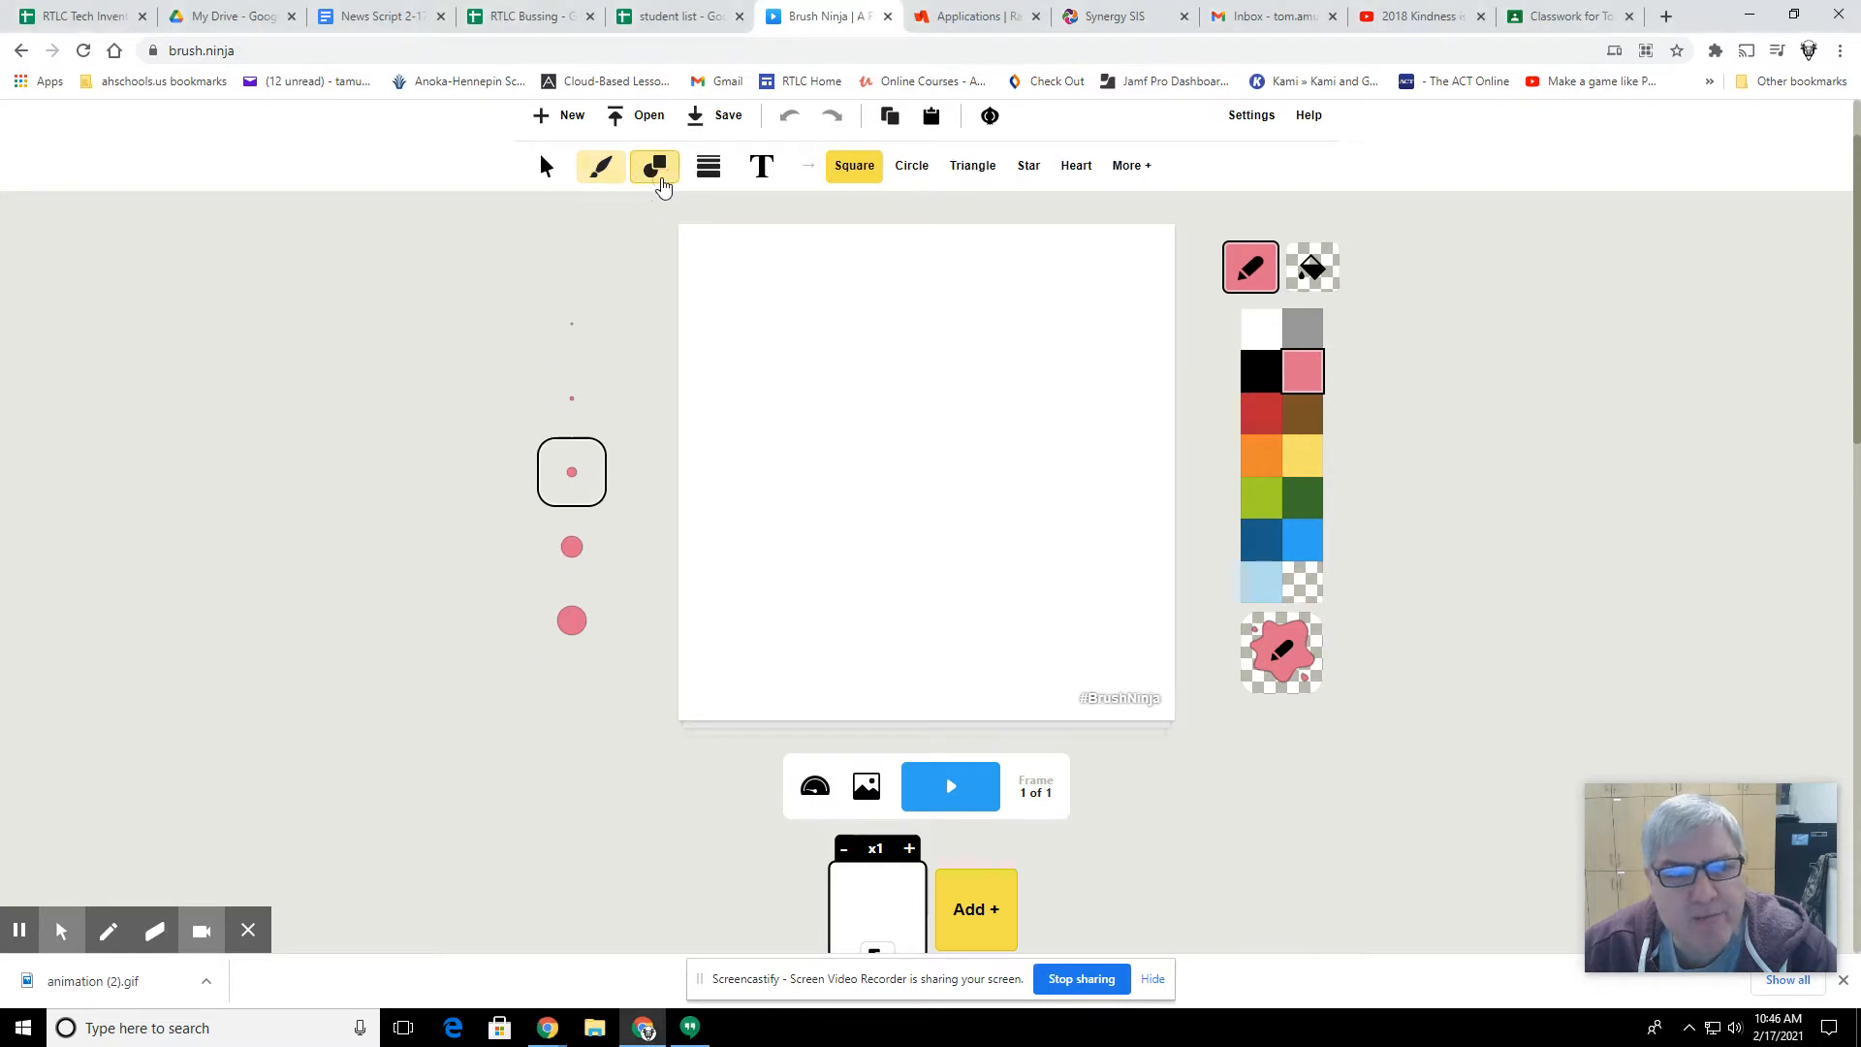
pyautogui.click(967, 170)
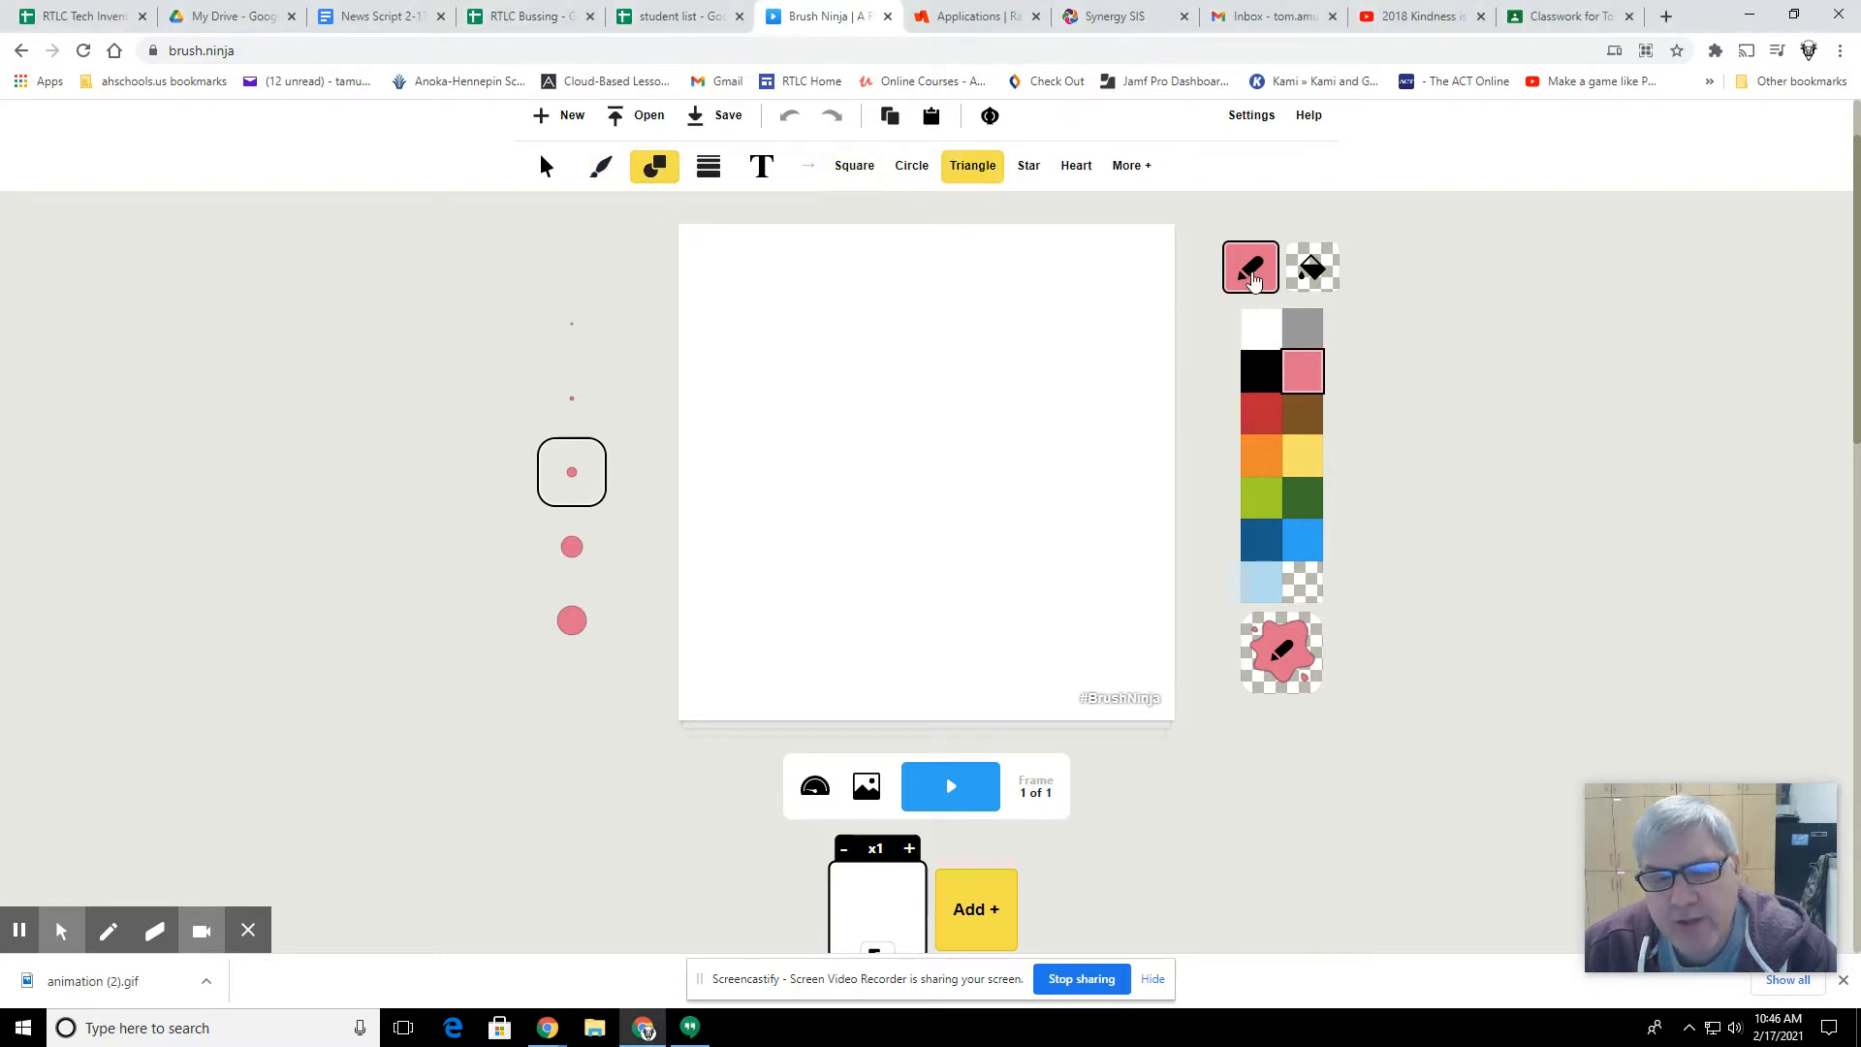
pyautogui.click(1313, 266)
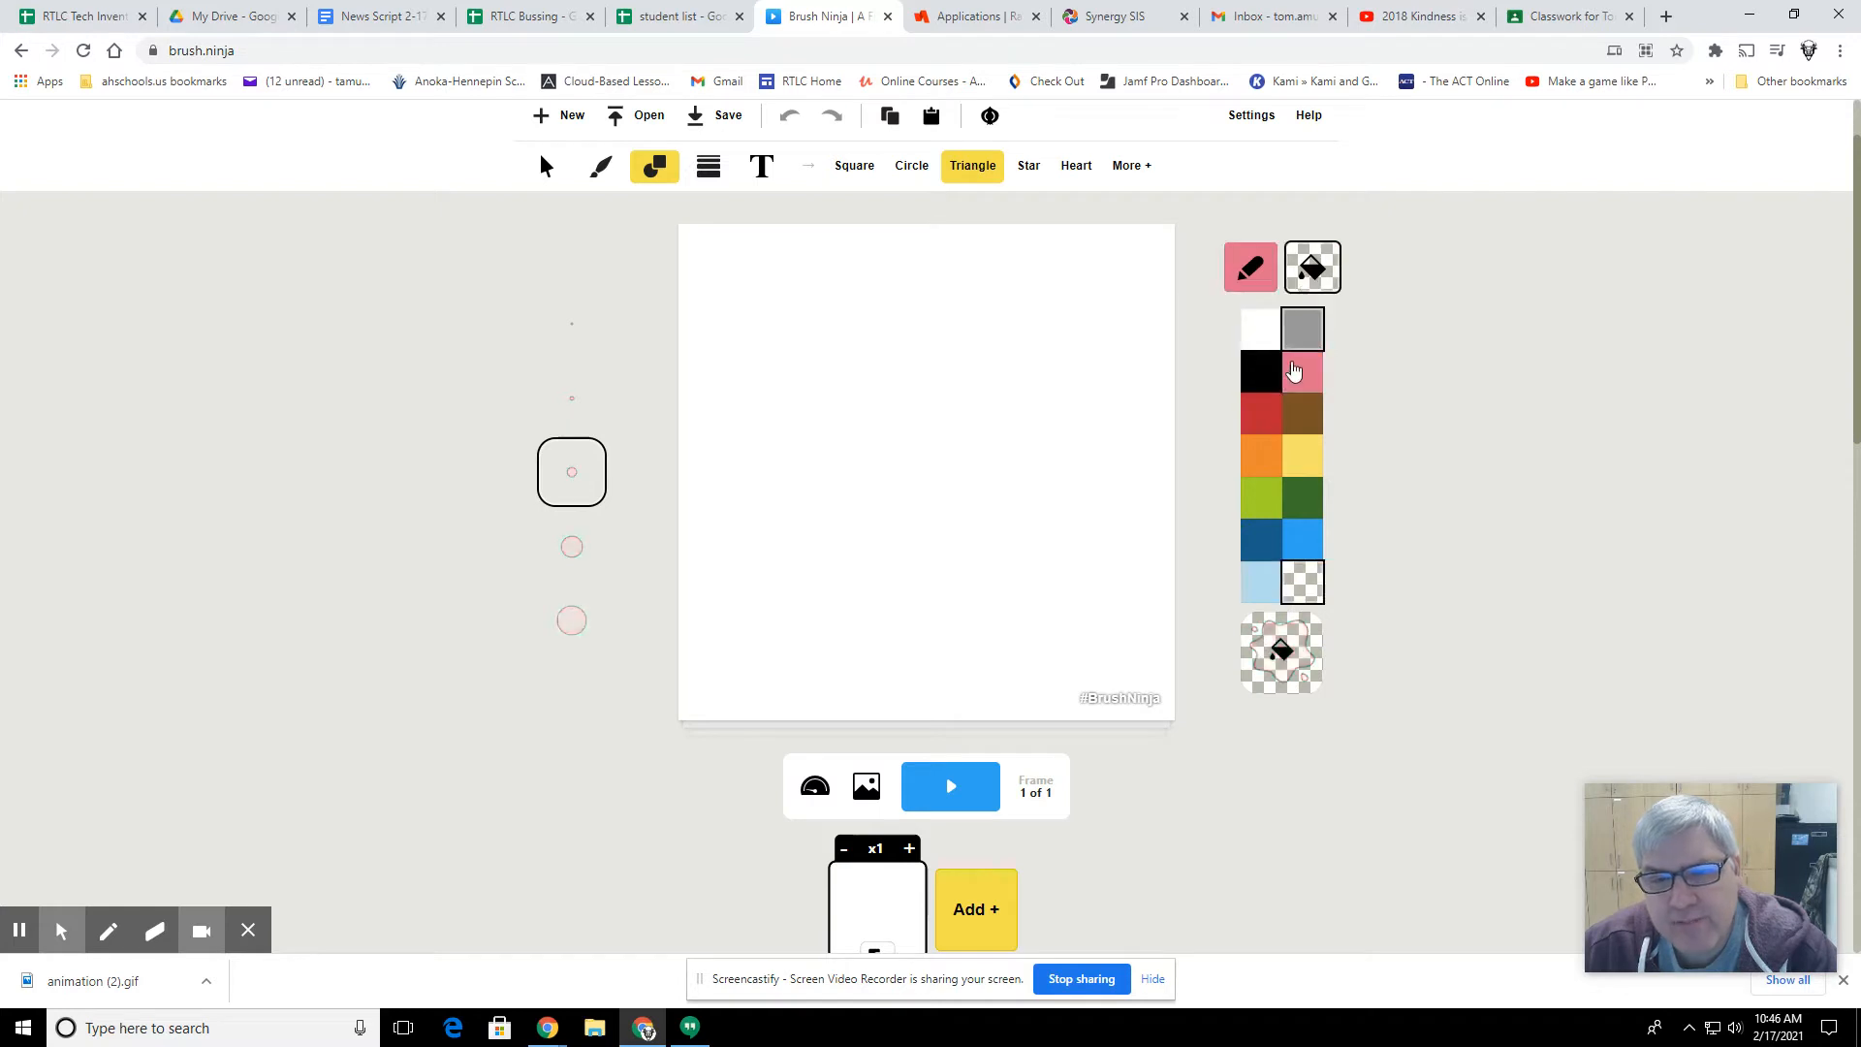
pyautogui.click(1261, 416)
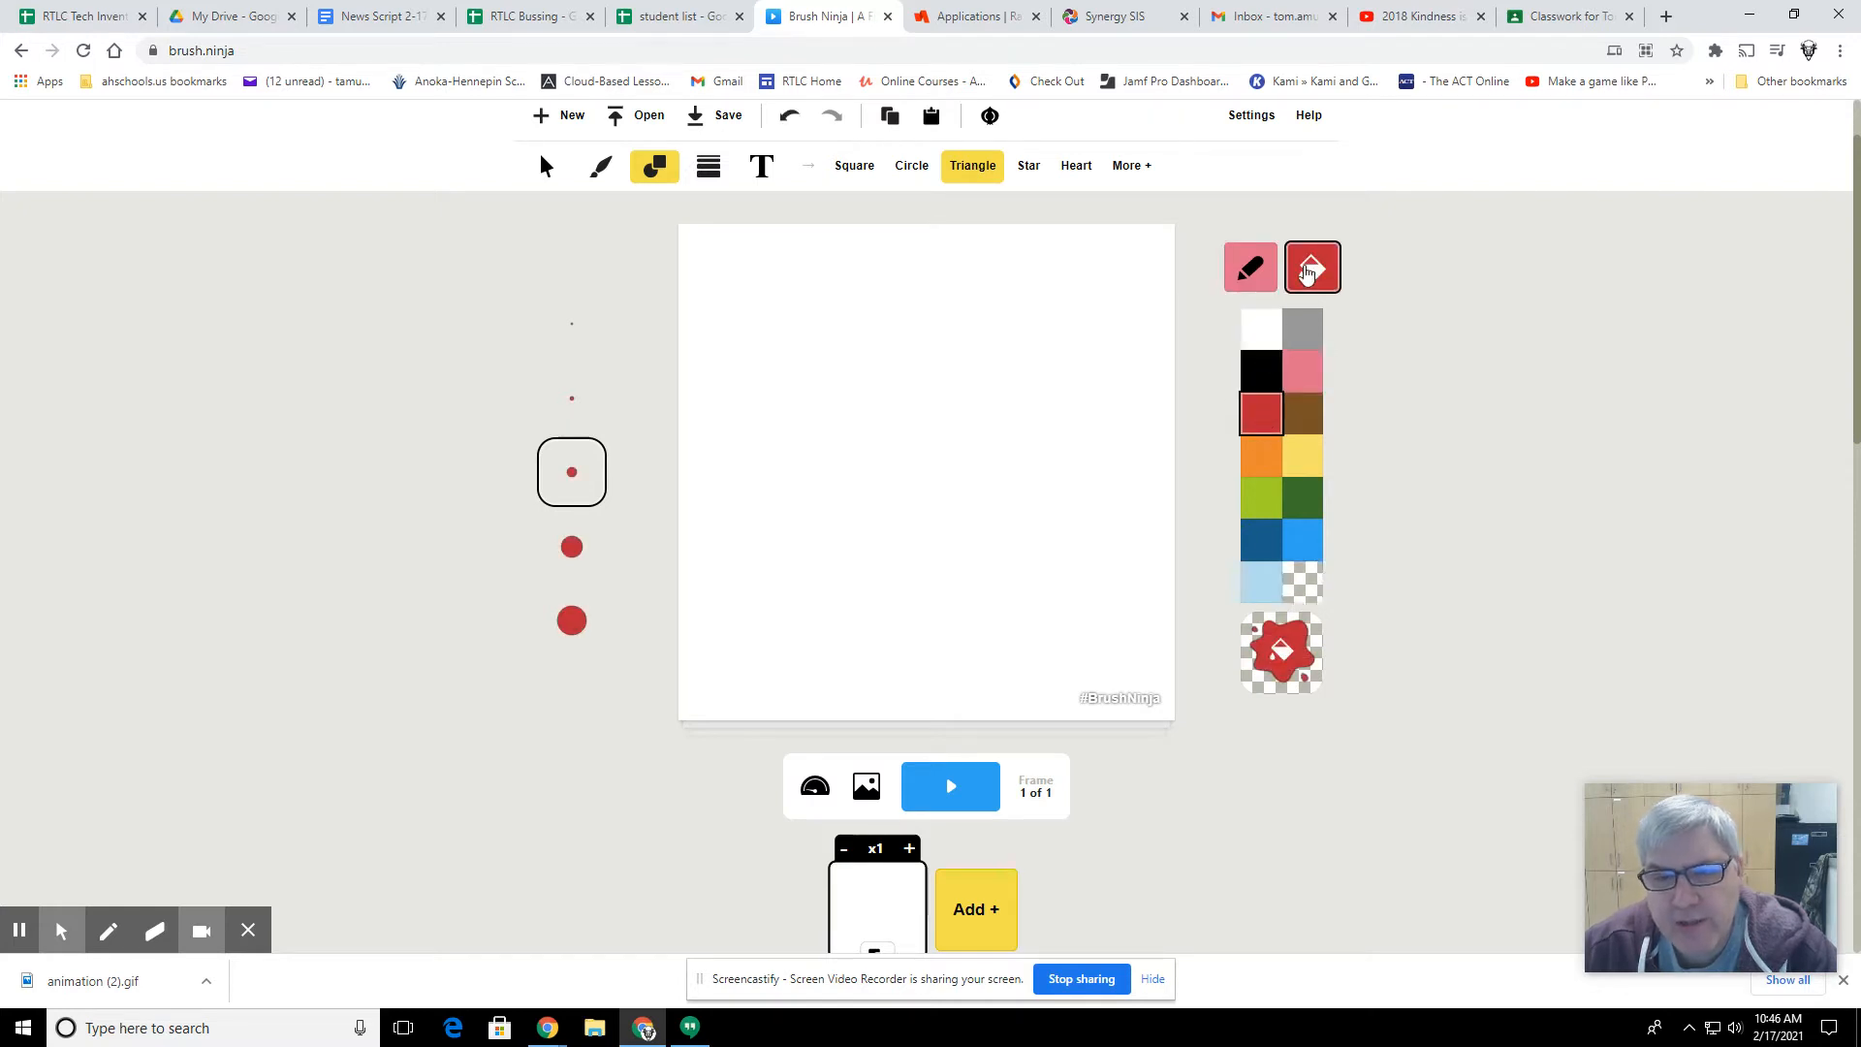
pyautogui.click(1250, 274)
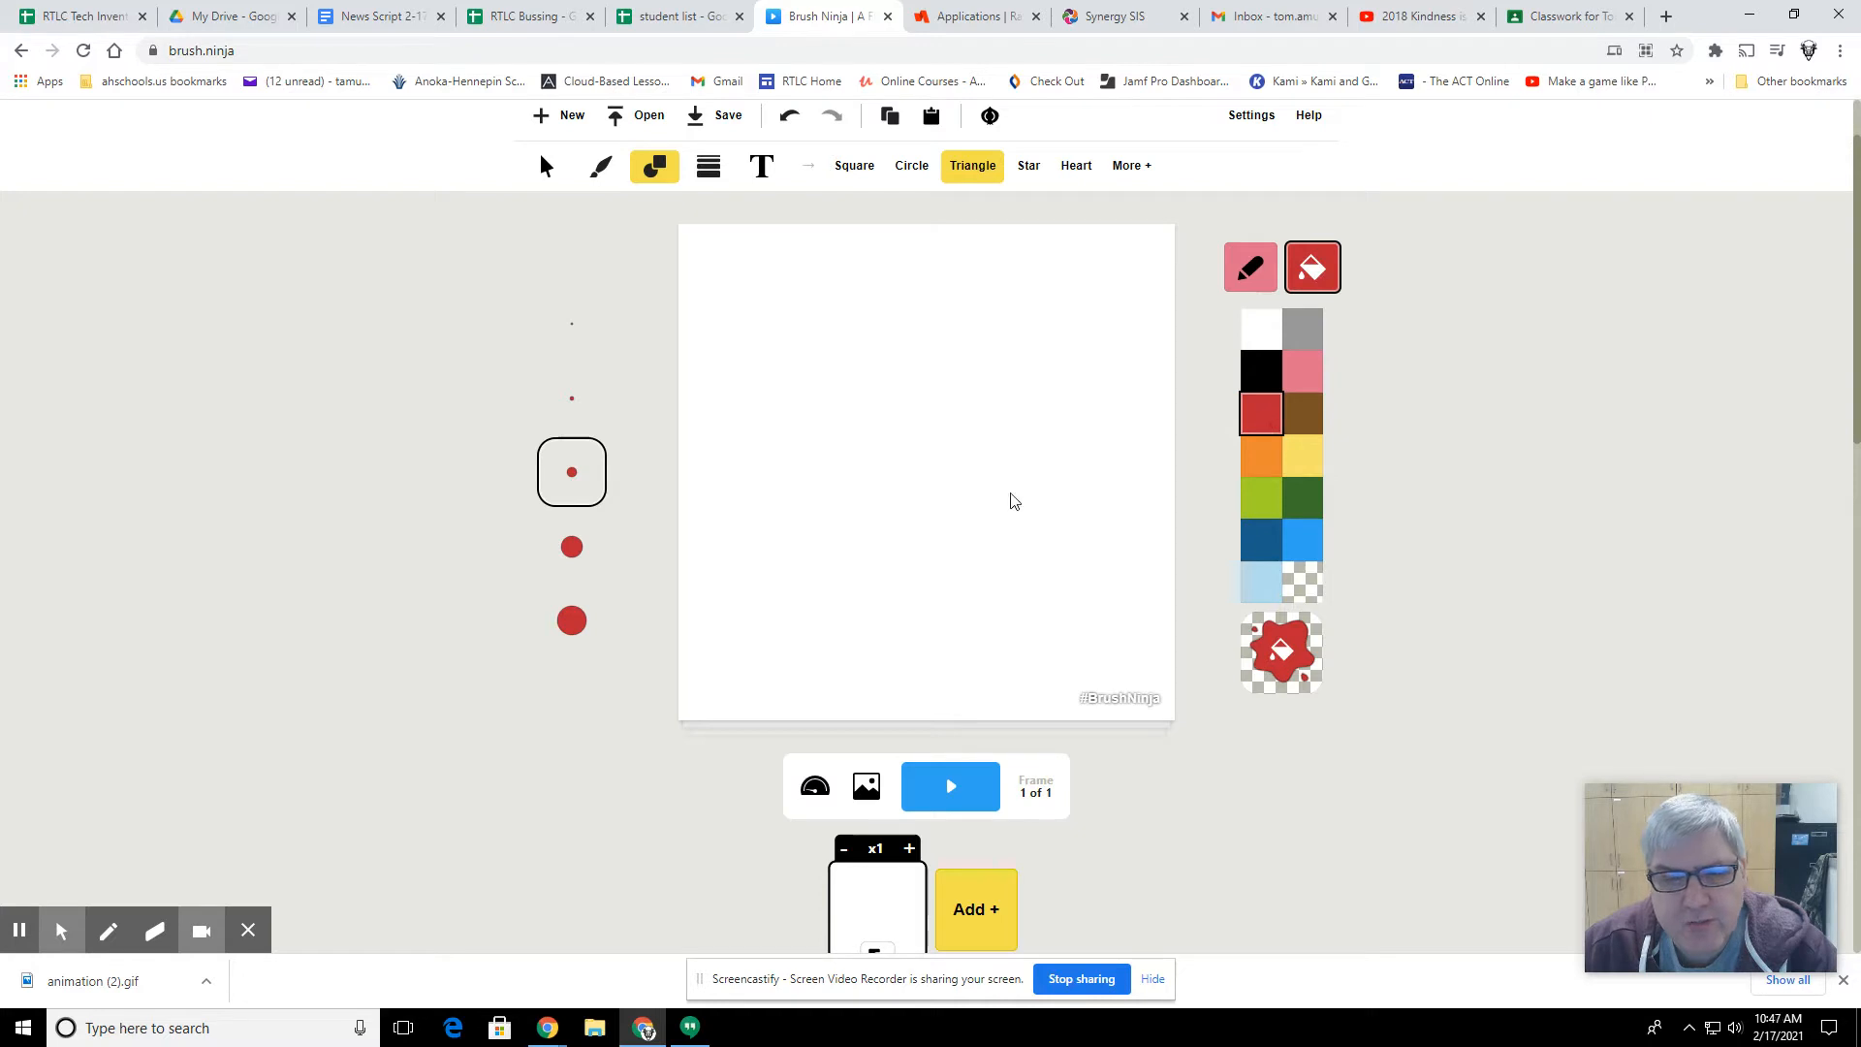
pyautogui.moveTo(884, 412); pyautogui.dragTo(933, 523)
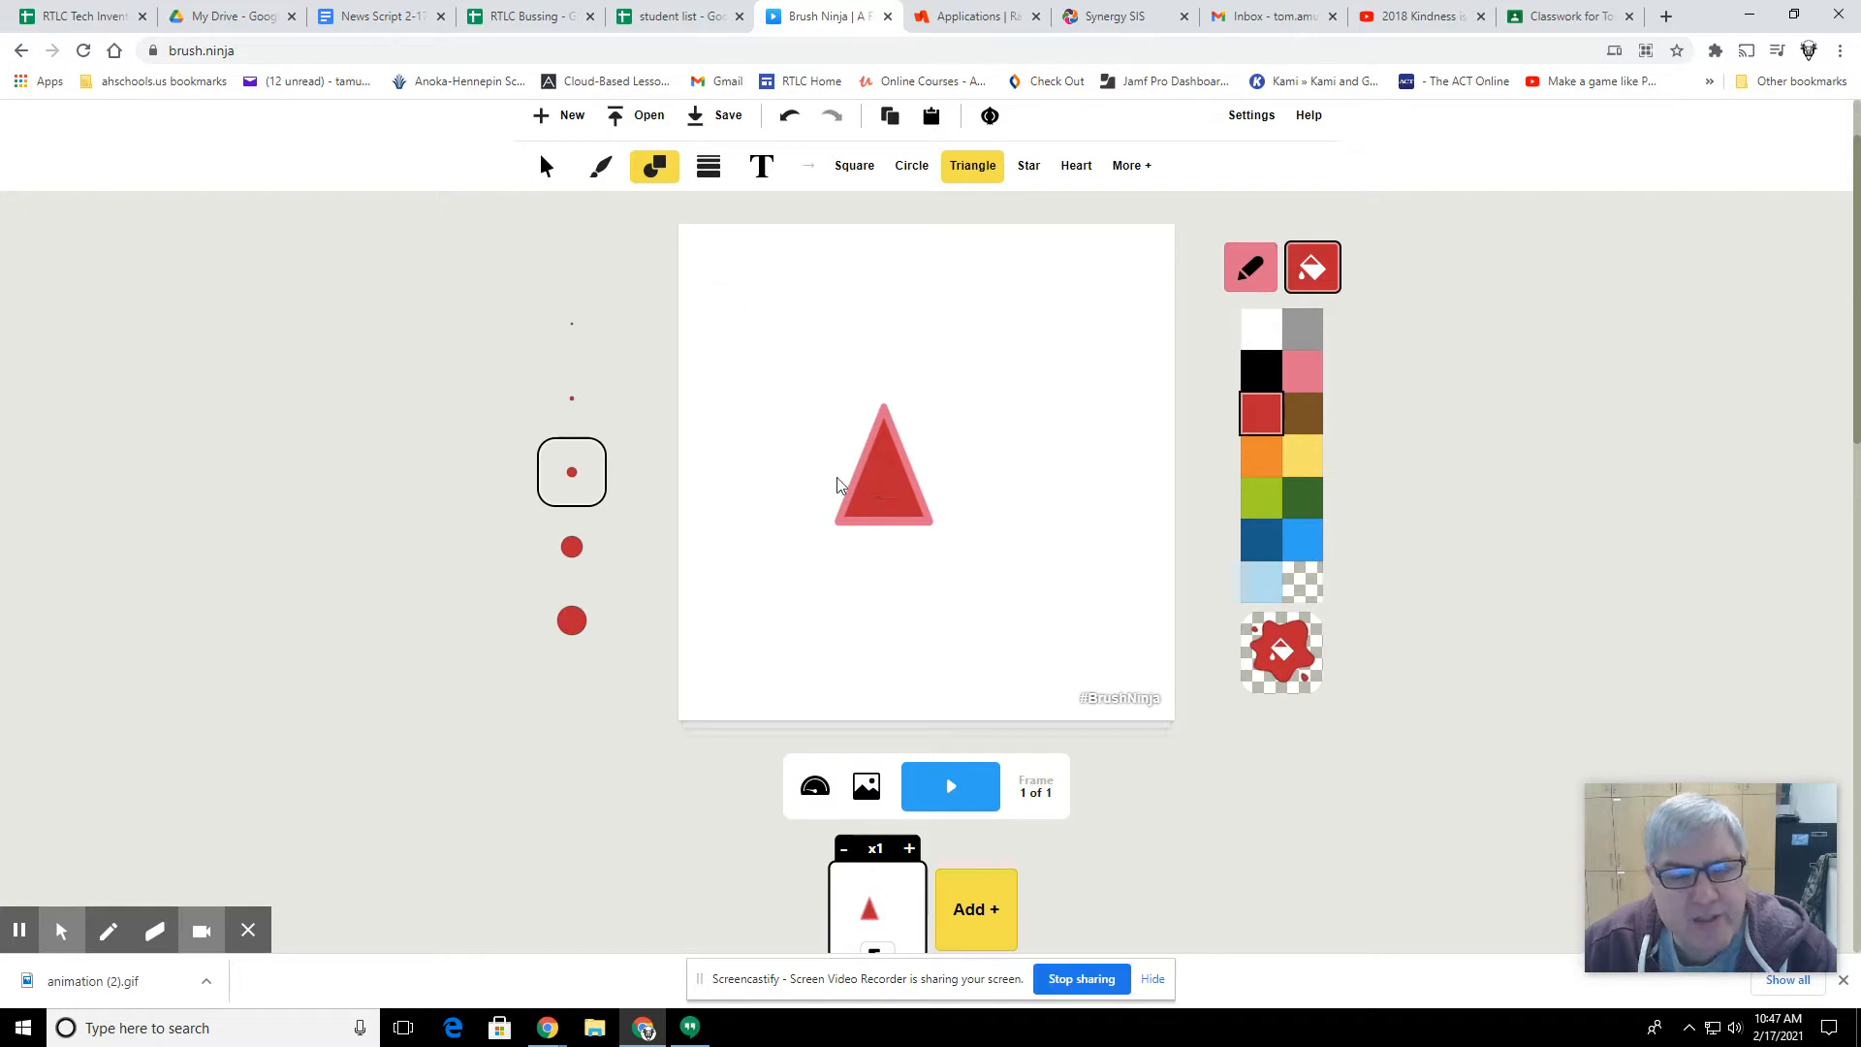
# Step: Reposition the triangle near the canvas centre, trying an orange fill on it before setting the fill back to red
pyautogui.click(544, 169)
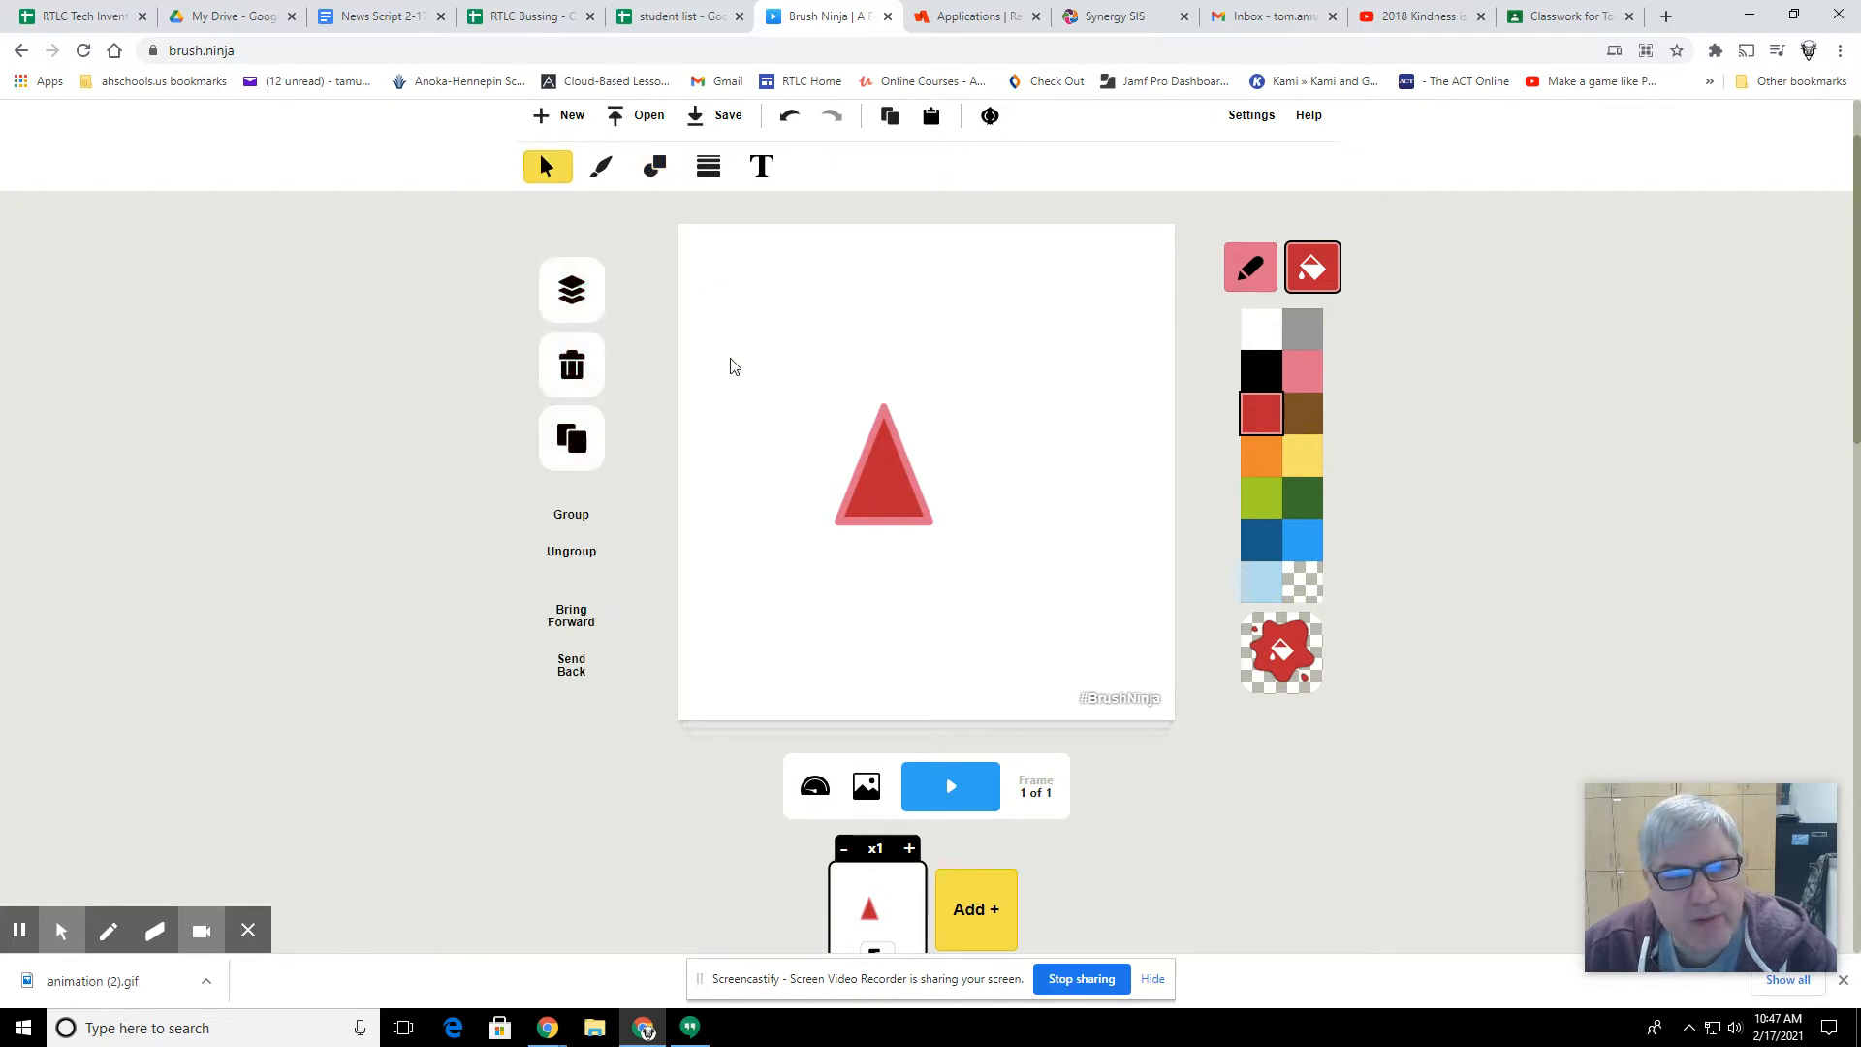
pyautogui.moveTo(872, 478); pyautogui.dragTo(929, 435)
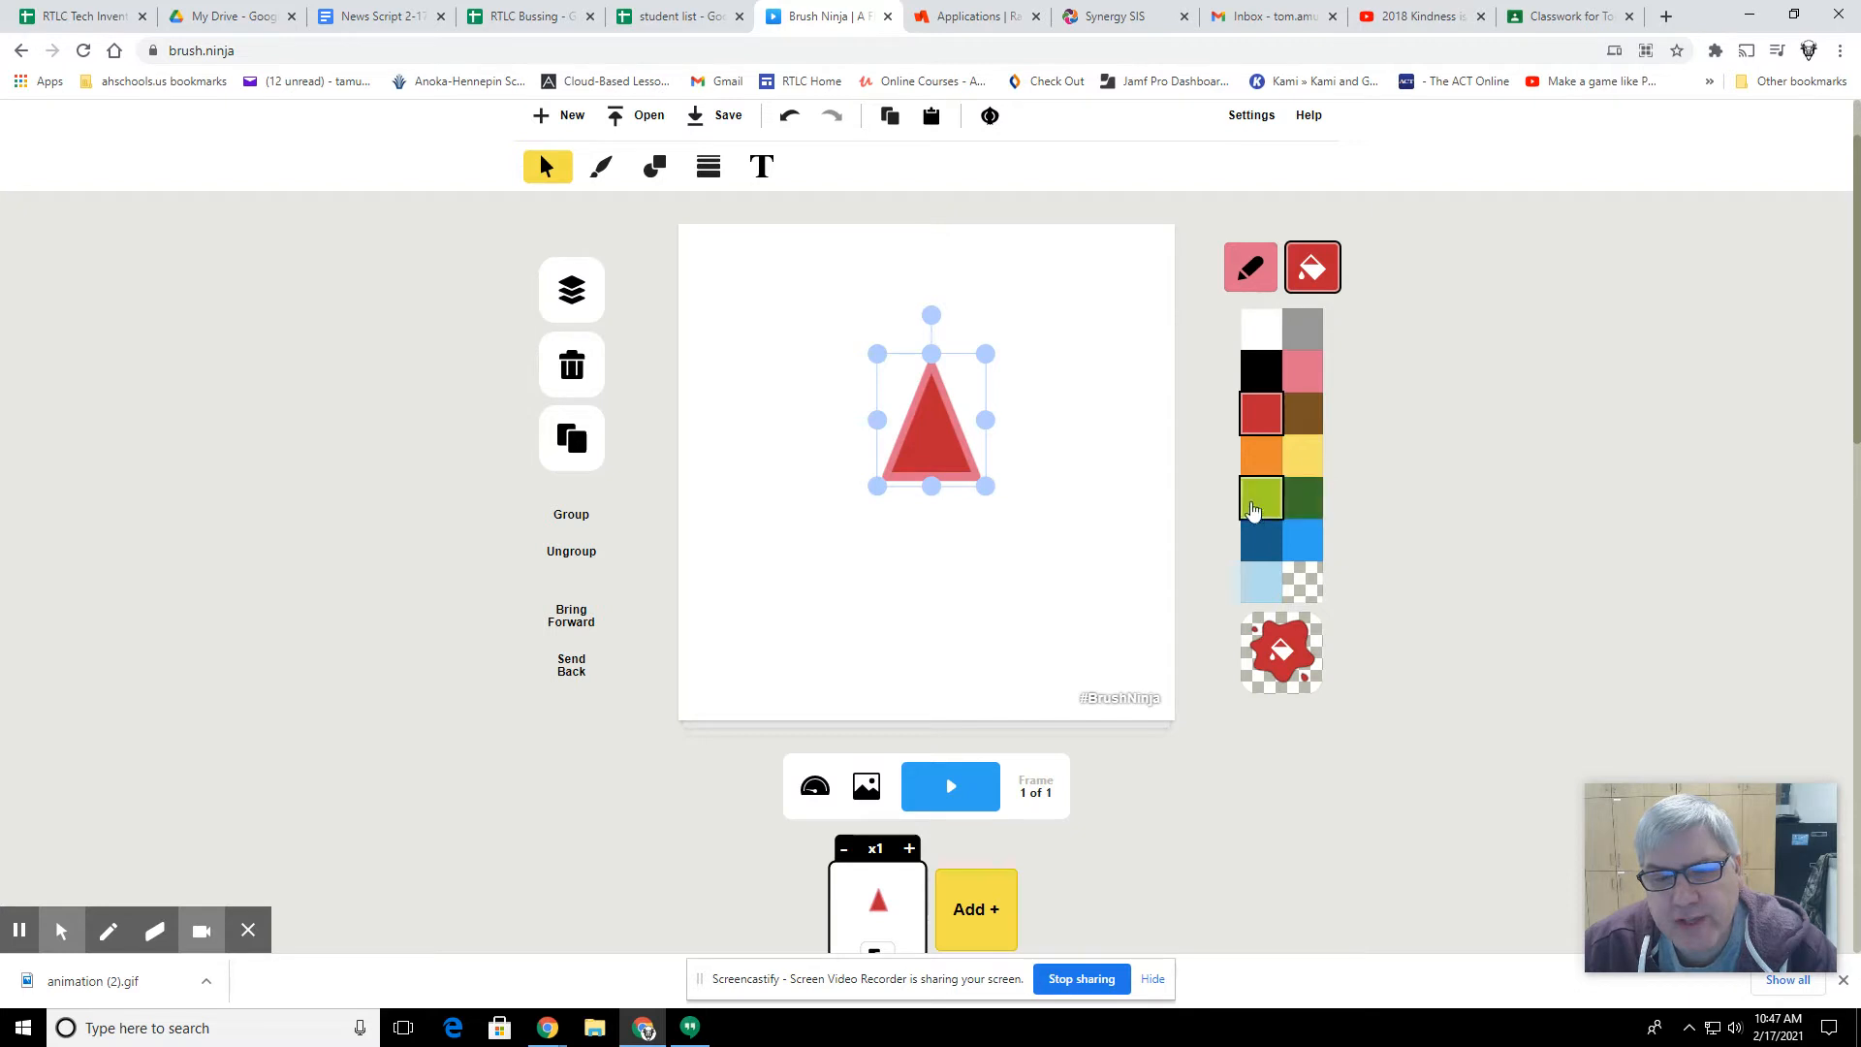
pyautogui.click(1260, 459)
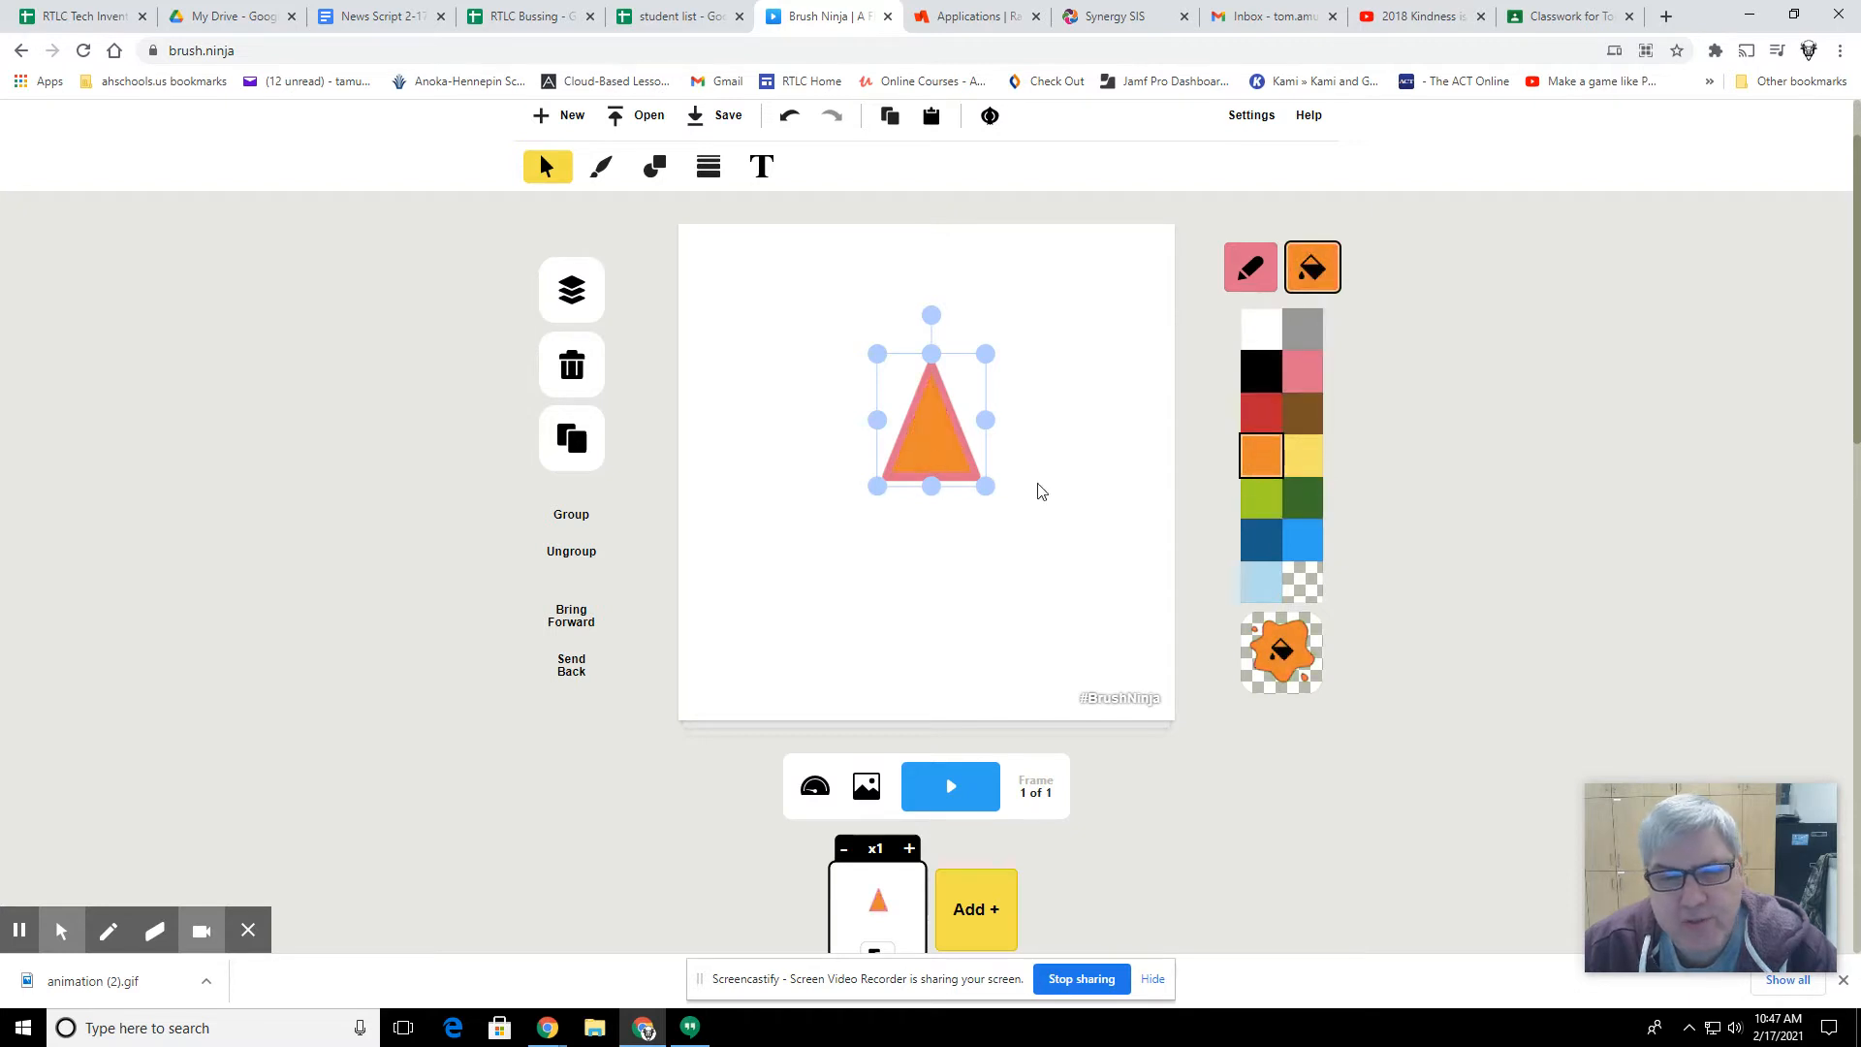
pyautogui.click(1257, 417)
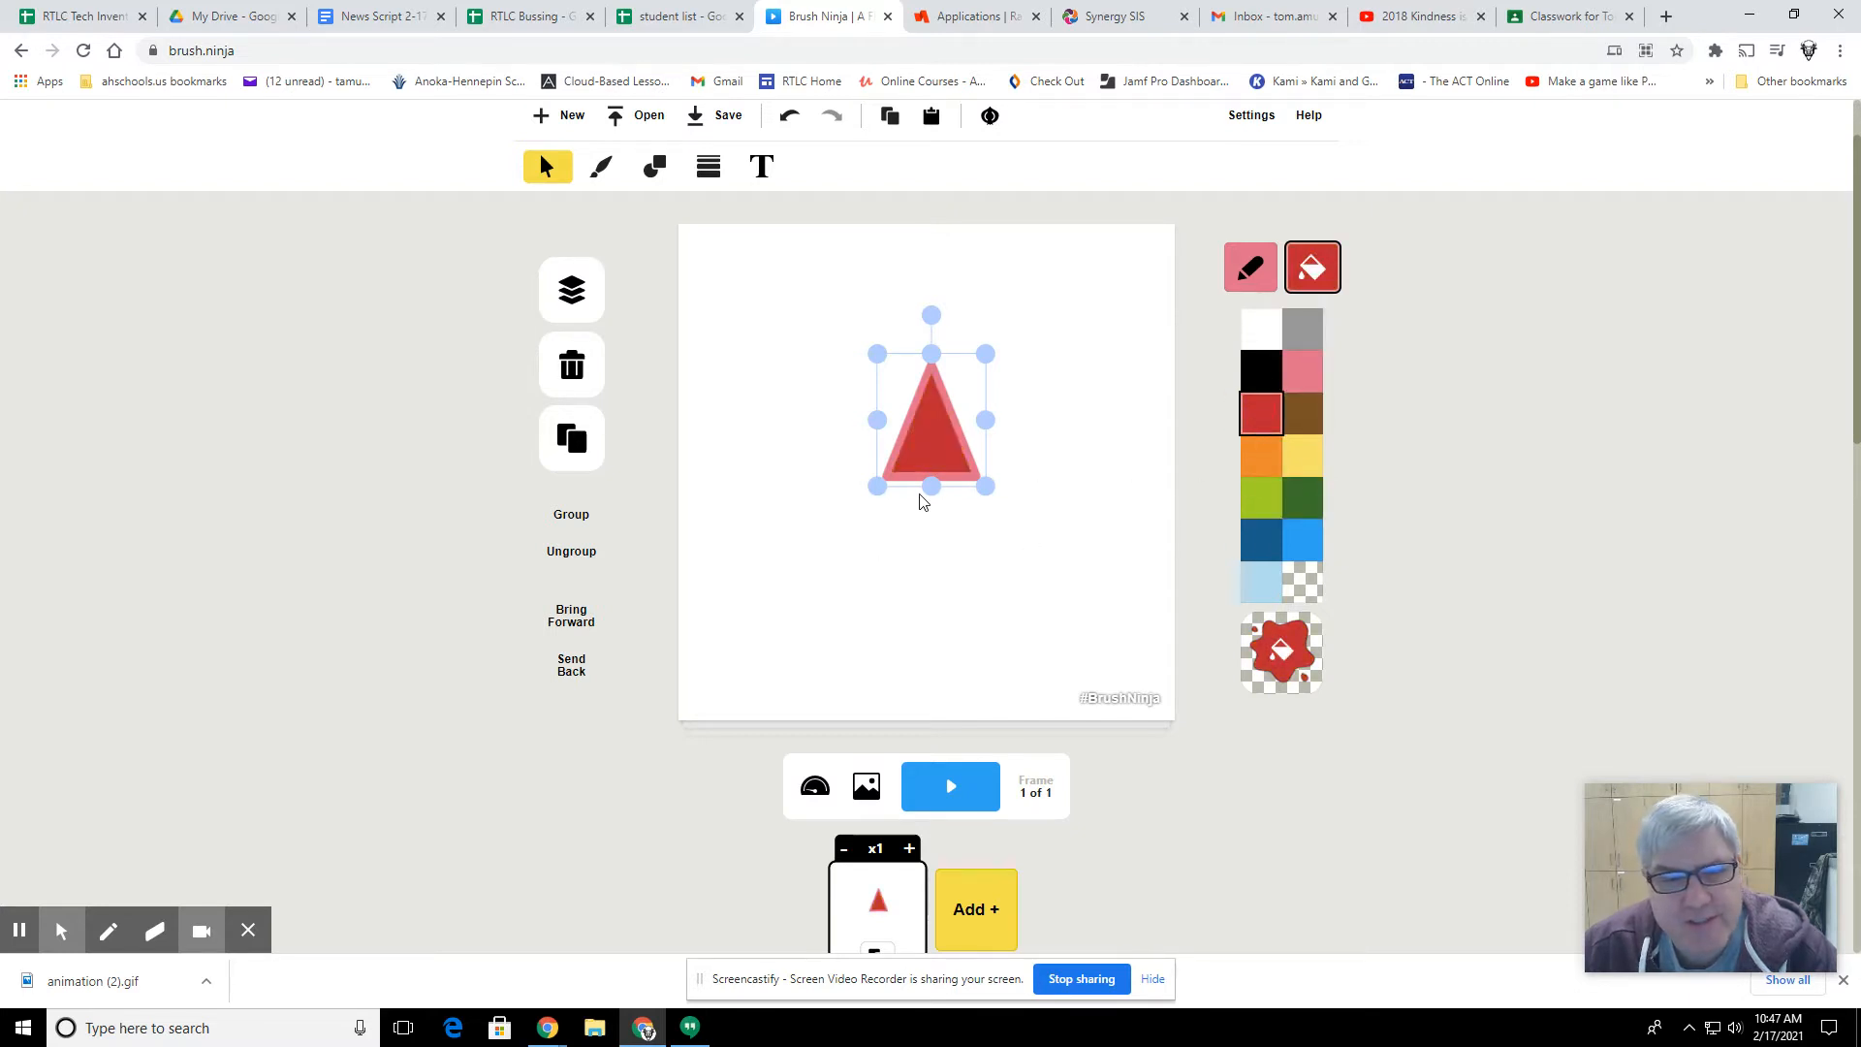
pyautogui.moveTo(915, 446); pyautogui.dragTo(914, 477)
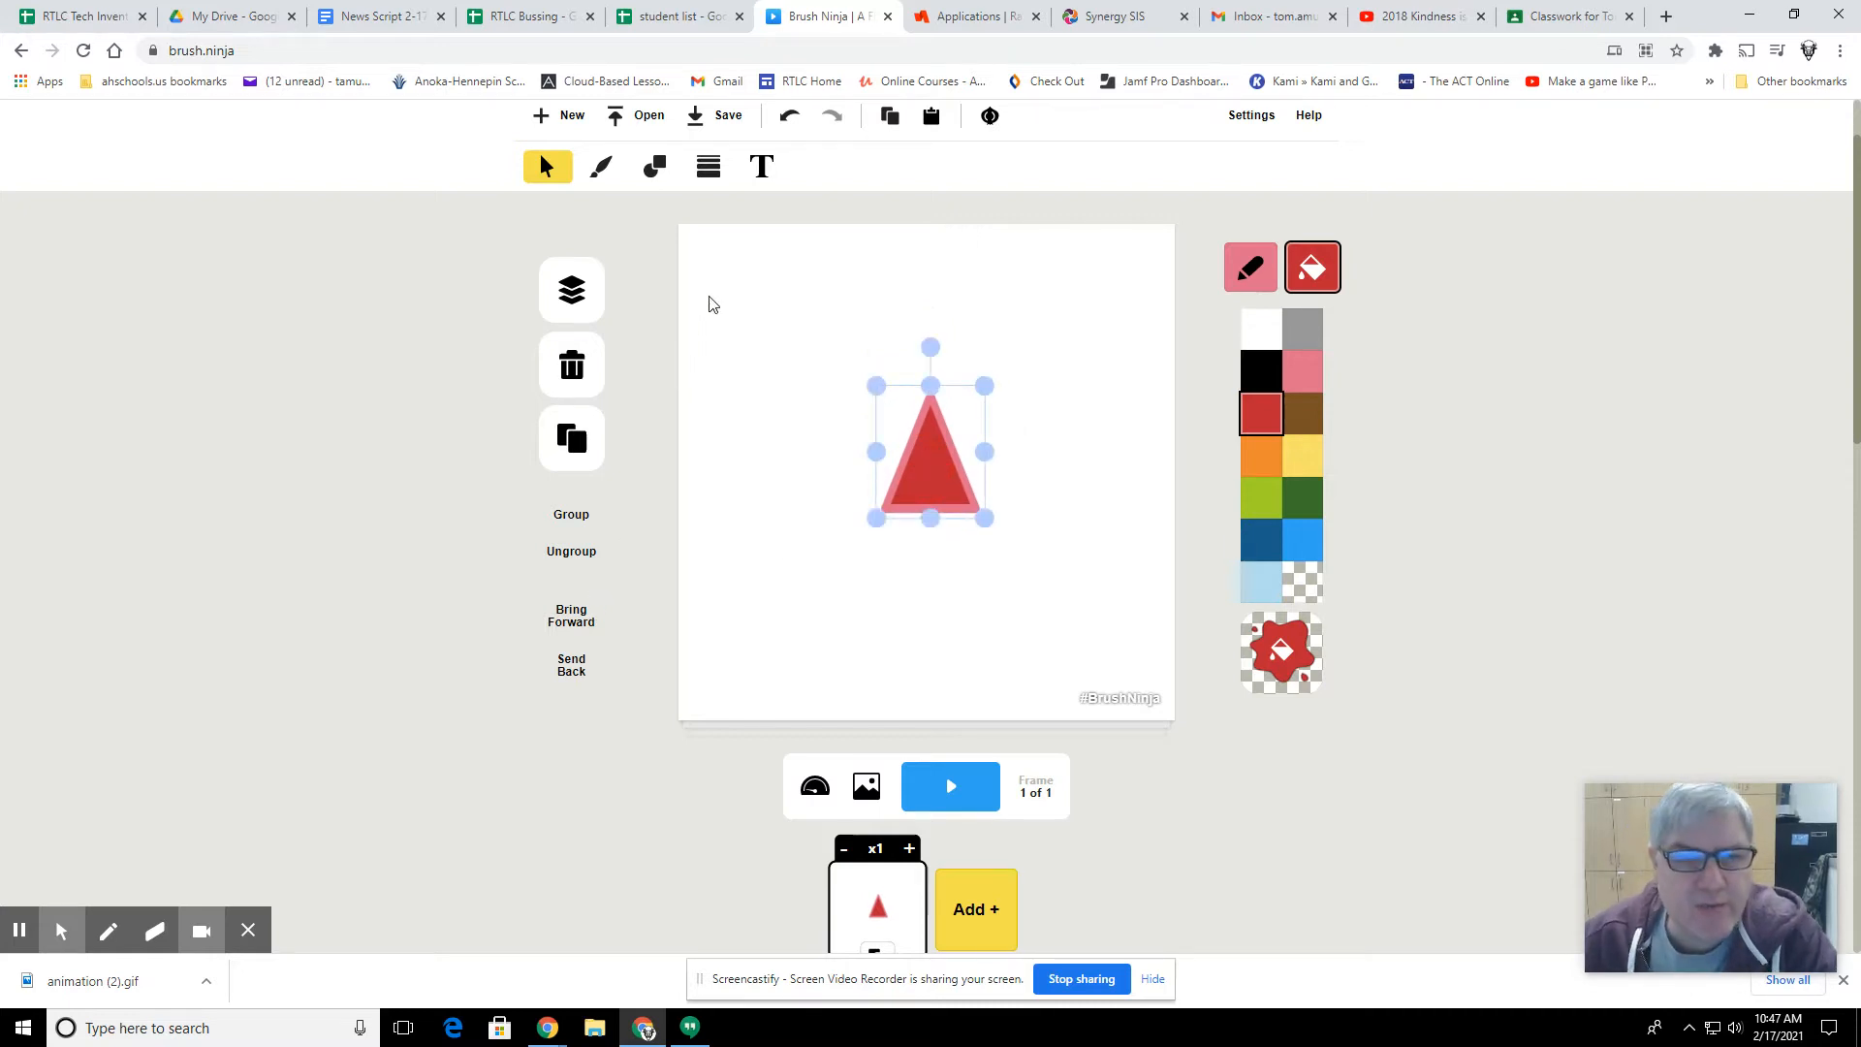
# Step: Draw a small circle with a pink outline and yellow fill just above the triangle
pyautogui.click(654, 168)
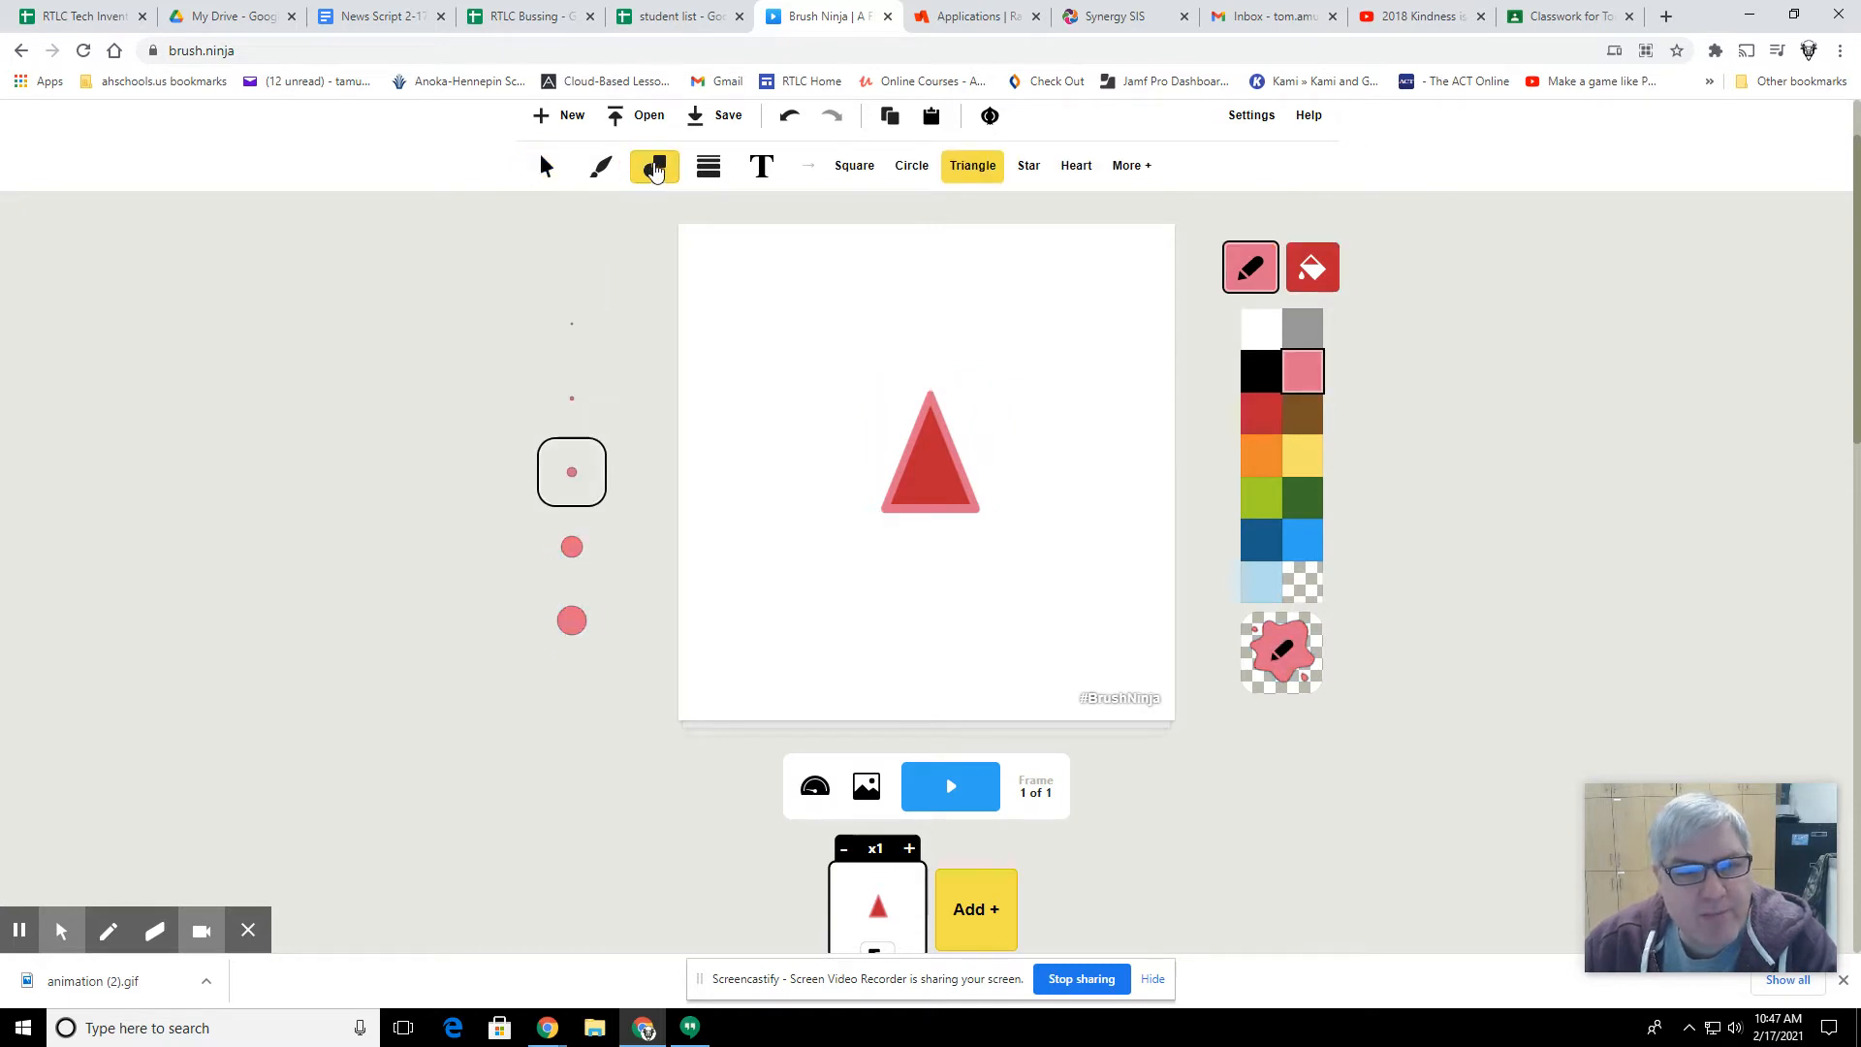
pyautogui.click(919, 176)
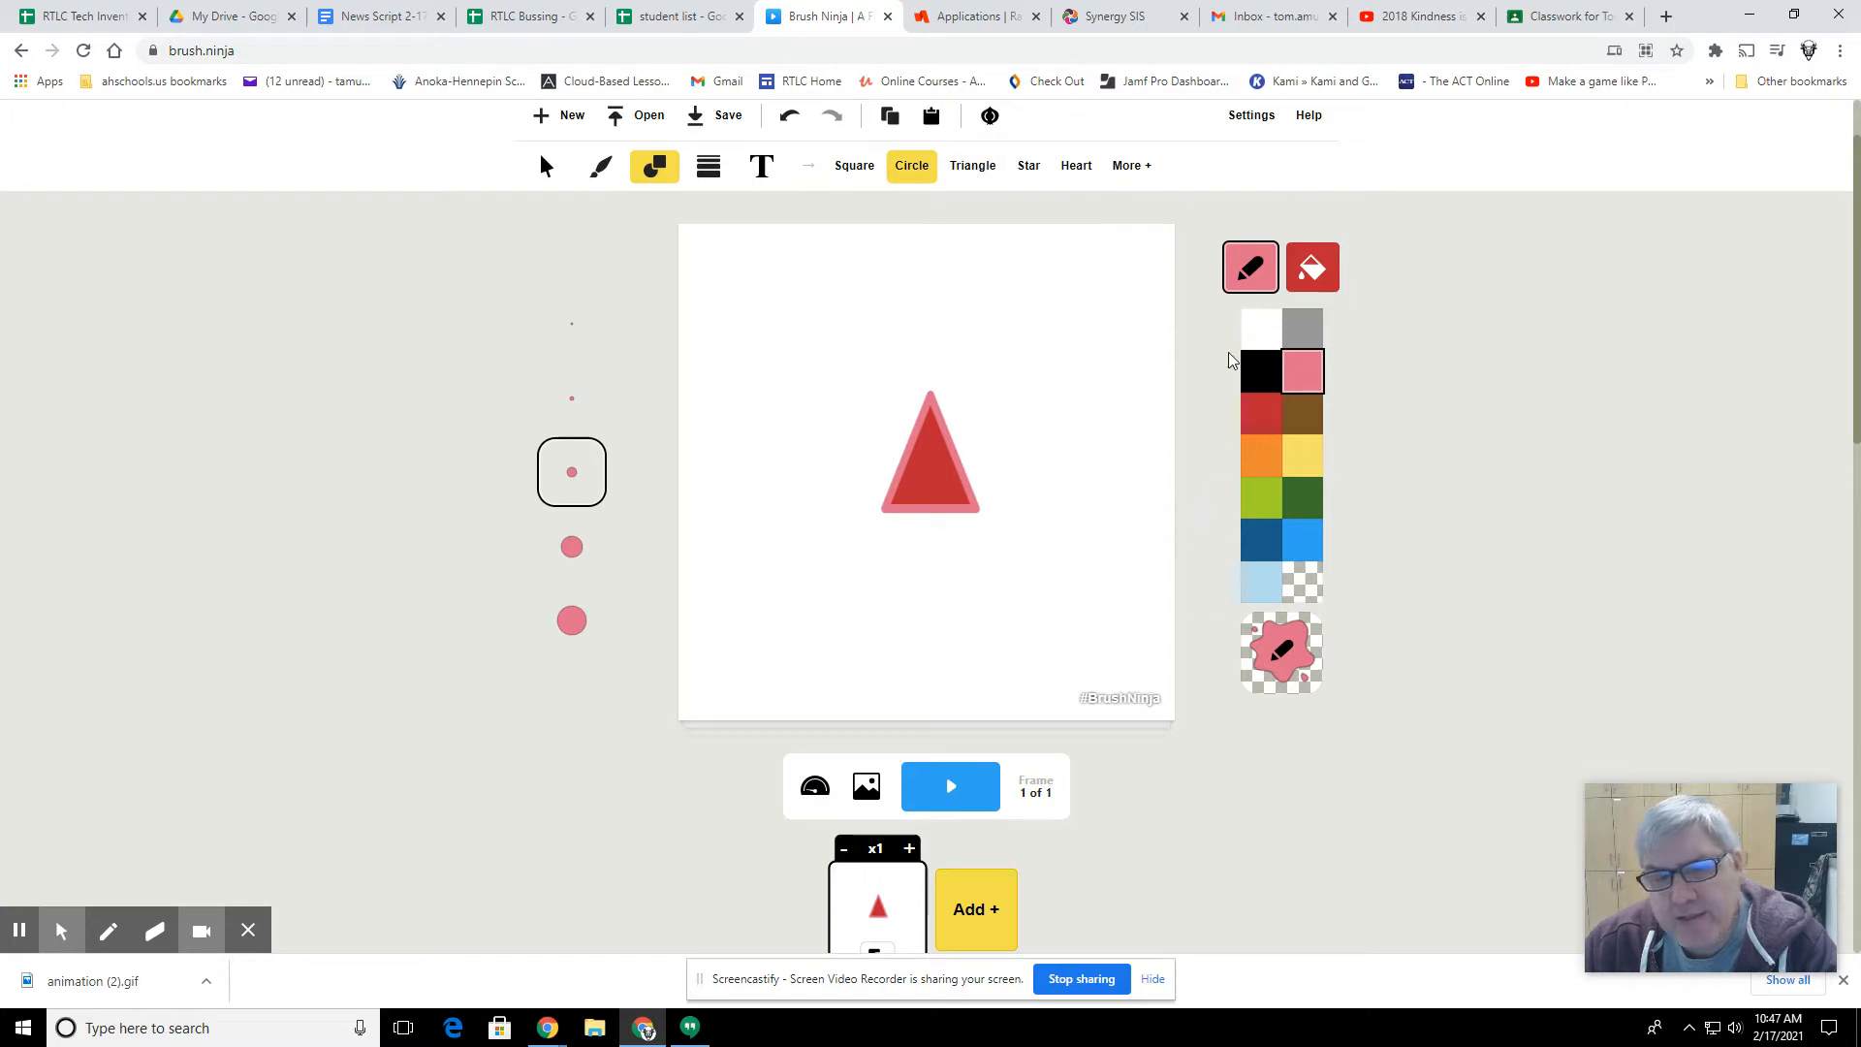
pyautogui.click(1312, 268)
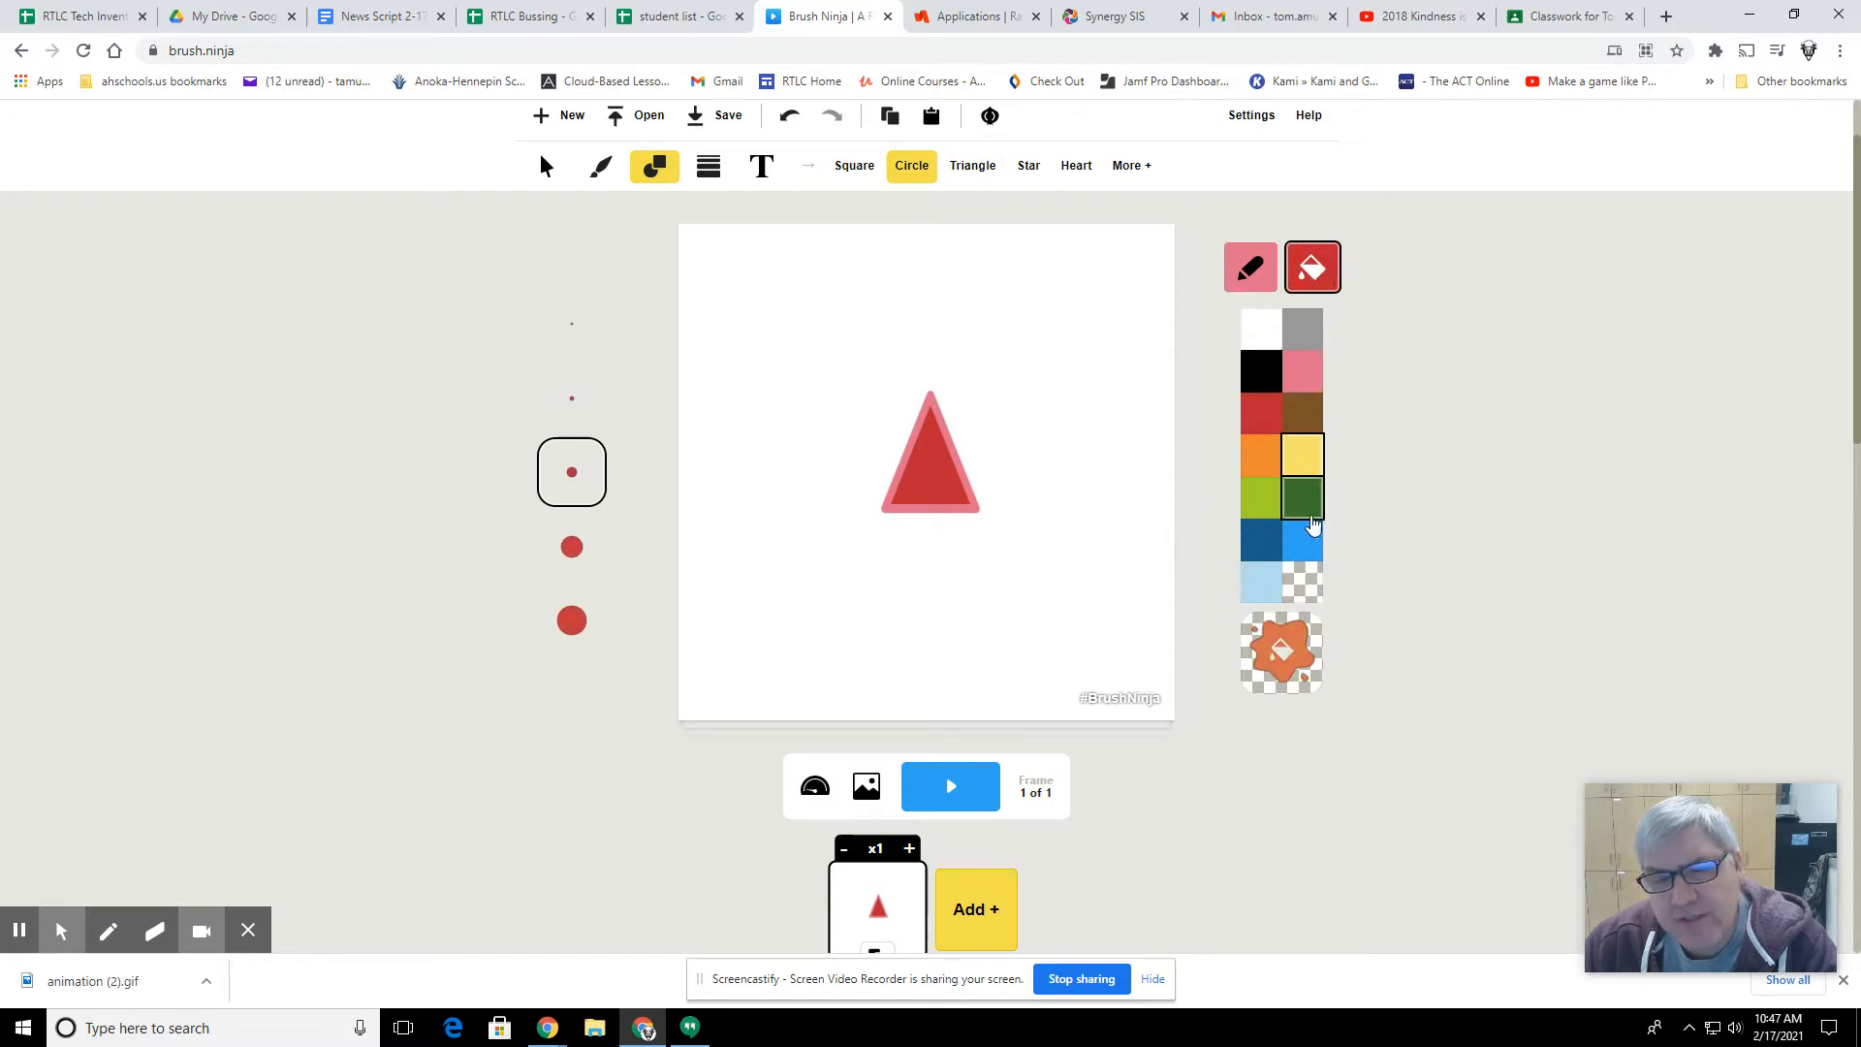
pyautogui.click(1320, 452)
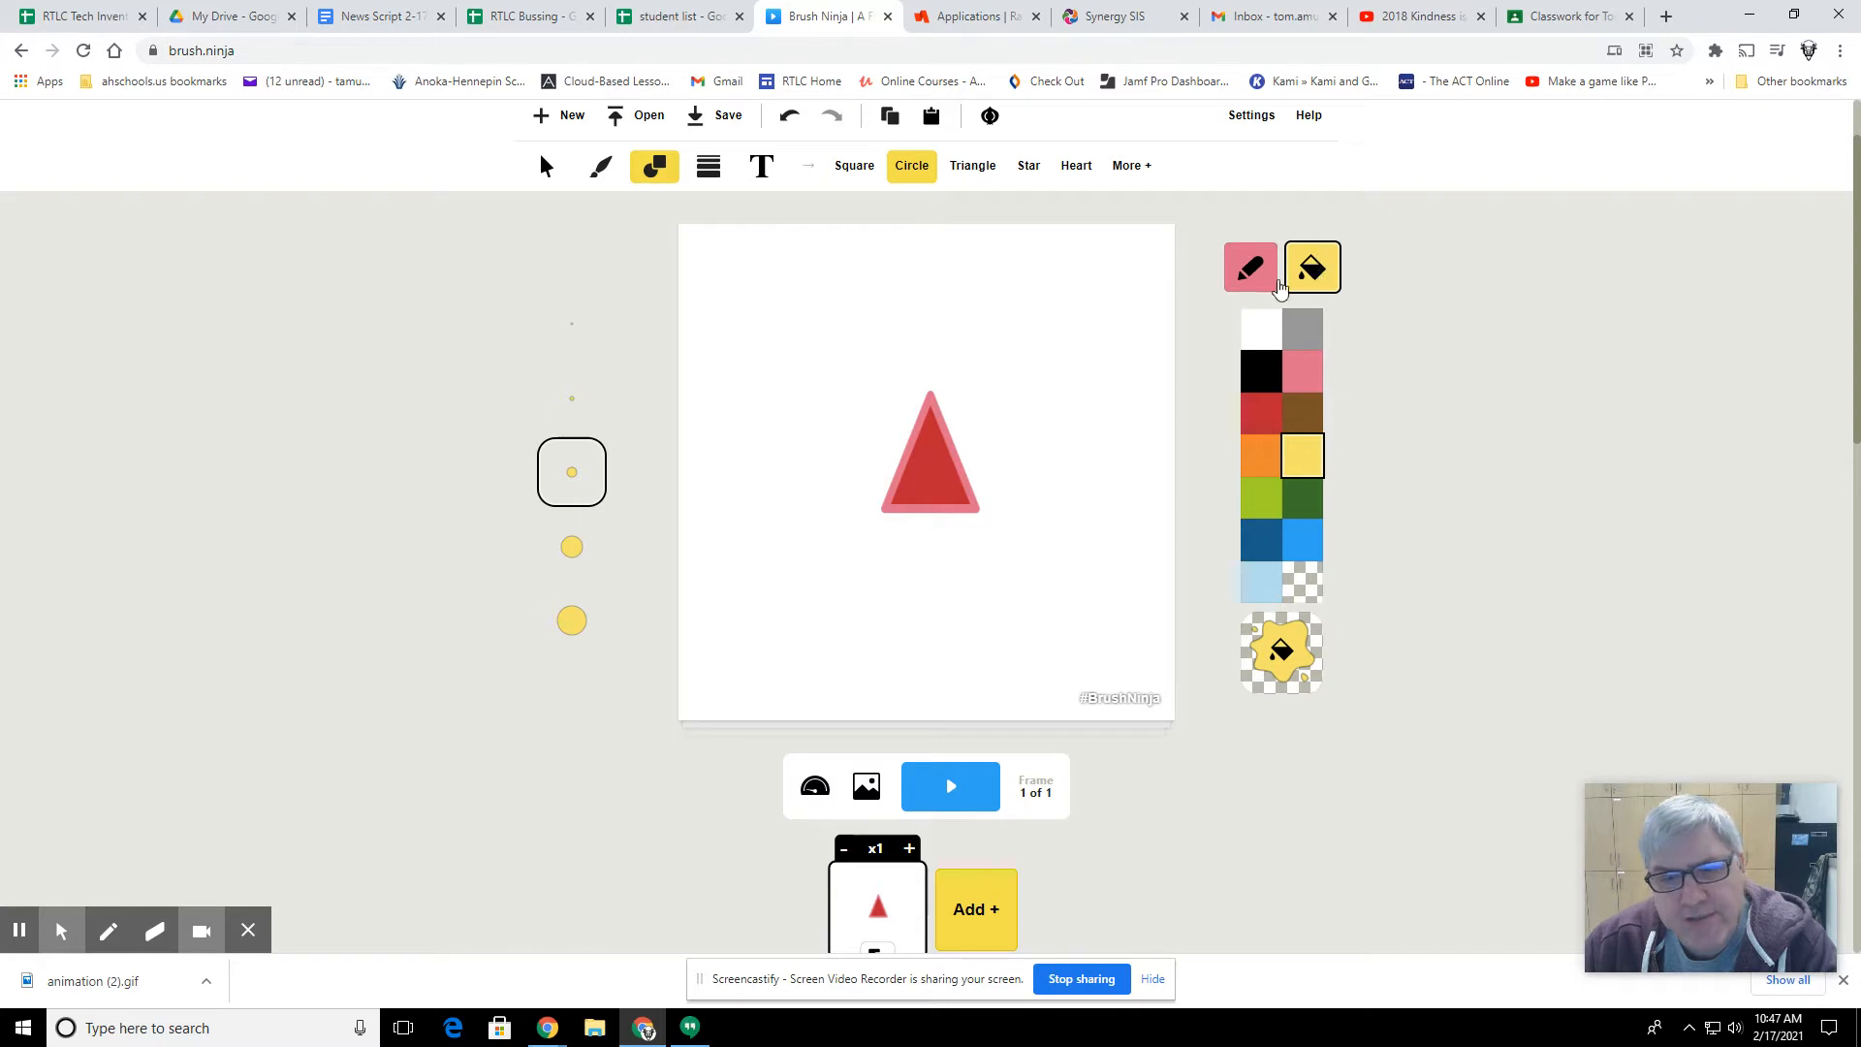
pyautogui.moveTo(882, 316); pyautogui.dragTo(926, 386)
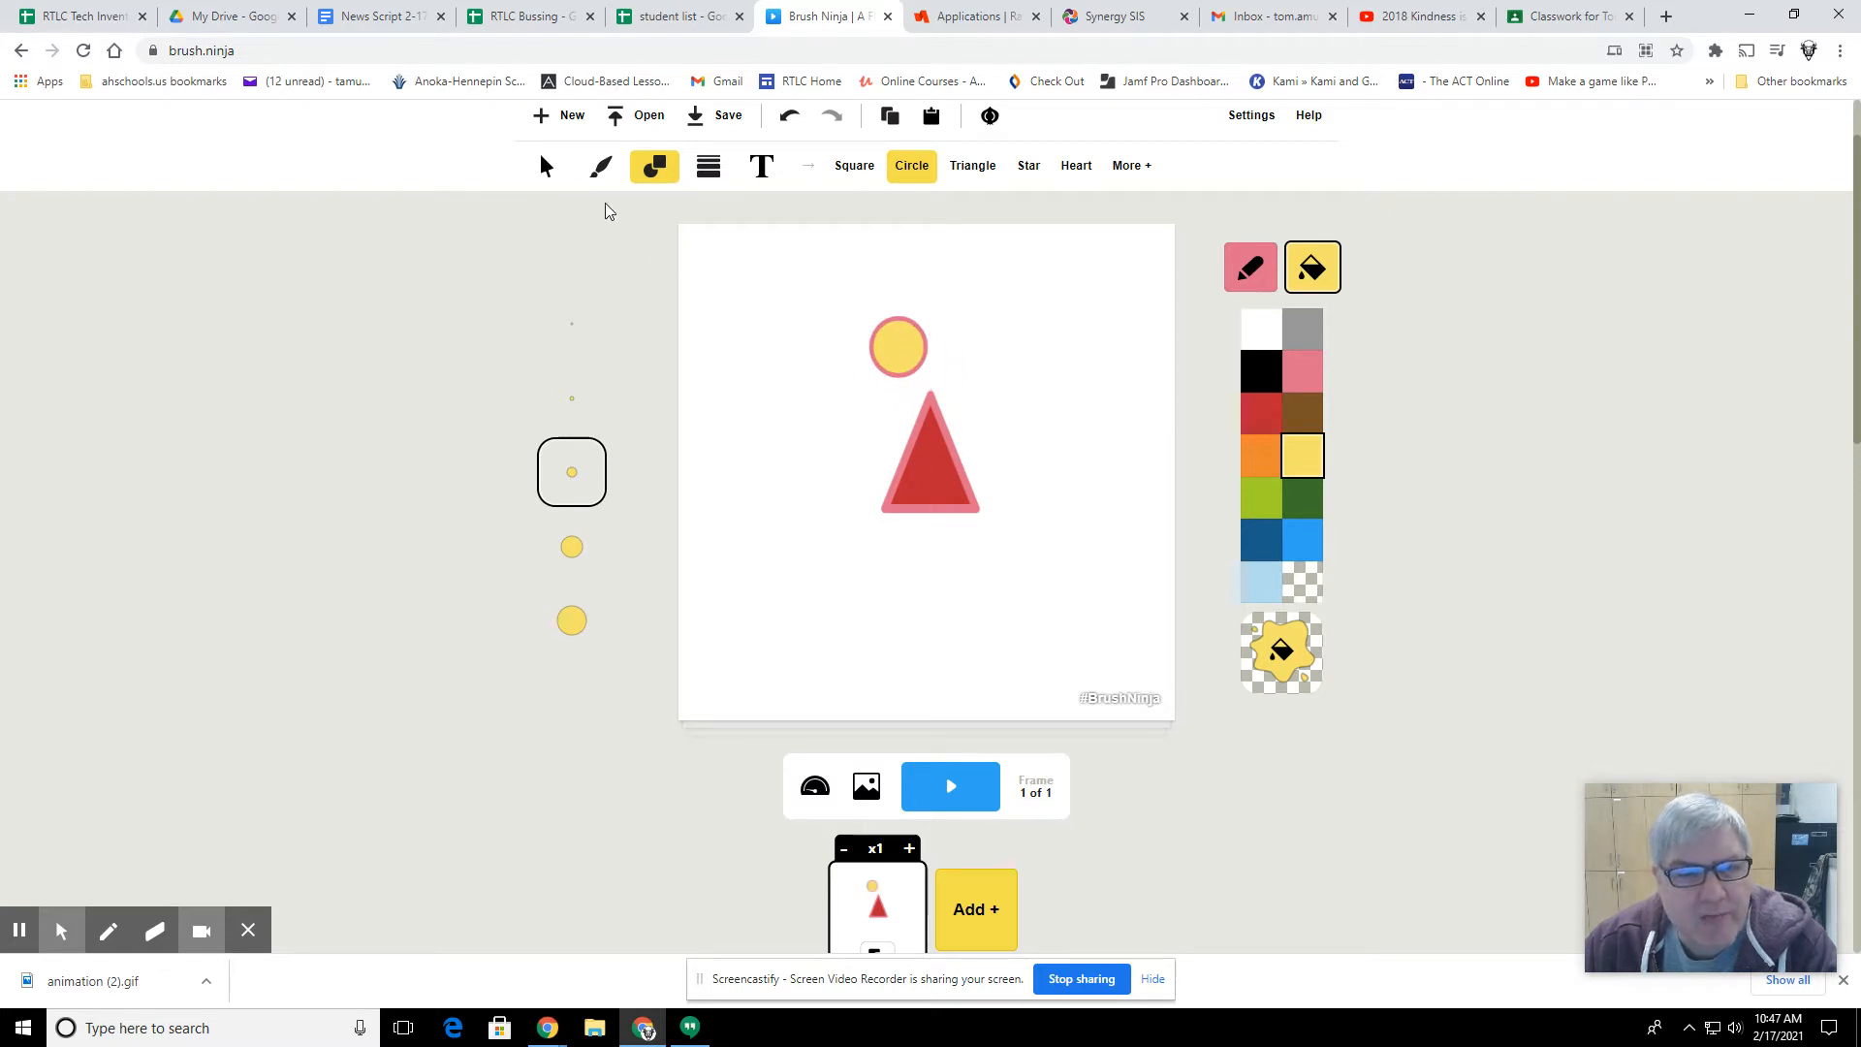
# Step: Move the yellow circle onto the triangle's tip as the figure's head and deselect it
pyautogui.click(544, 167)
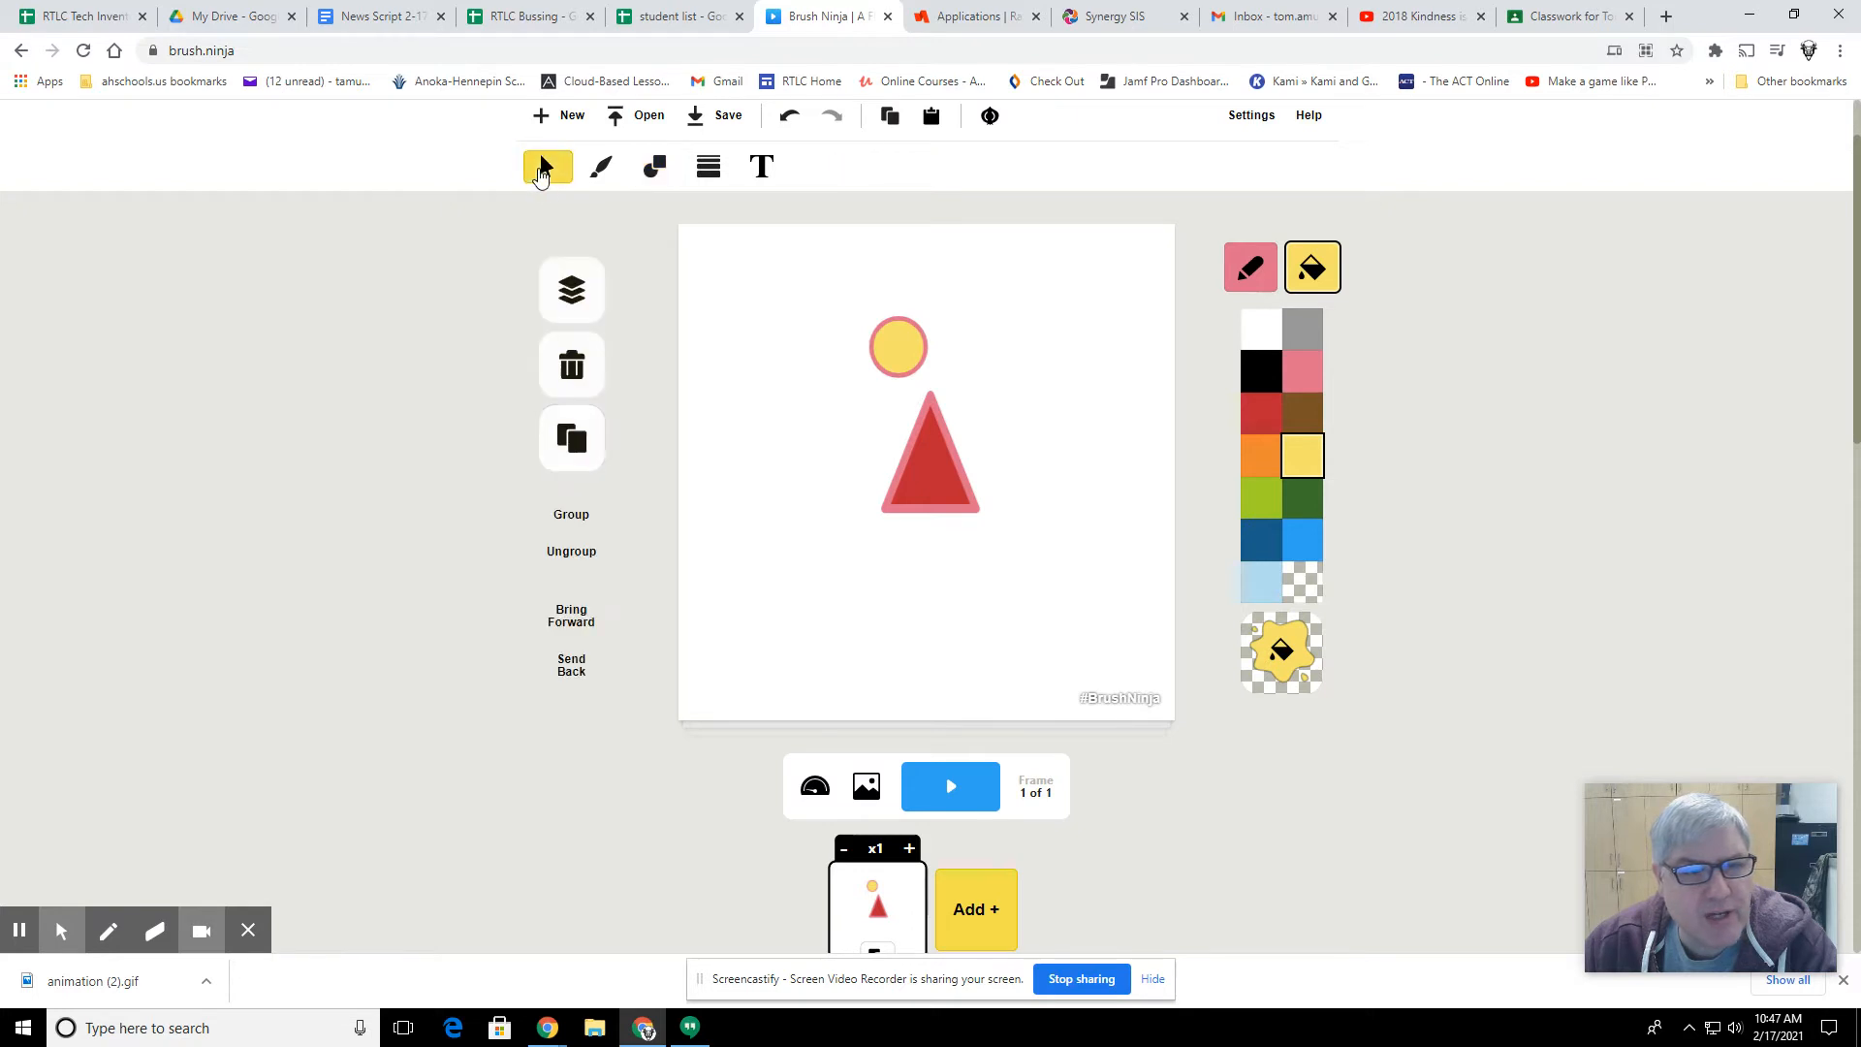
pyautogui.moveTo(918, 346); pyautogui.dragTo(931, 391)
pyautogui.click(1039, 400)
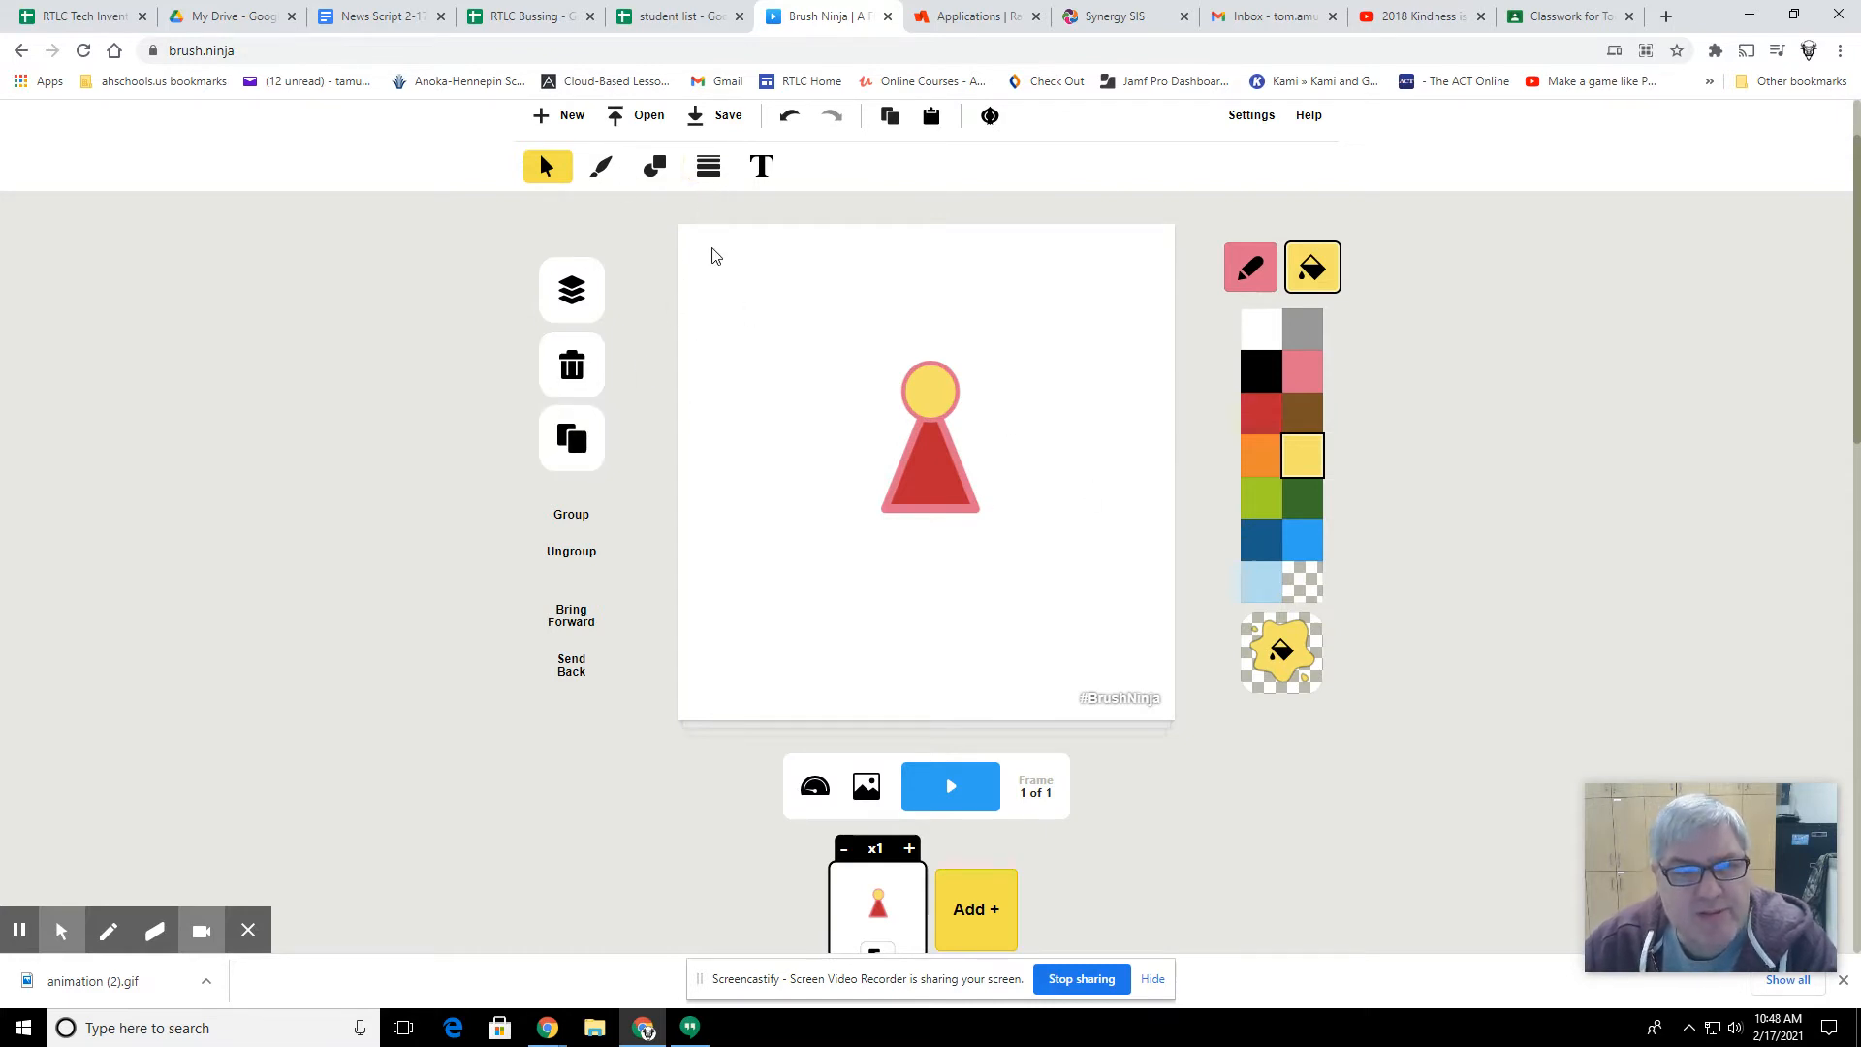
# Step: Draw a short, thicker solid yellow line down from the triangle's base as the figure's left leg
pyautogui.click(710, 168)
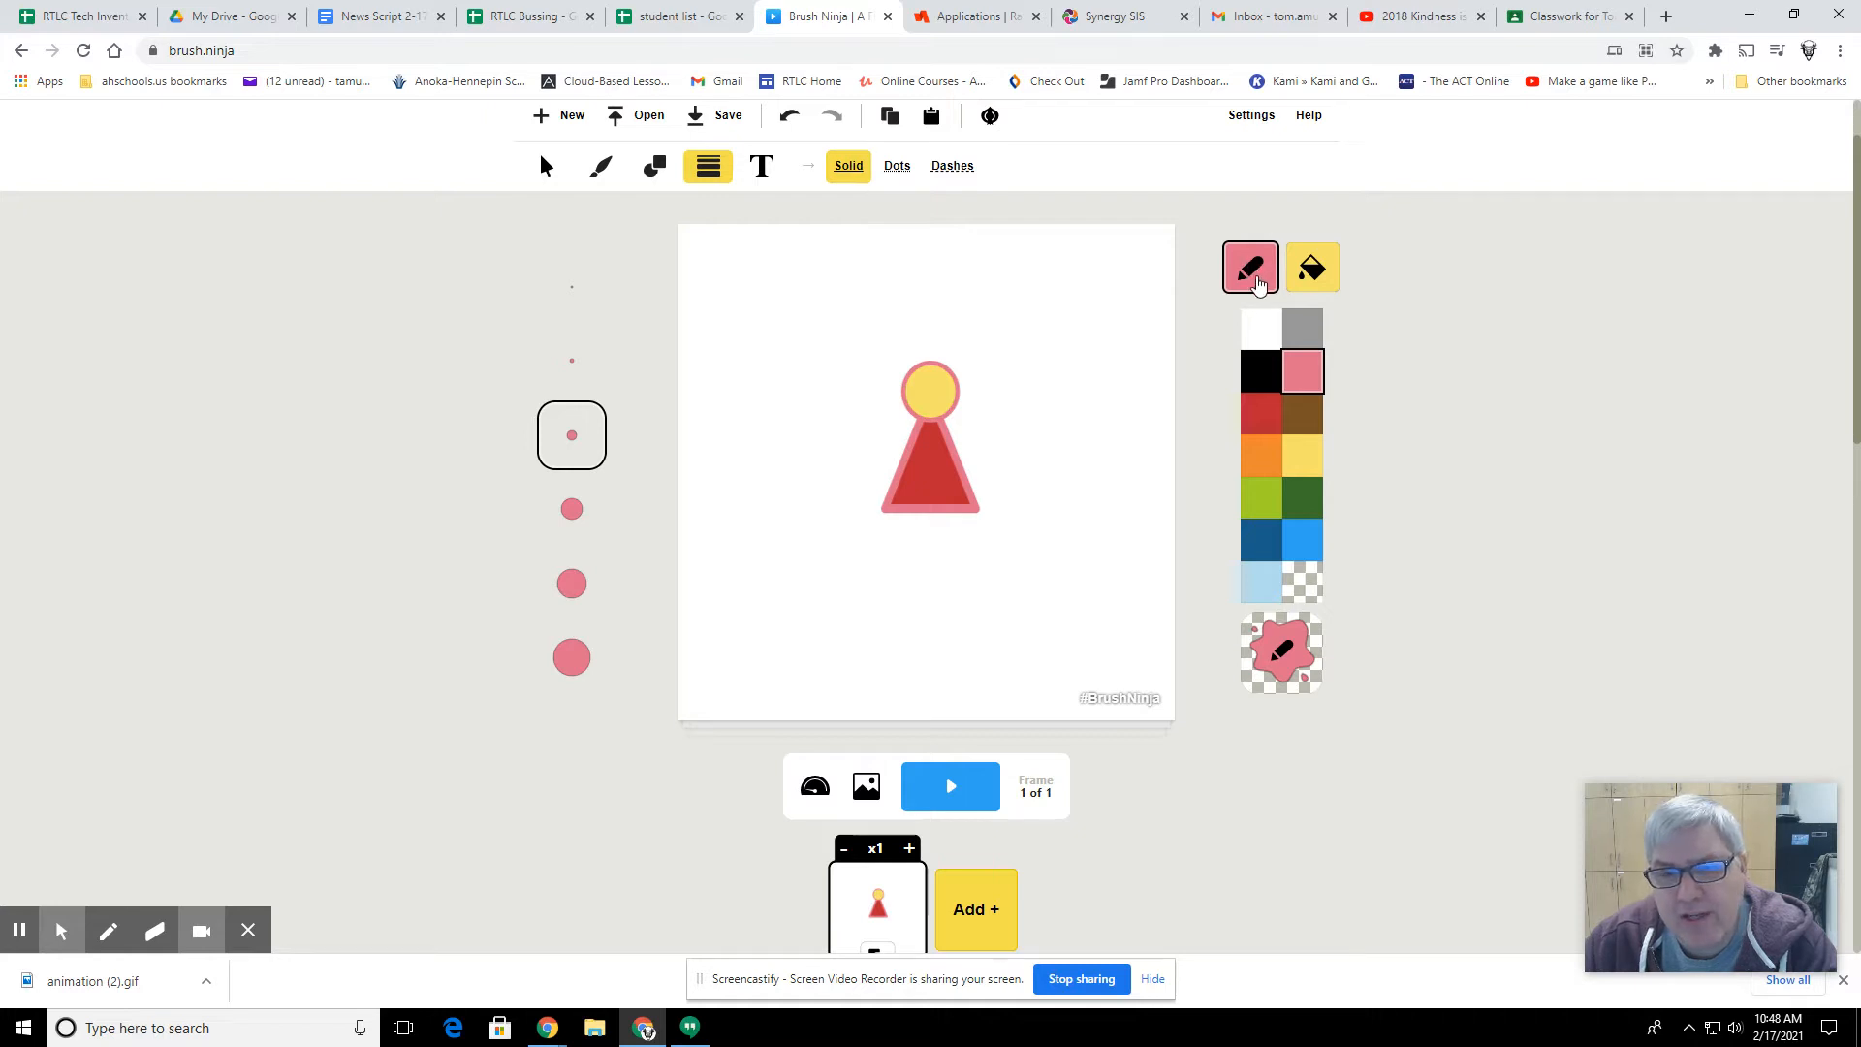
pyautogui.click(1299, 466)
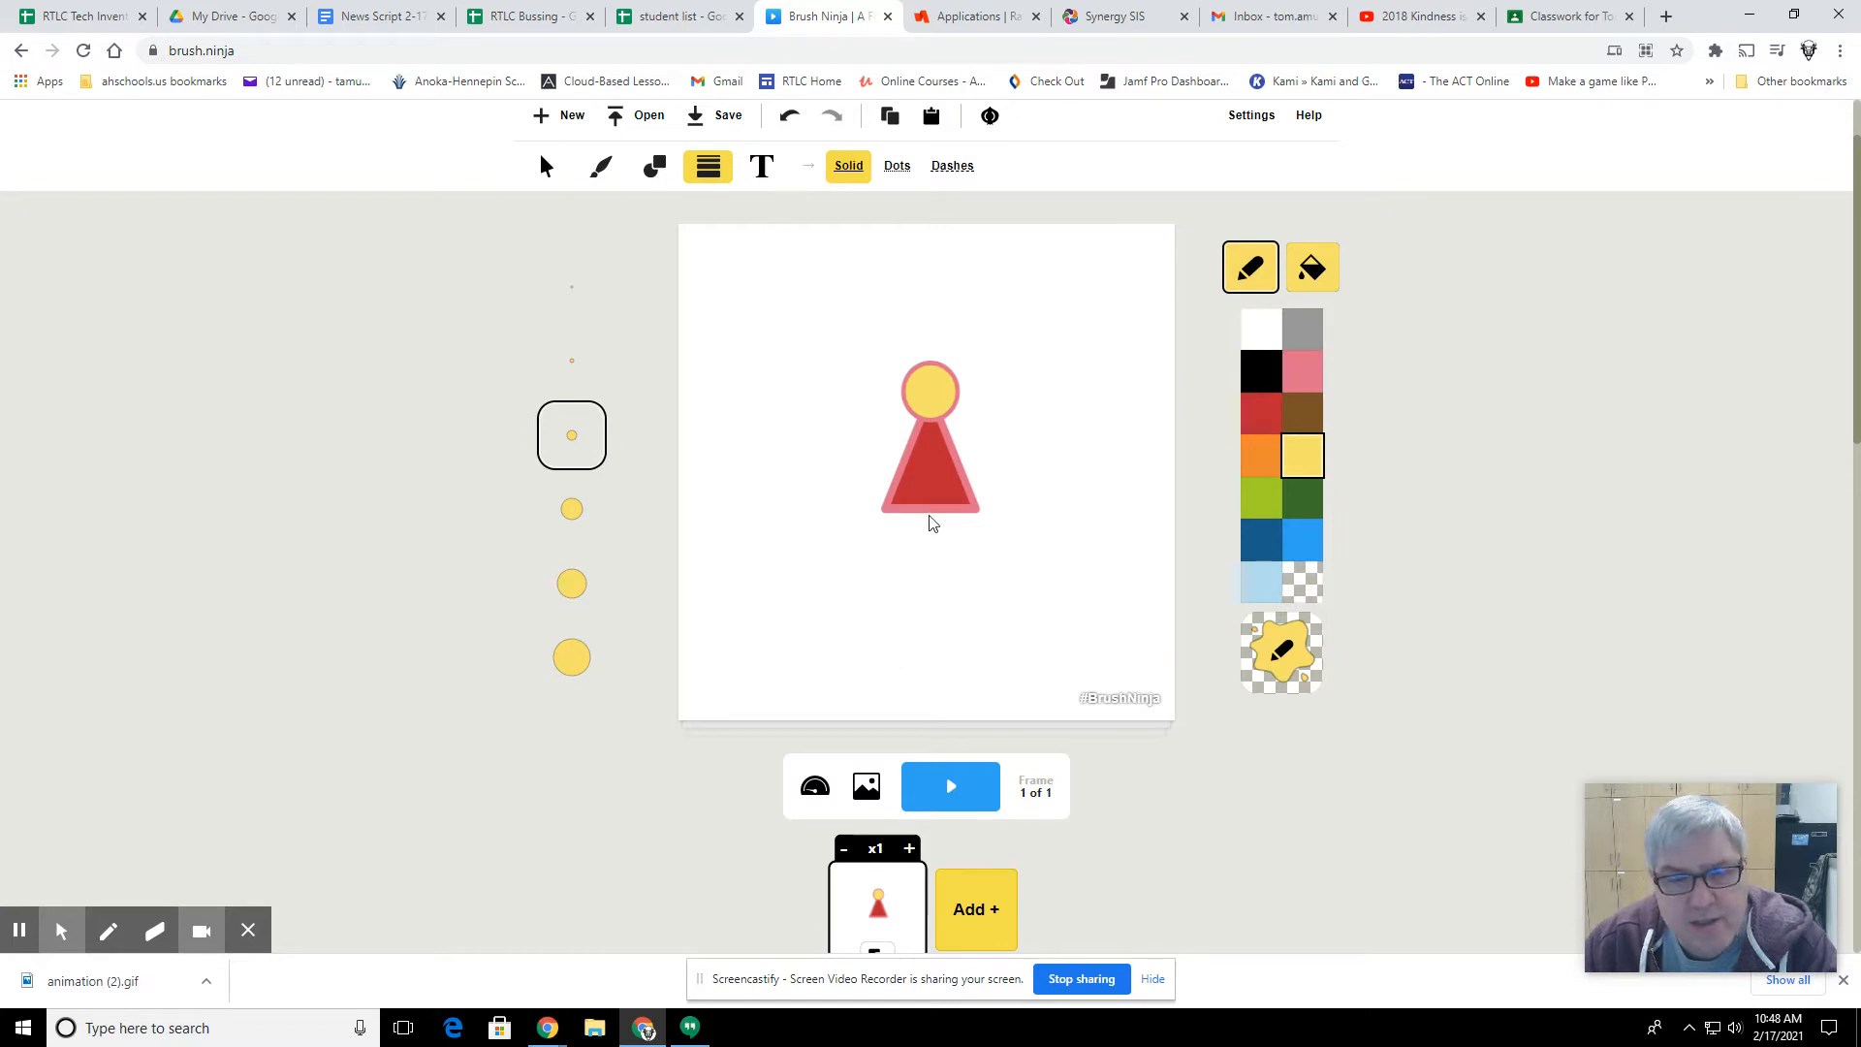
pyautogui.click(571, 508)
pyautogui.moveTo(909, 520); pyautogui.dragTo(907, 578)
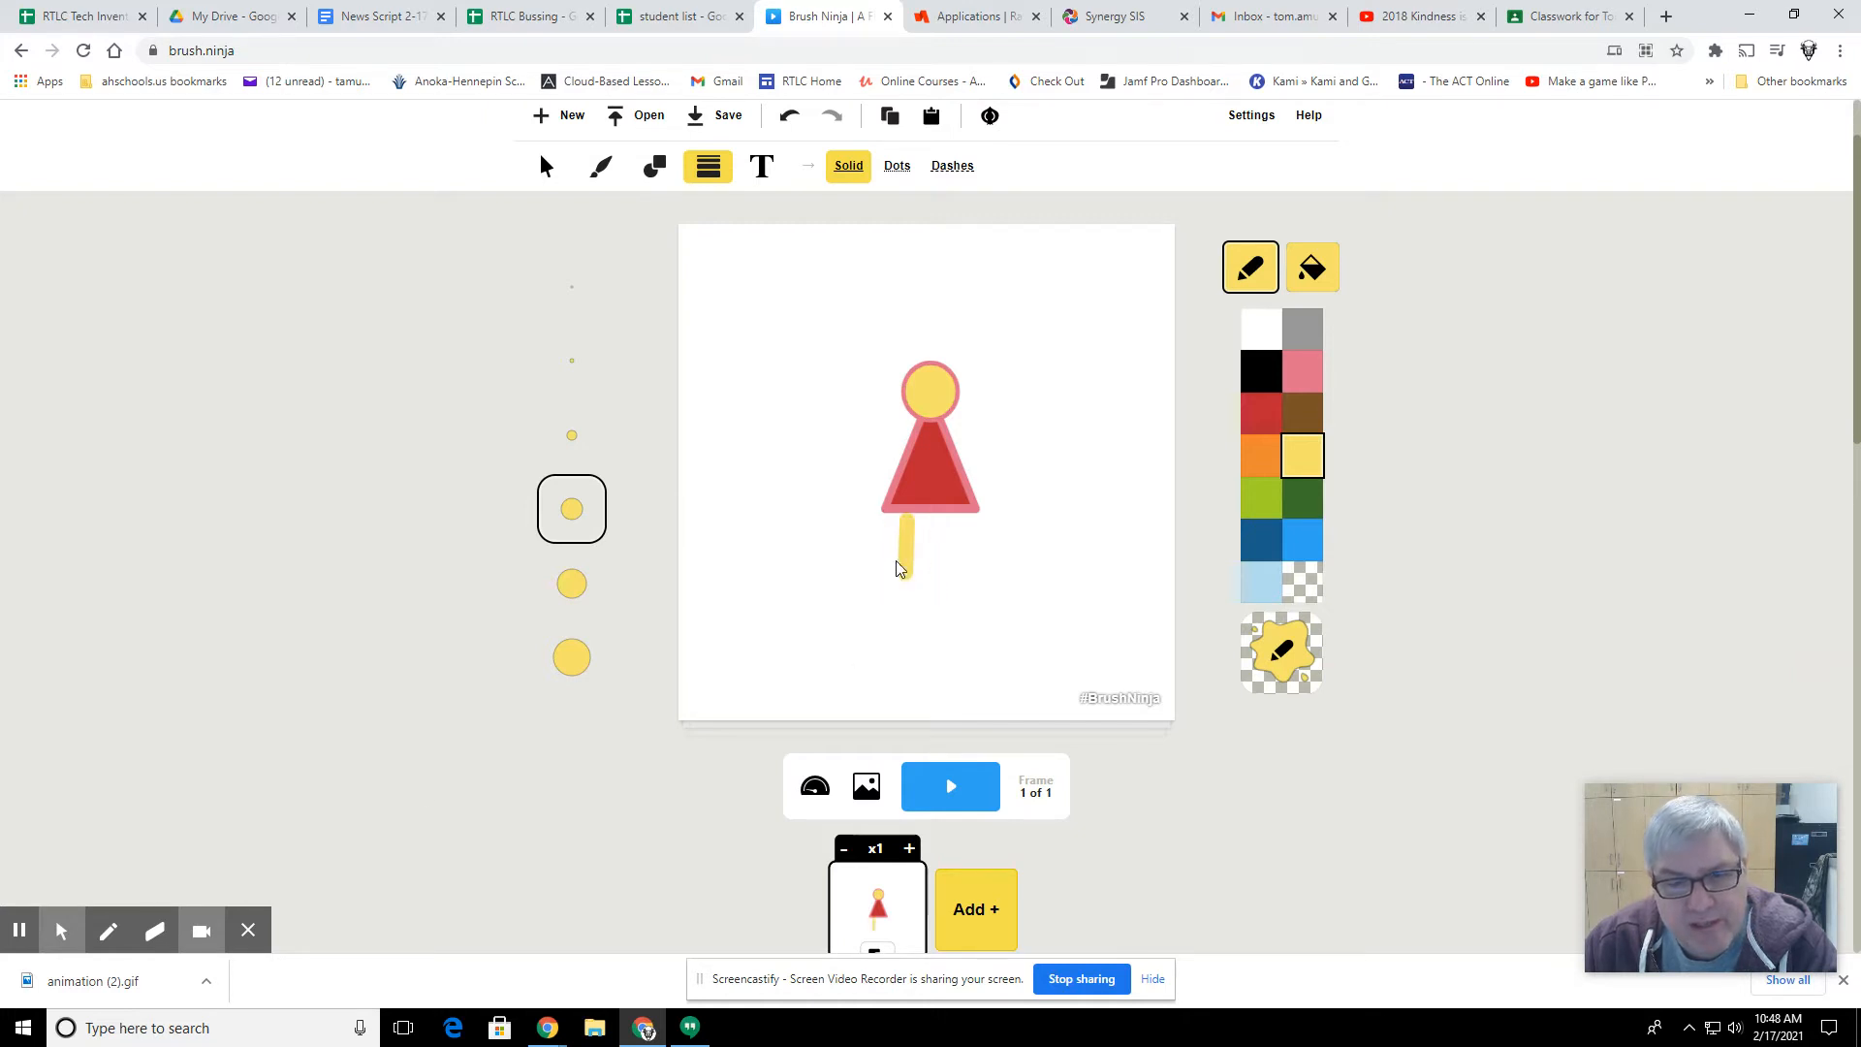
# Step: Tilt the yellow leg slightly and move it up so its upper end overlaps the triangle's base
pyautogui.click(541, 176)
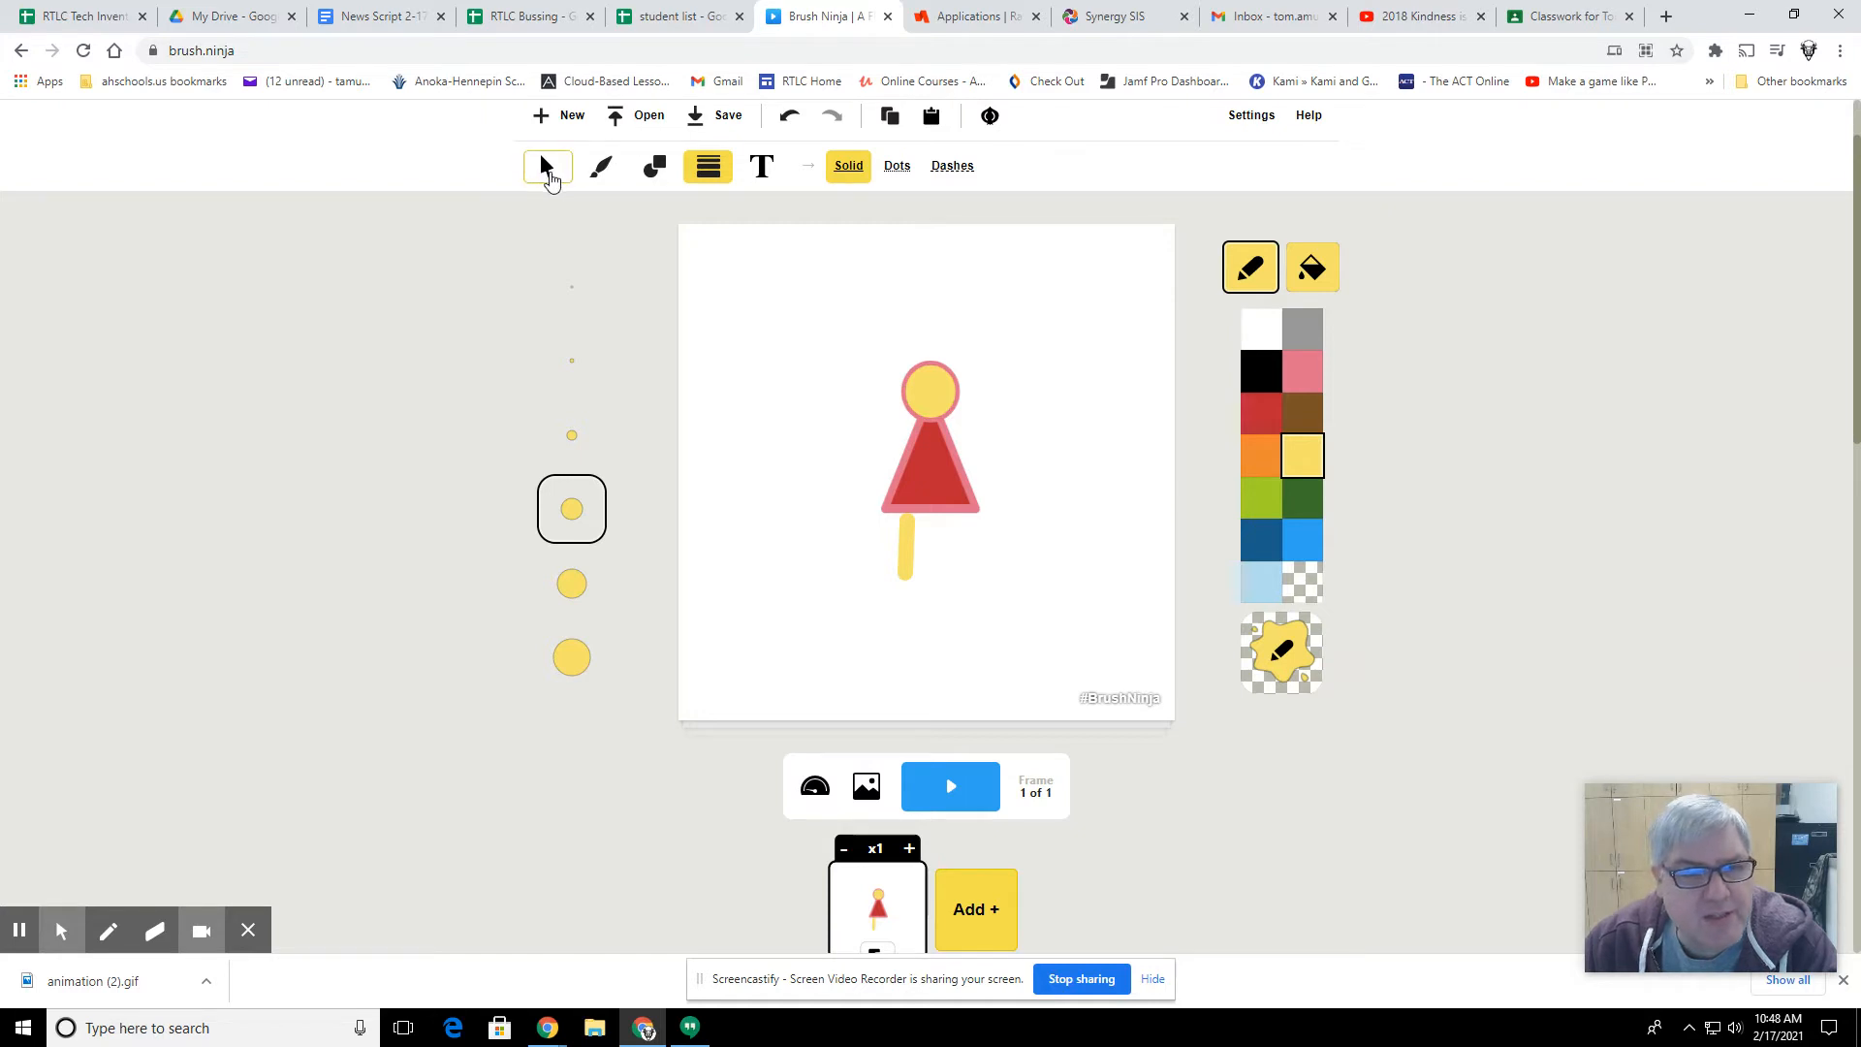
pyautogui.click(547, 172)
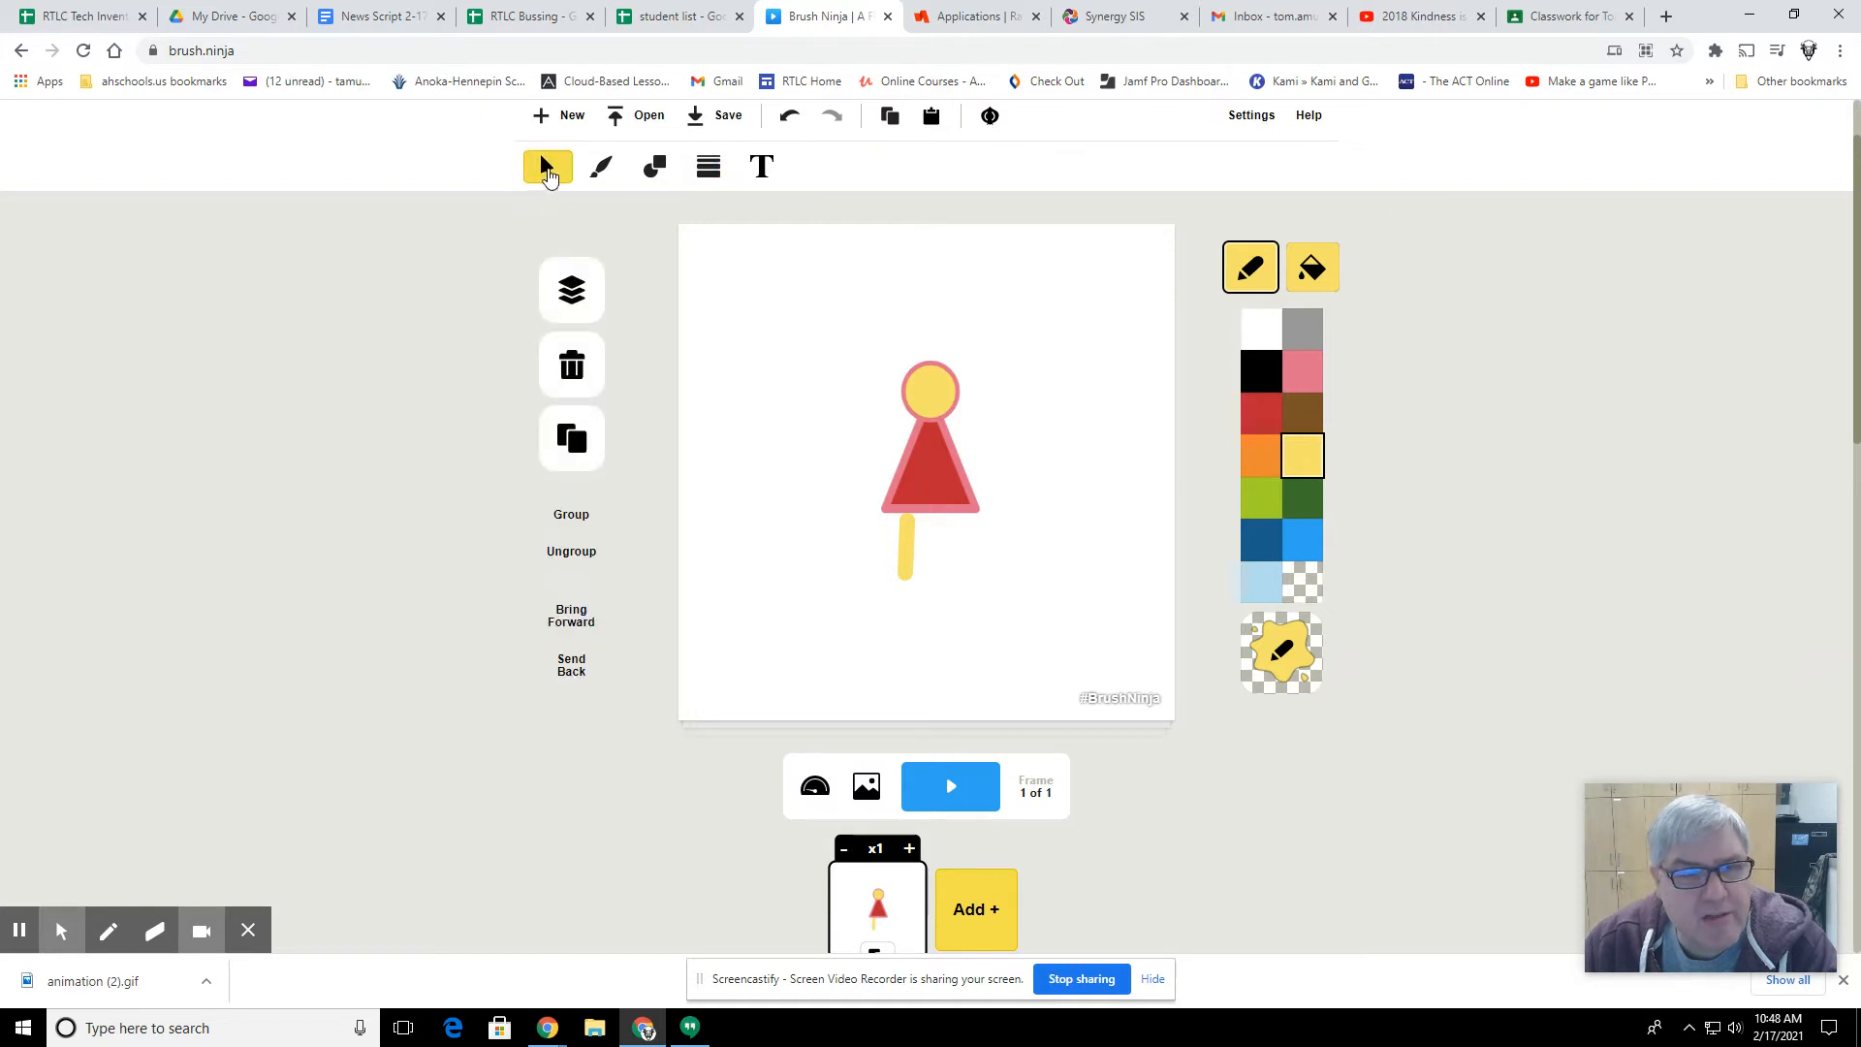
pyautogui.moveTo(905, 552)
pyautogui.mouseDown()
pyautogui.moveTo(925, 575)
pyautogui.moveTo(881, 549)
pyautogui.moveTo(931, 544)
pyautogui.moveTo(908, 540)
pyautogui.mouseUp()
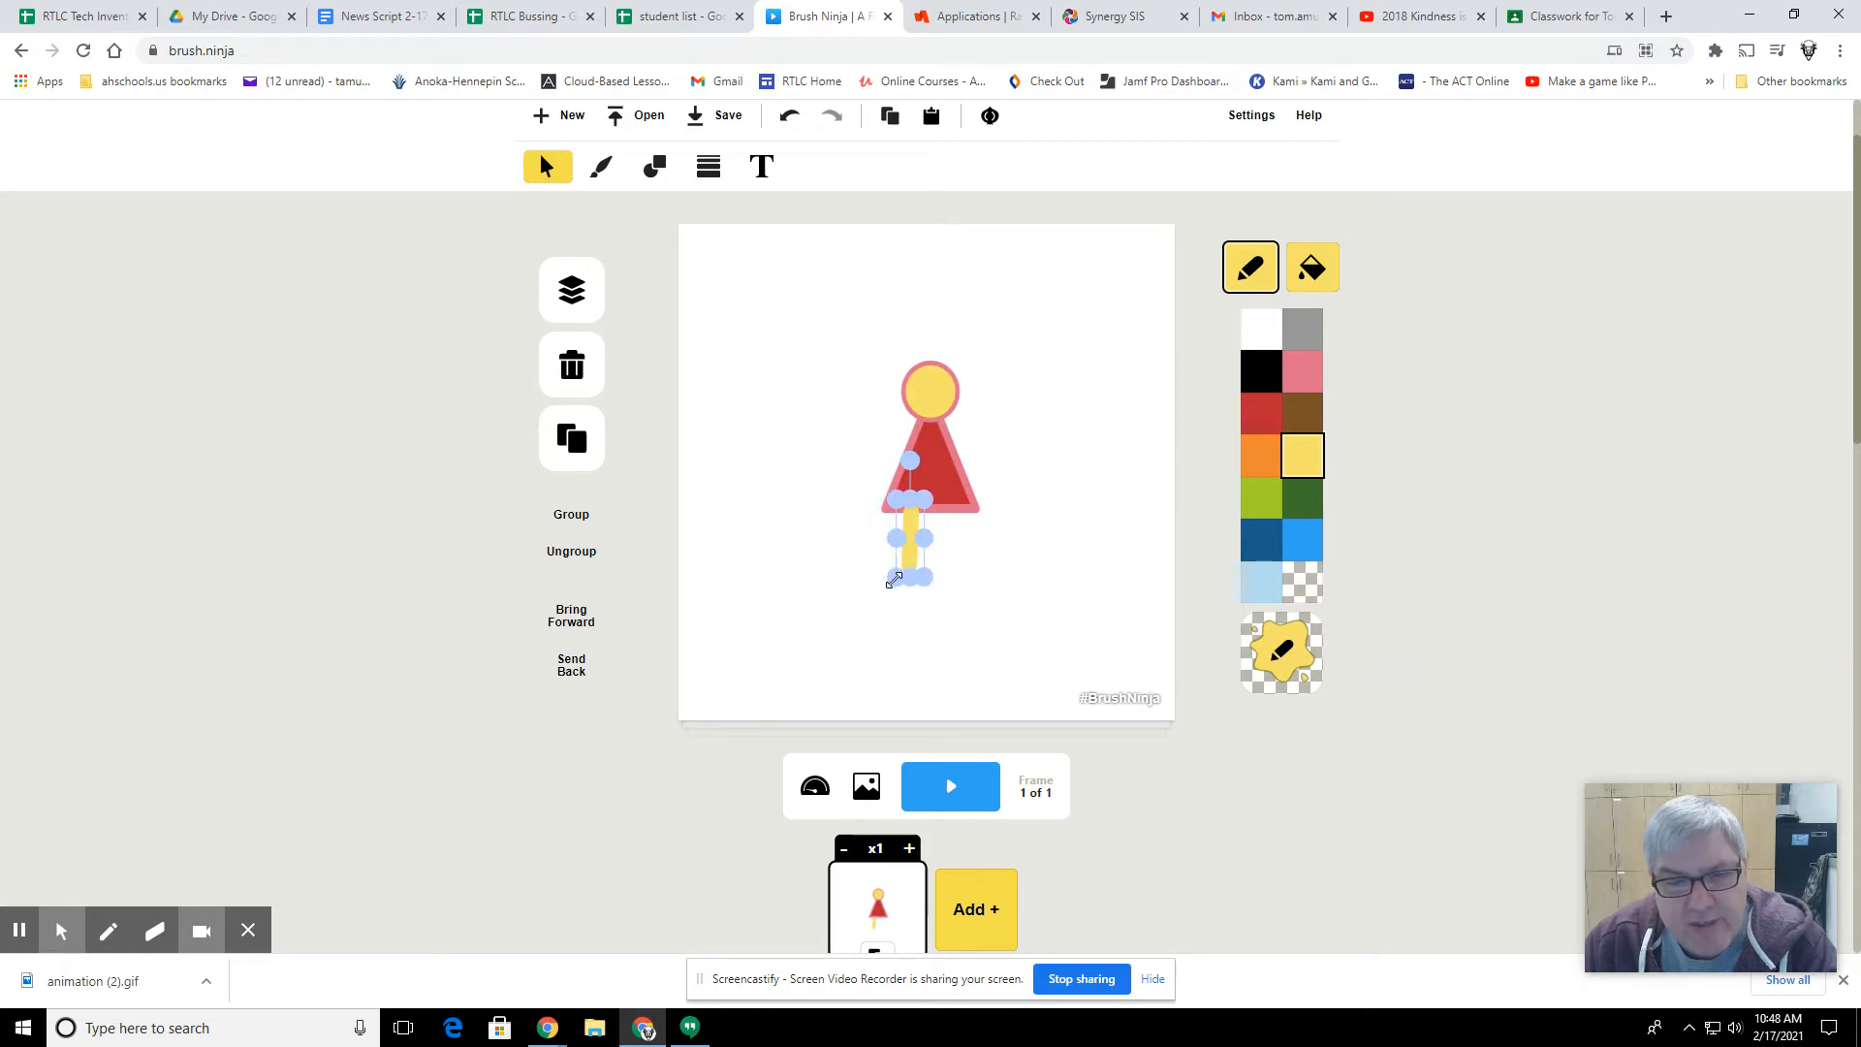
pyautogui.click(915, 461)
pyautogui.moveTo(919, 460); pyautogui.dragTo(918, 460)
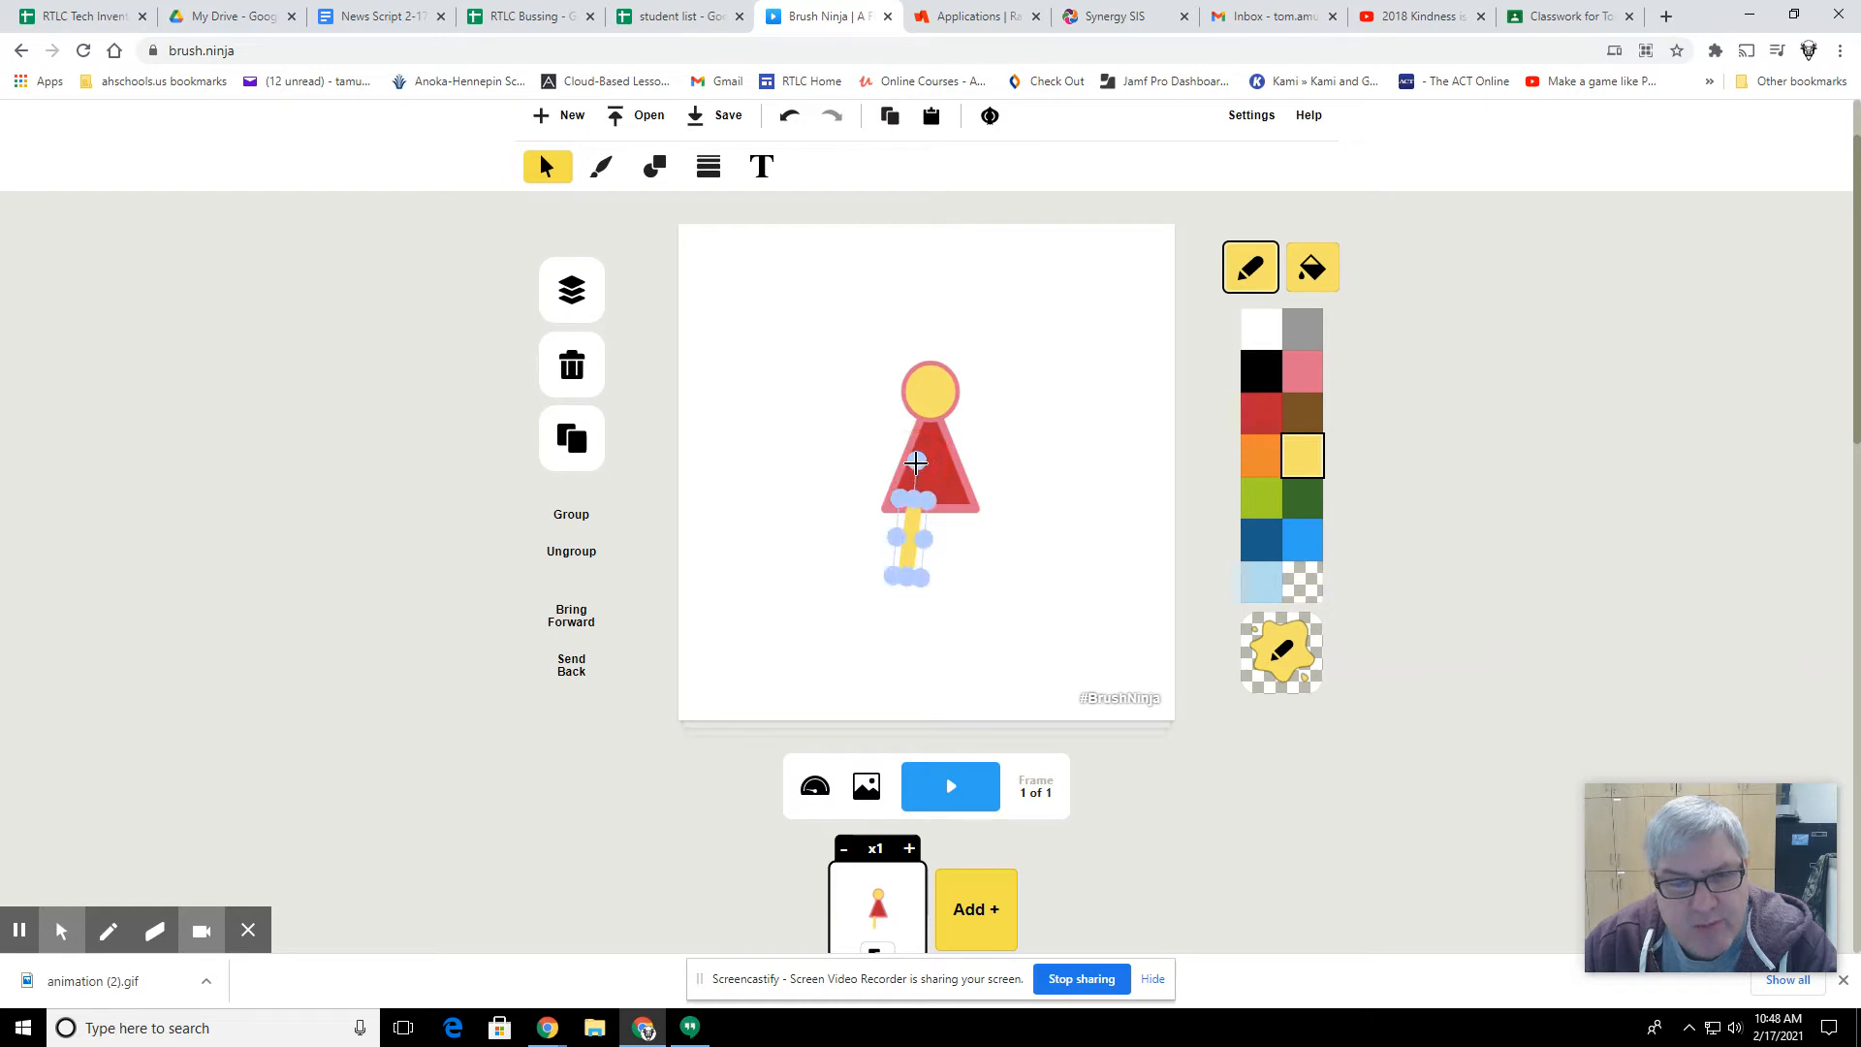
pyautogui.moveTo(911, 526); pyautogui.dragTo(908, 519)
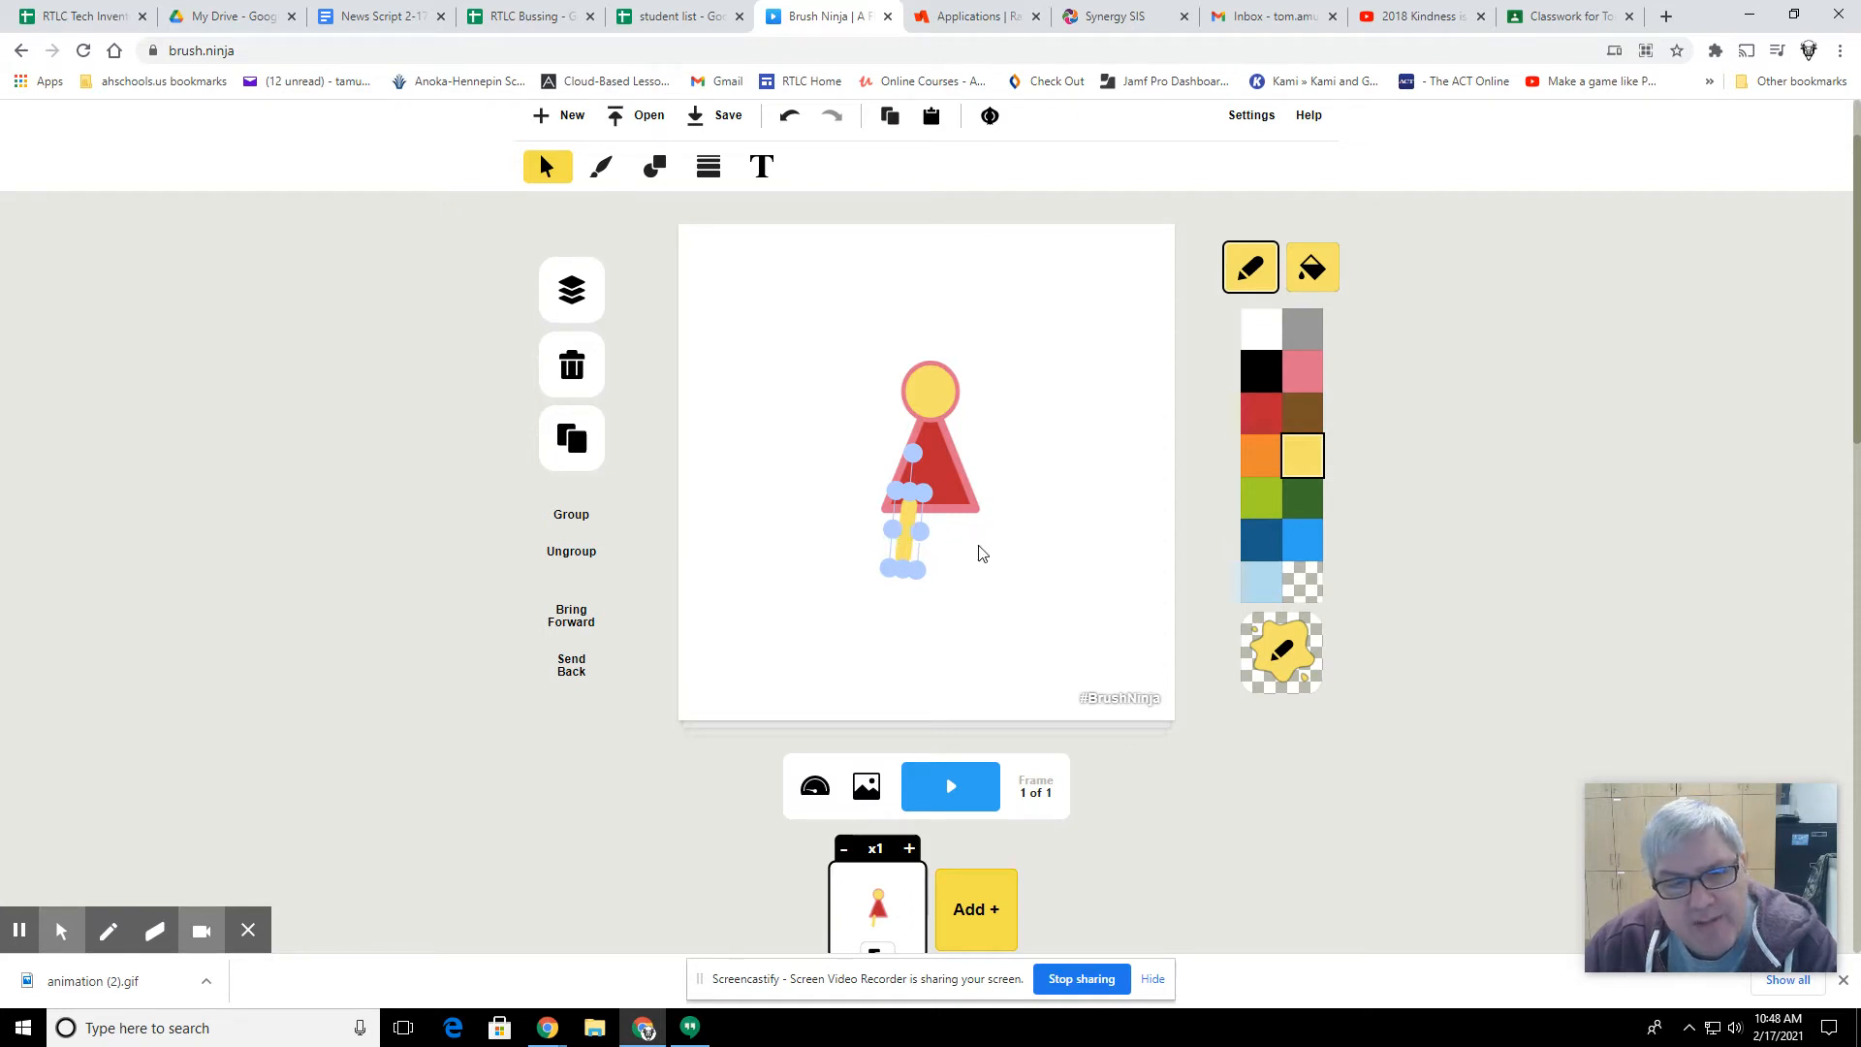
# Step: Duplicate the leg, place the copy under the triangle's right side, and angle both legs outward
pyautogui.click(573, 458)
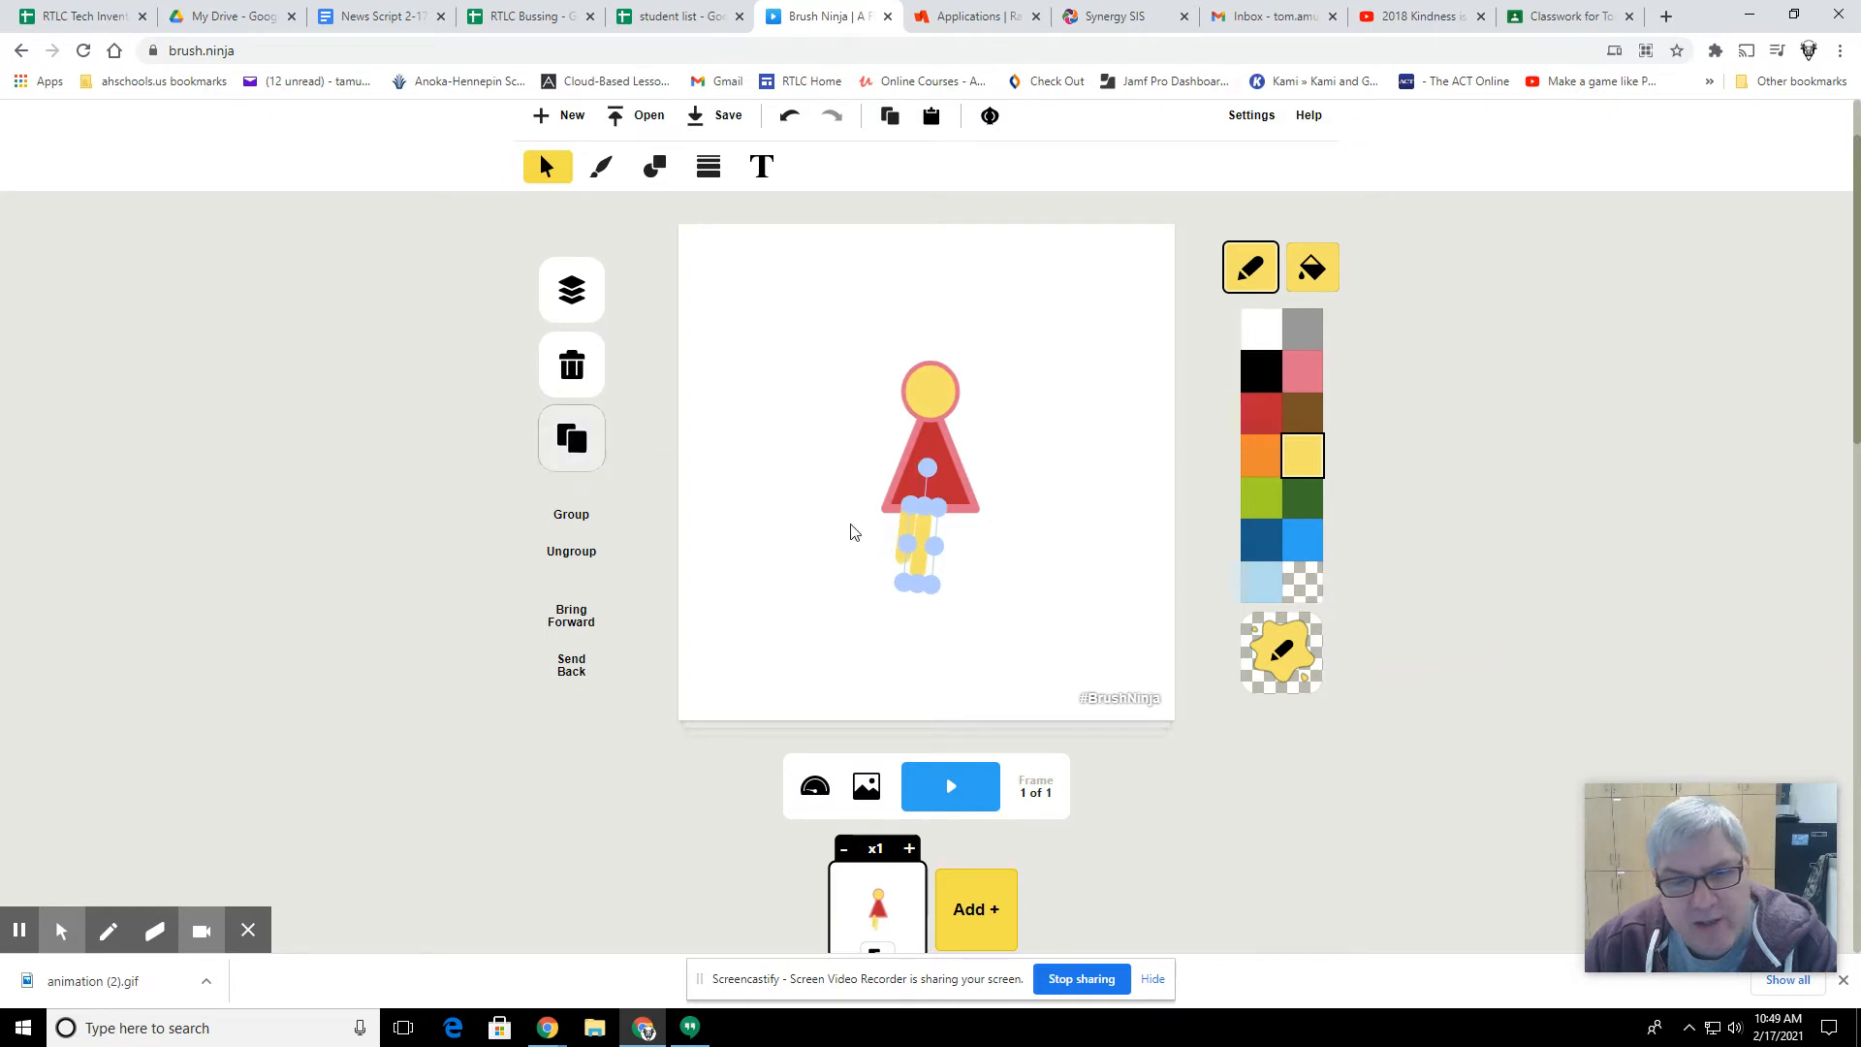
pyautogui.moveTo(922, 525); pyautogui.dragTo(951, 523)
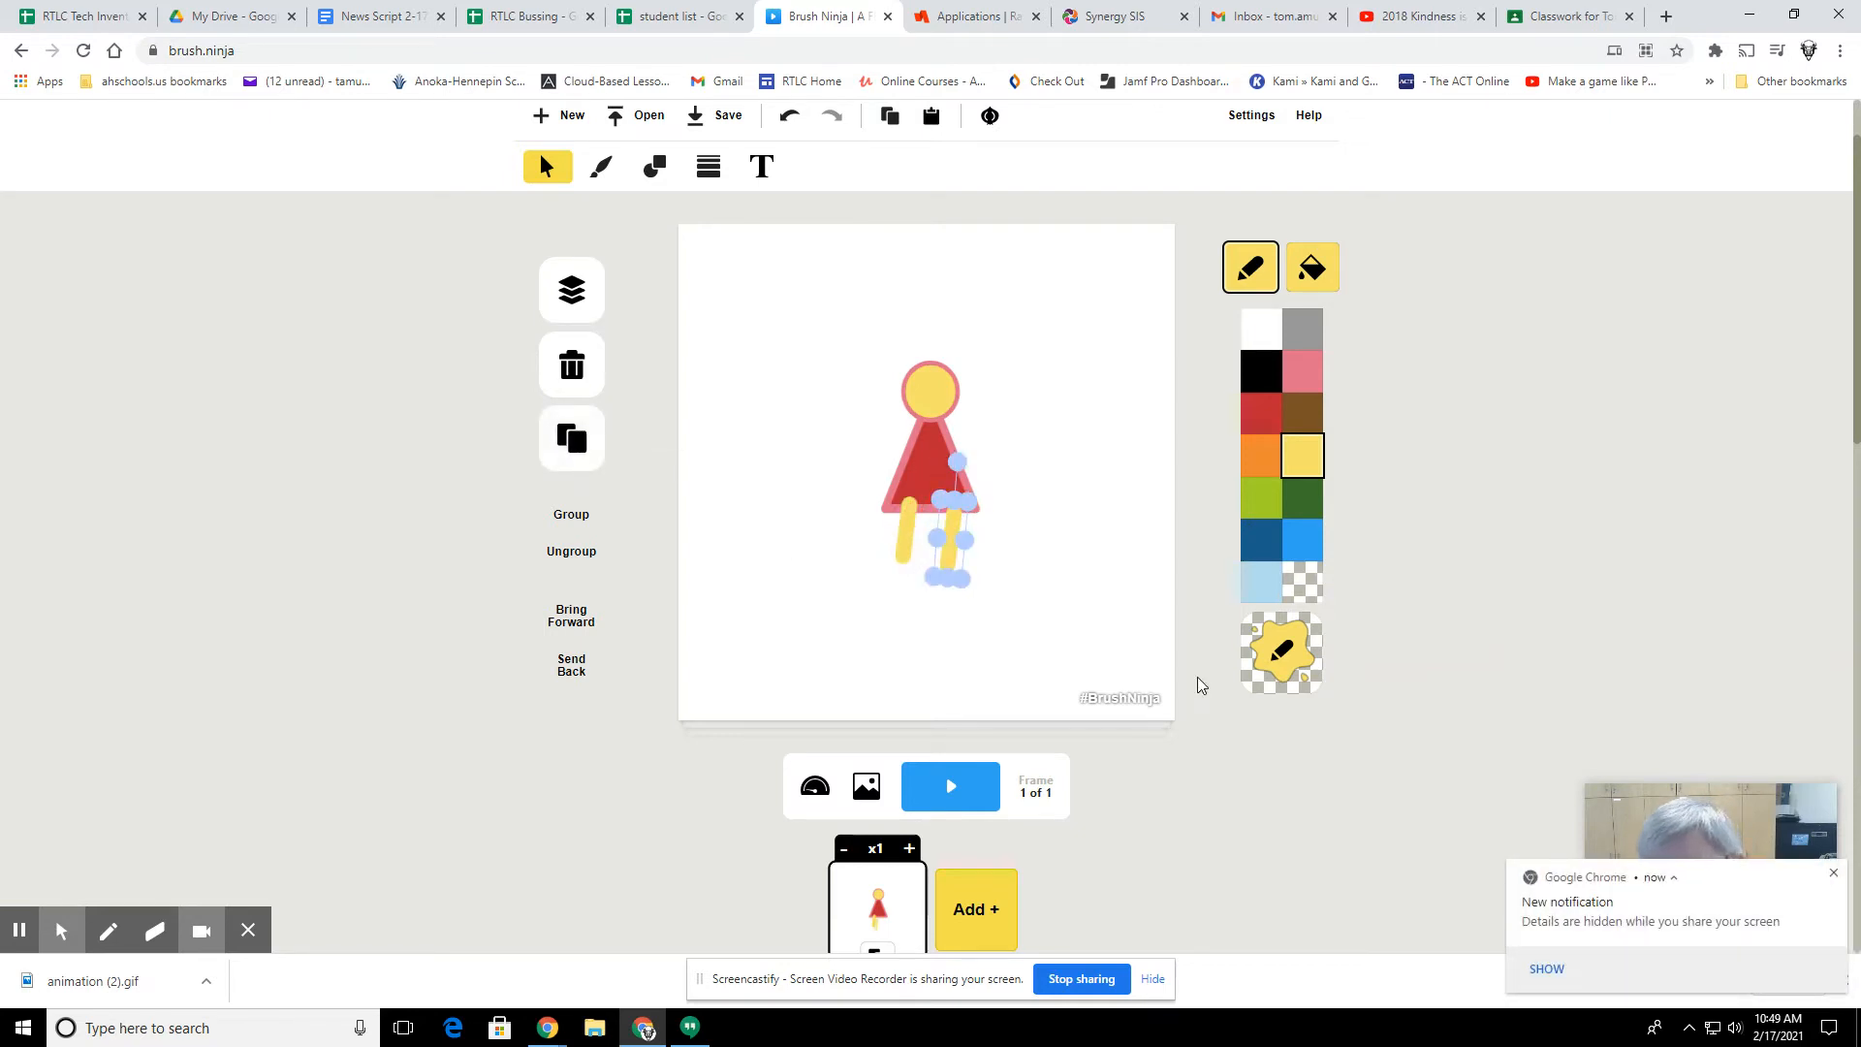
pyautogui.click(1834, 872)
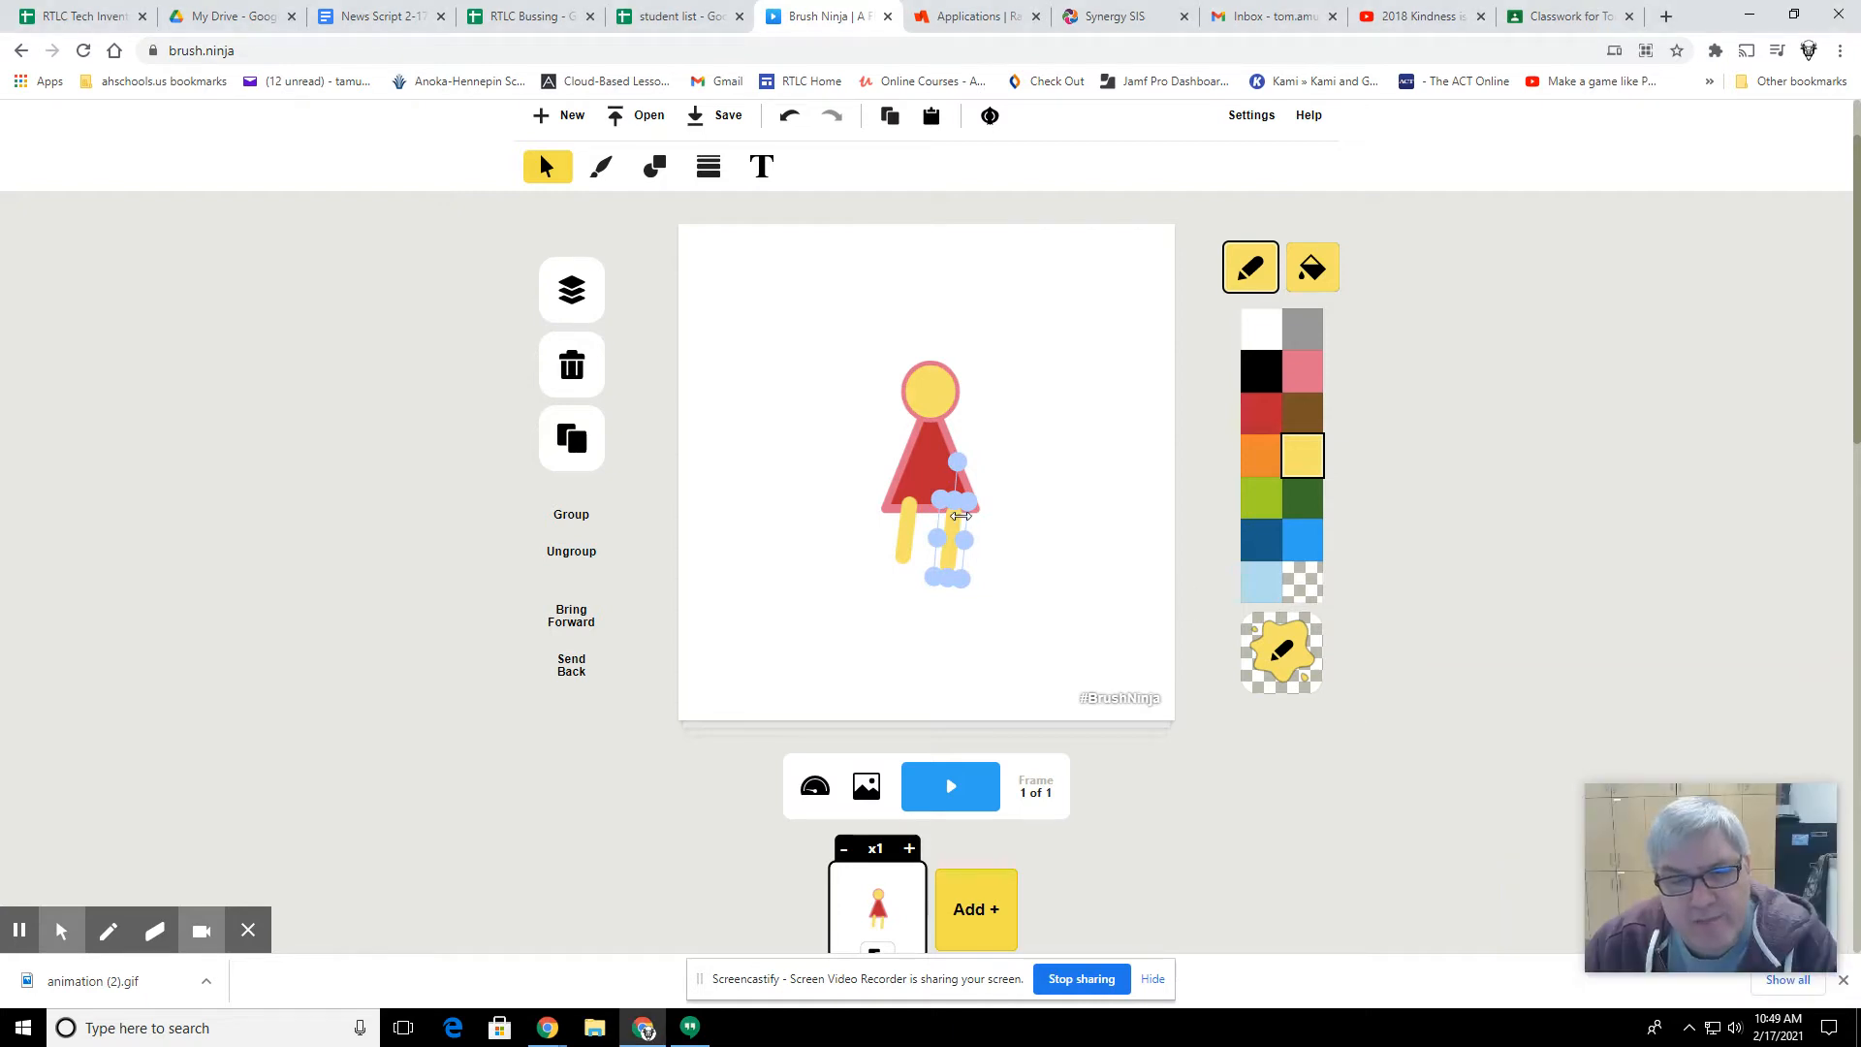
pyautogui.moveTo(961, 466); pyautogui.dragTo(935, 470)
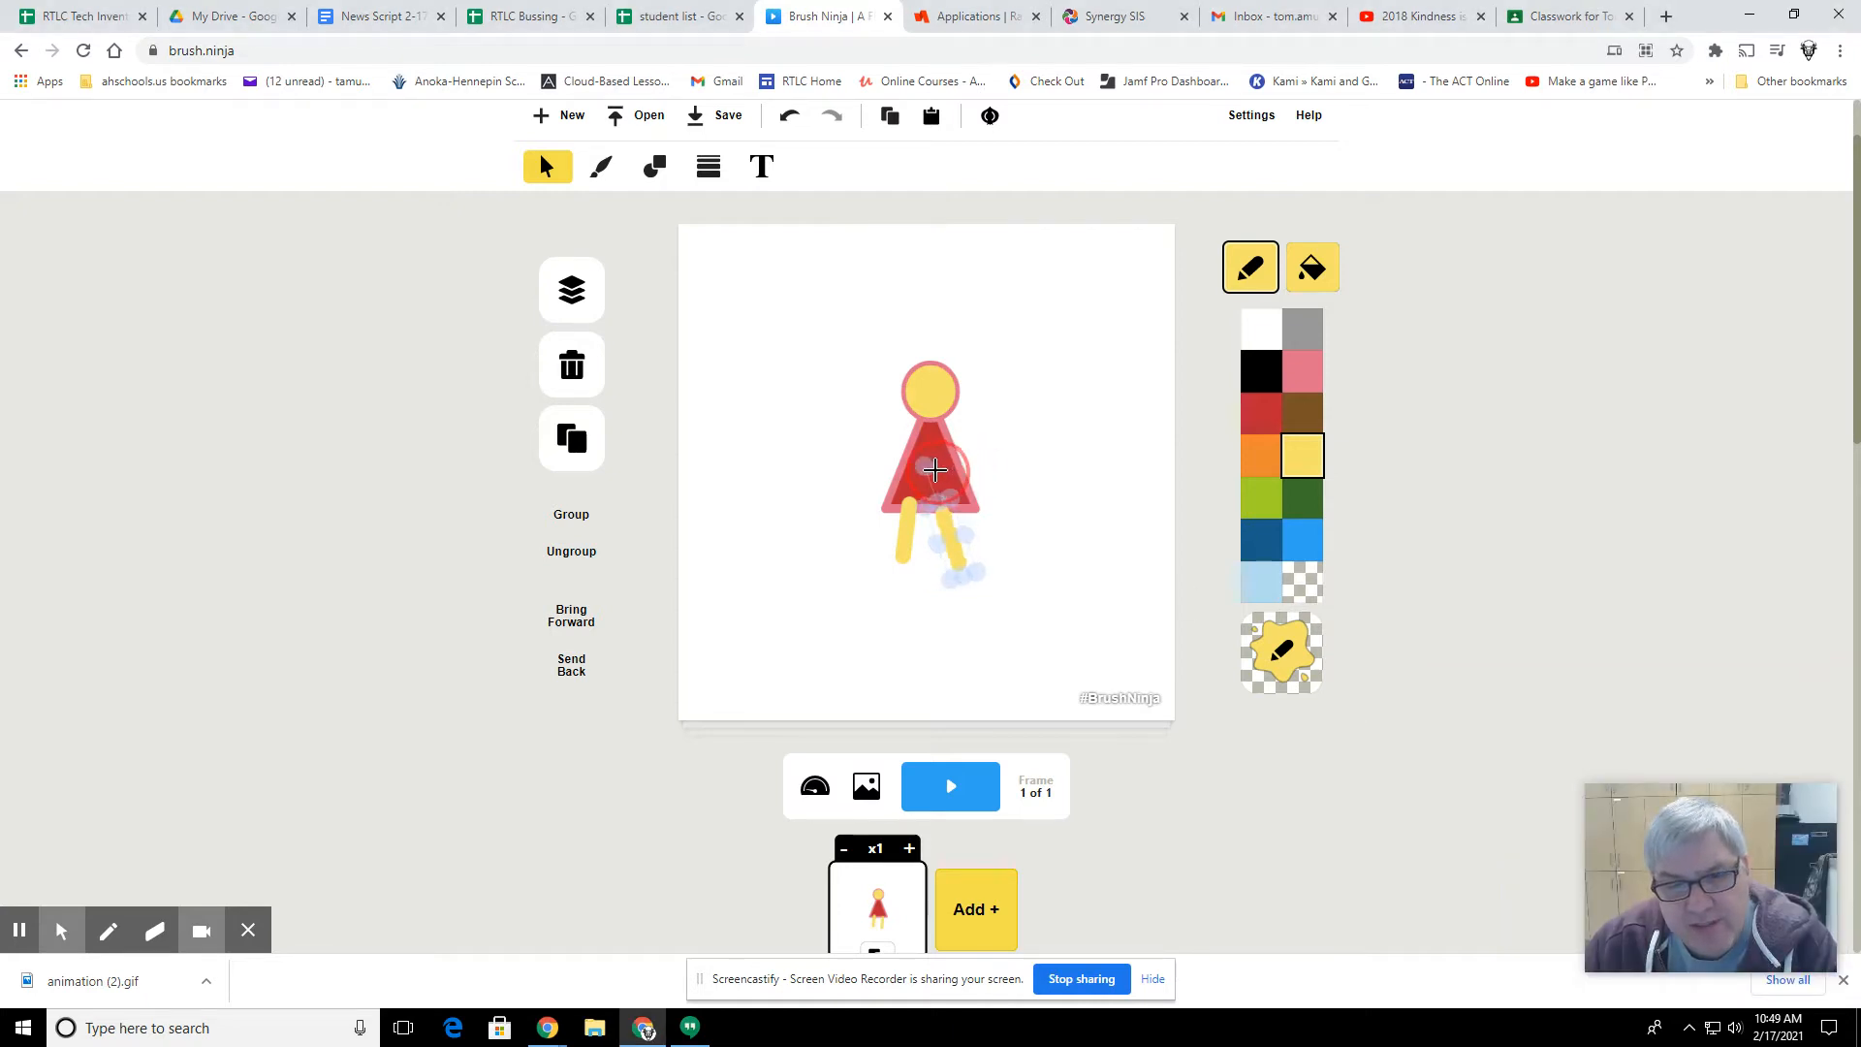
pyautogui.moveTo(956, 556); pyautogui.dragTo(966, 545)
pyautogui.click(904, 538)
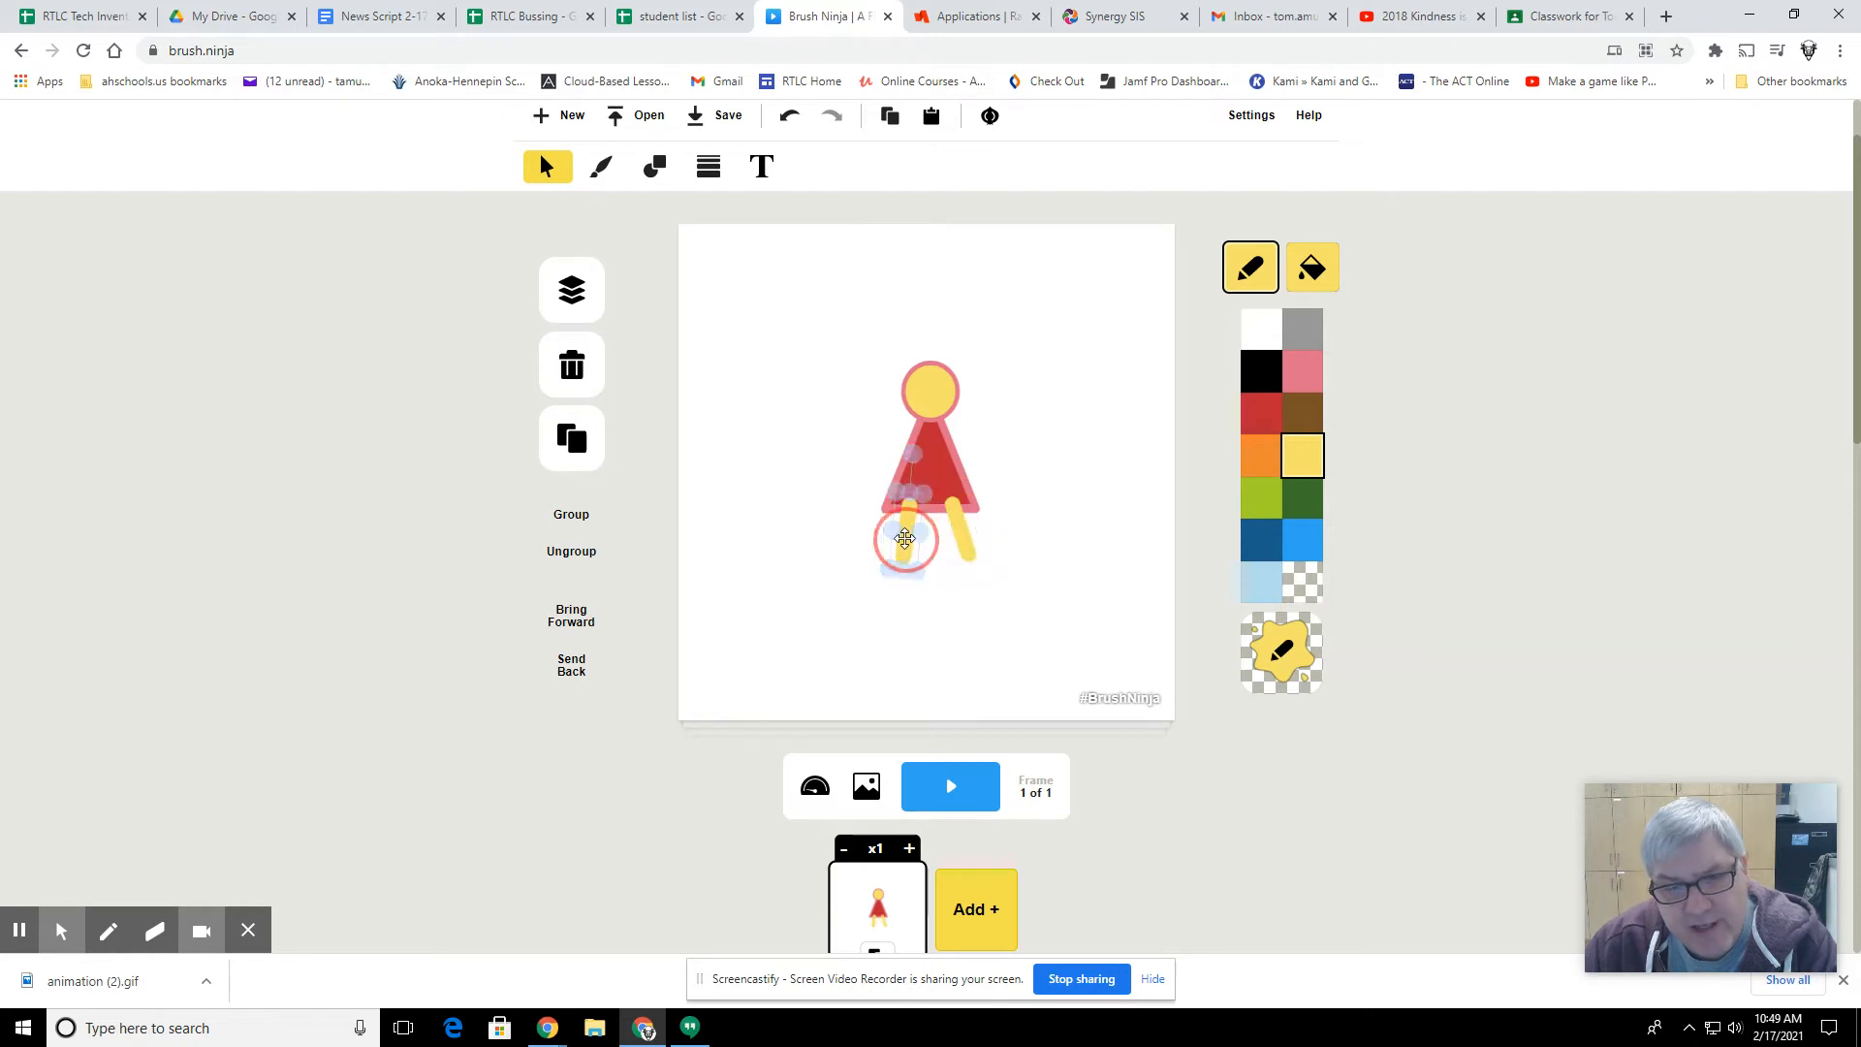
pyautogui.moveTo(915, 457)
pyautogui.mouseDown()
pyautogui.moveTo(902, 448)
pyautogui.moveTo(952, 452)
pyautogui.moveTo(921, 453)
pyautogui.mouseUp()
# Step: Send both yellow legs to the back, behind the red triangle
pyautogui.click(961, 532)
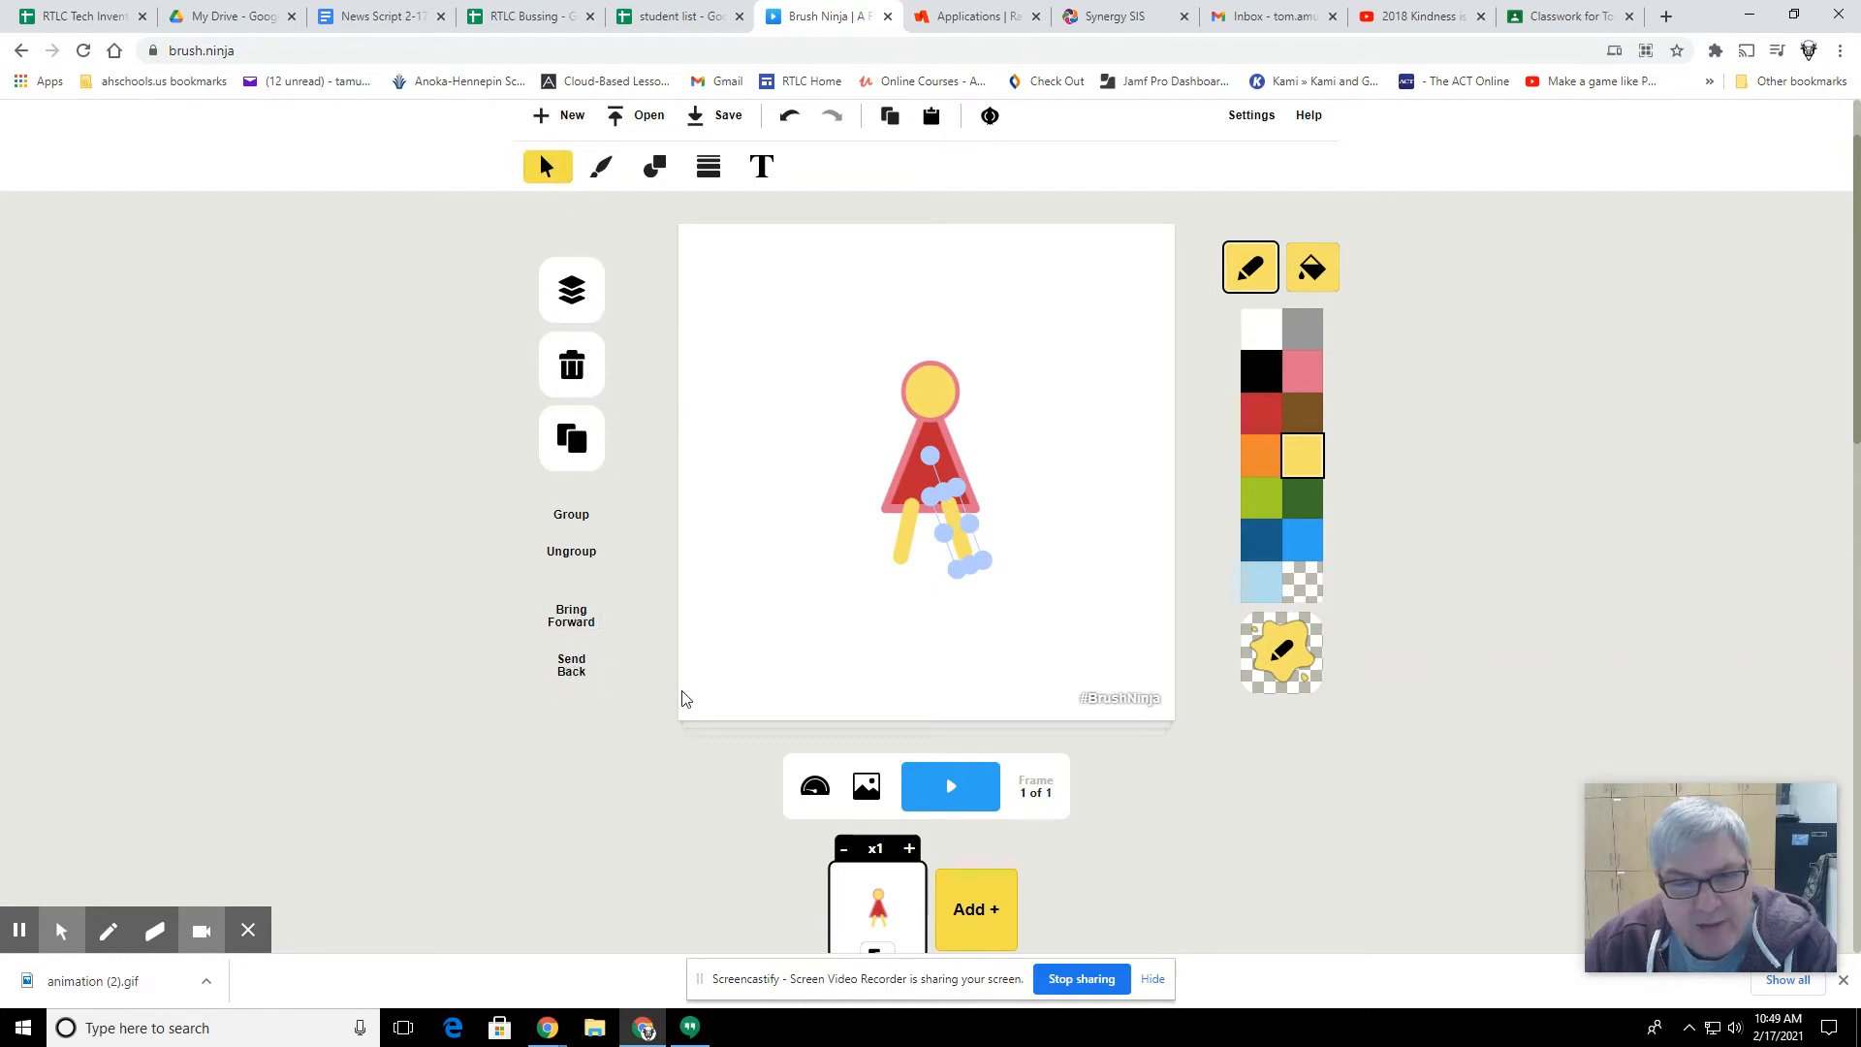
pyautogui.click(571, 674)
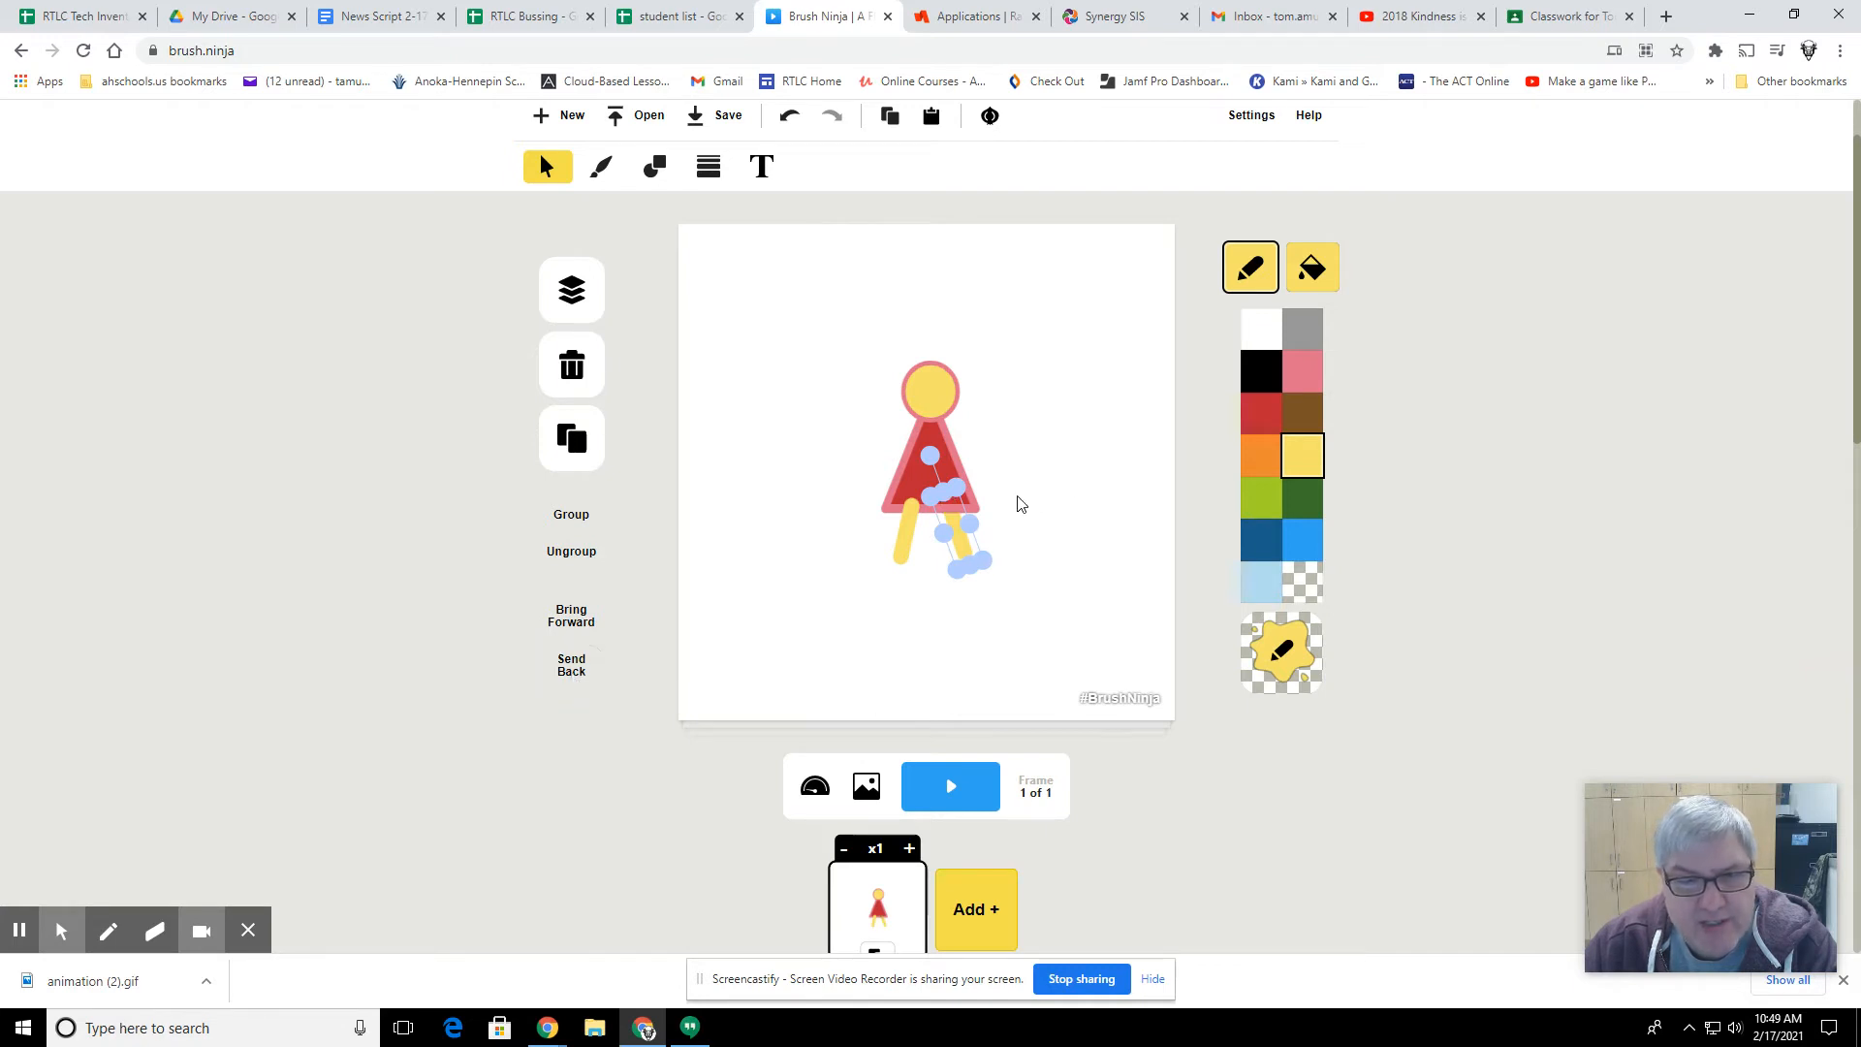
pyautogui.click(901, 541)
pyautogui.click(570, 674)
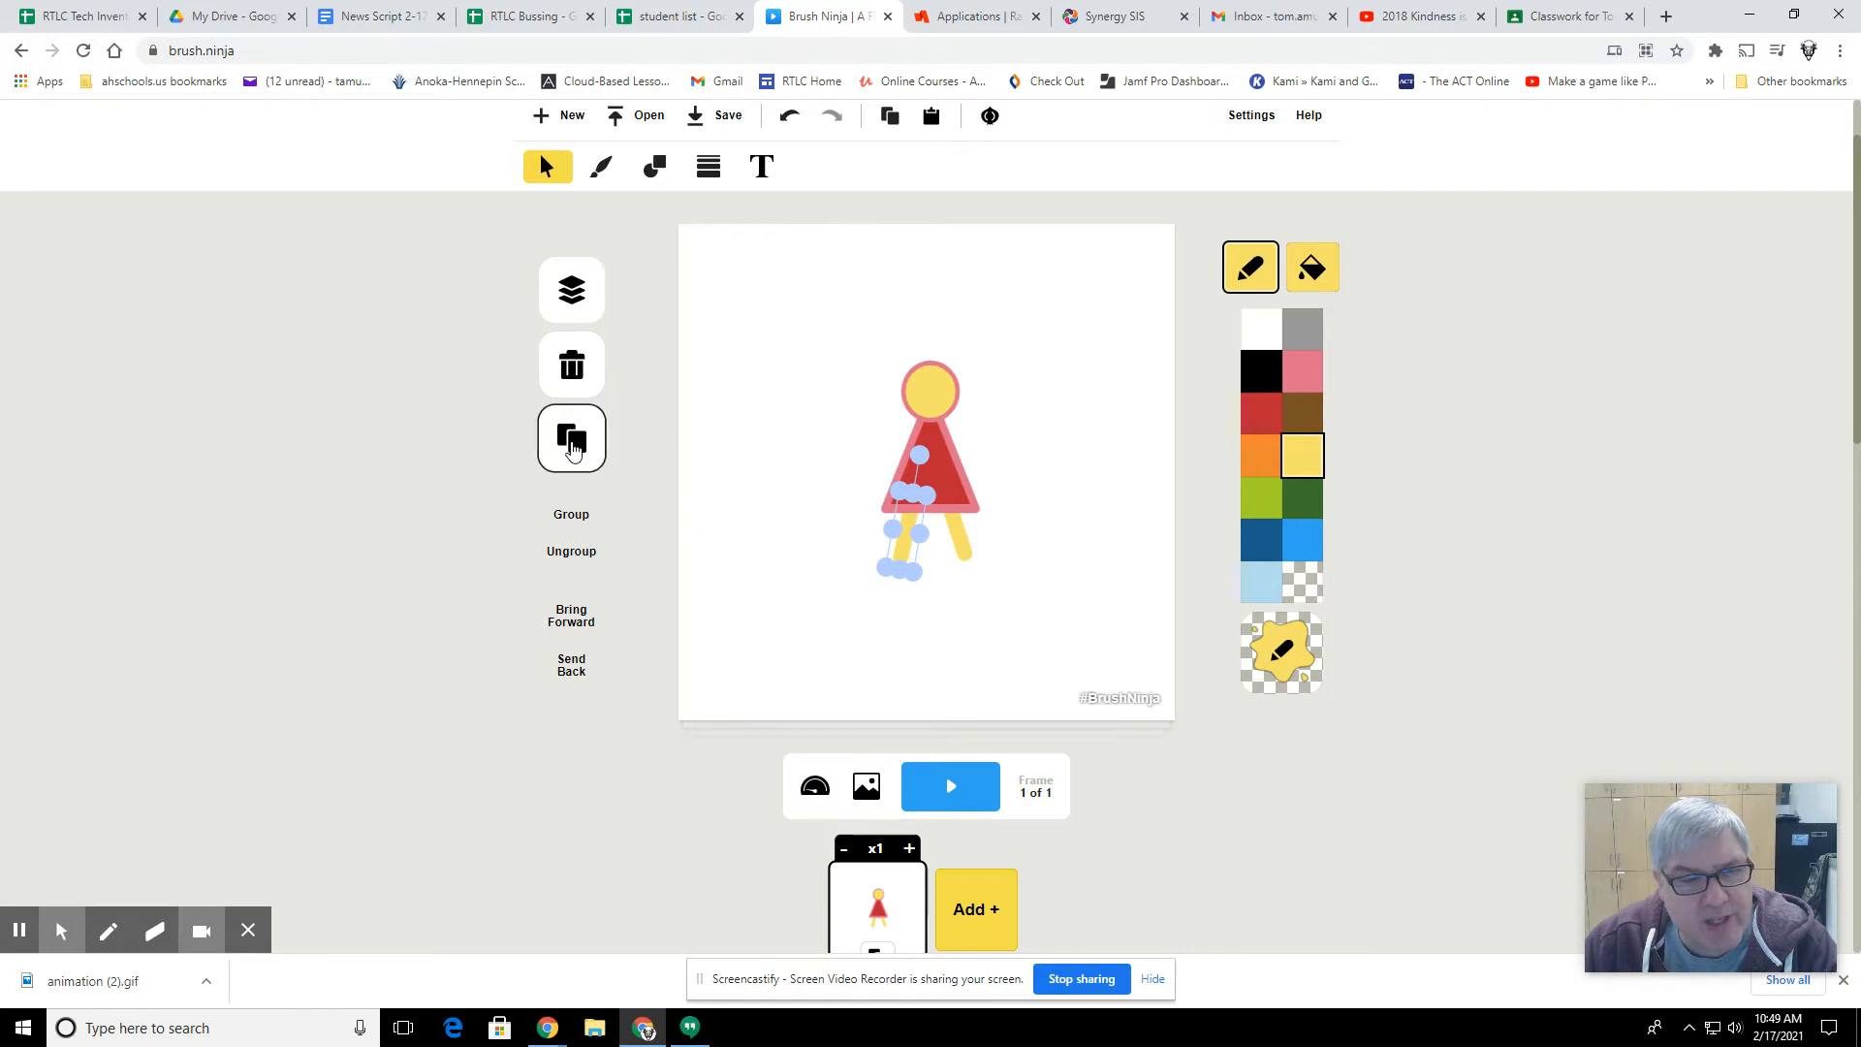
# Step: Duplicate the left leg, tilt the copy outward, and place it at the triangle's upper right side as an arm
pyautogui.click(572, 438)
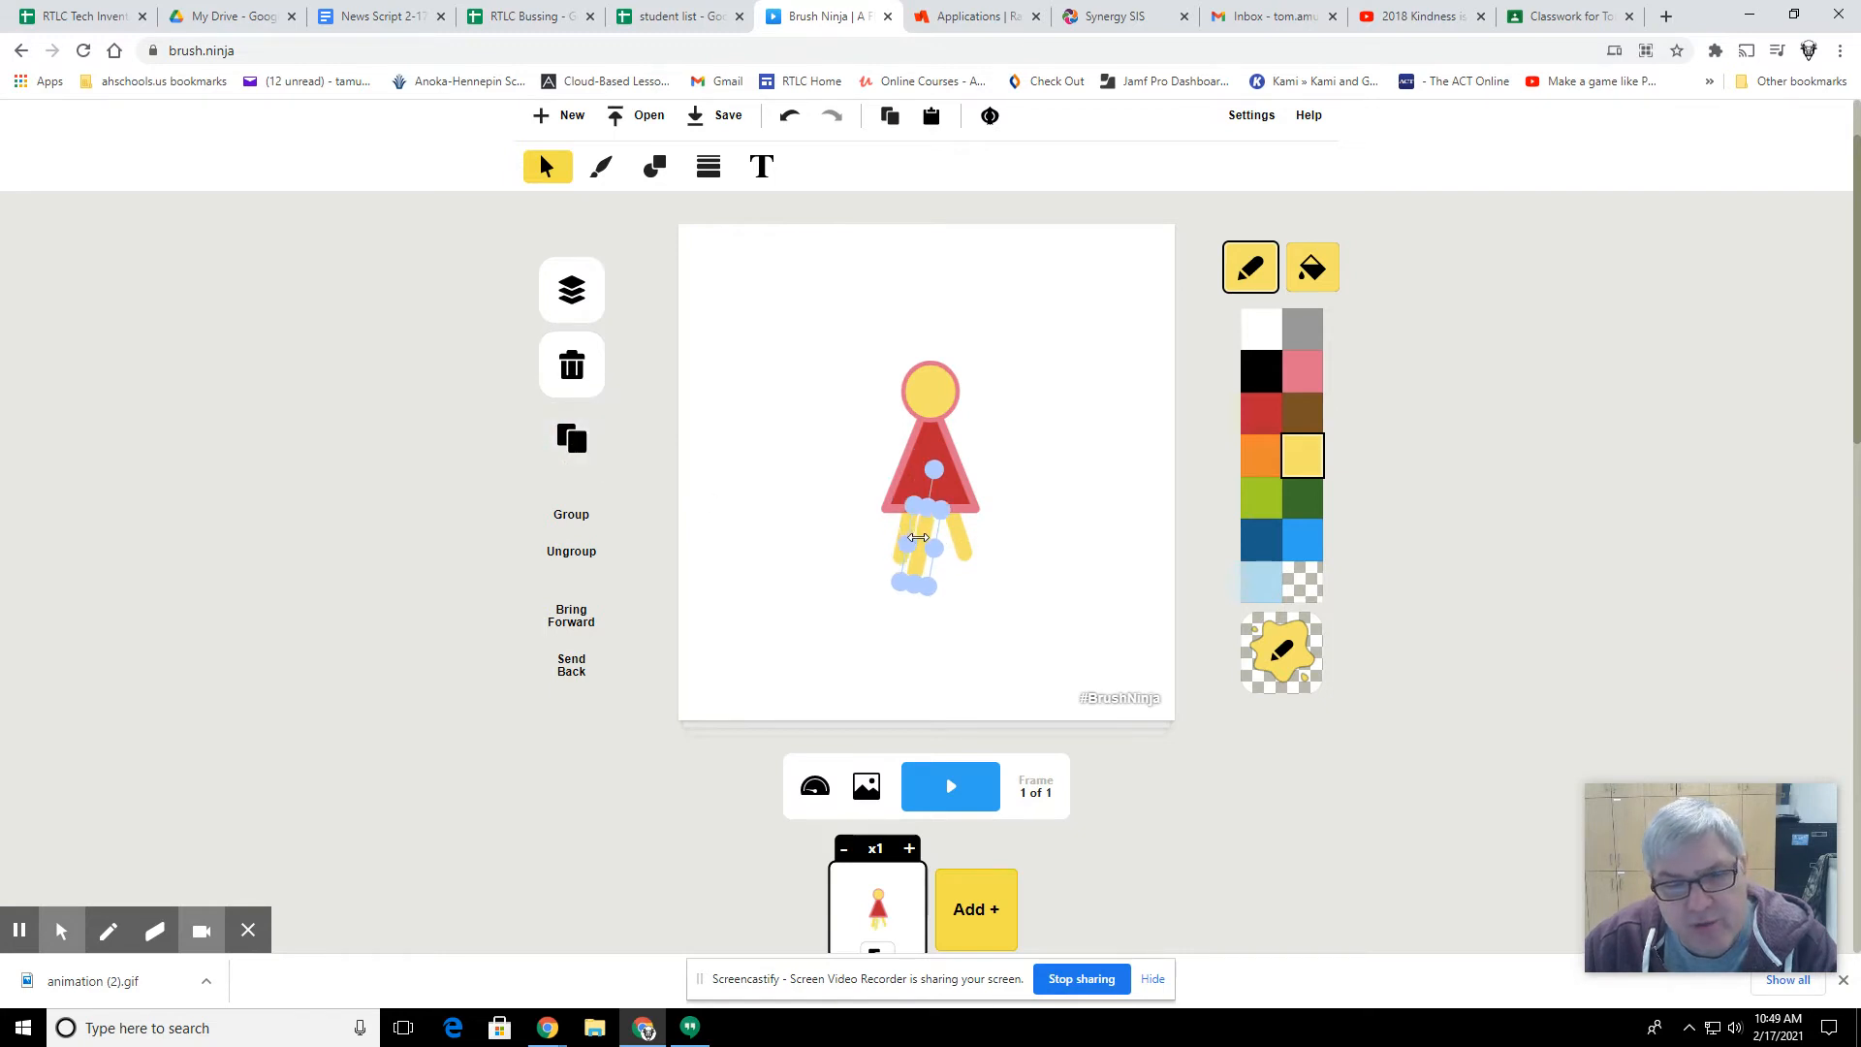
pyautogui.moveTo(918, 537); pyautogui.dragTo(1009, 444)
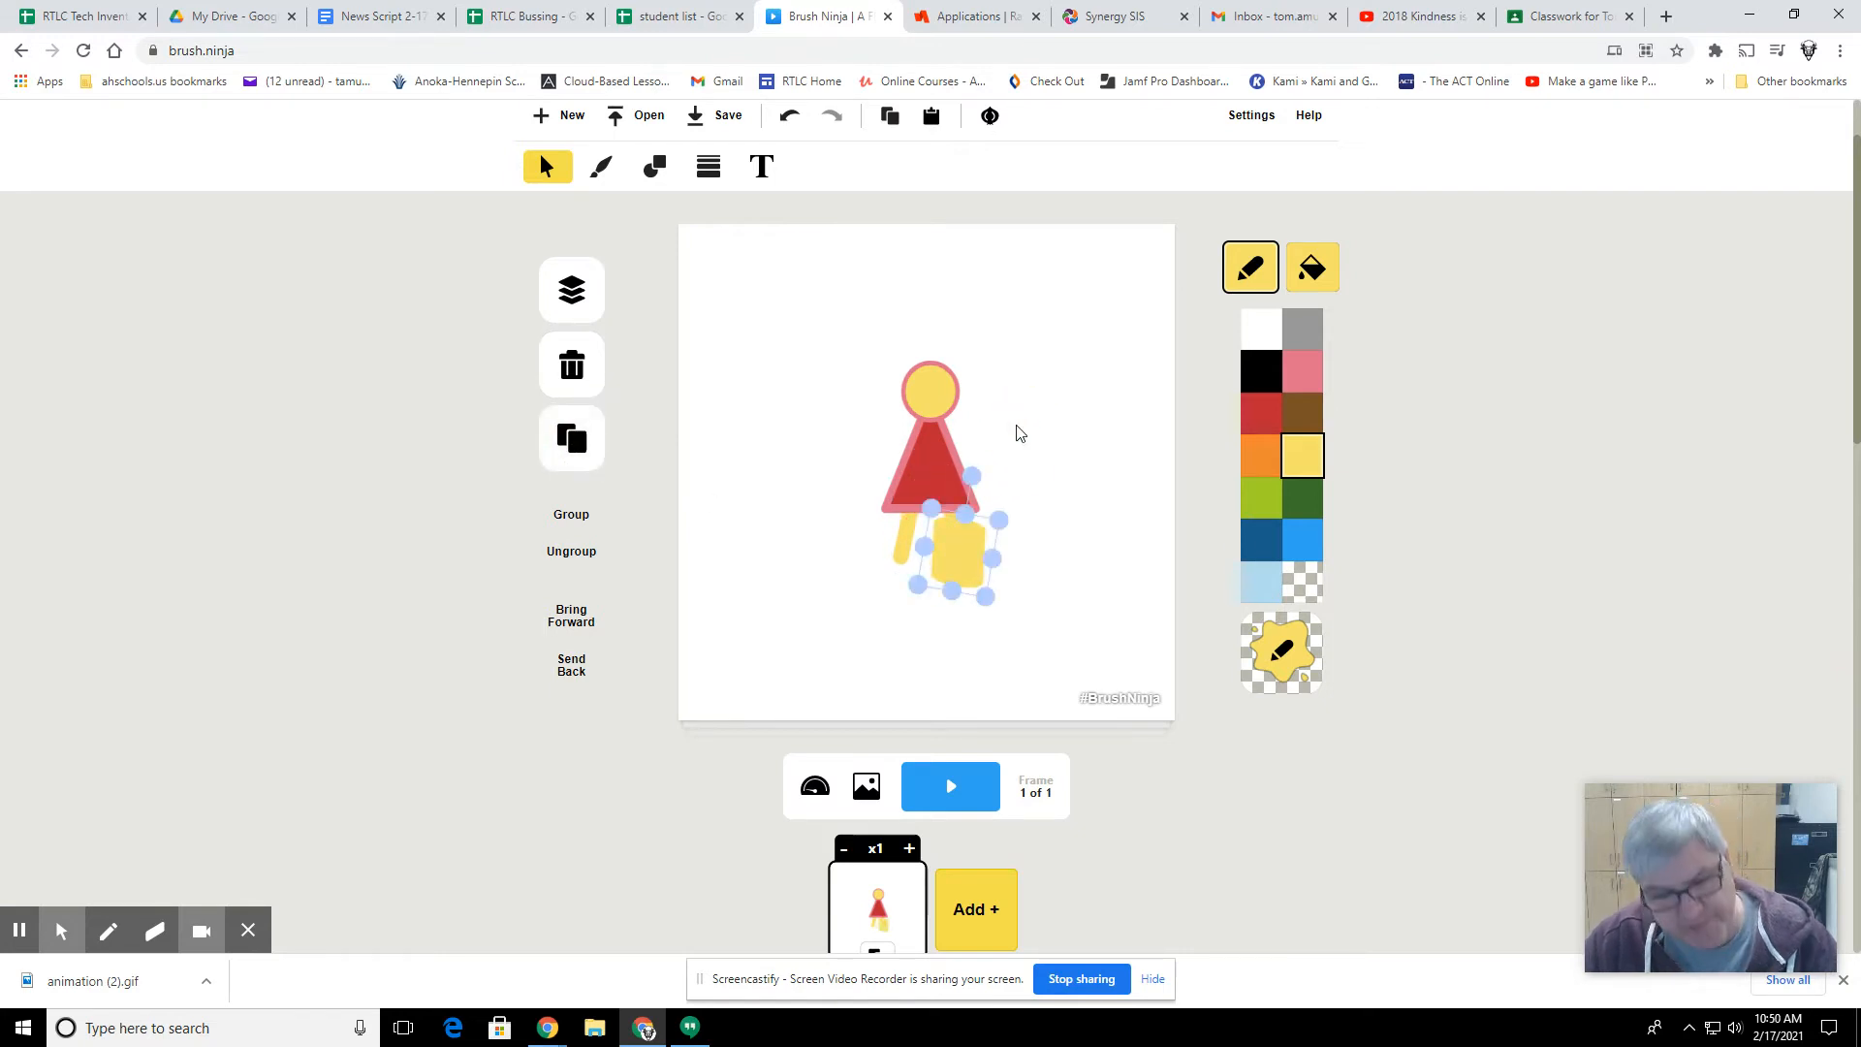
pyautogui.click(1017, 433)
pyautogui.moveTo(924, 544); pyautogui.dragTo(1053, 419)
pyautogui.click(1006, 360)
pyautogui.moveTo(1006, 359); pyautogui.dragTo(947, 441)
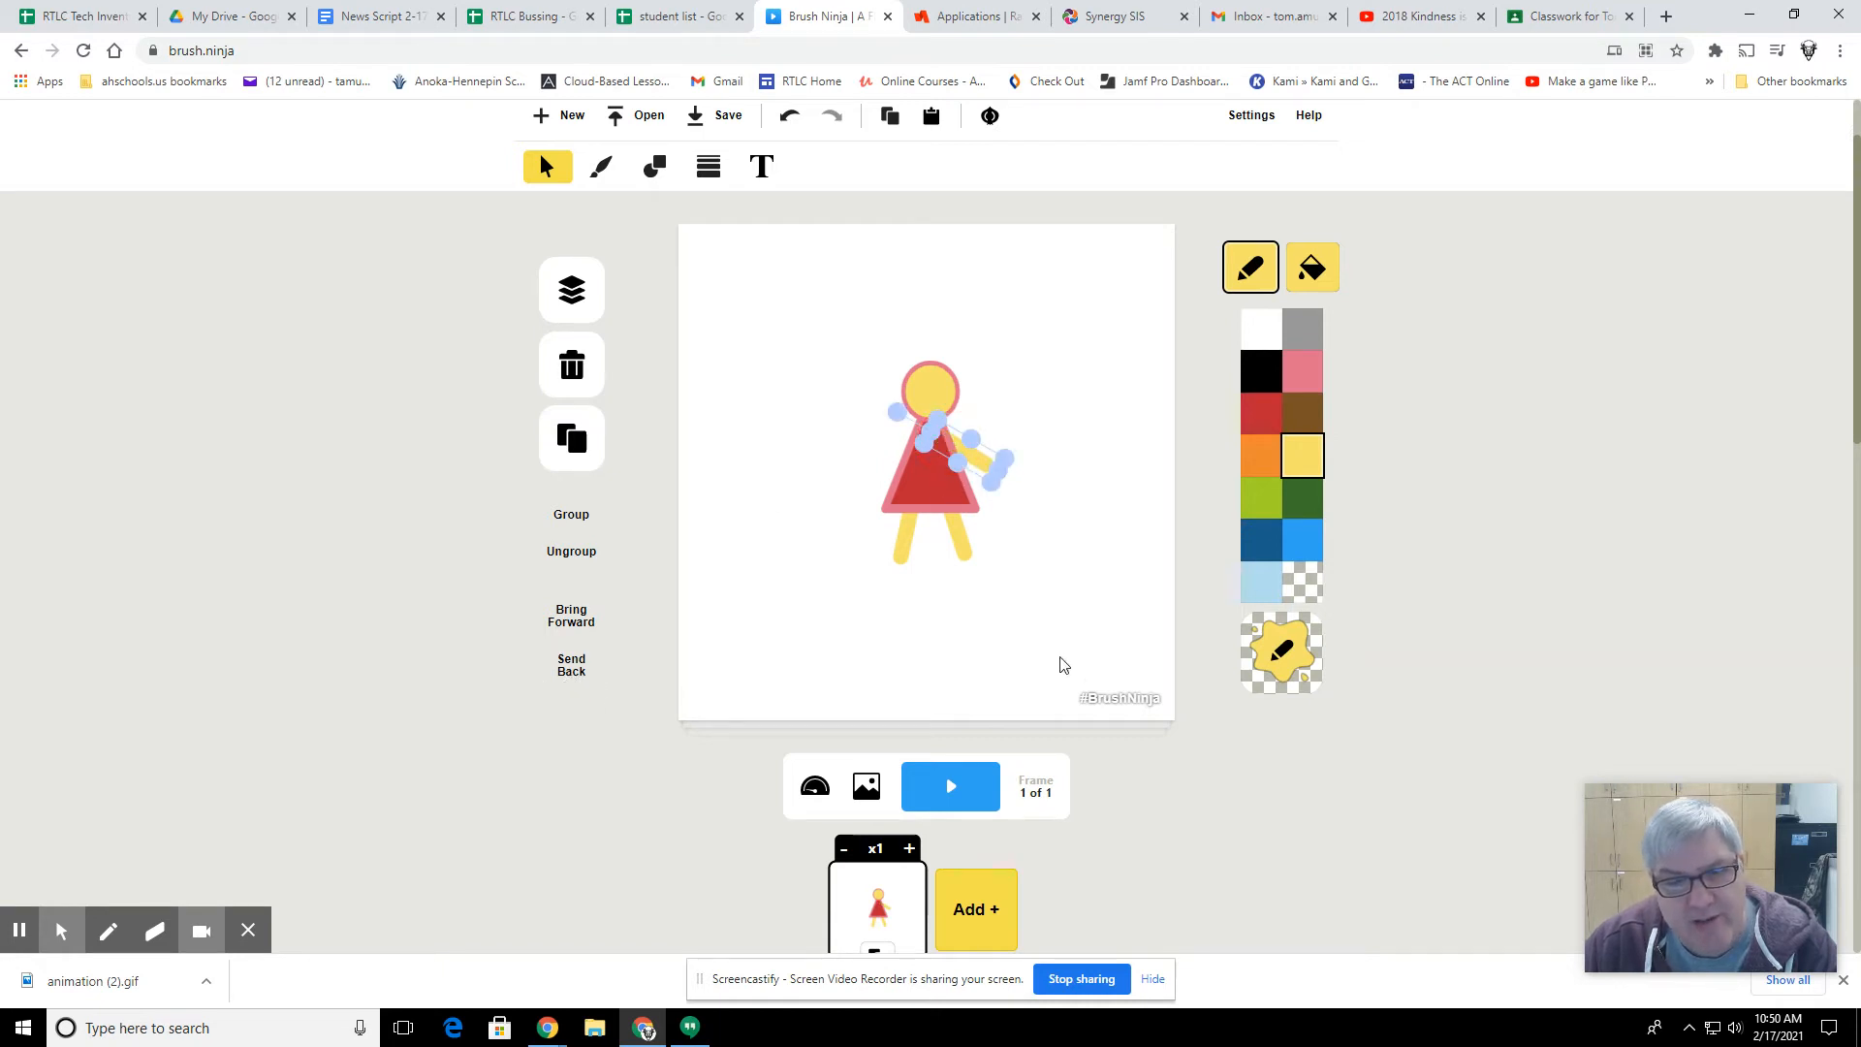
# Step: Duplicate the right arm, place the copy mirrored at the triangle's upper left side, and send it behind the triangle
pyautogui.click(1055, 619)
pyautogui.click(981, 458)
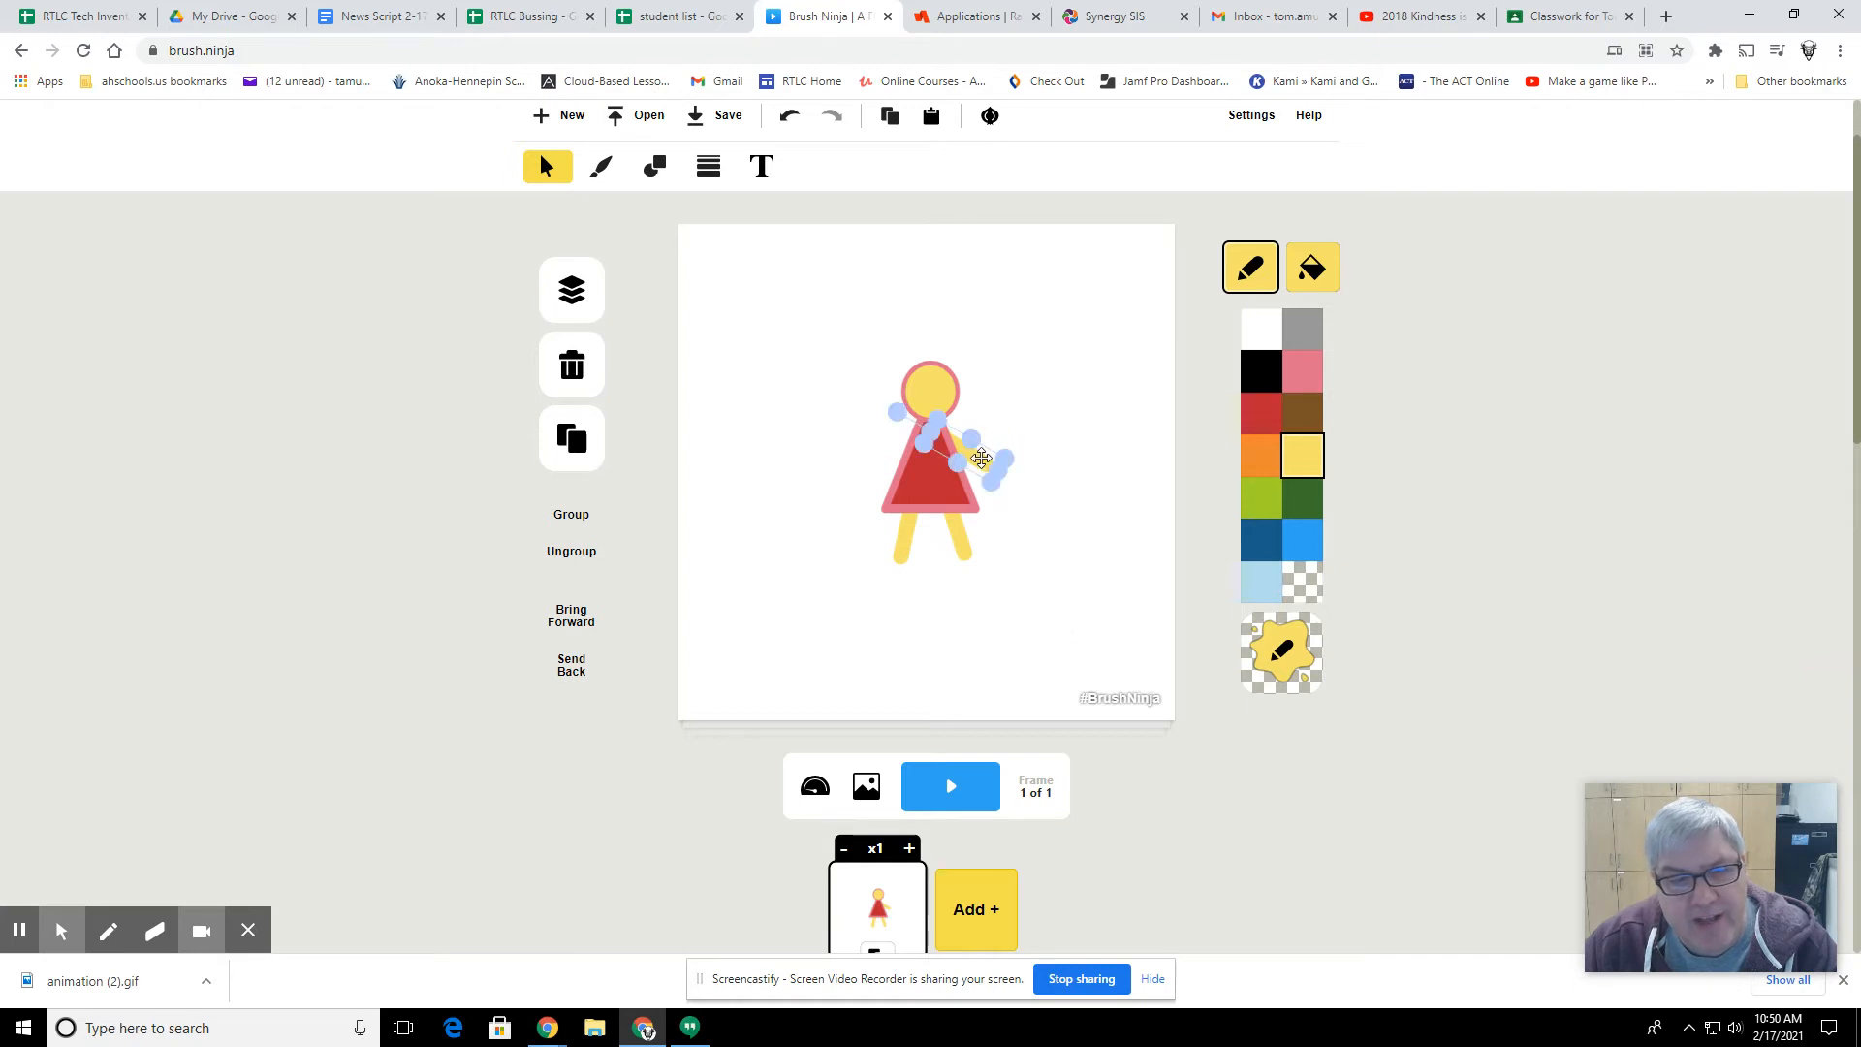
pyautogui.click(571, 438)
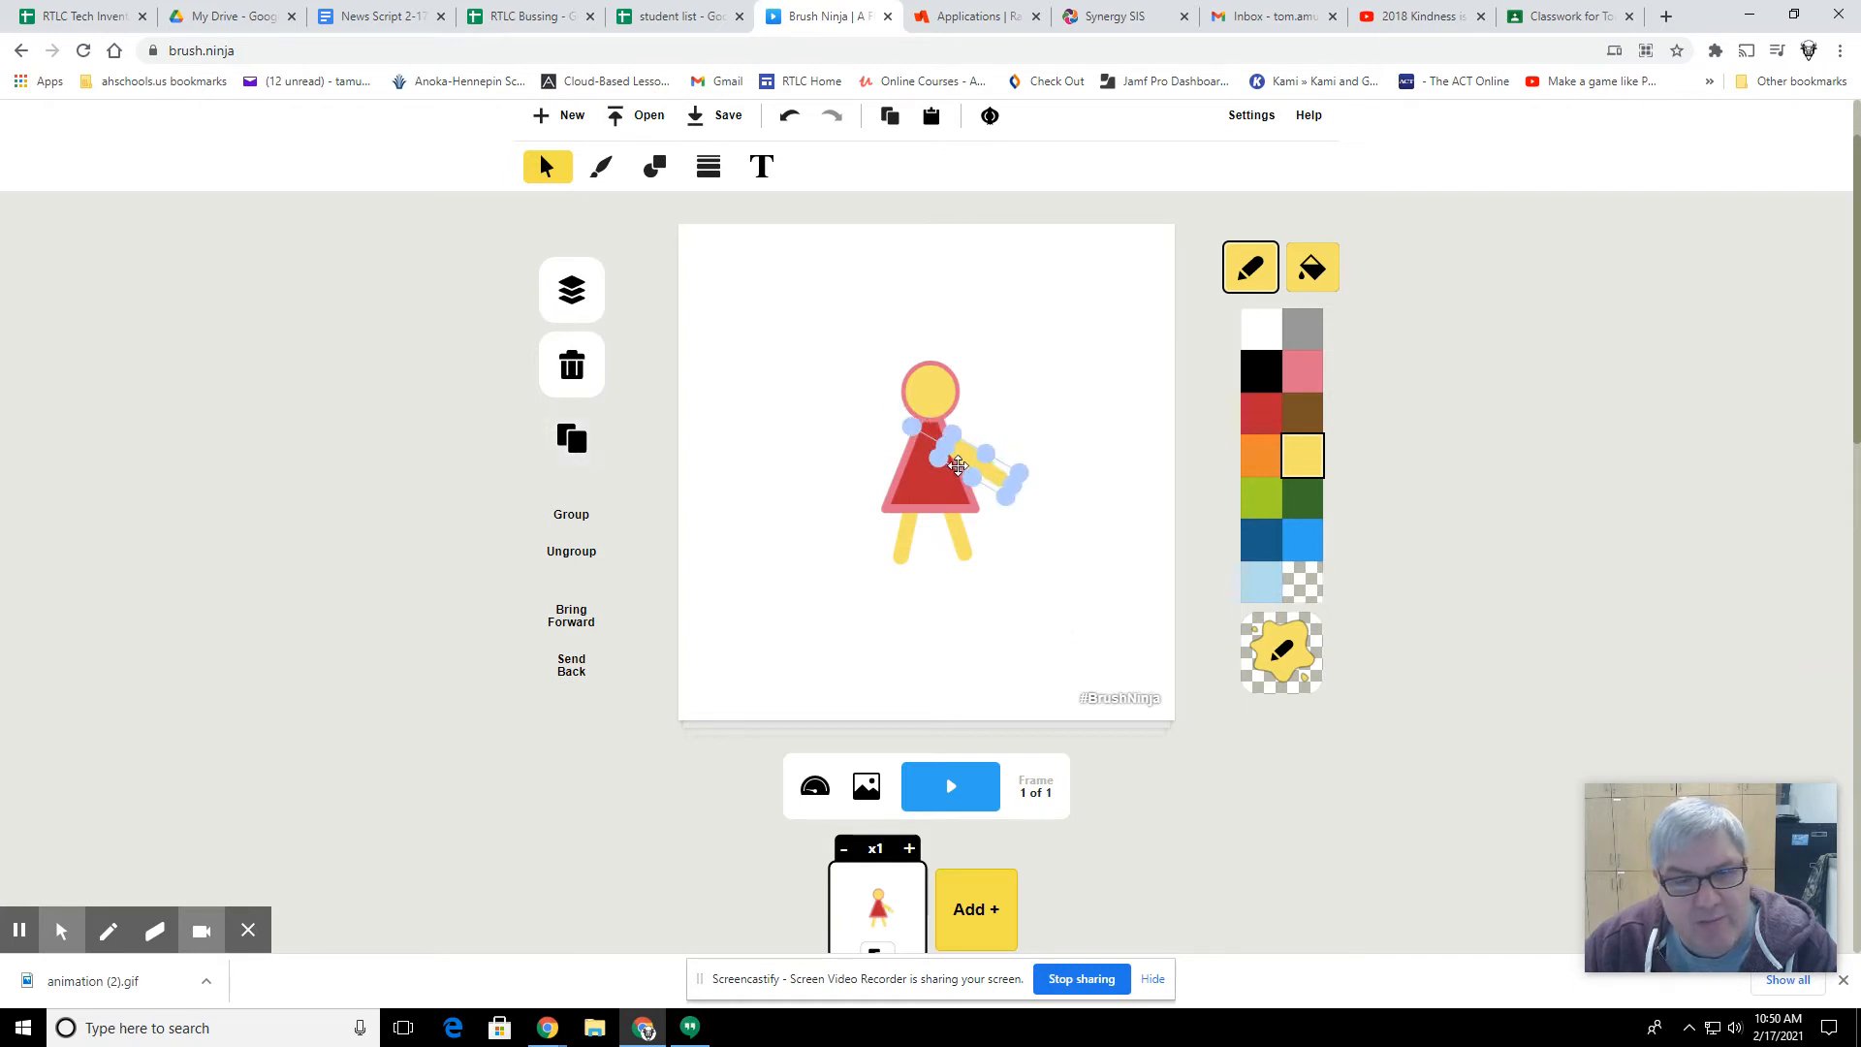
pyautogui.moveTo(961, 458); pyautogui.dragTo(914, 442)
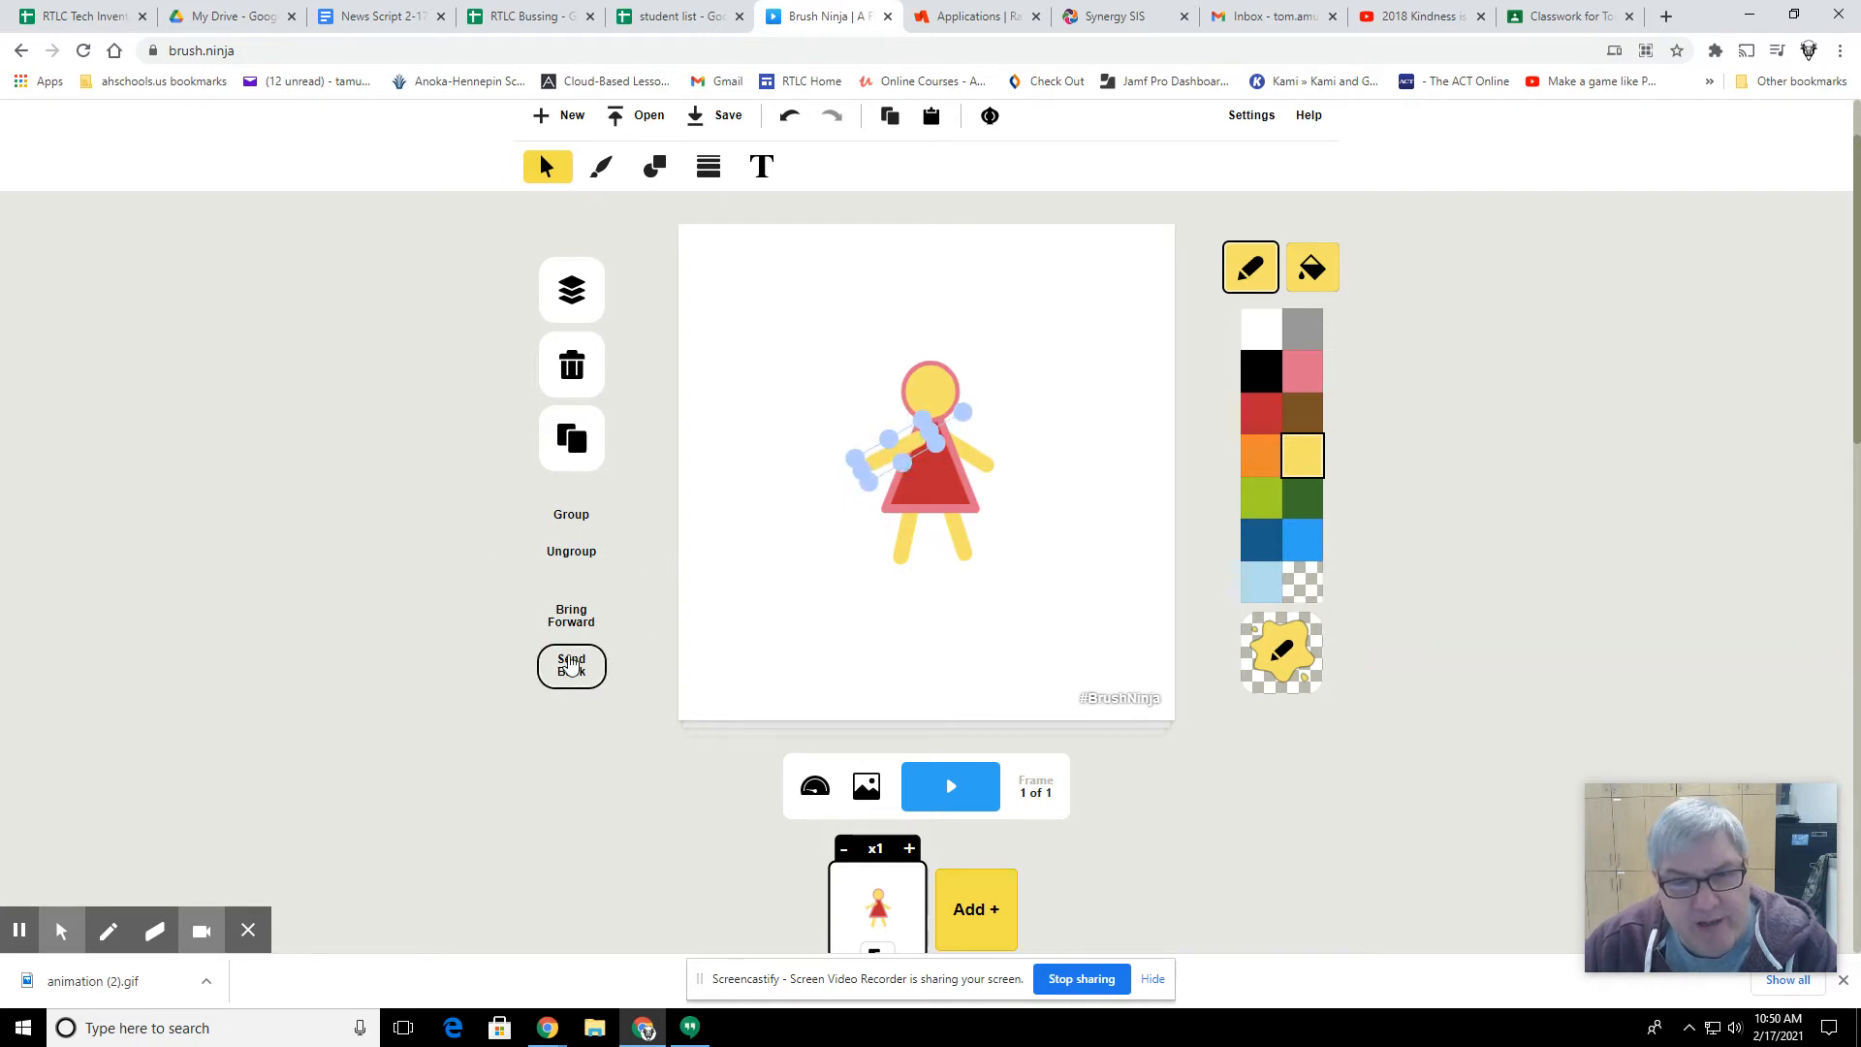
pyautogui.click(571, 665)
pyautogui.click(801, 535)
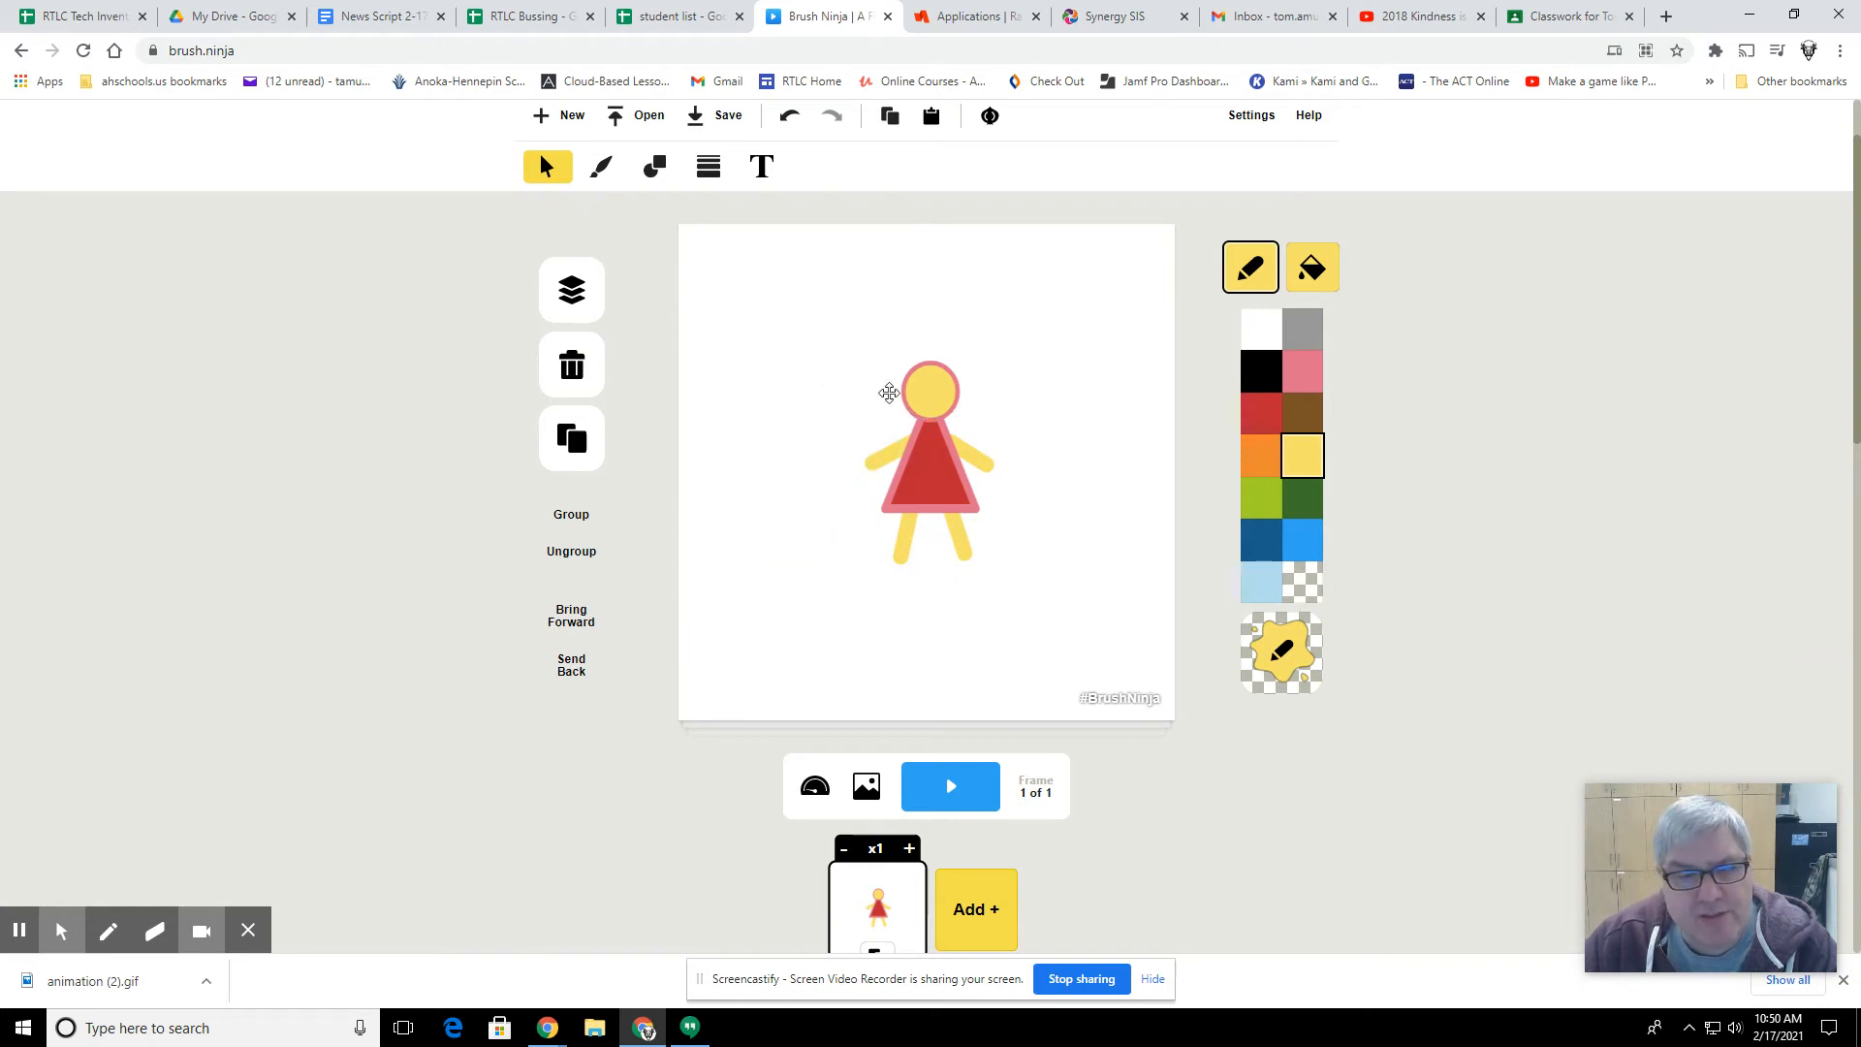
# Step: Group the head, triangle, arms and legs into one figure
pyautogui.moveTo(762, 306); pyautogui.dragTo(1079, 622)
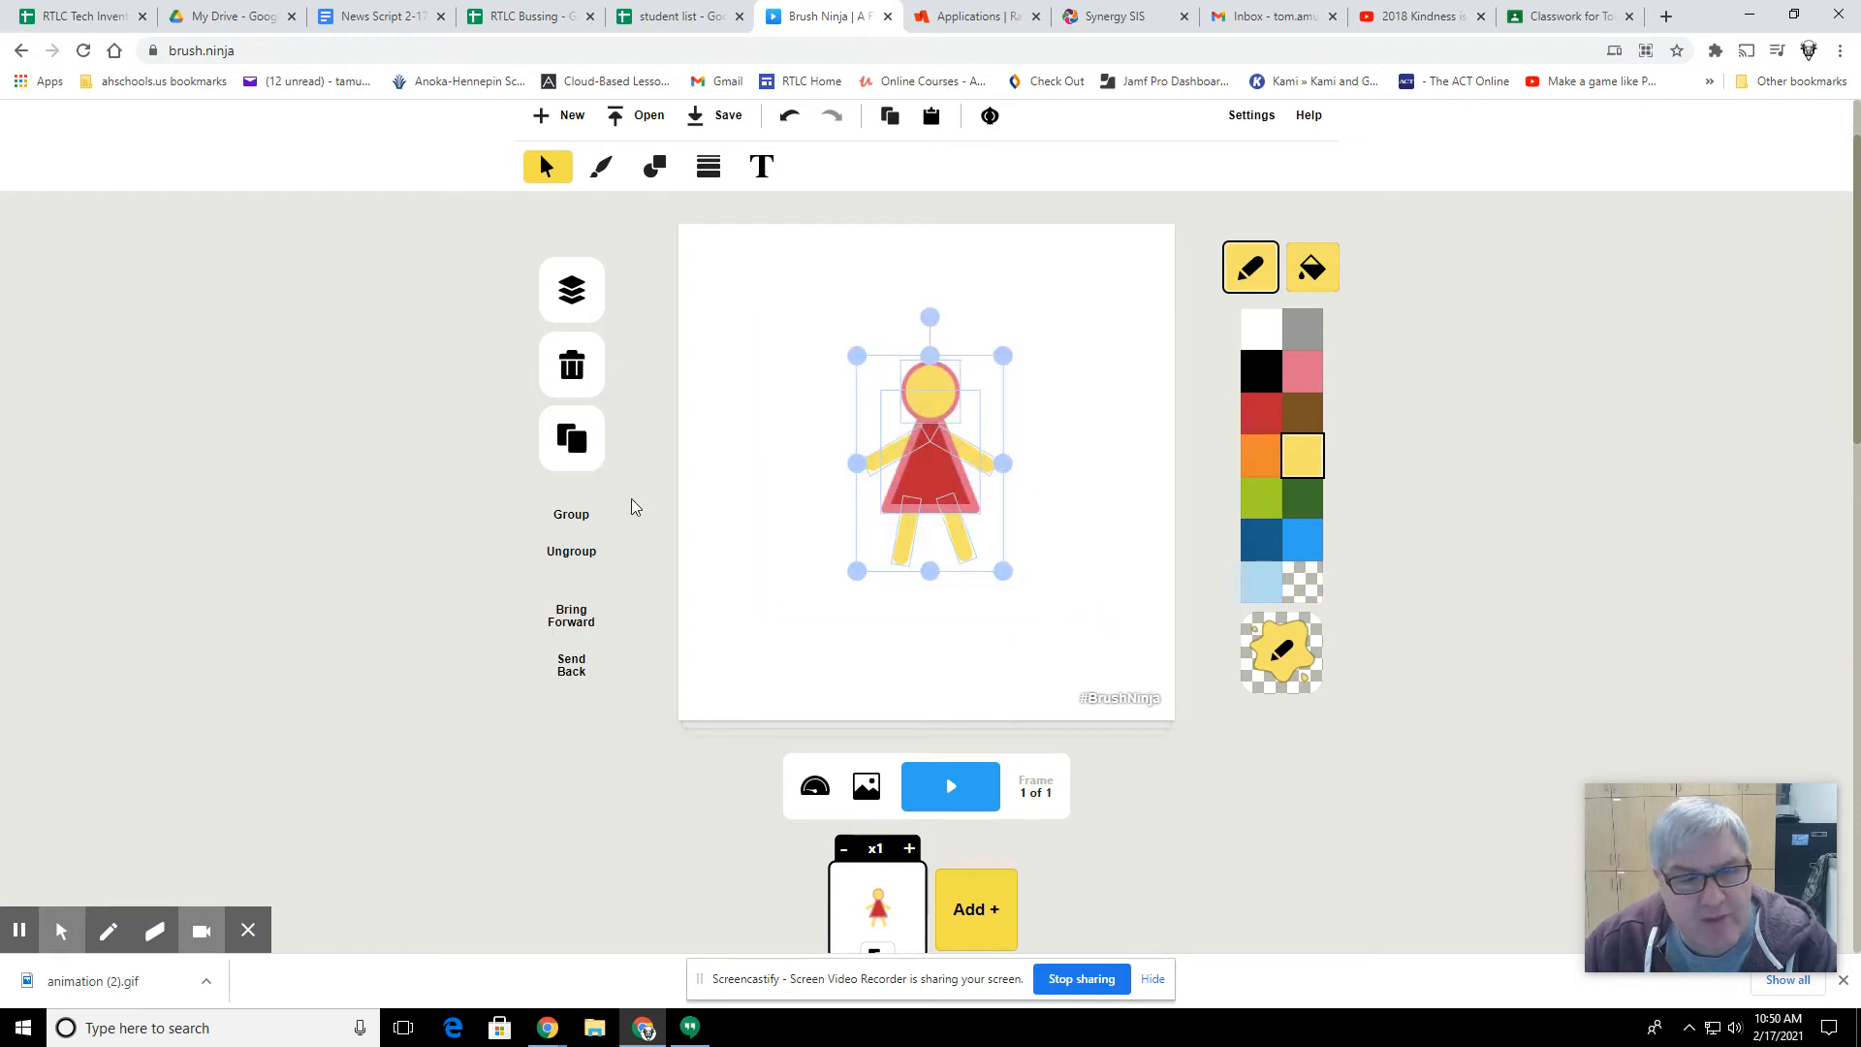
pyautogui.click(571, 514)
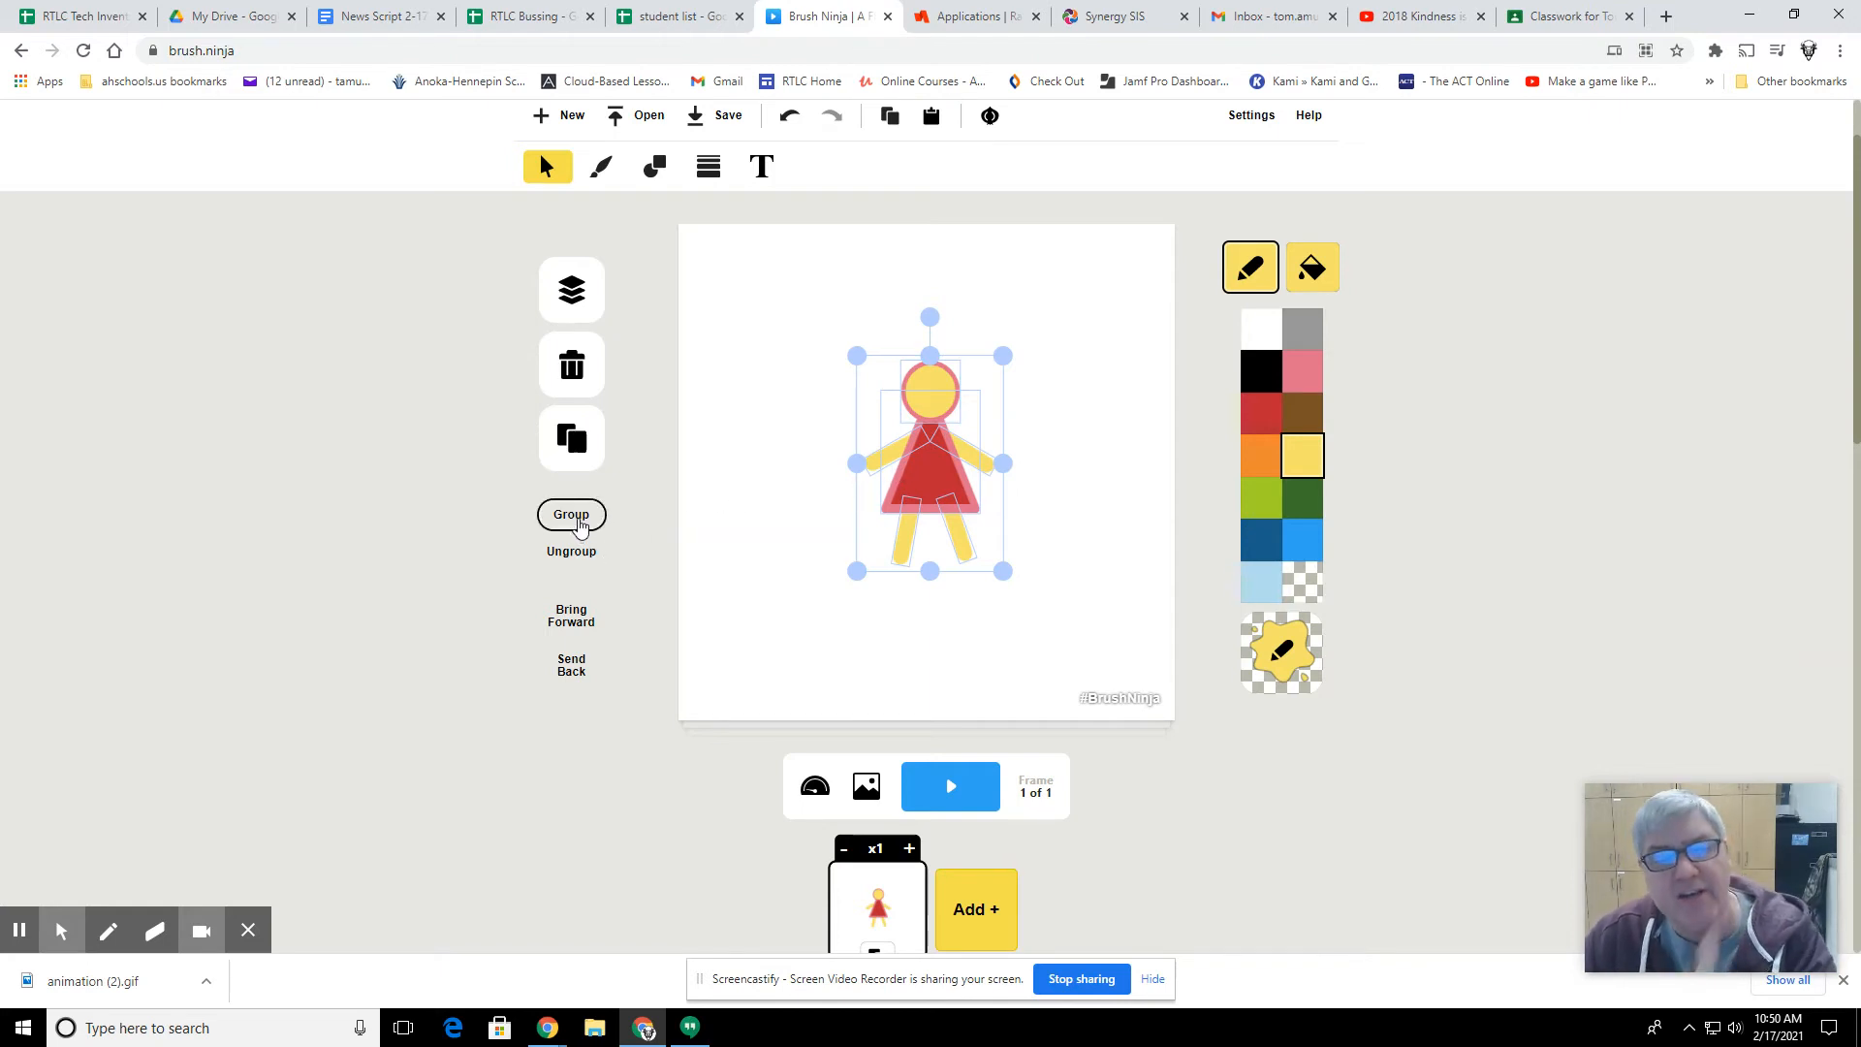
pyautogui.click(573, 517)
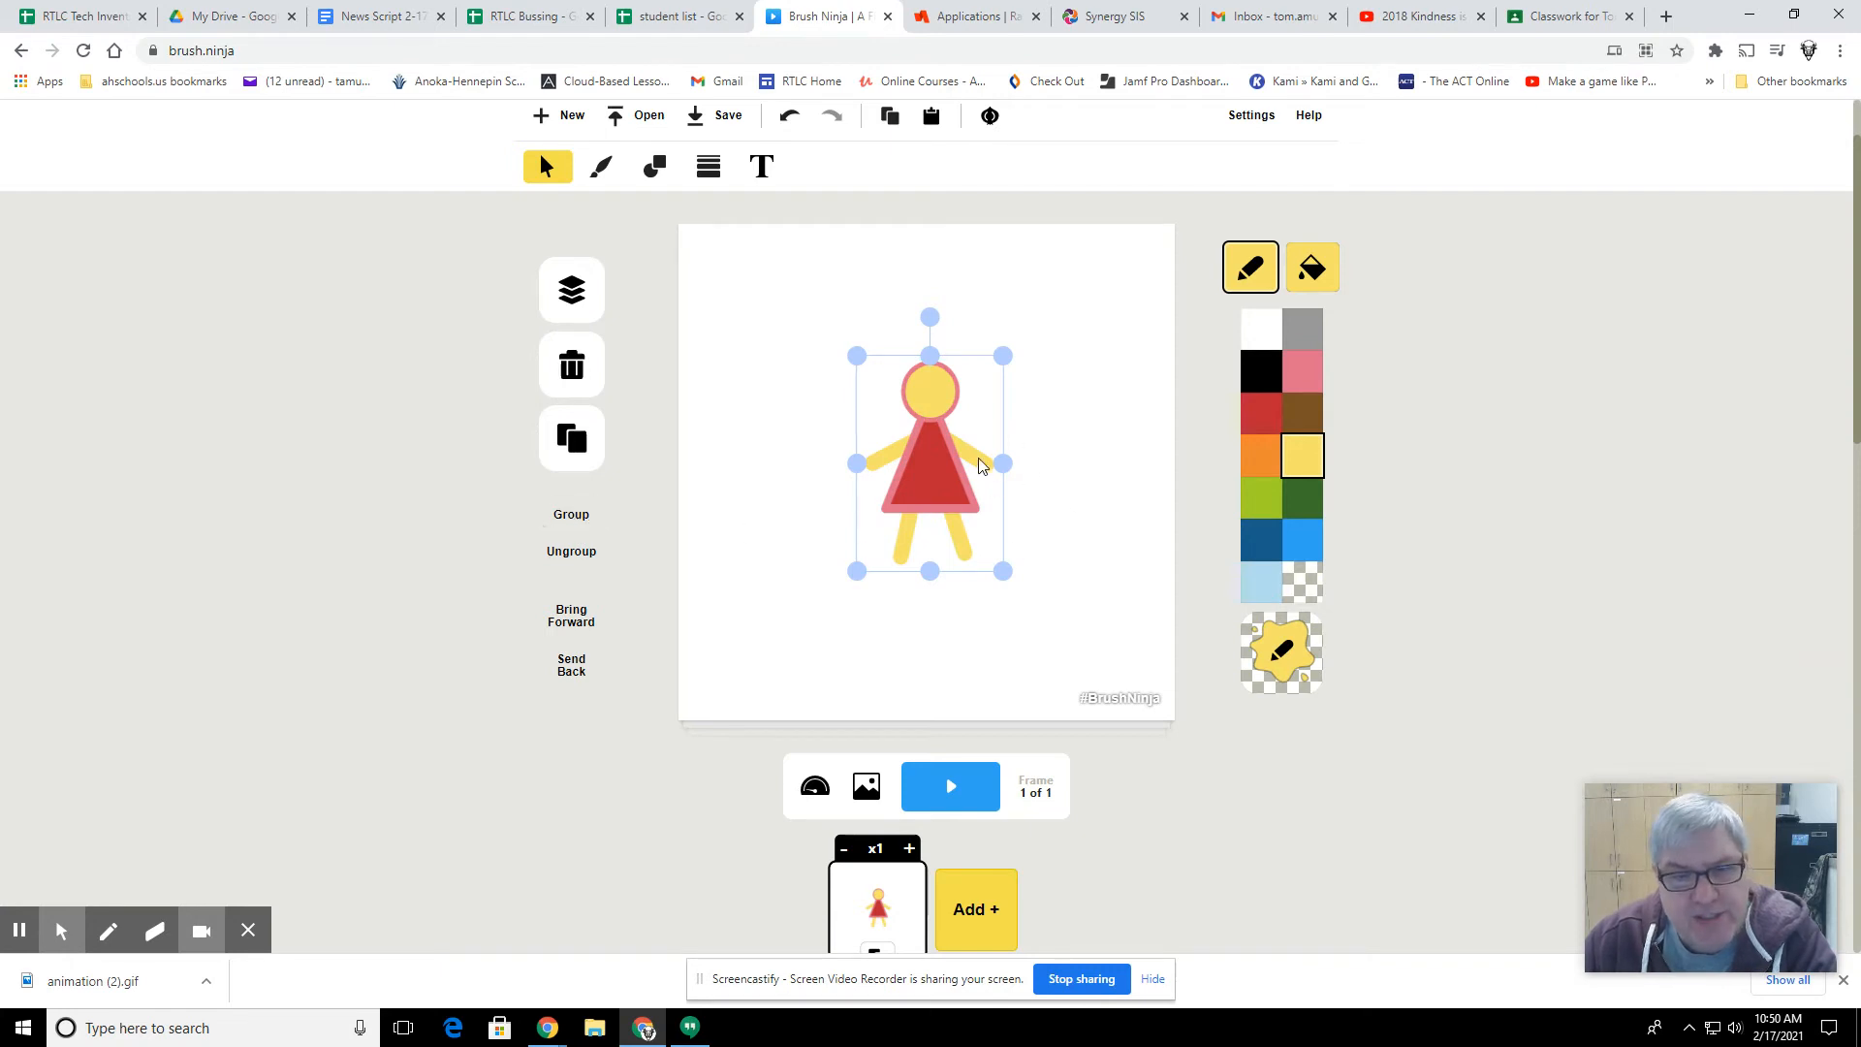
# Step: Shrink the grouped figure slightly and reposition it just below the canvas centre
pyautogui.moveTo(912, 478); pyautogui.dragTo(932, 532)
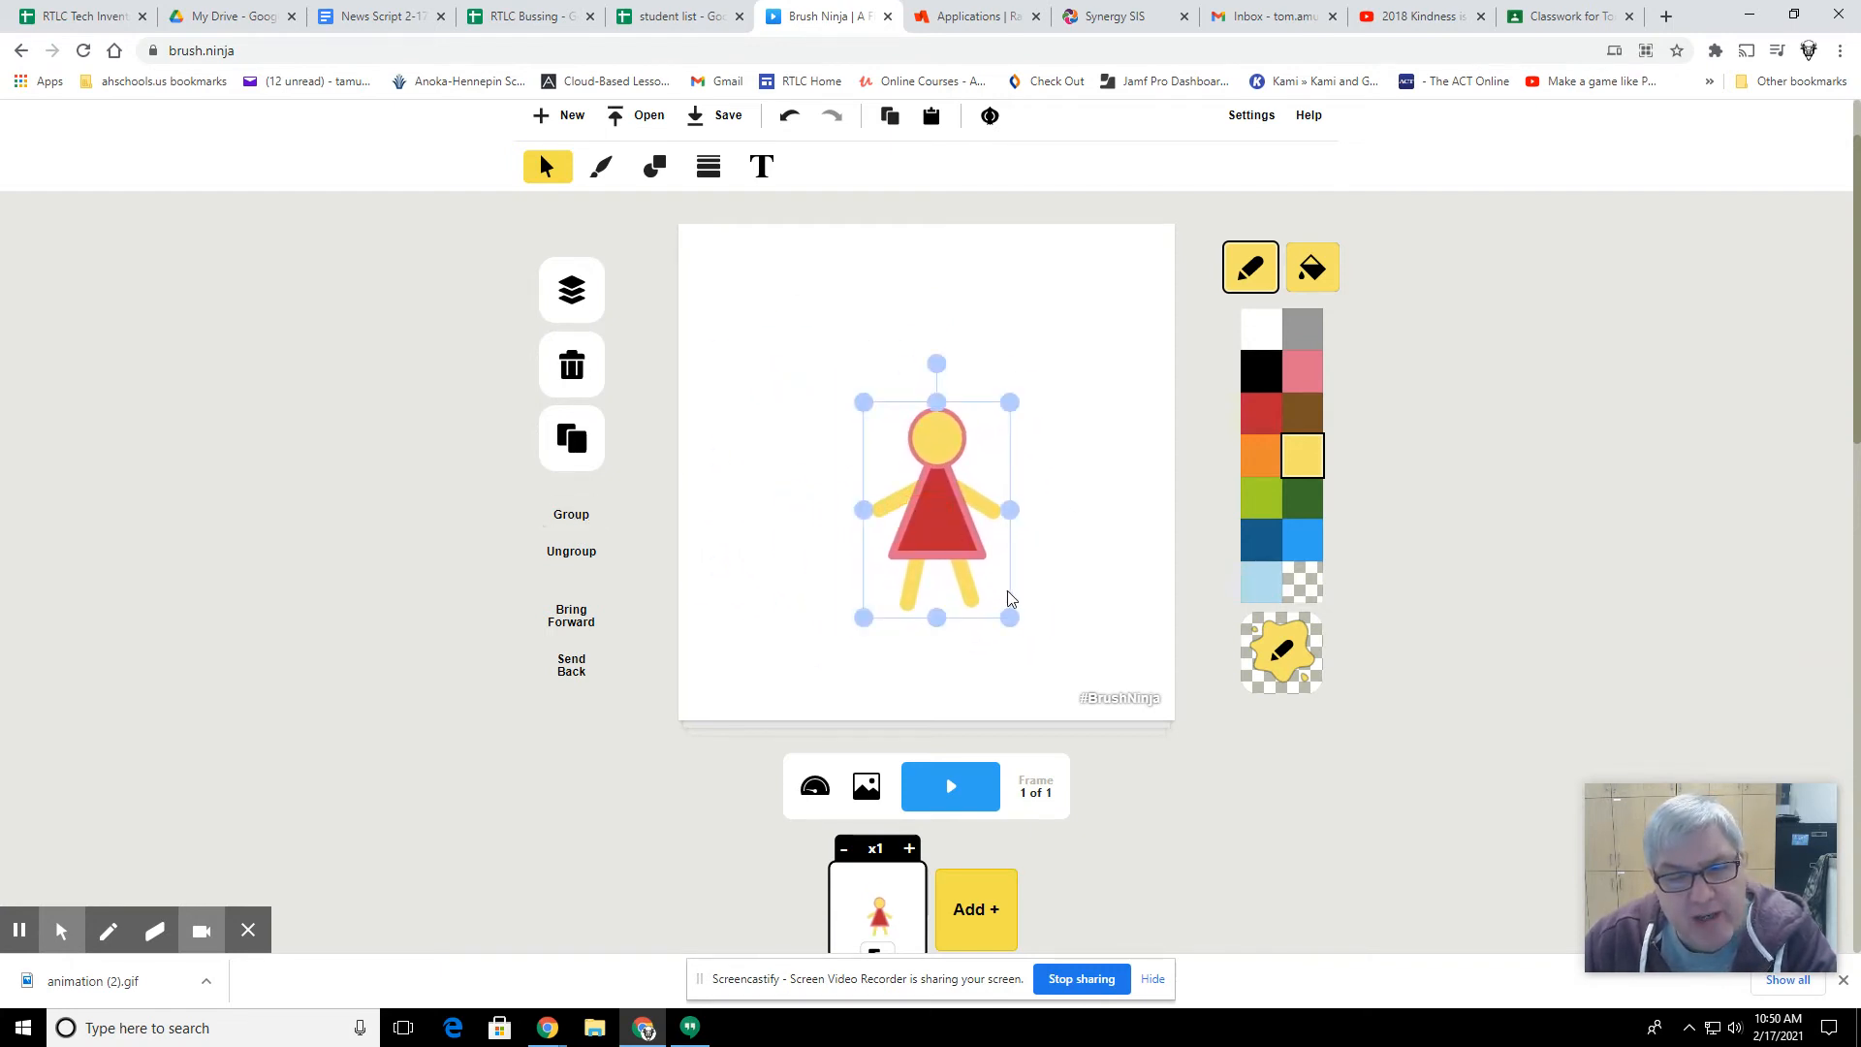
pyautogui.moveTo(1009, 613); pyautogui.dragTo(980, 582)
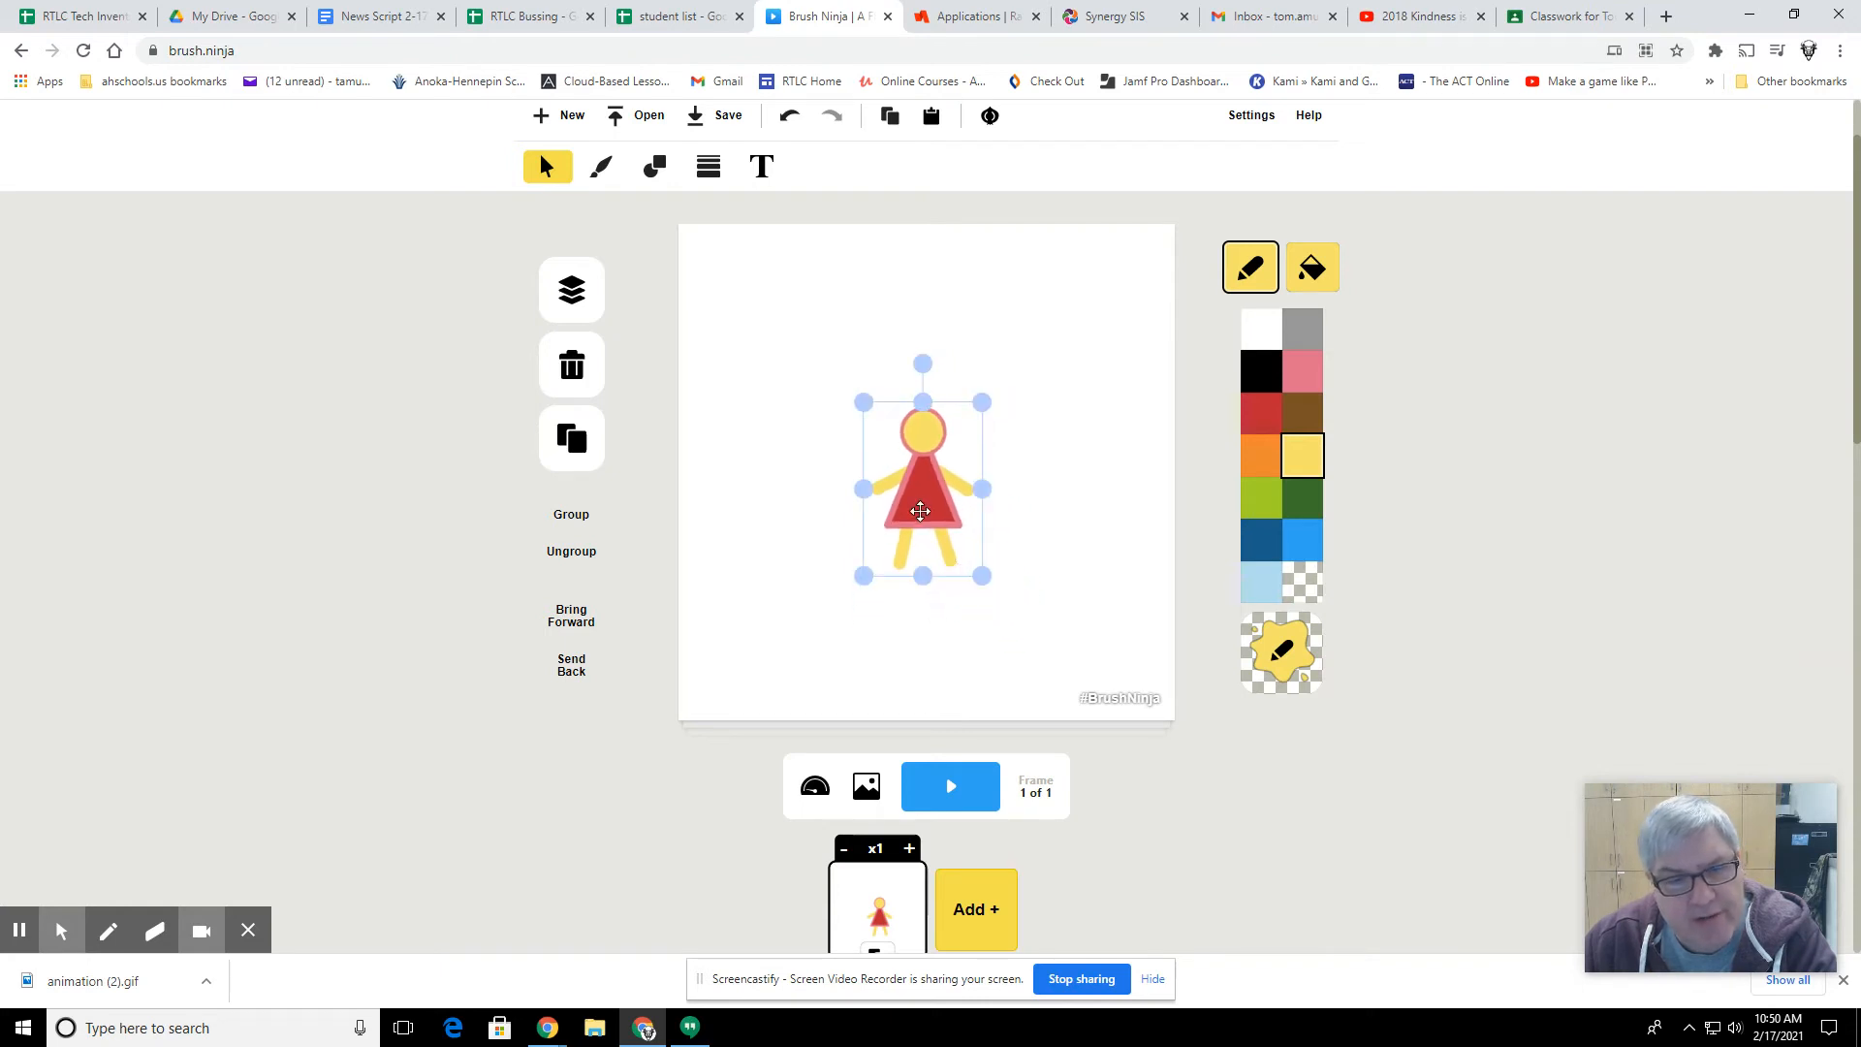
pyautogui.moveTo(922, 512)
pyautogui.mouseDown()
pyautogui.moveTo(937, 546)
pyautogui.moveTo(933, 520)
pyautogui.mouseUp()
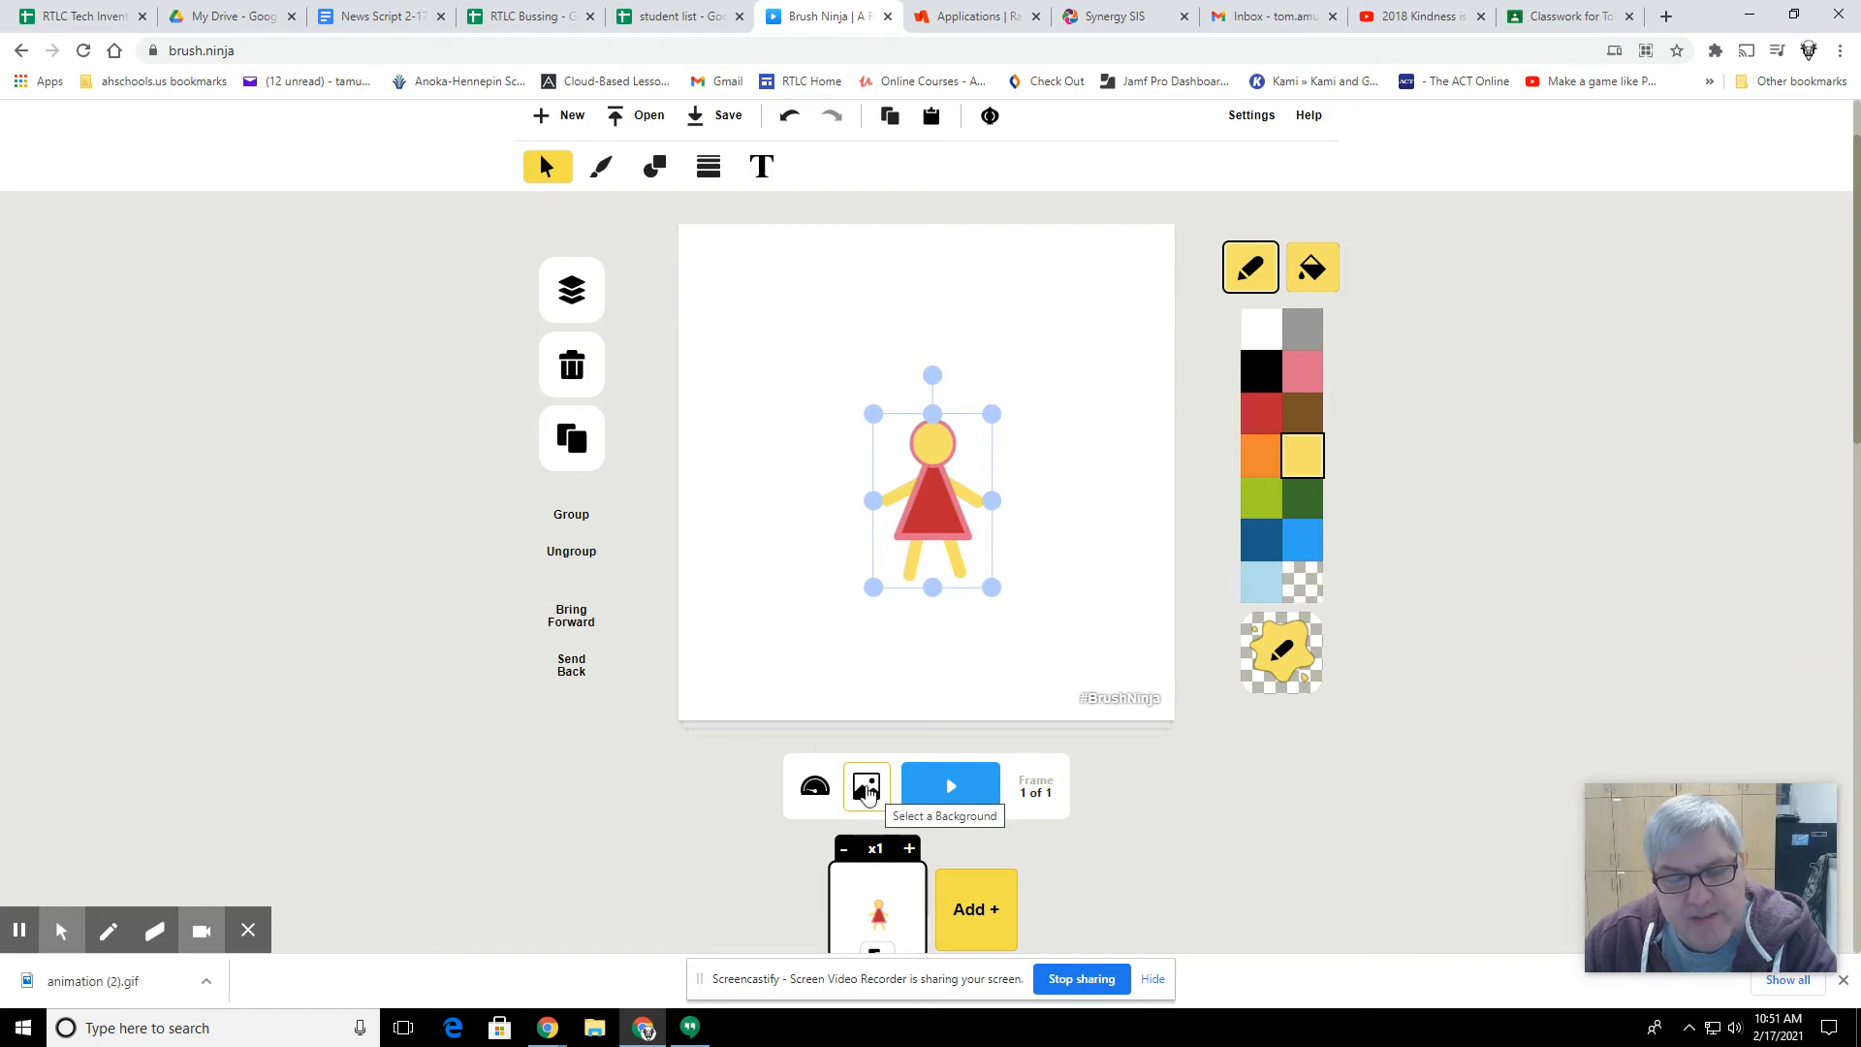
# Step: Search online for a background image with the term "beach"
pyautogui.click(866, 787)
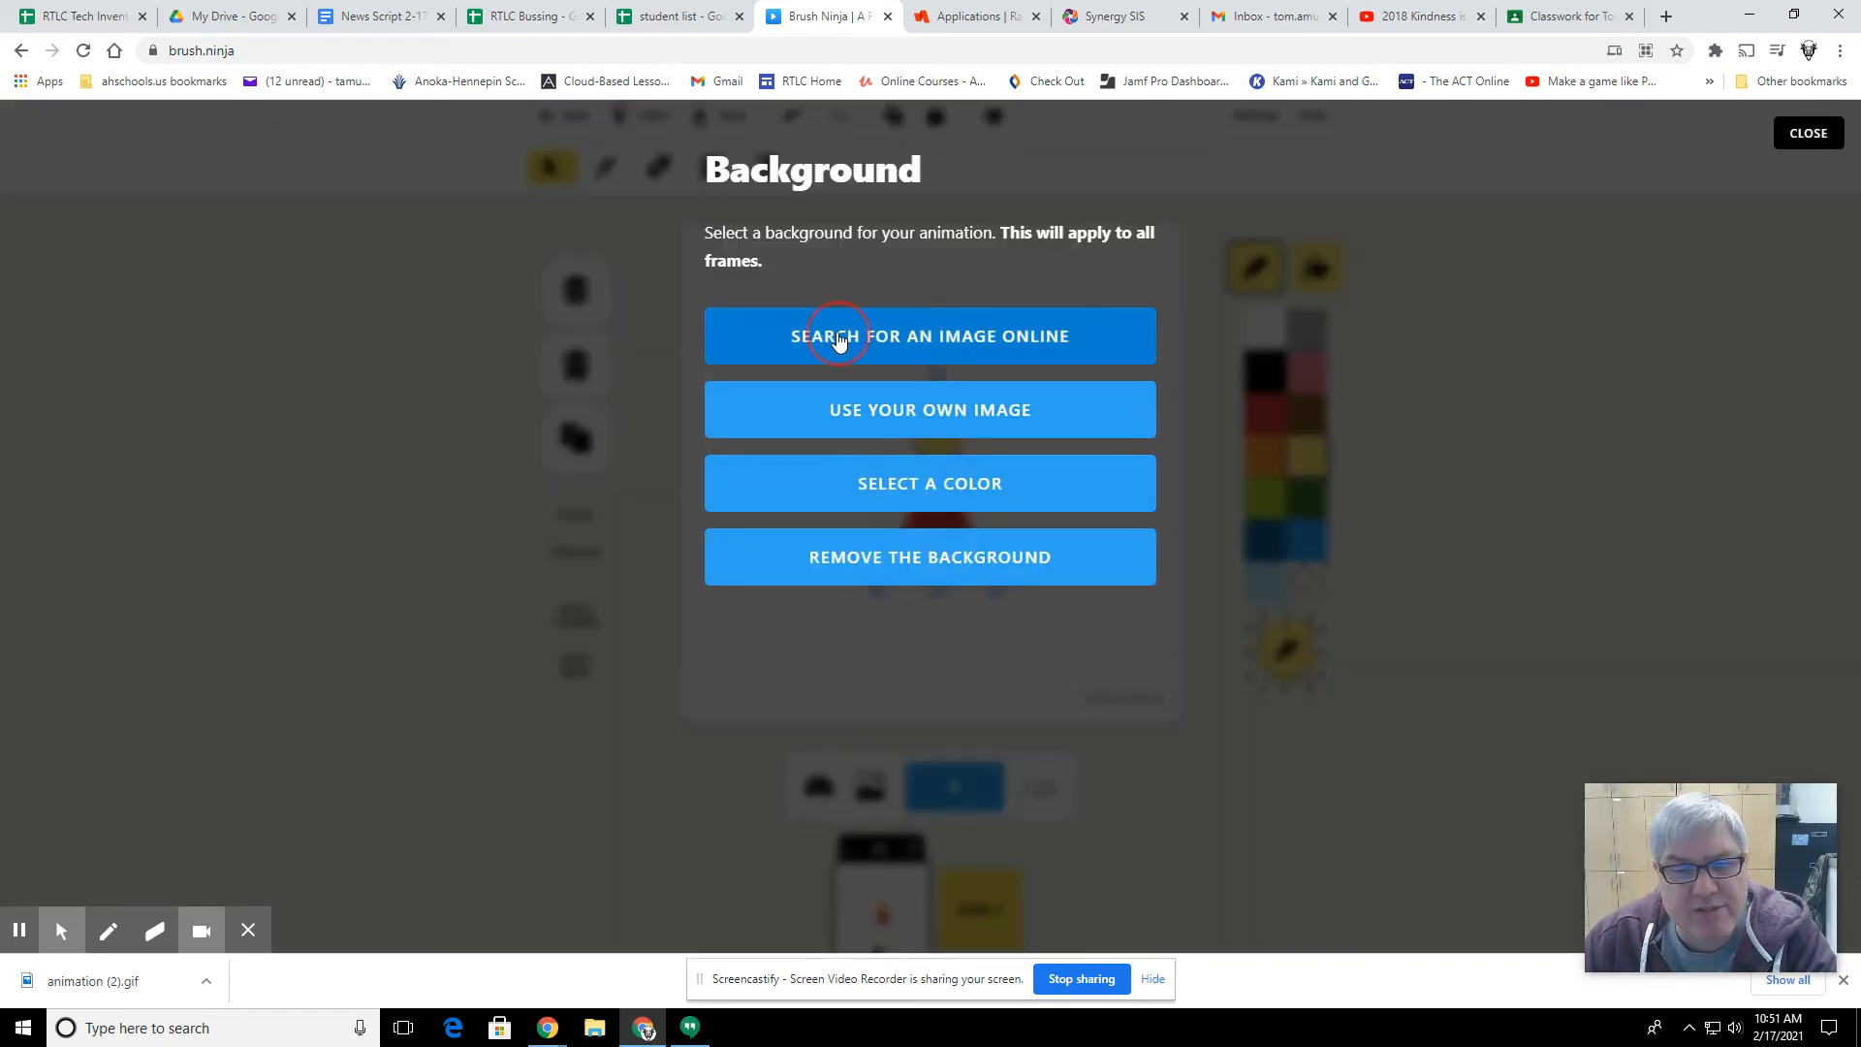
pyautogui.click(835, 339)
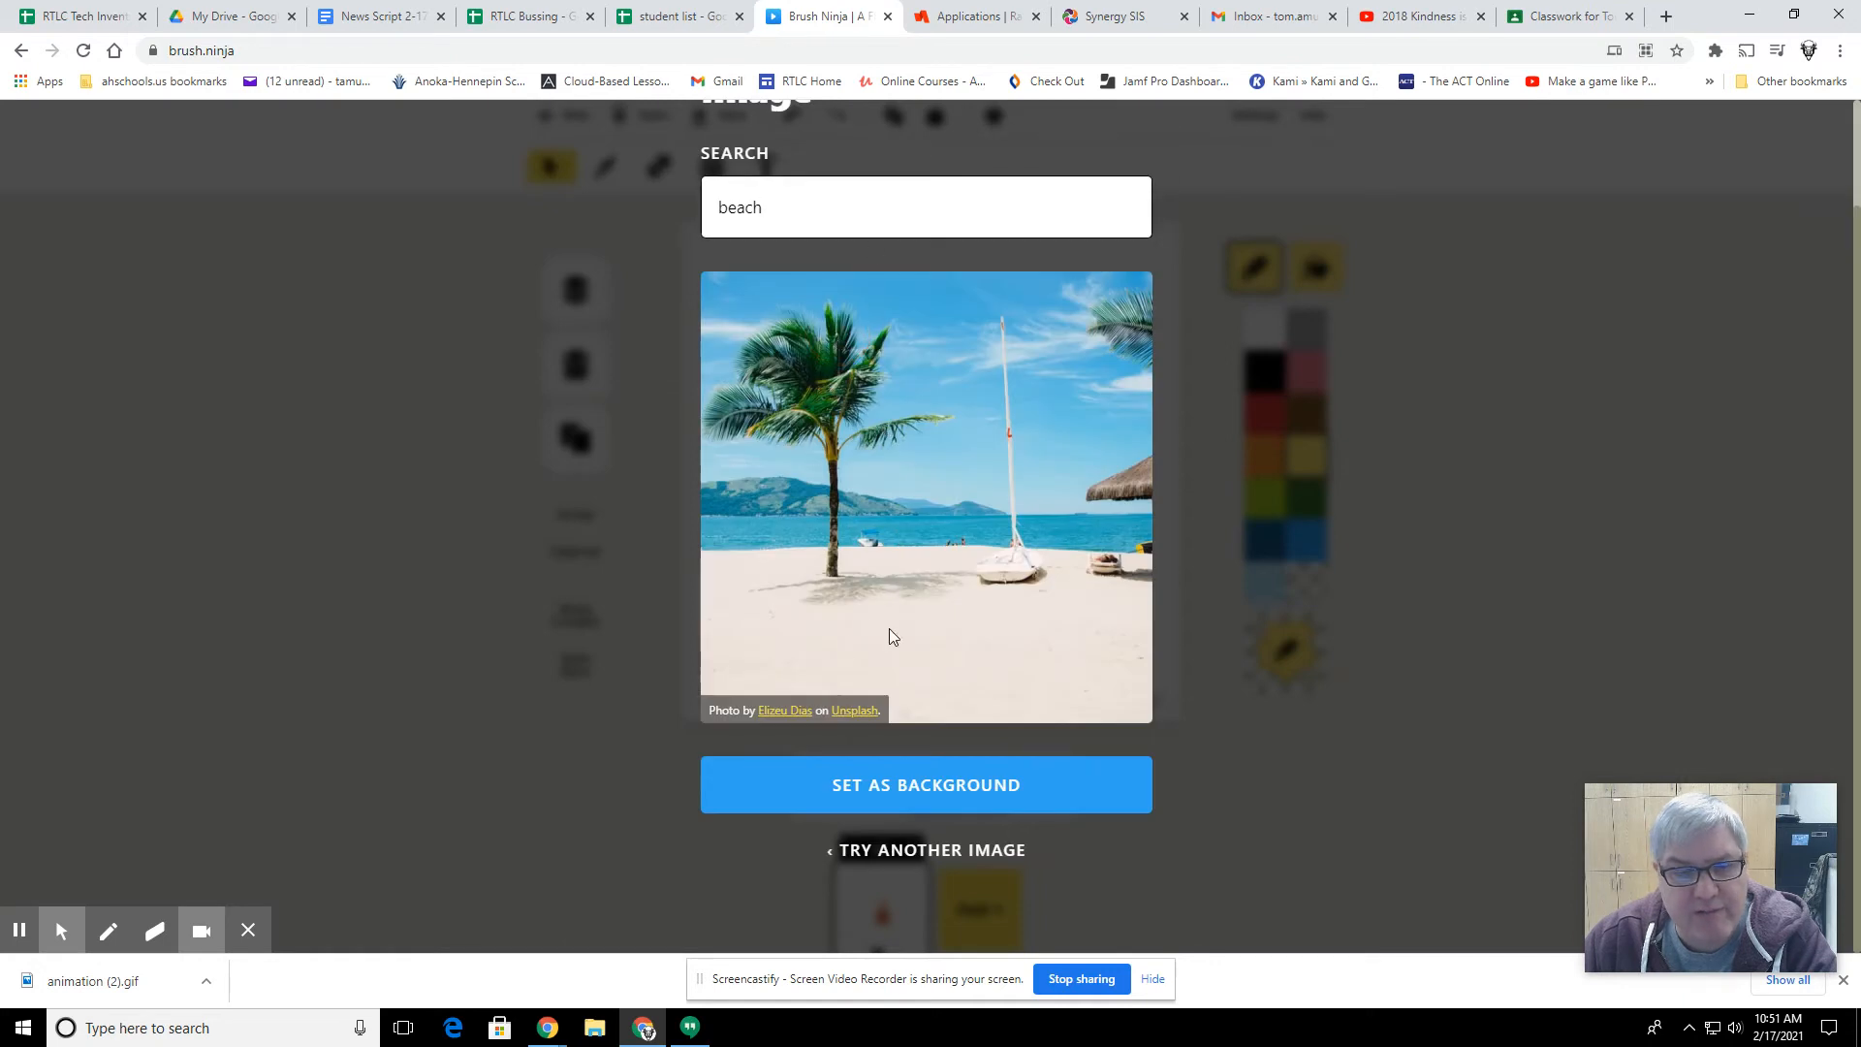
pyautogui.moveTo(777, 213); pyautogui.dragTo(707, 207)
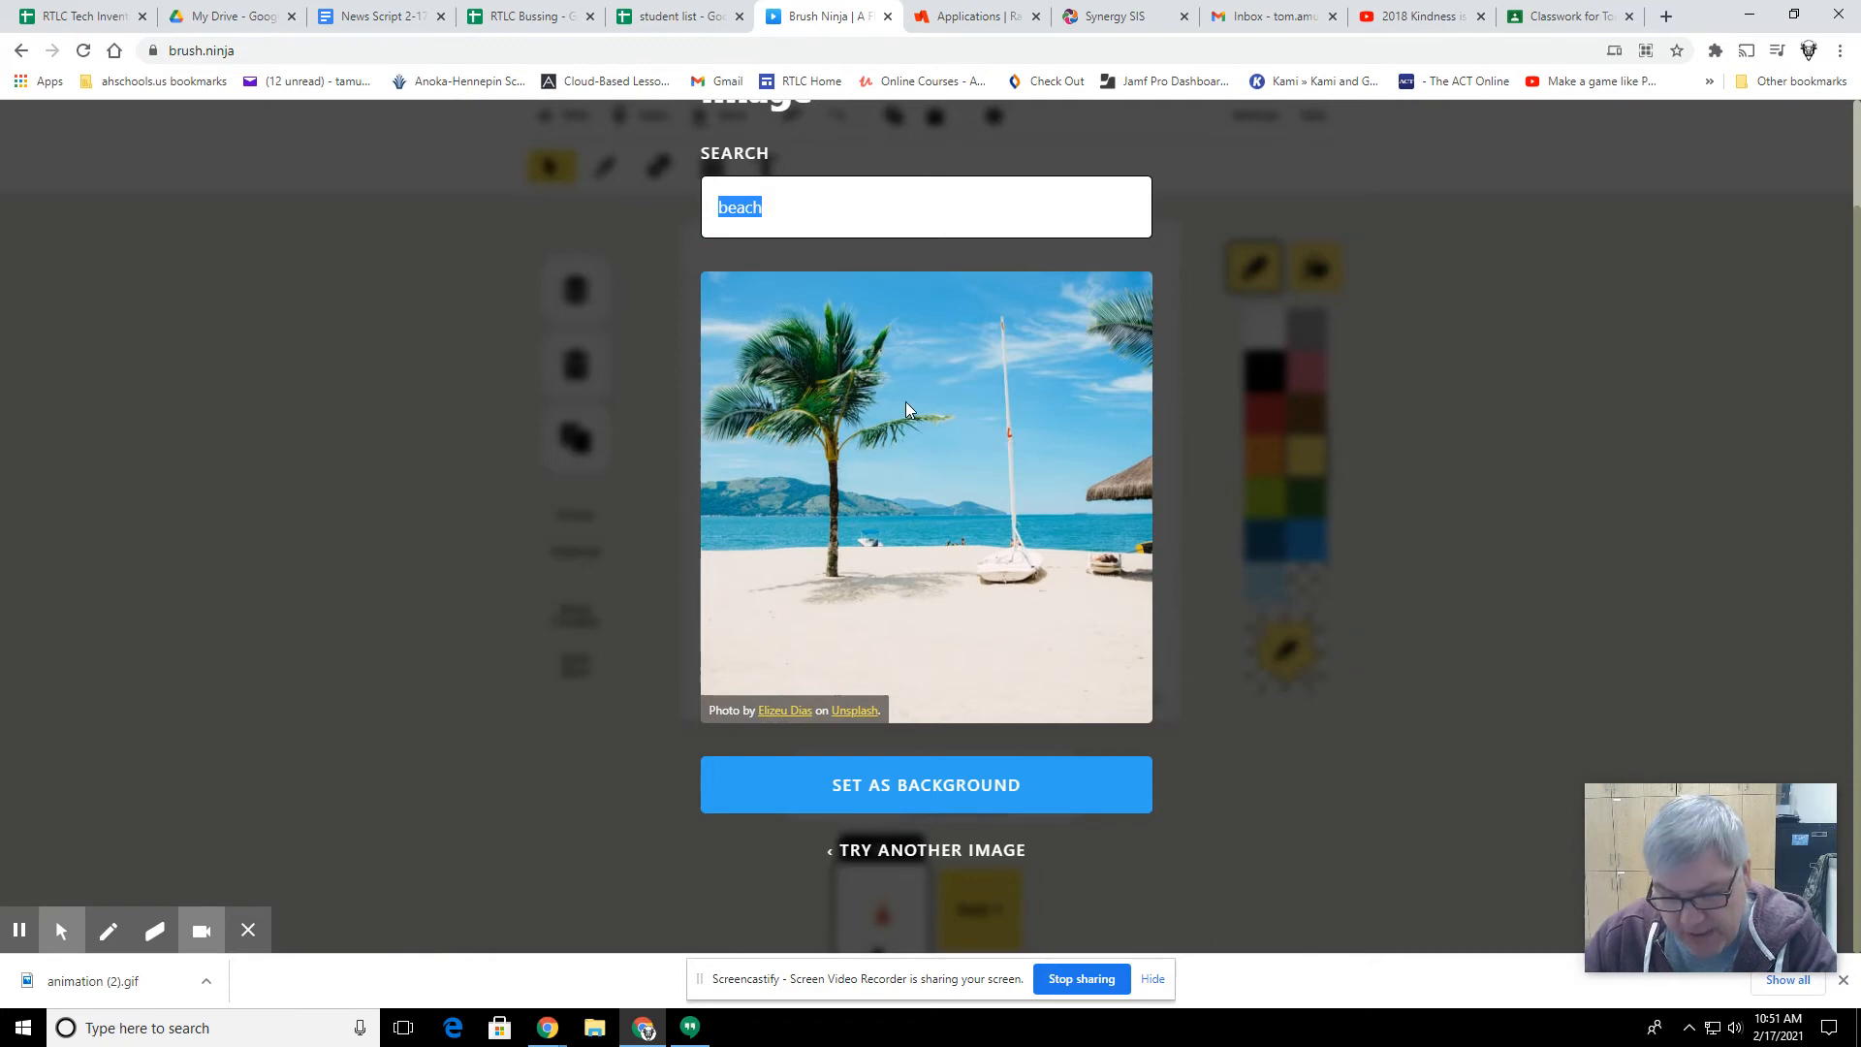
pyautogui.press('BackSpace')
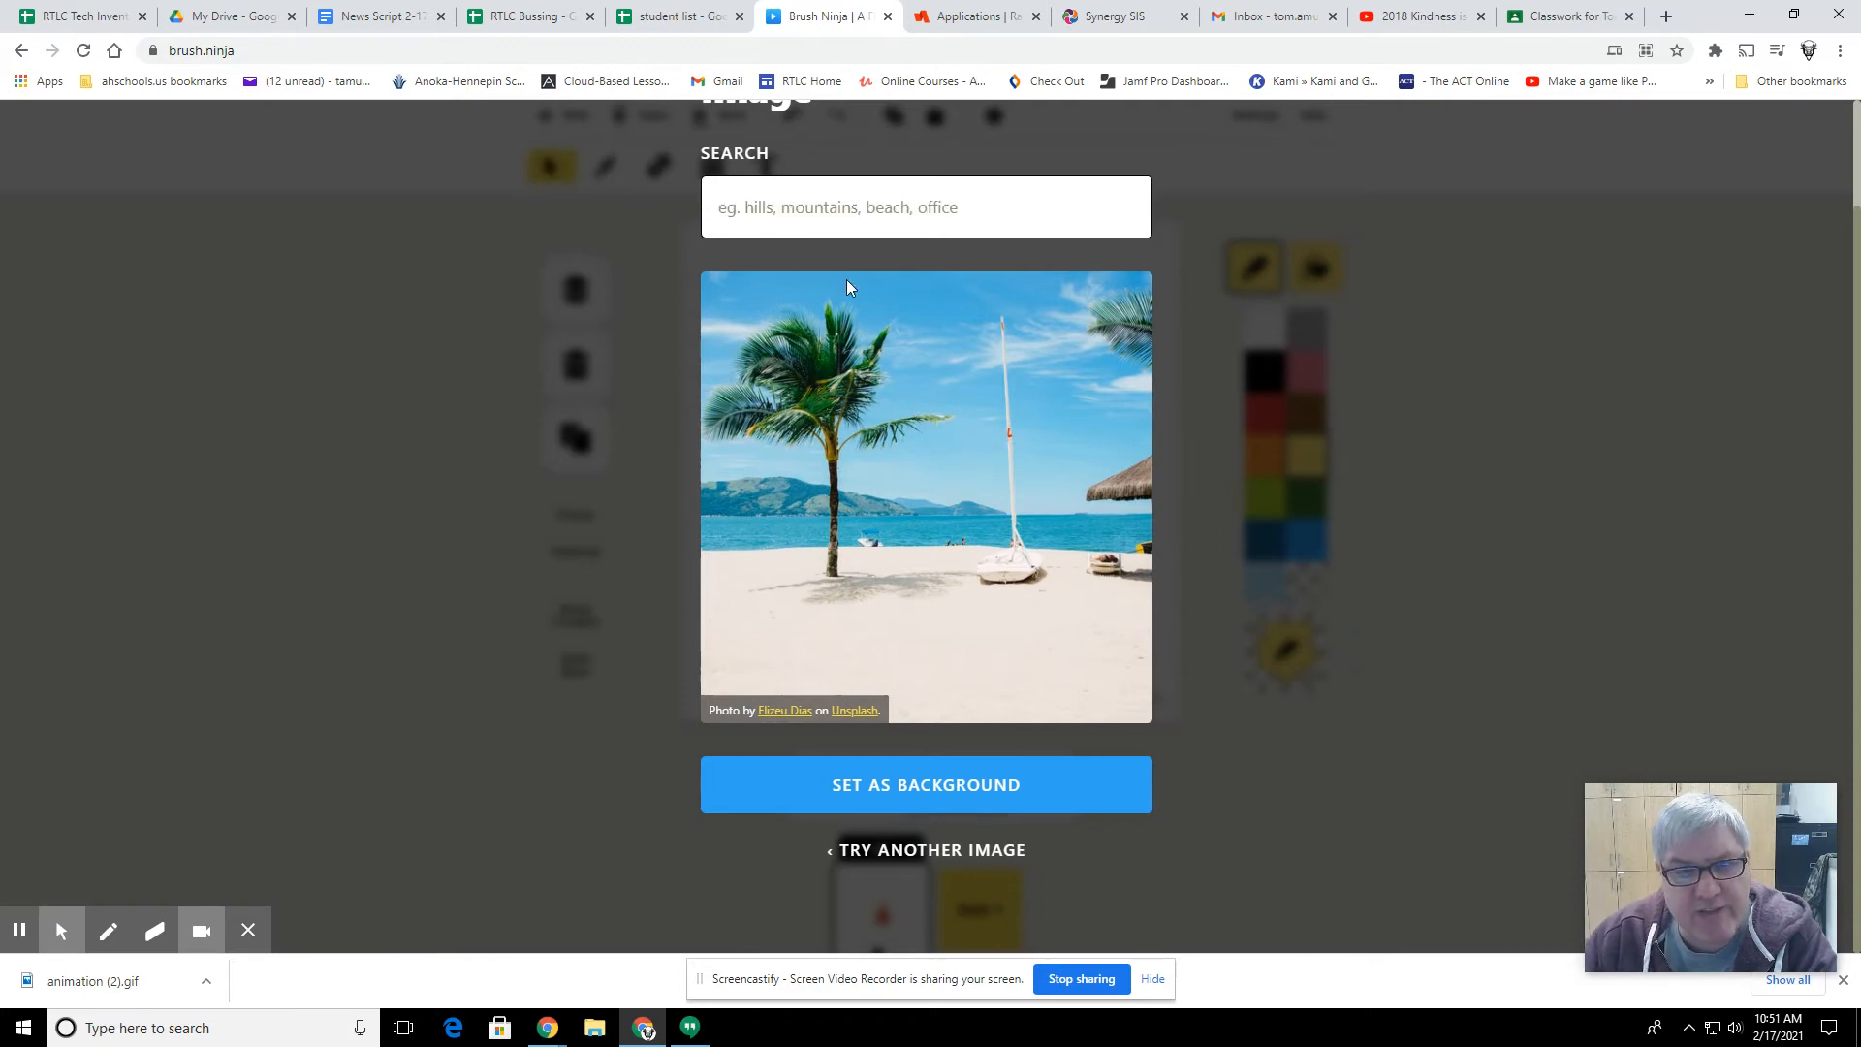
pyautogui.write('b')
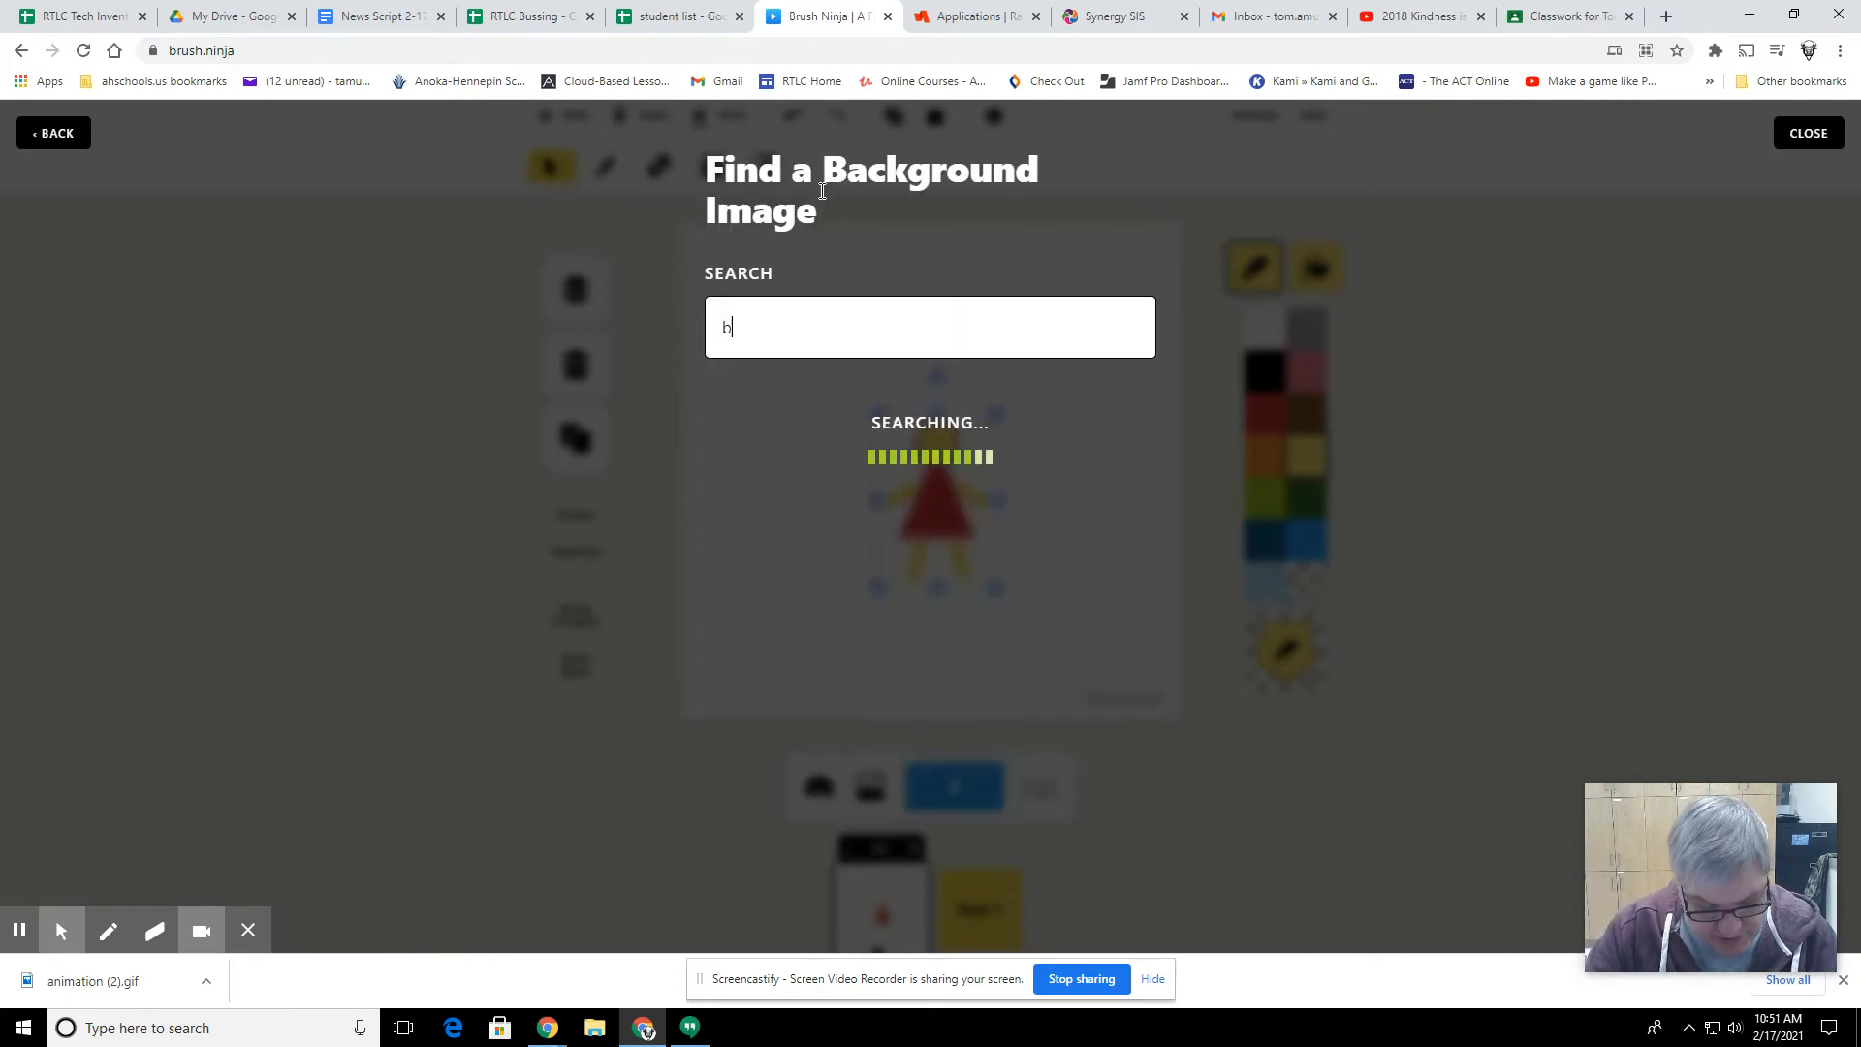
pyautogui.write('each')
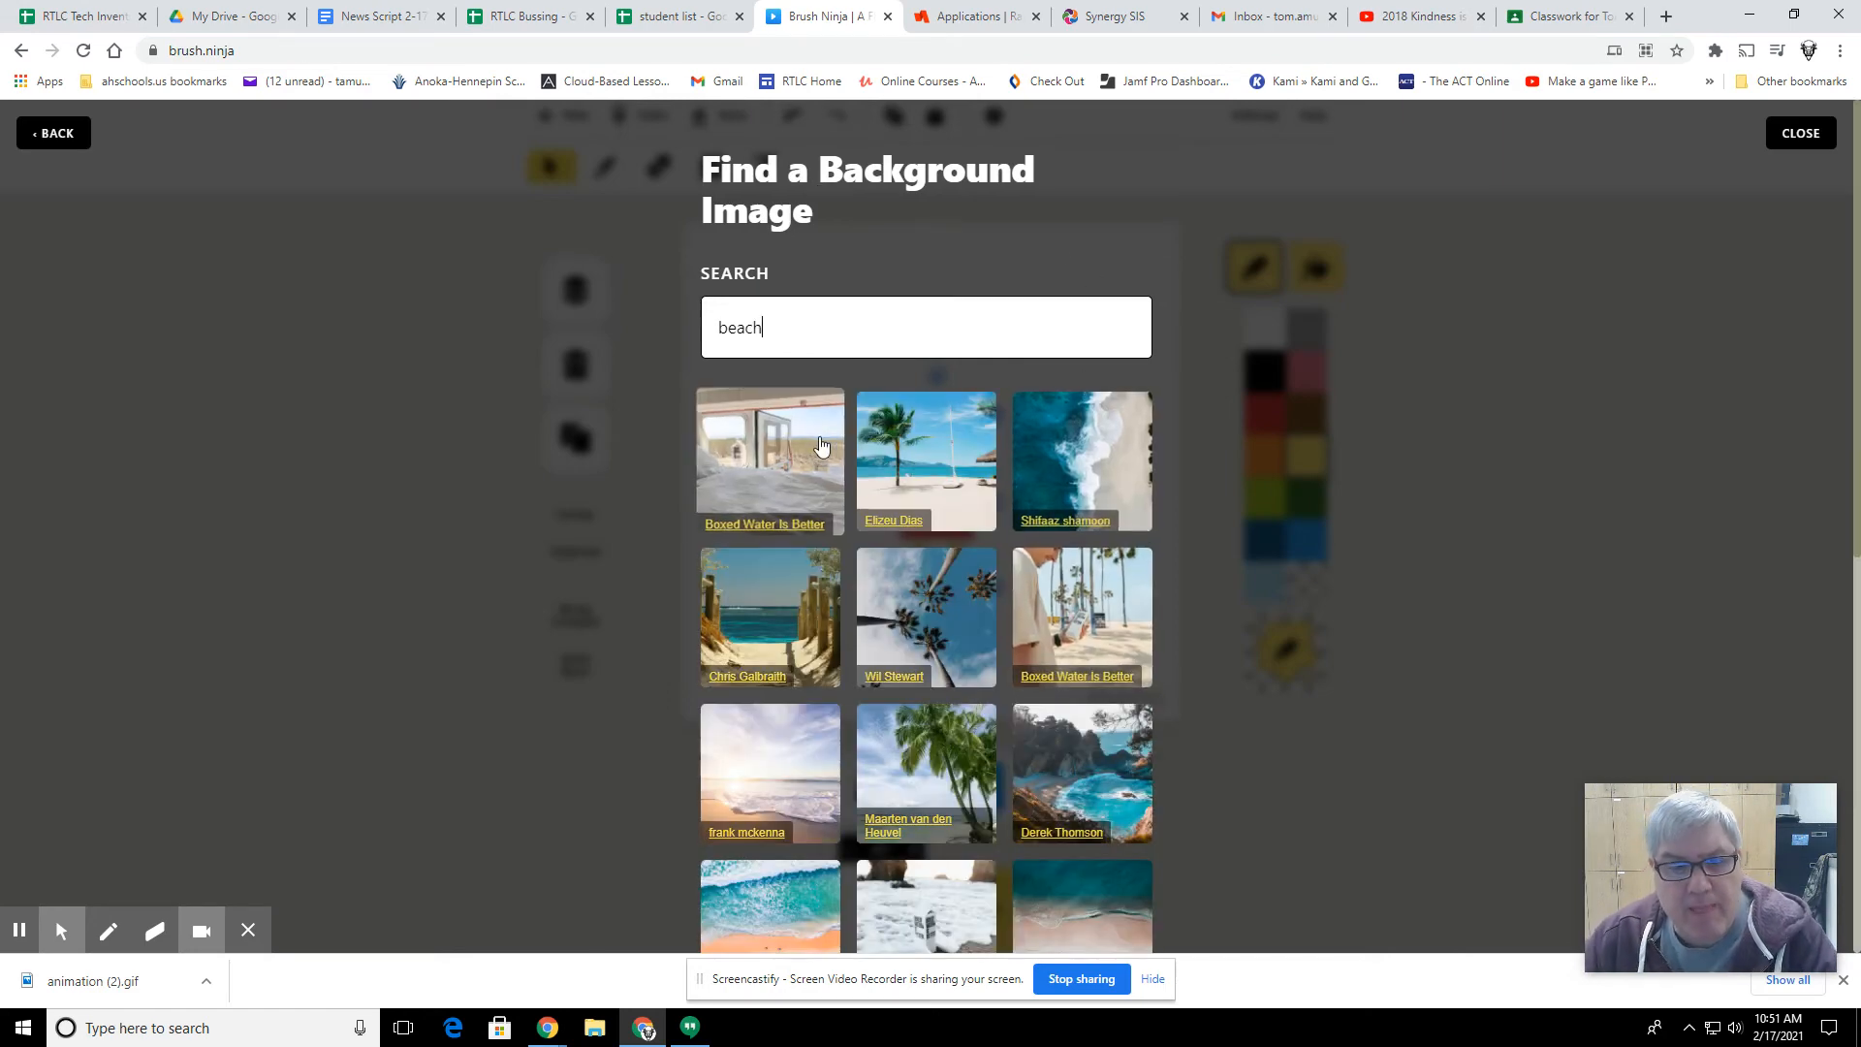
# Step: Set the beach photo with the palm tree and white sailboat as the animation's background
pyautogui.scroll(-10, 969, 727)
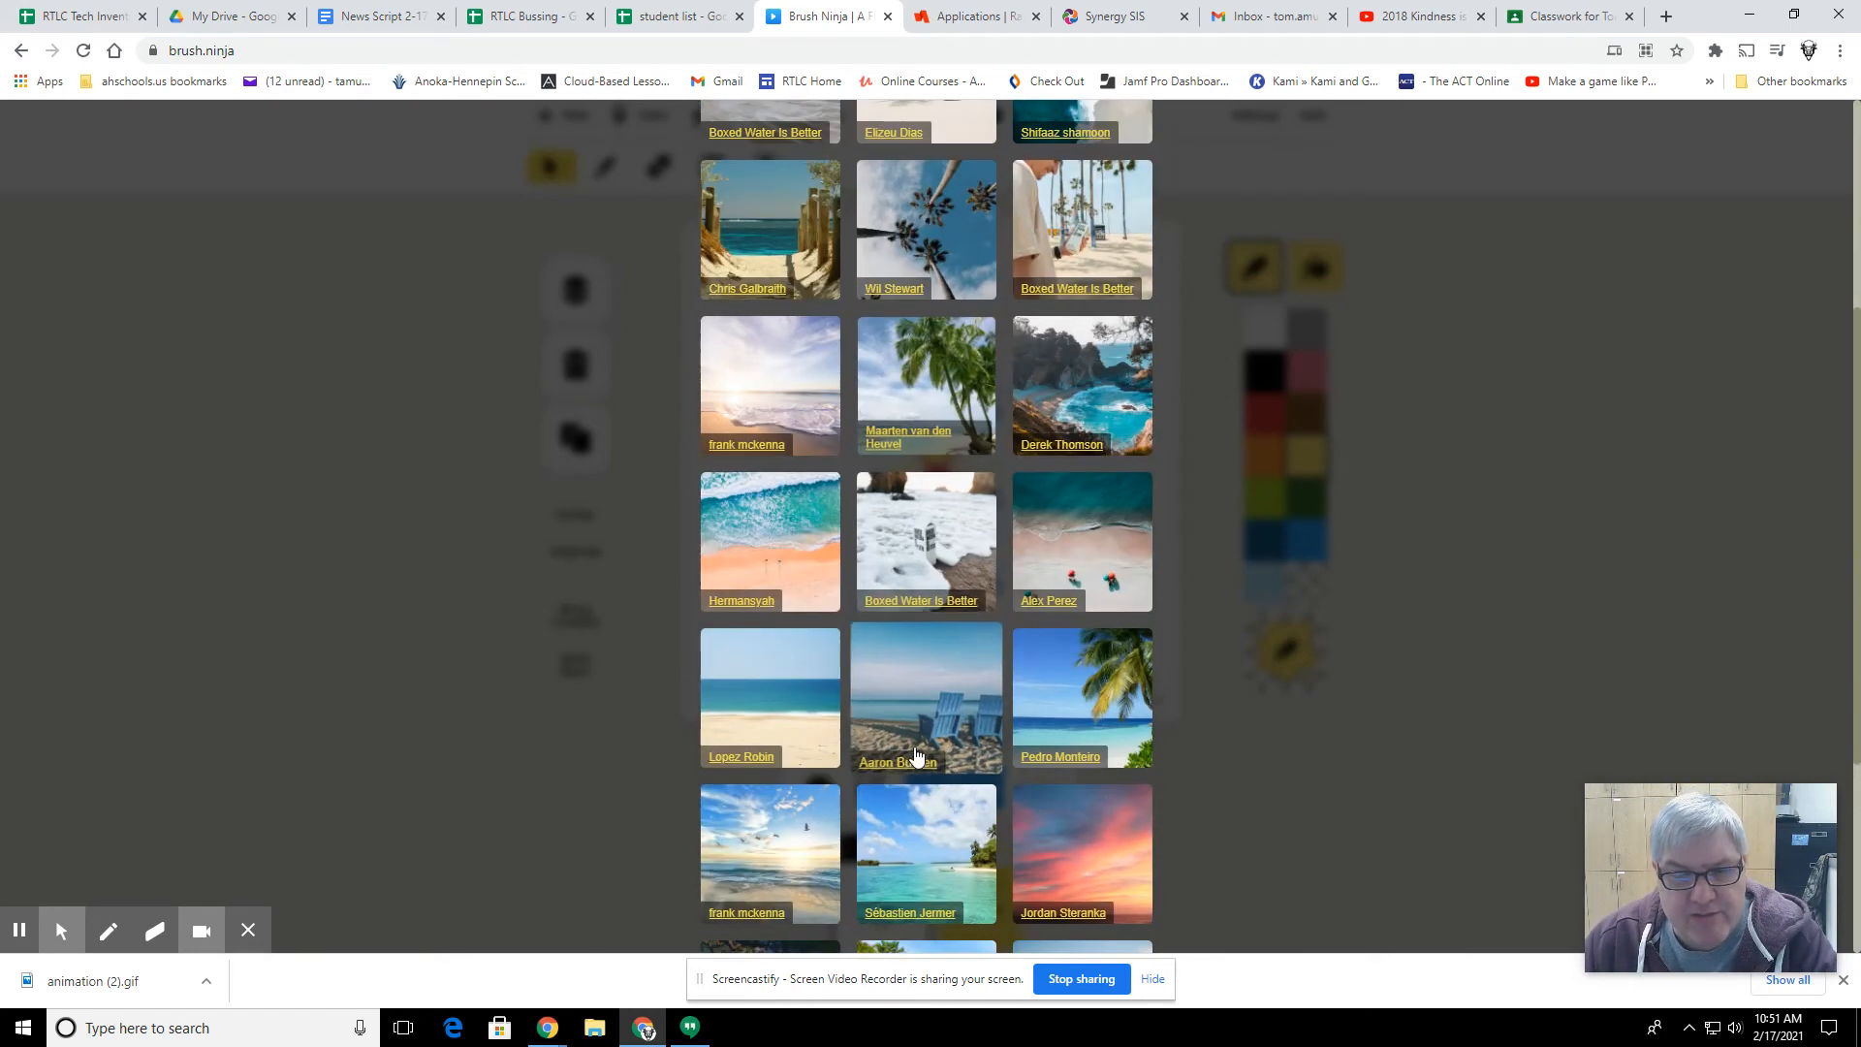
pyautogui.scroll(9, 921, 746)
pyautogui.scroll(1, 916, 747)
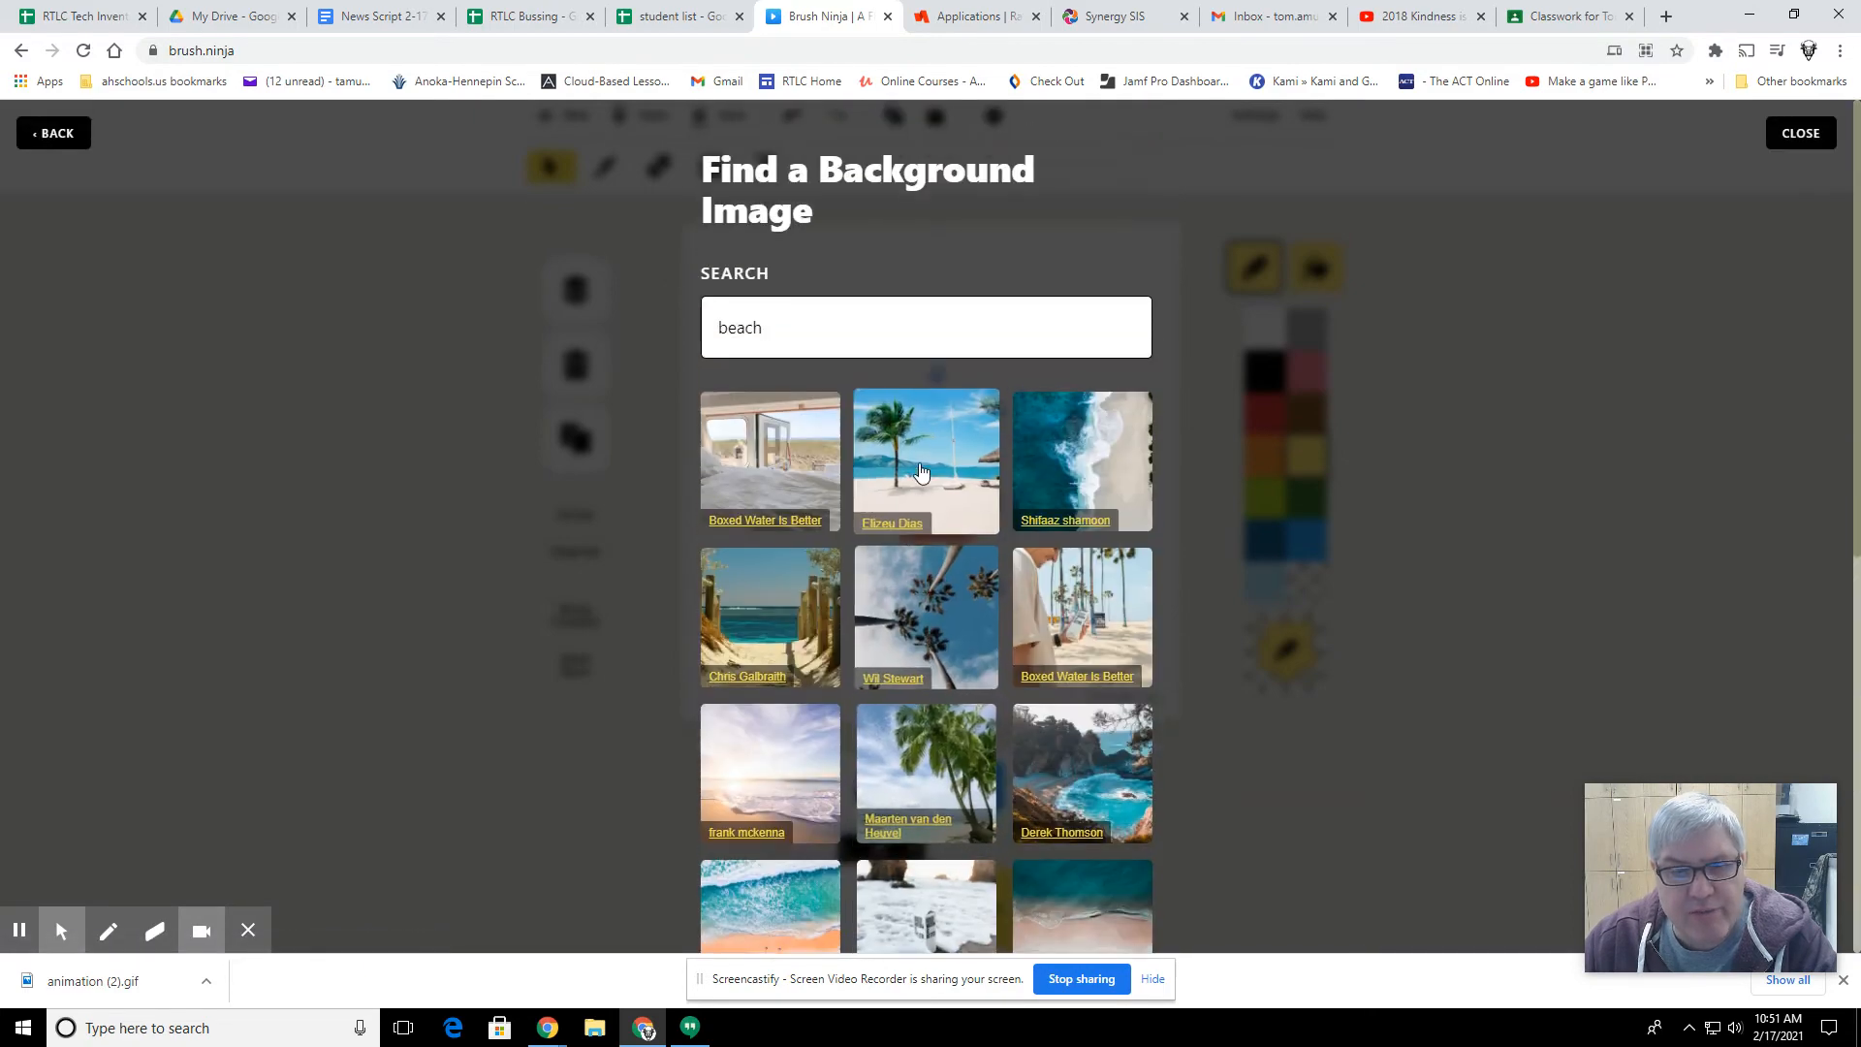
pyautogui.click(921, 465)
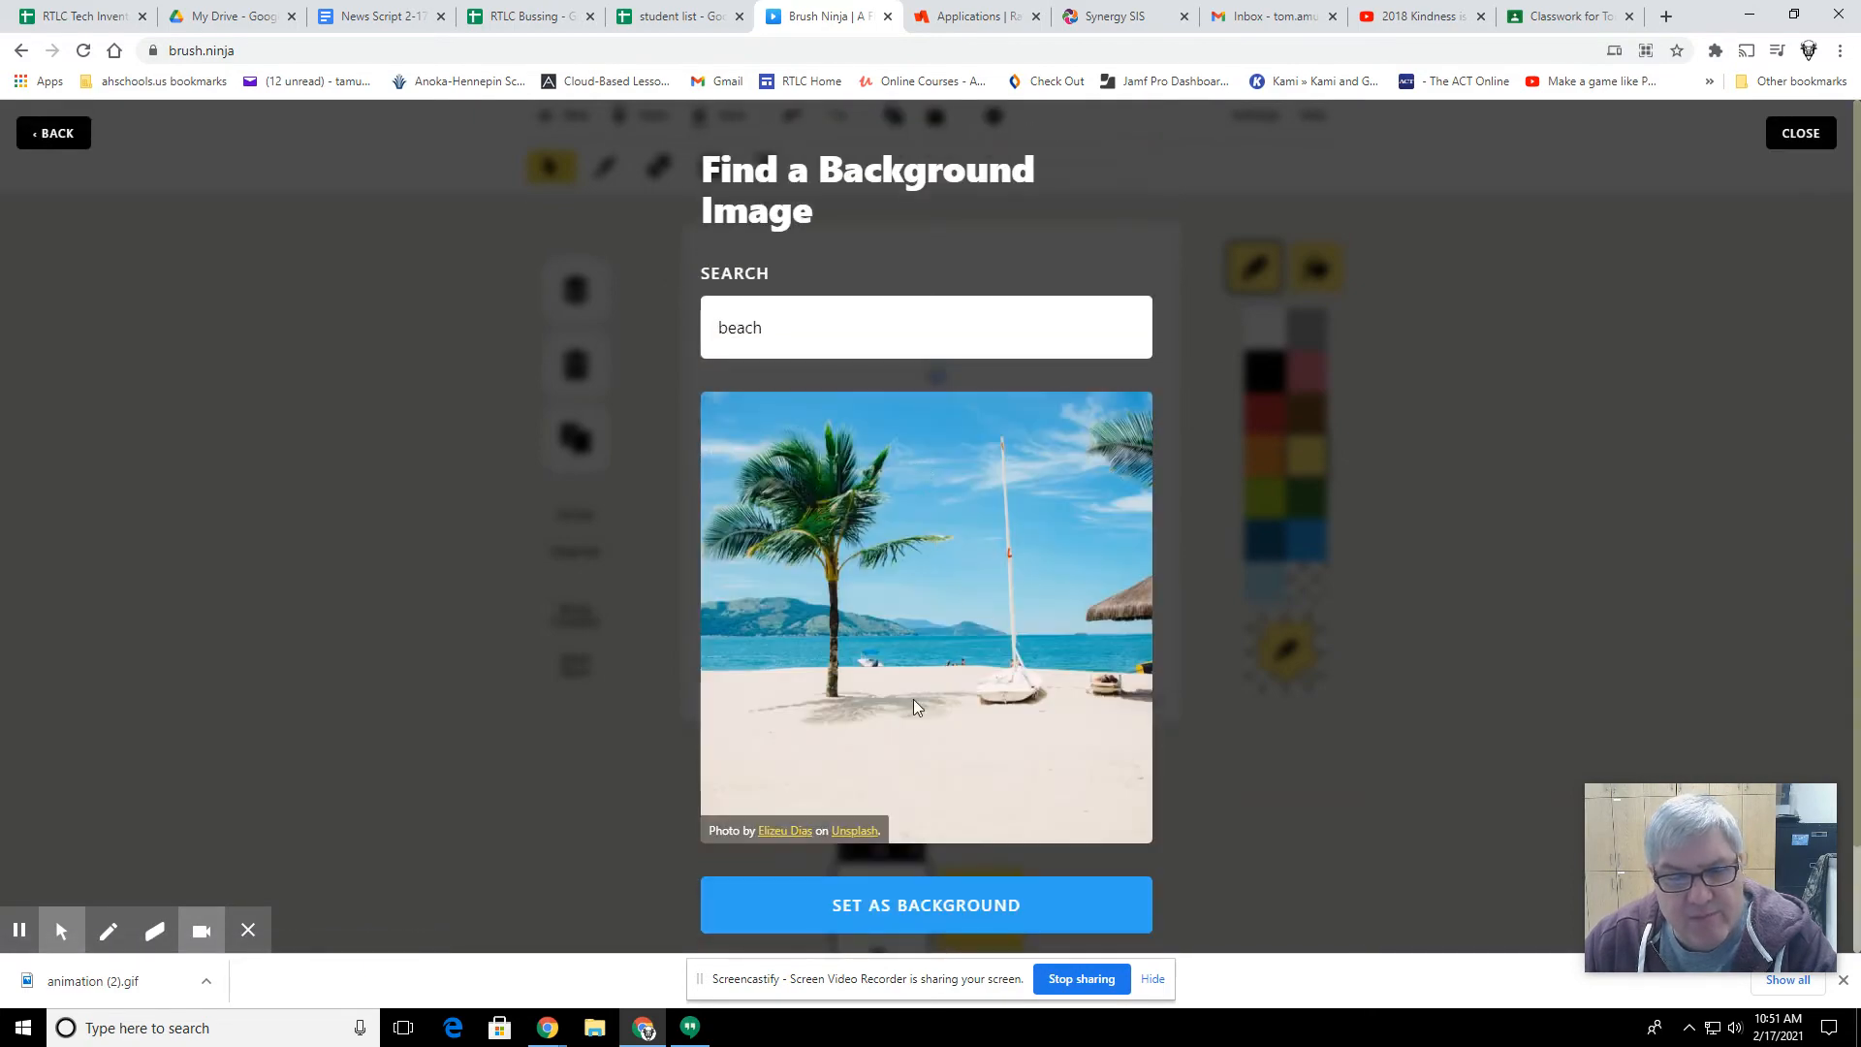
pyautogui.click(945, 903)
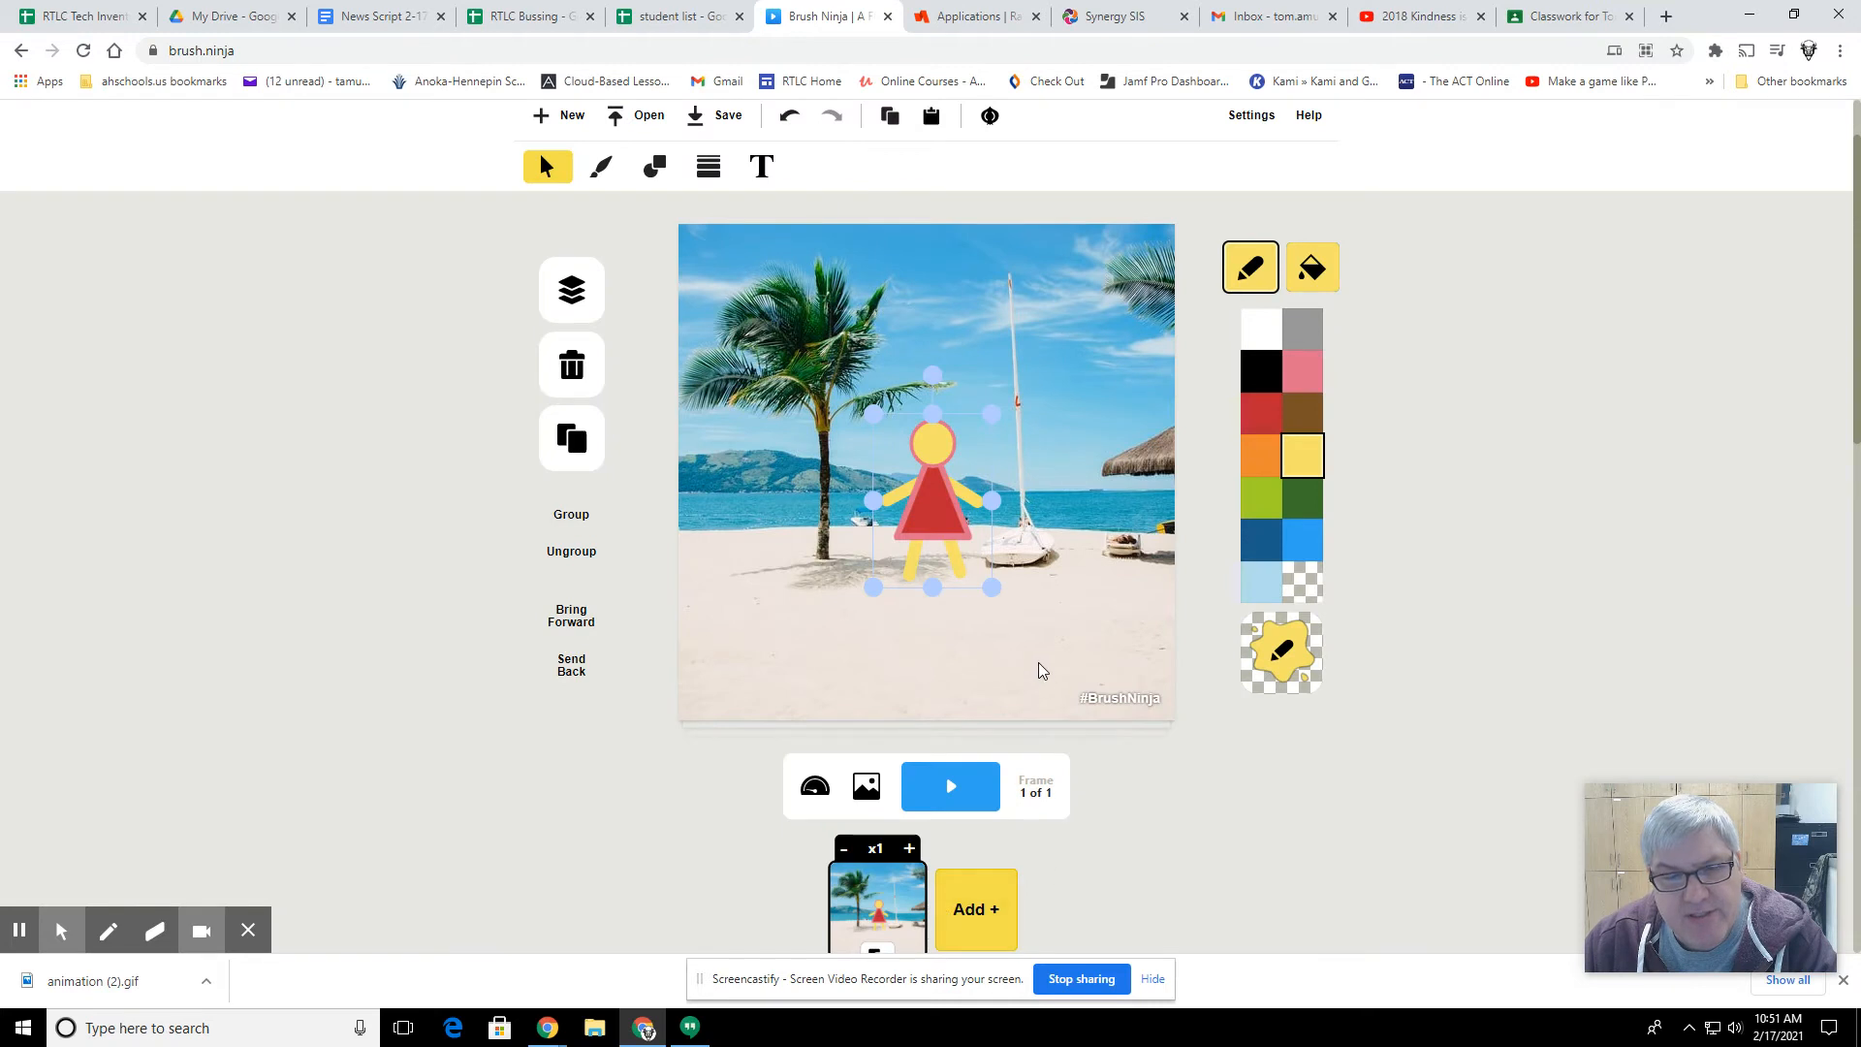
# Step: Move the figure down onto the sand, just right of the palm tree's trunk
pyautogui.moveTo(938, 511); pyautogui.dragTo(905, 620)
pyautogui.scroll(-1, 1140, 786)
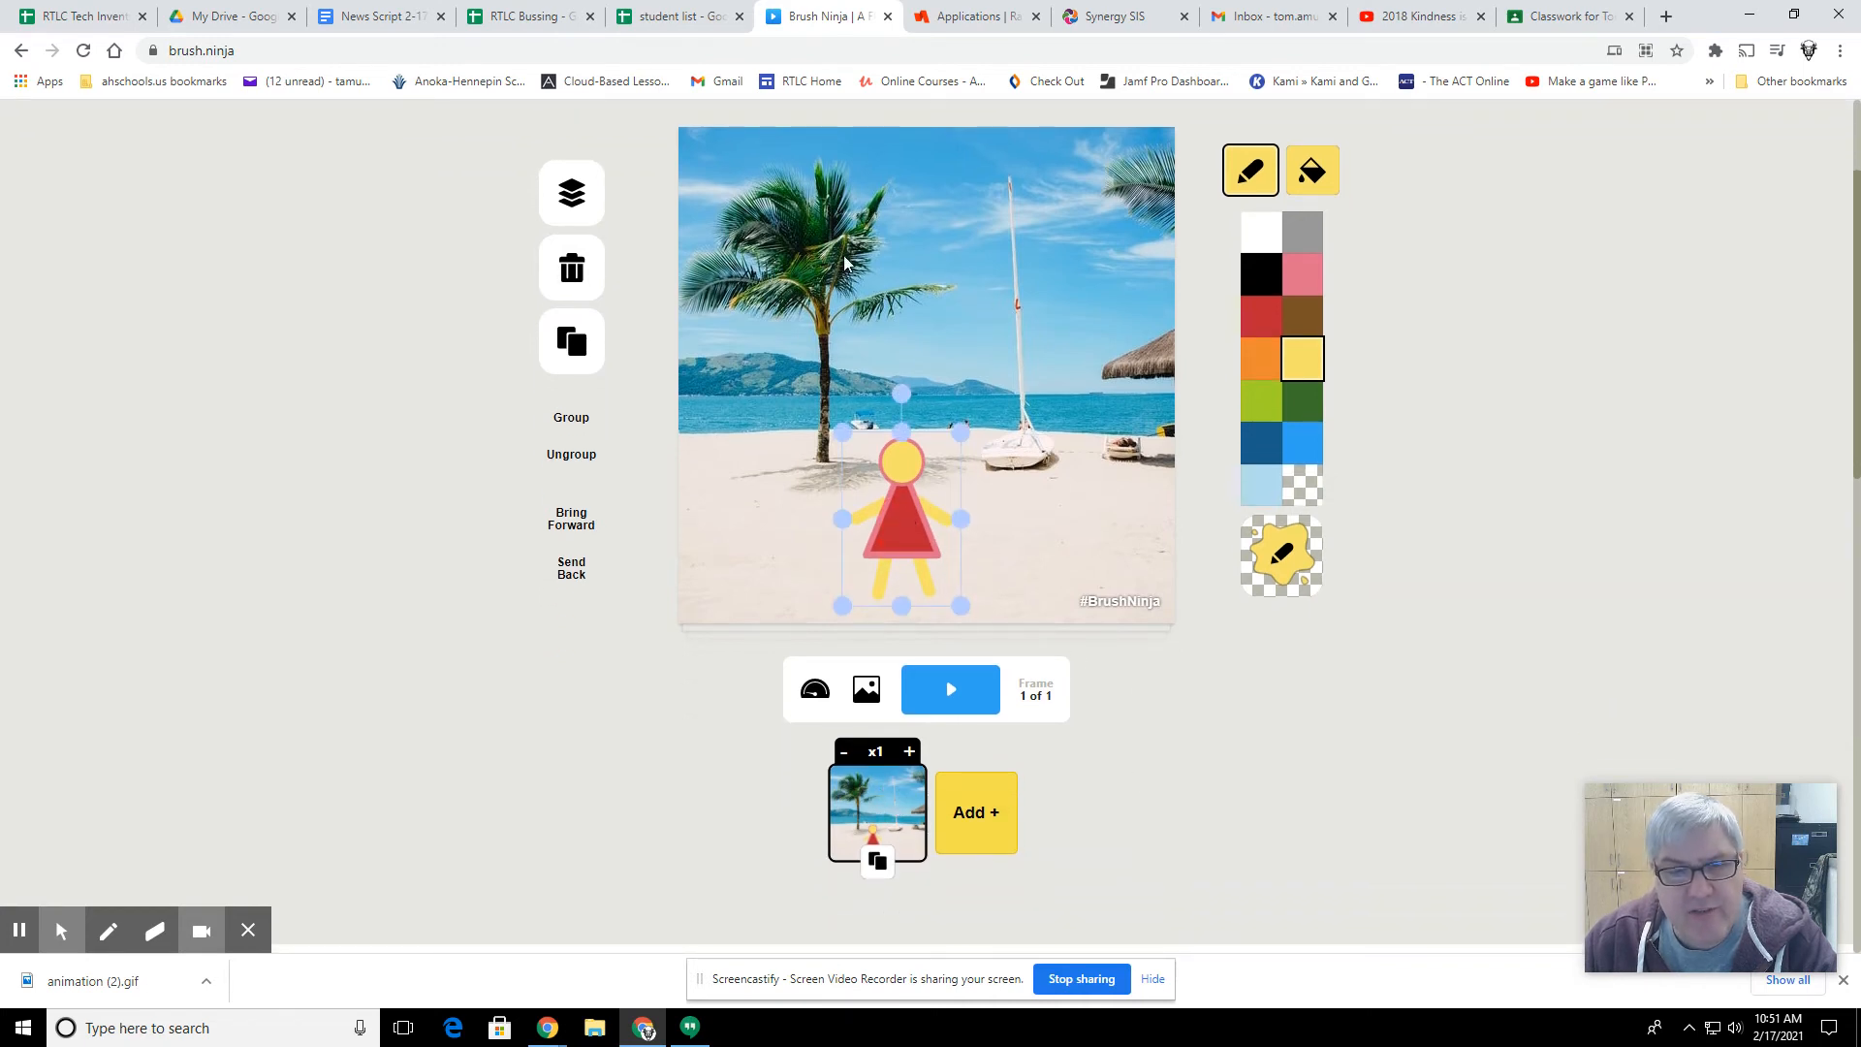
pyautogui.moveTo(901, 504); pyautogui.dragTo(882, 504)
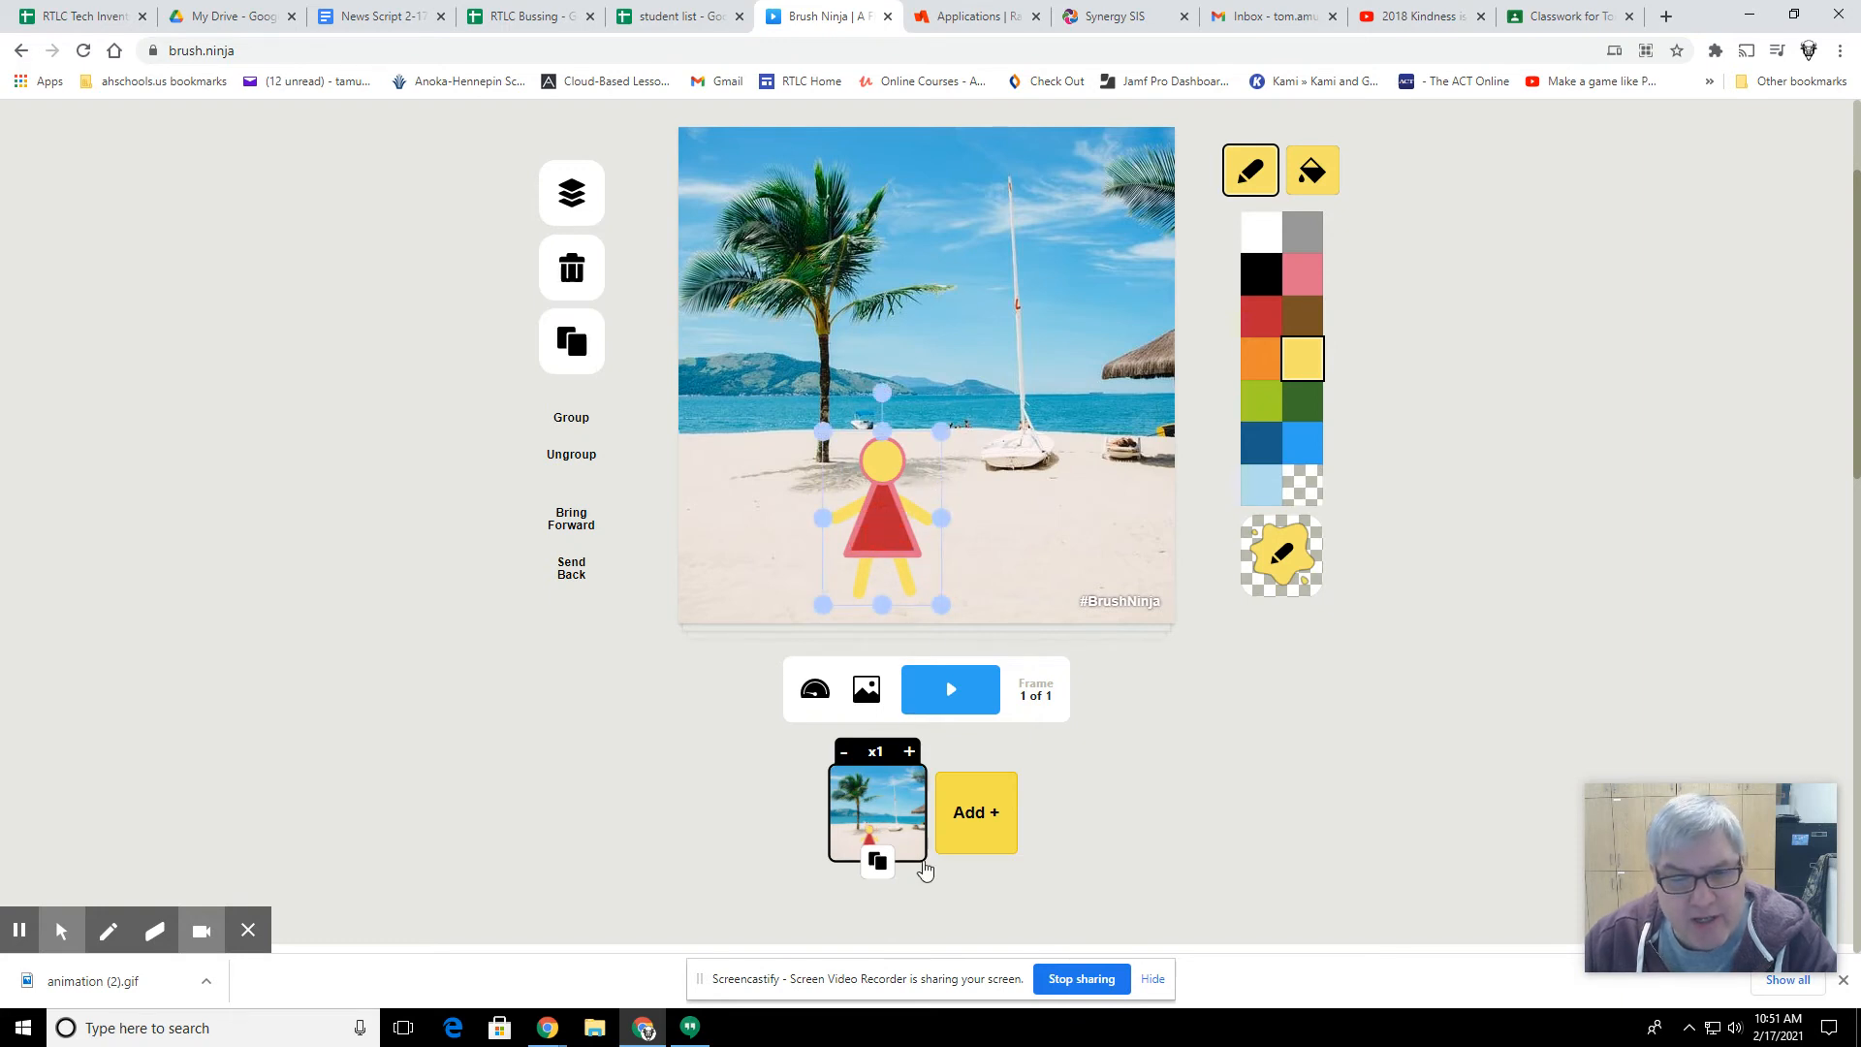
# Step: Duplicate the first frame and move the figure slightly right and up in the second frame
pyautogui.click(877, 862)
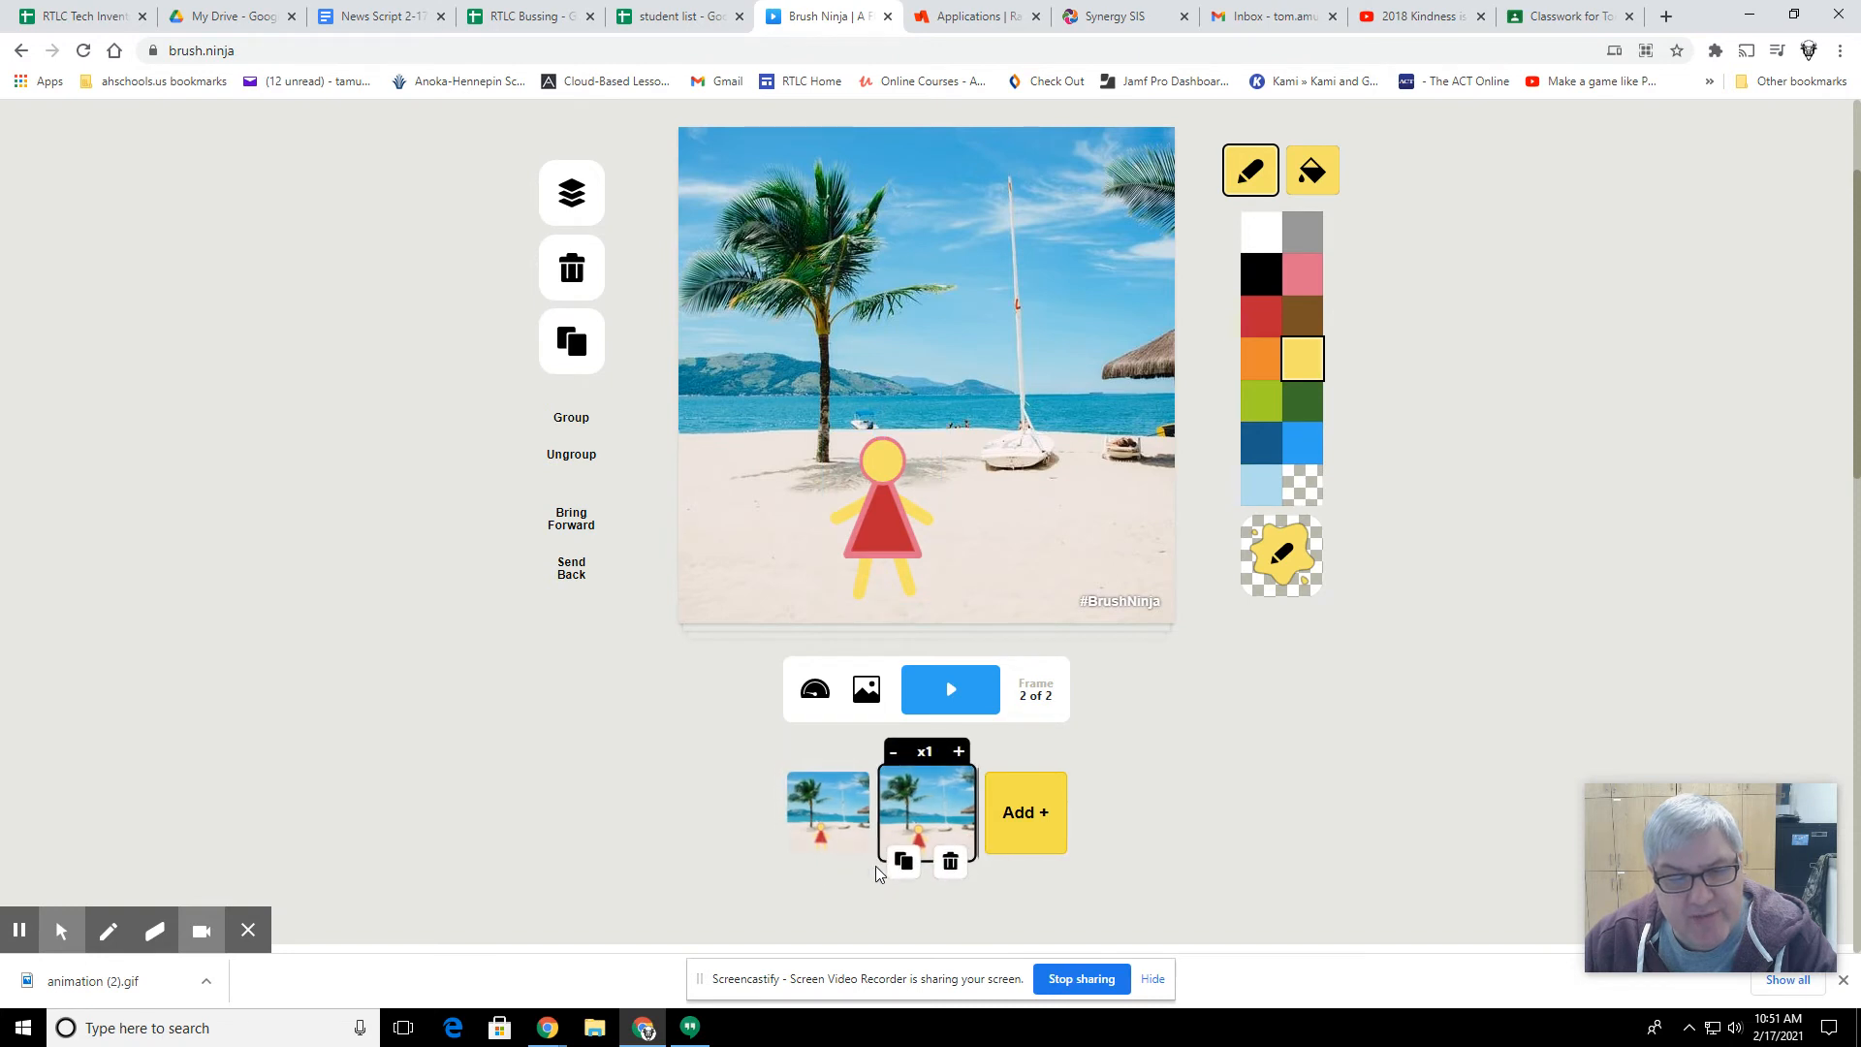
pyautogui.scroll(2, 664, 257)
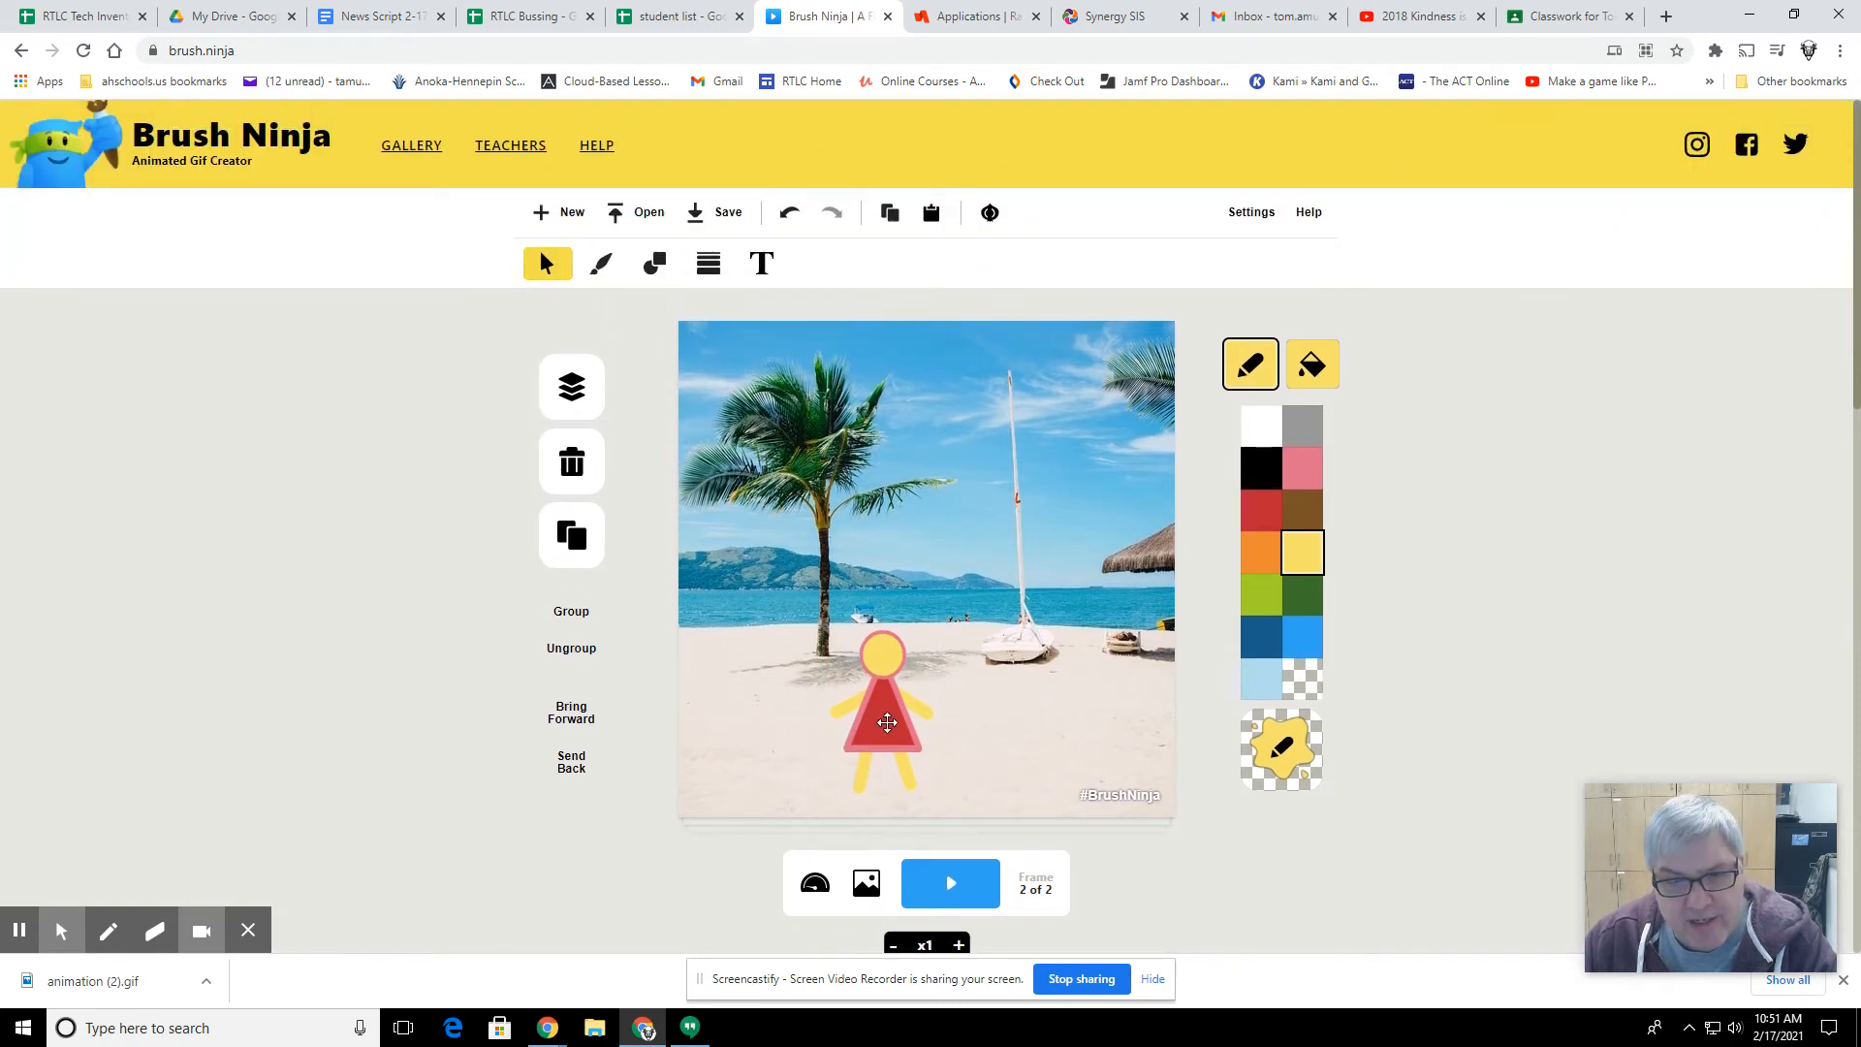
pyautogui.moveTo(887, 722); pyautogui.dragTo(907, 710)
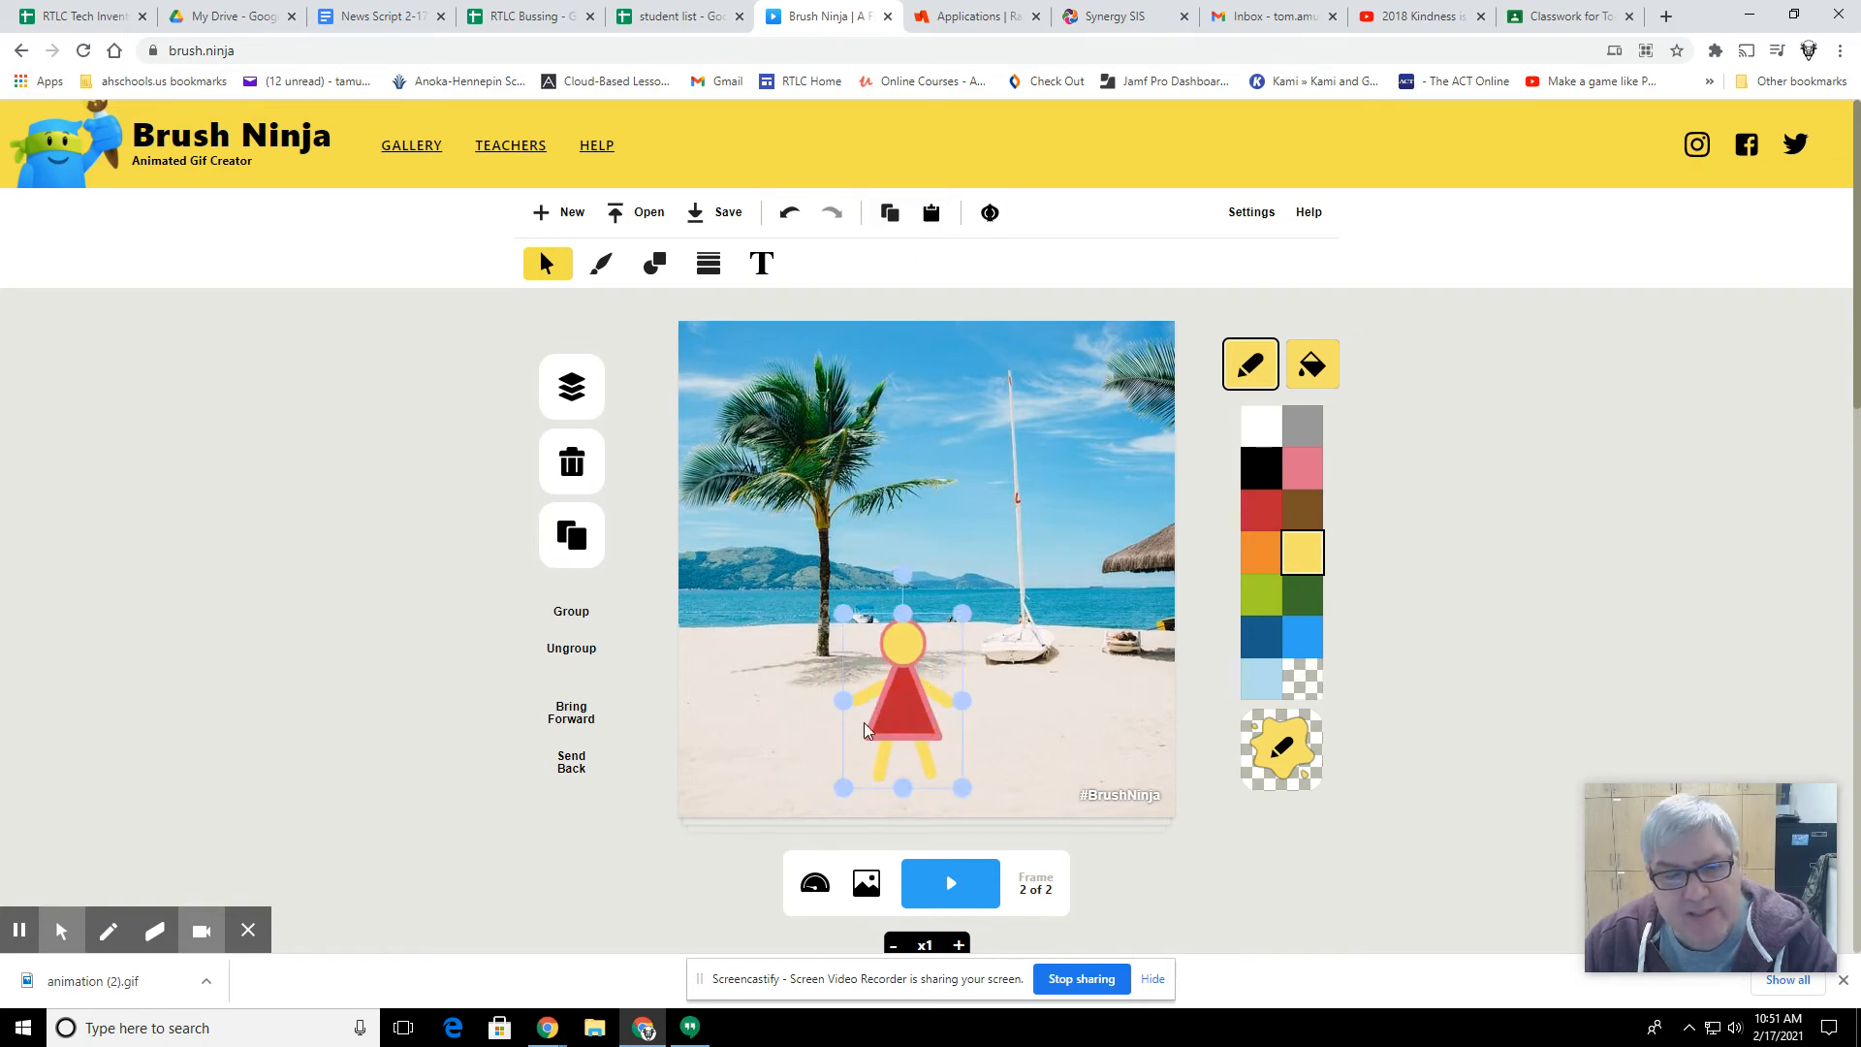
# Step: Turn on onion skinning to show the previous frame's figure faintly behind the current one
pyautogui.click(985, 215)
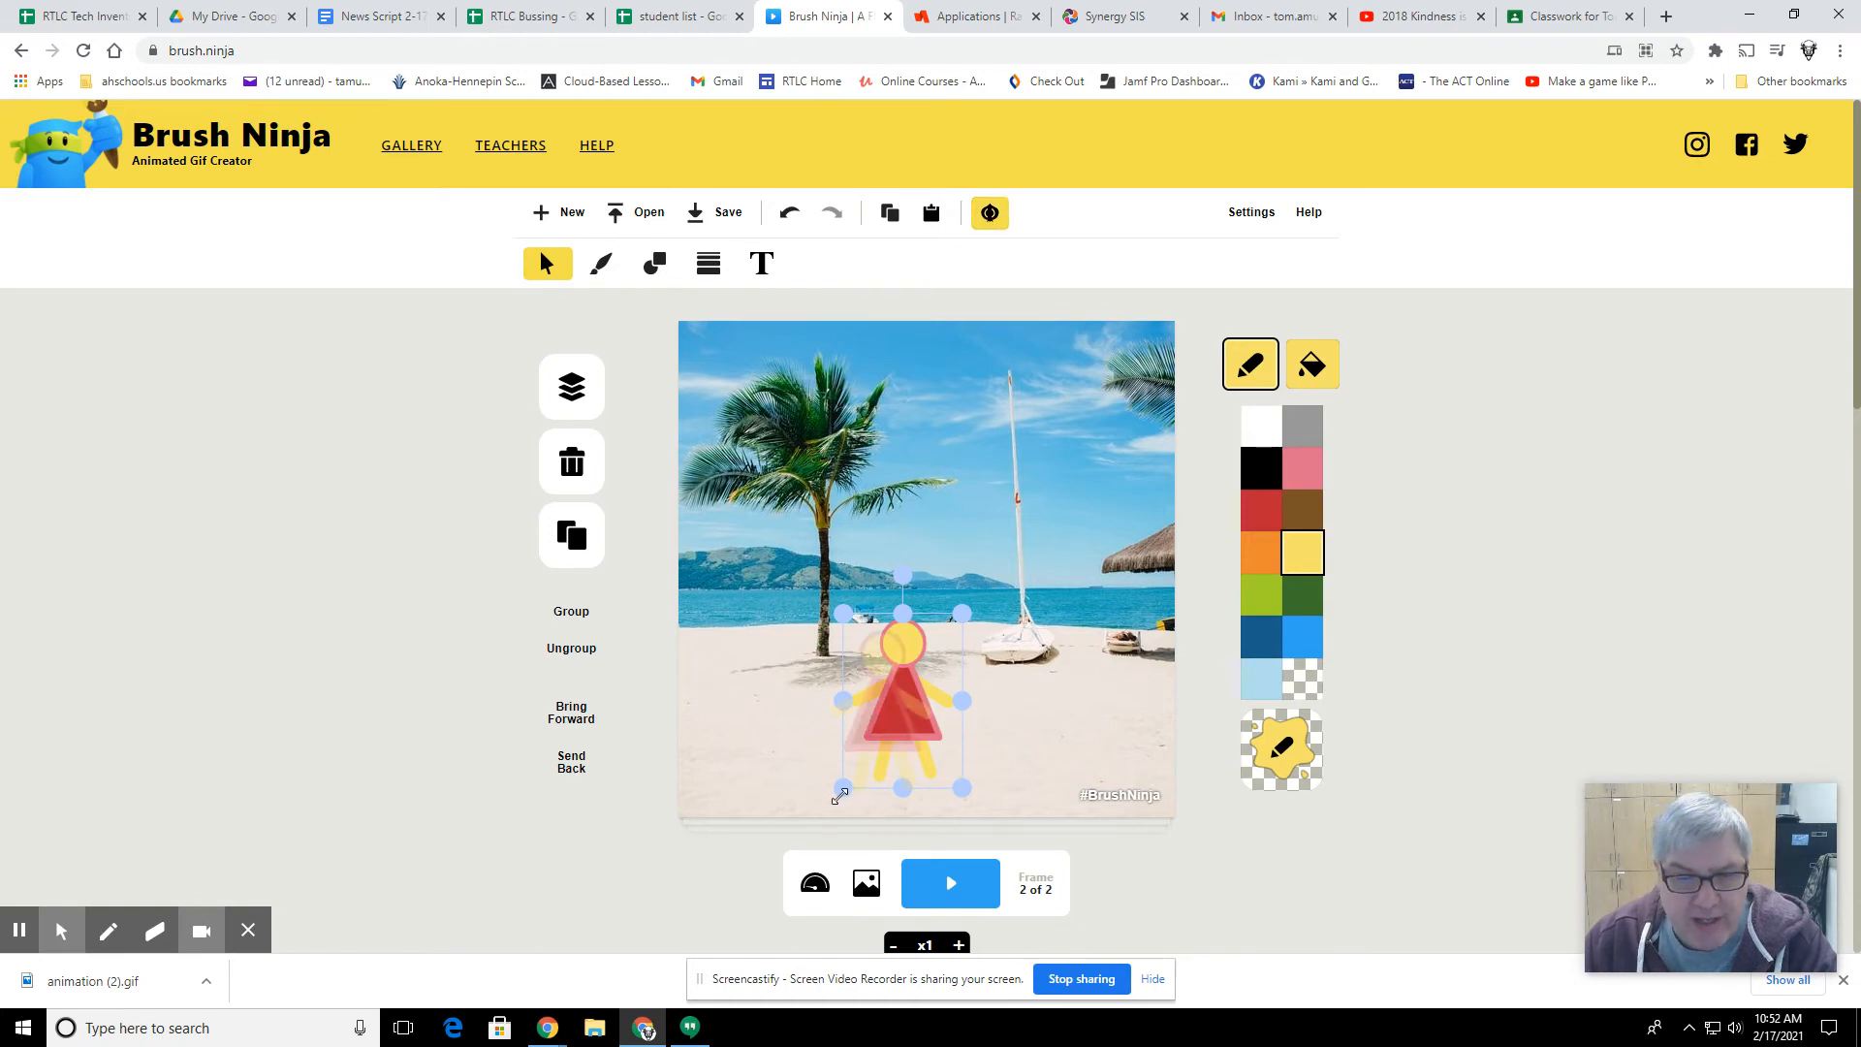
pyautogui.click(968, 613)
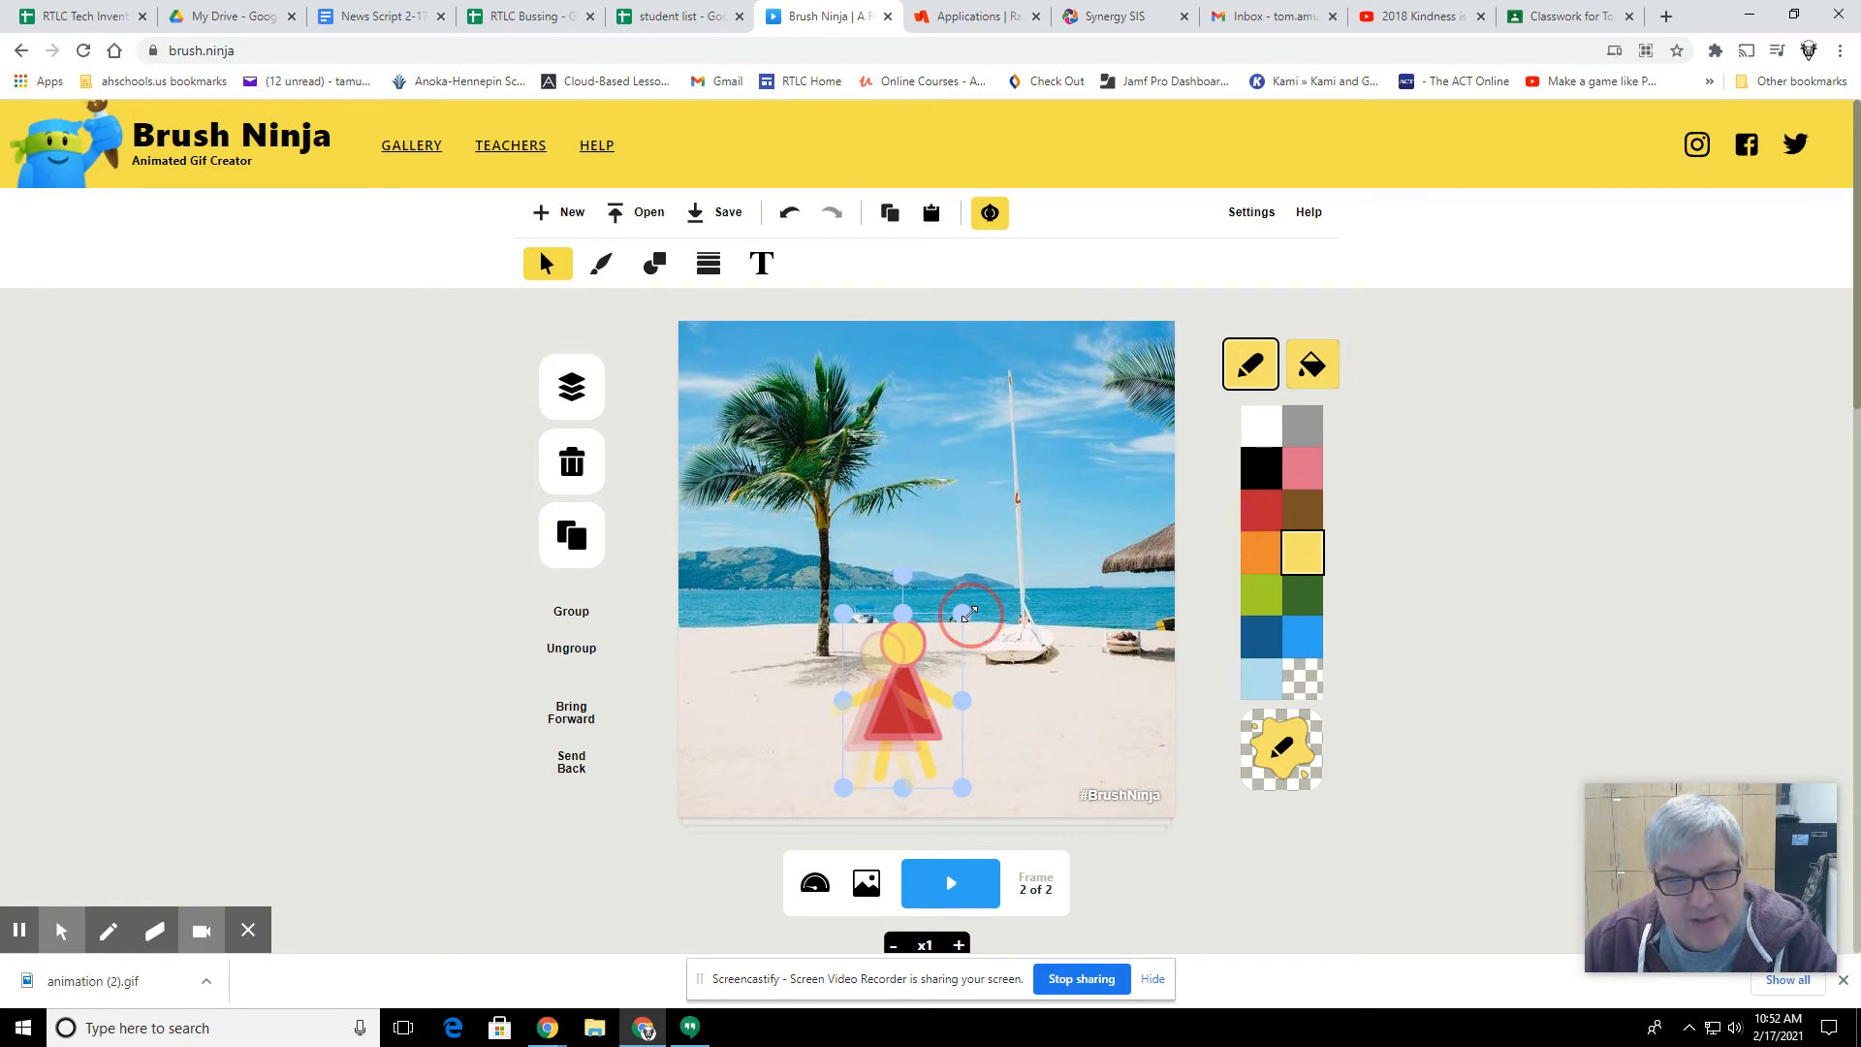
pyautogui.moveTo(970, 614); pyautogui.dragTo(966, 618)
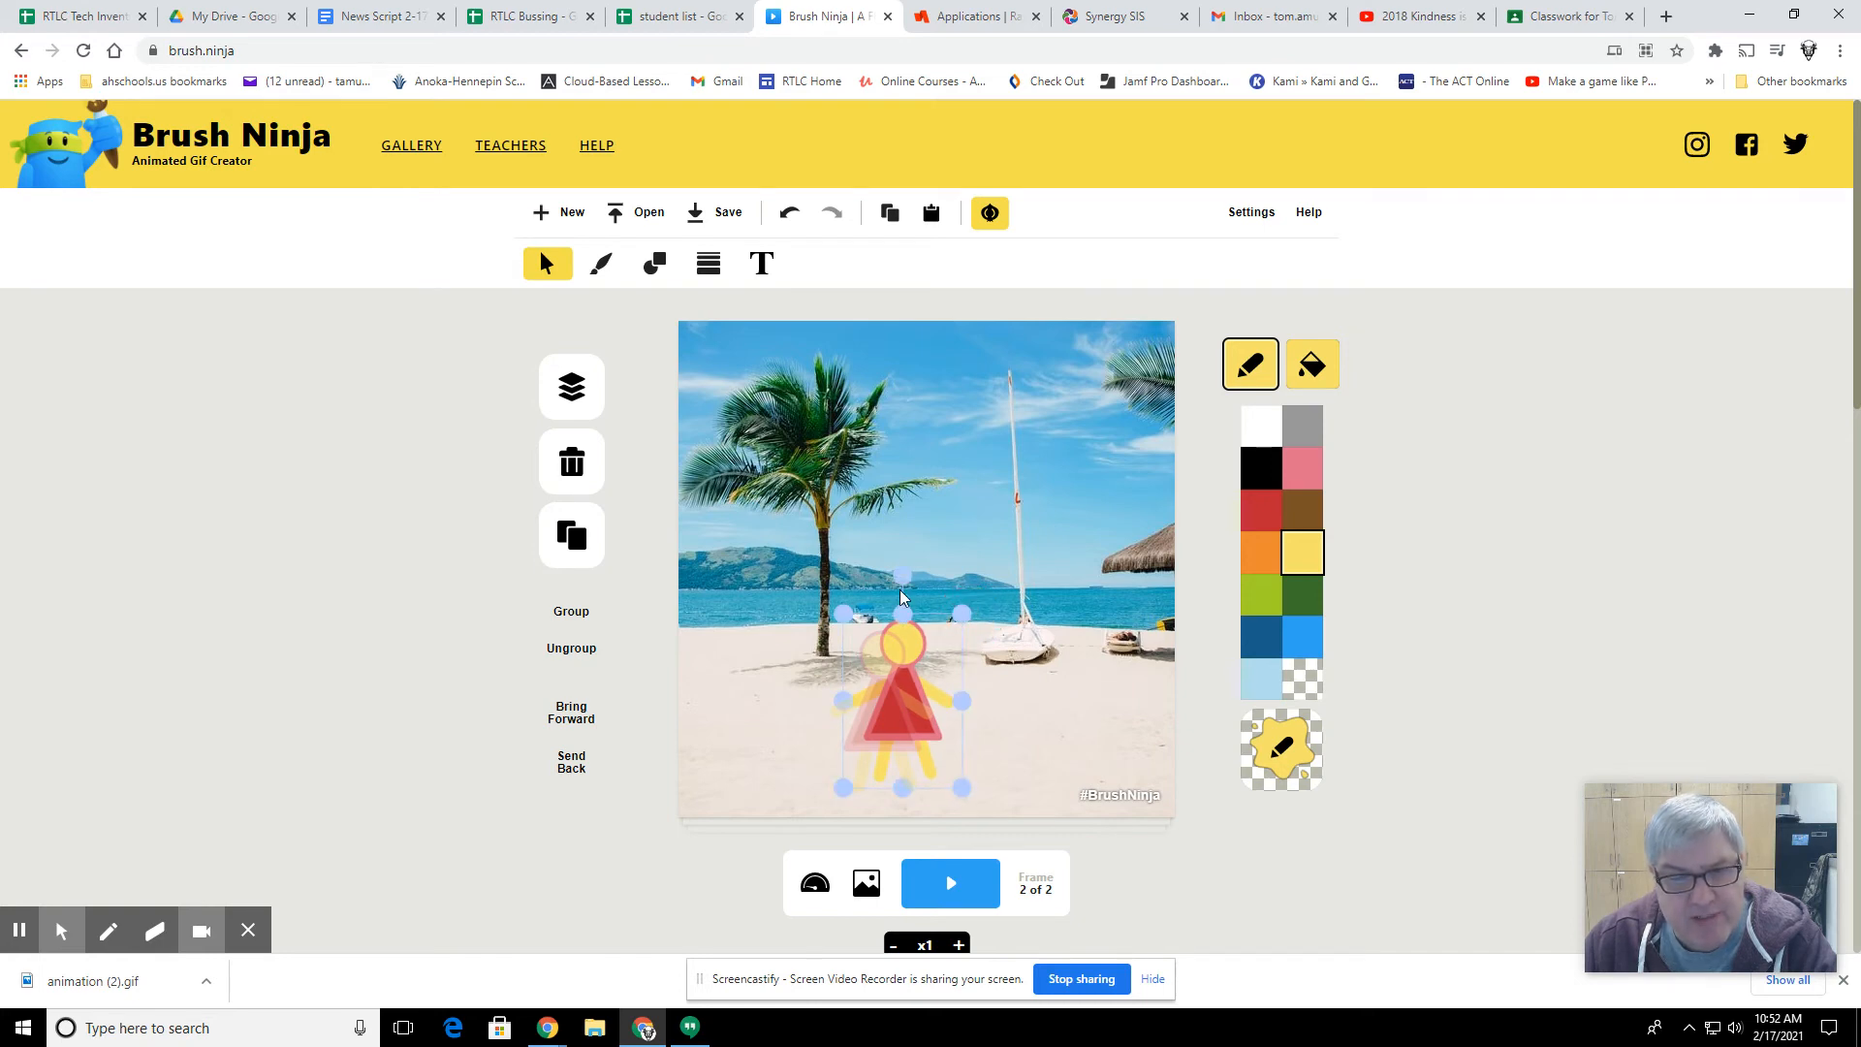
pyautogui.click(897, 577)
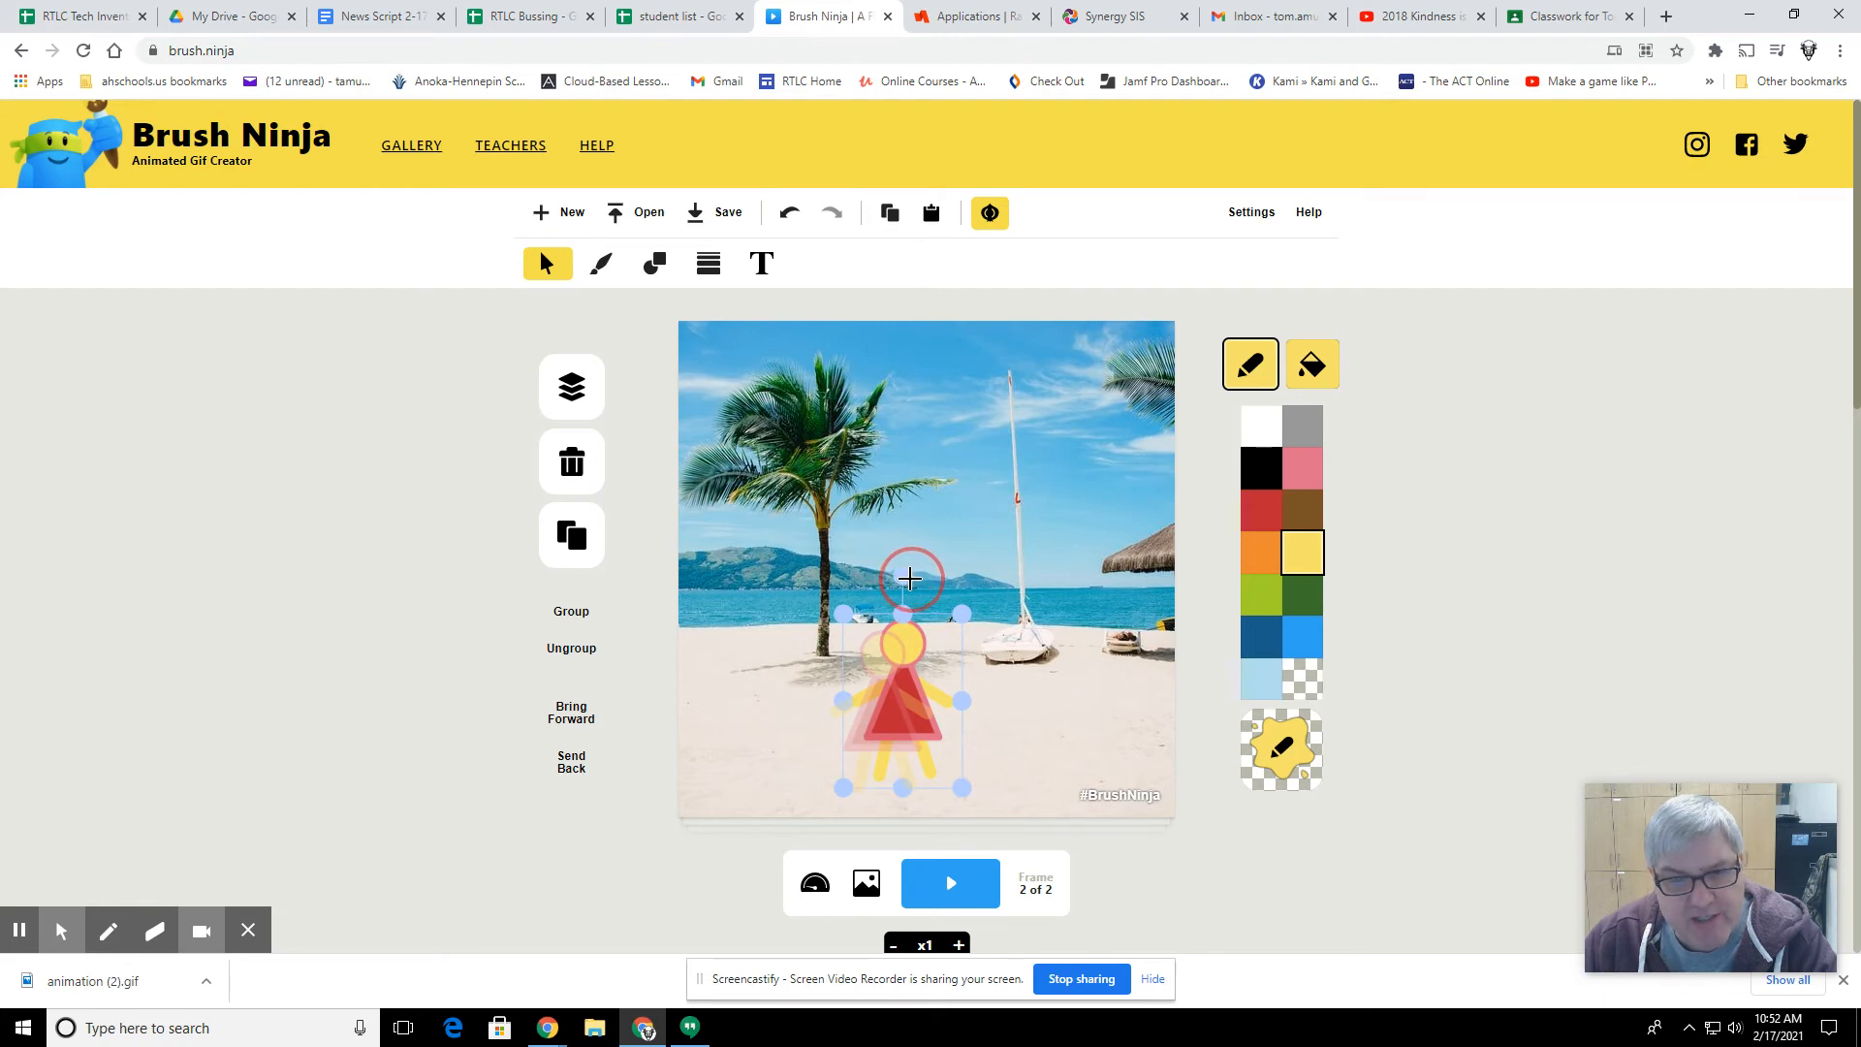
# Step: Duplicate the second frame and, in the third frame, move the figure right and up and tilt it slightly clockwise
pyautogui.scroll(-2, 1010, 729)
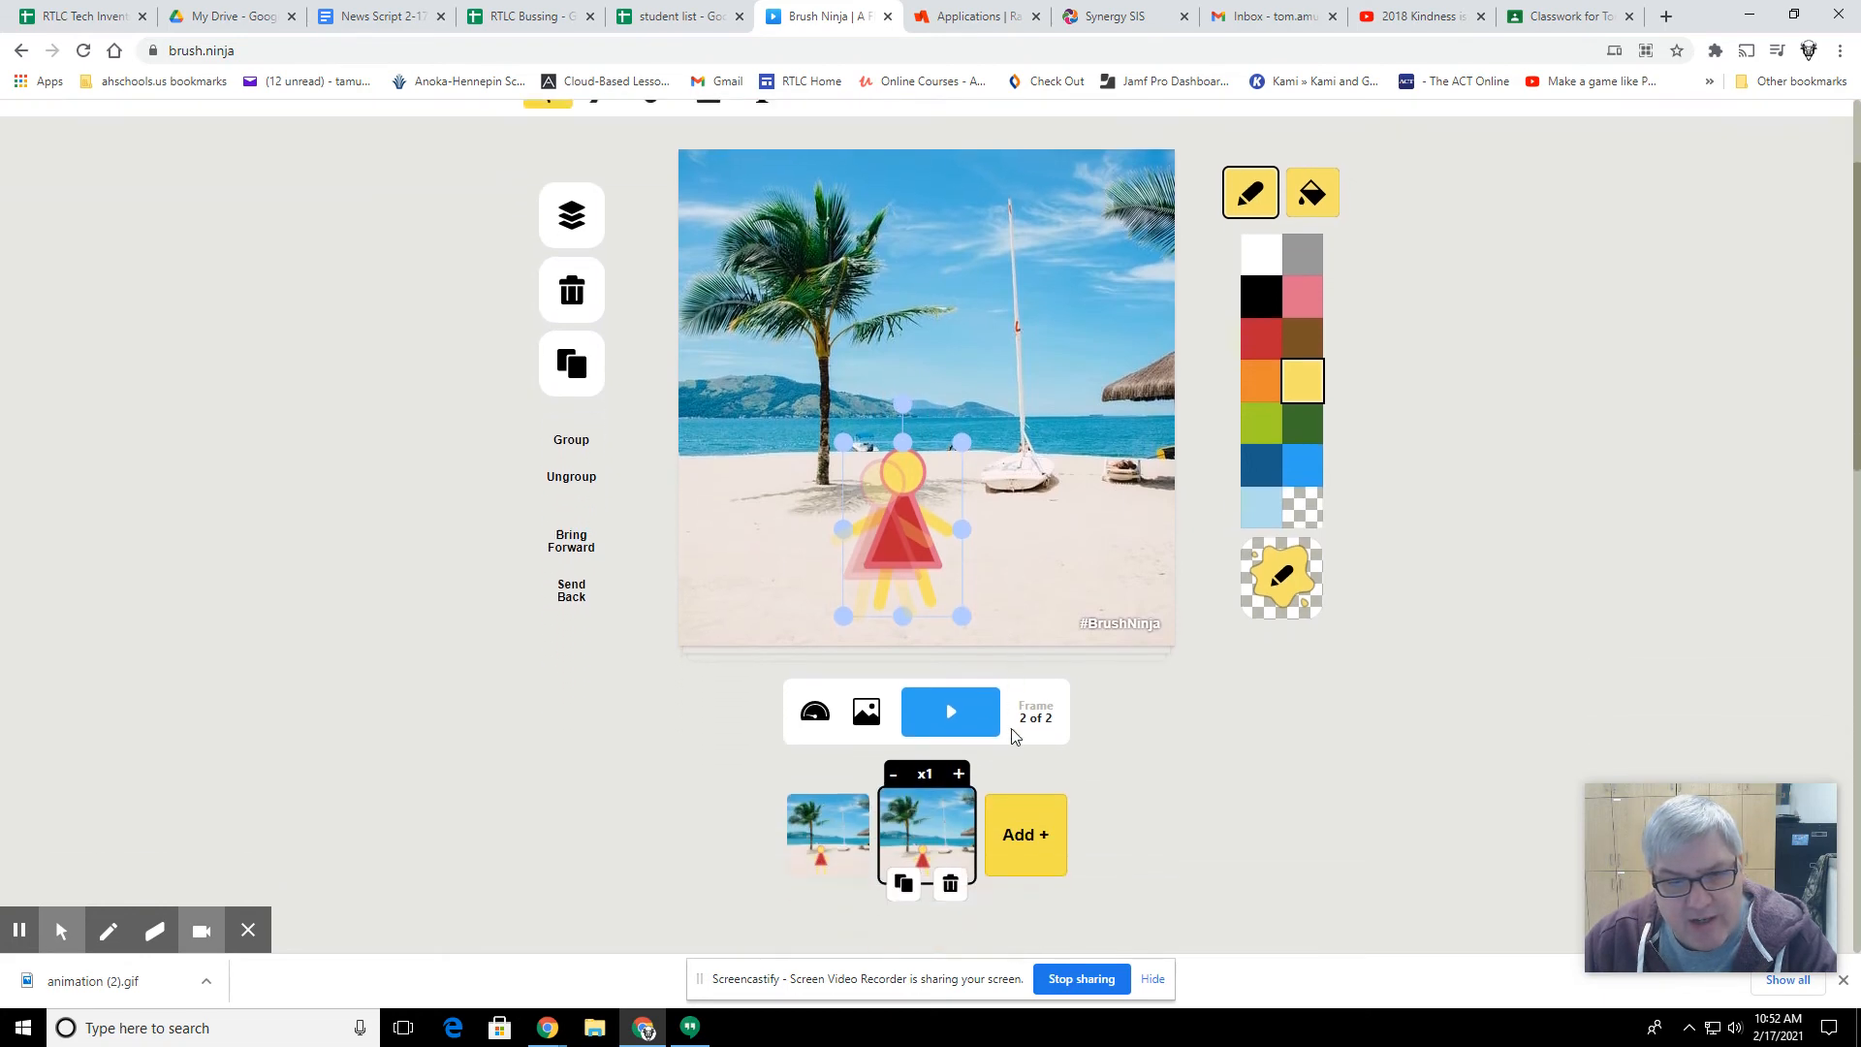
pyautogui.click(902, 861)
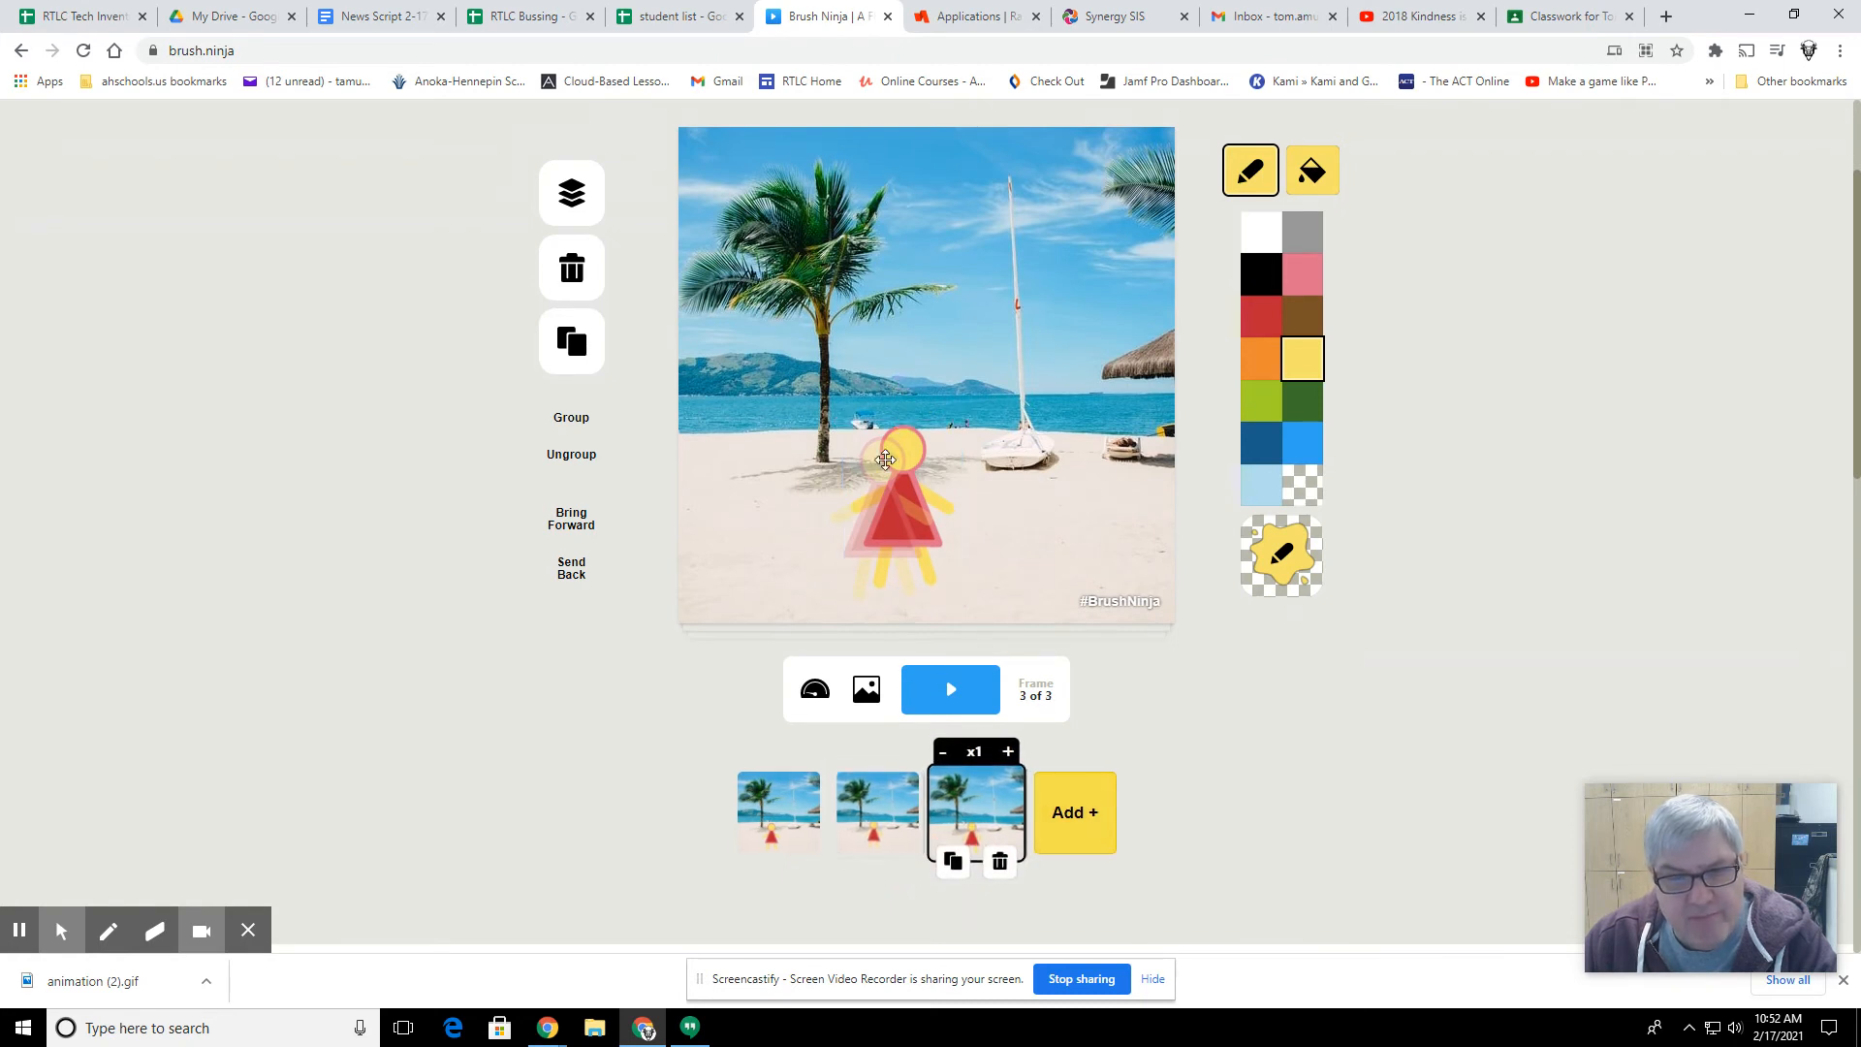
pyautogui.click(910, 492)
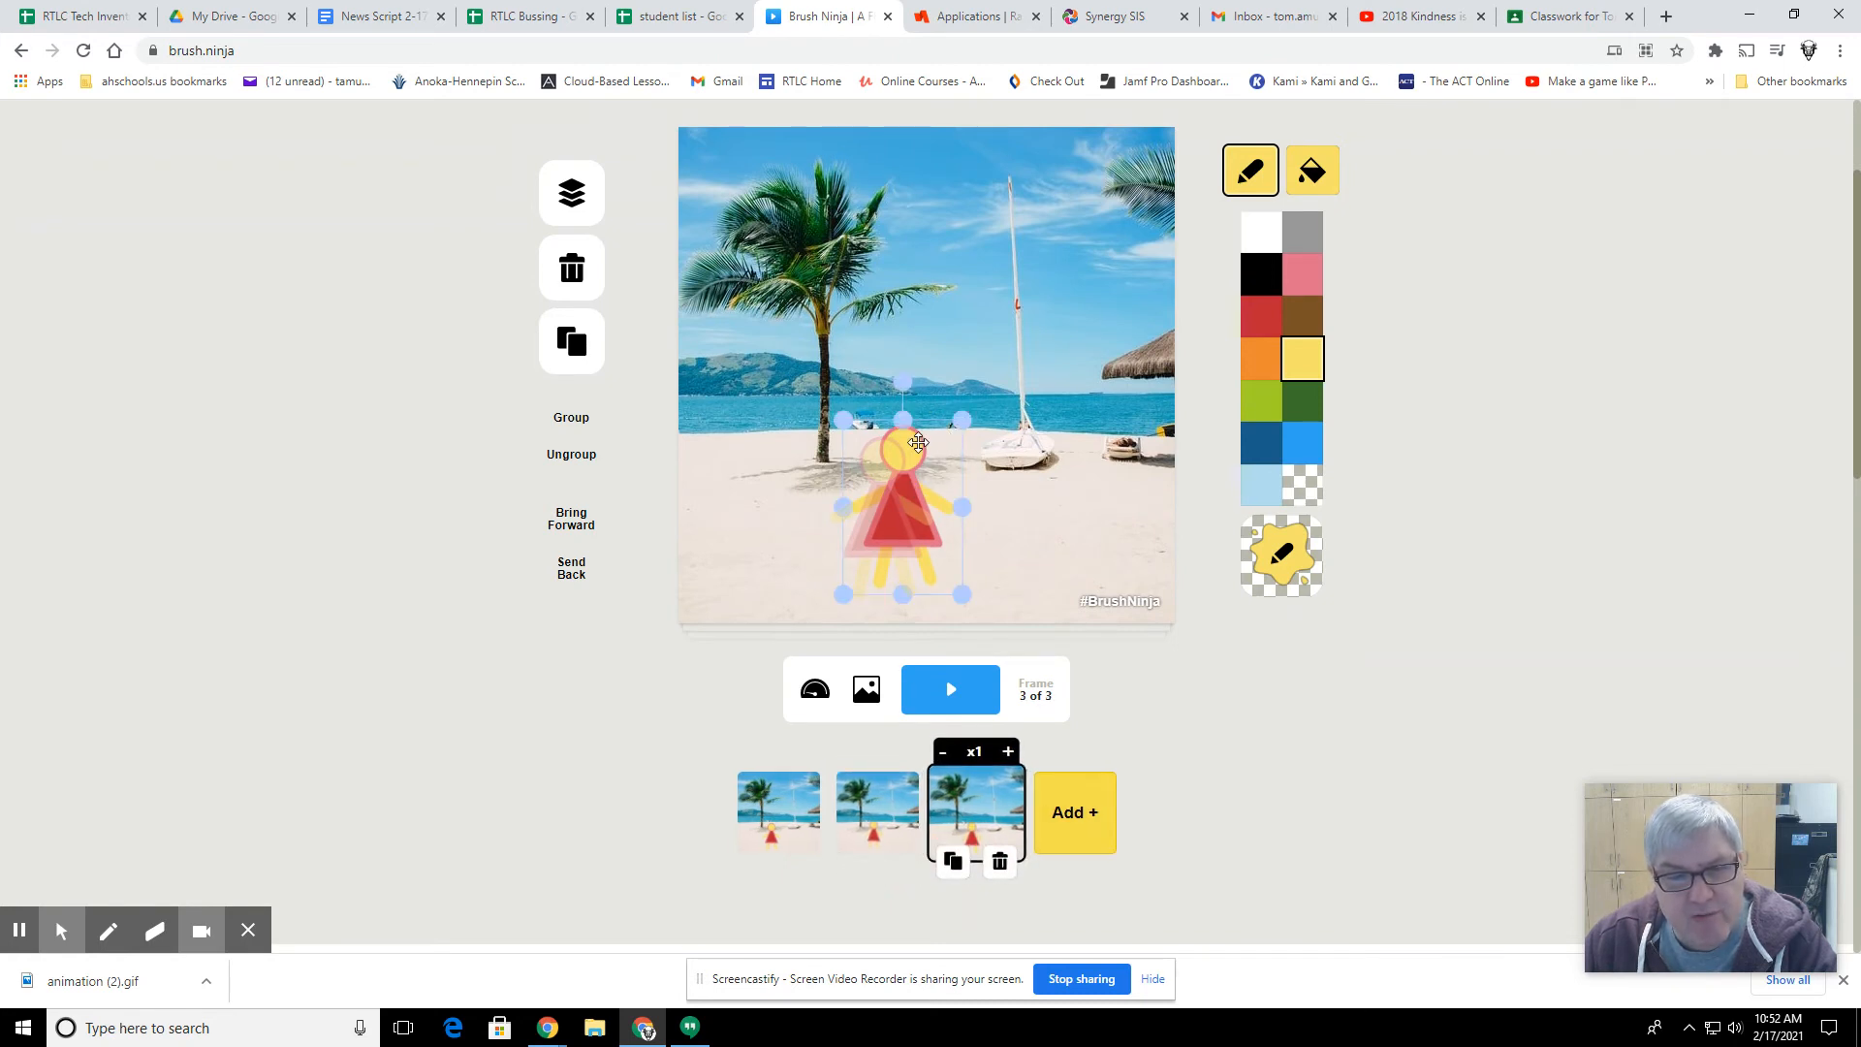
pyautogui.moveTo(916, 444); pyautogui.dragTo(987, 414)
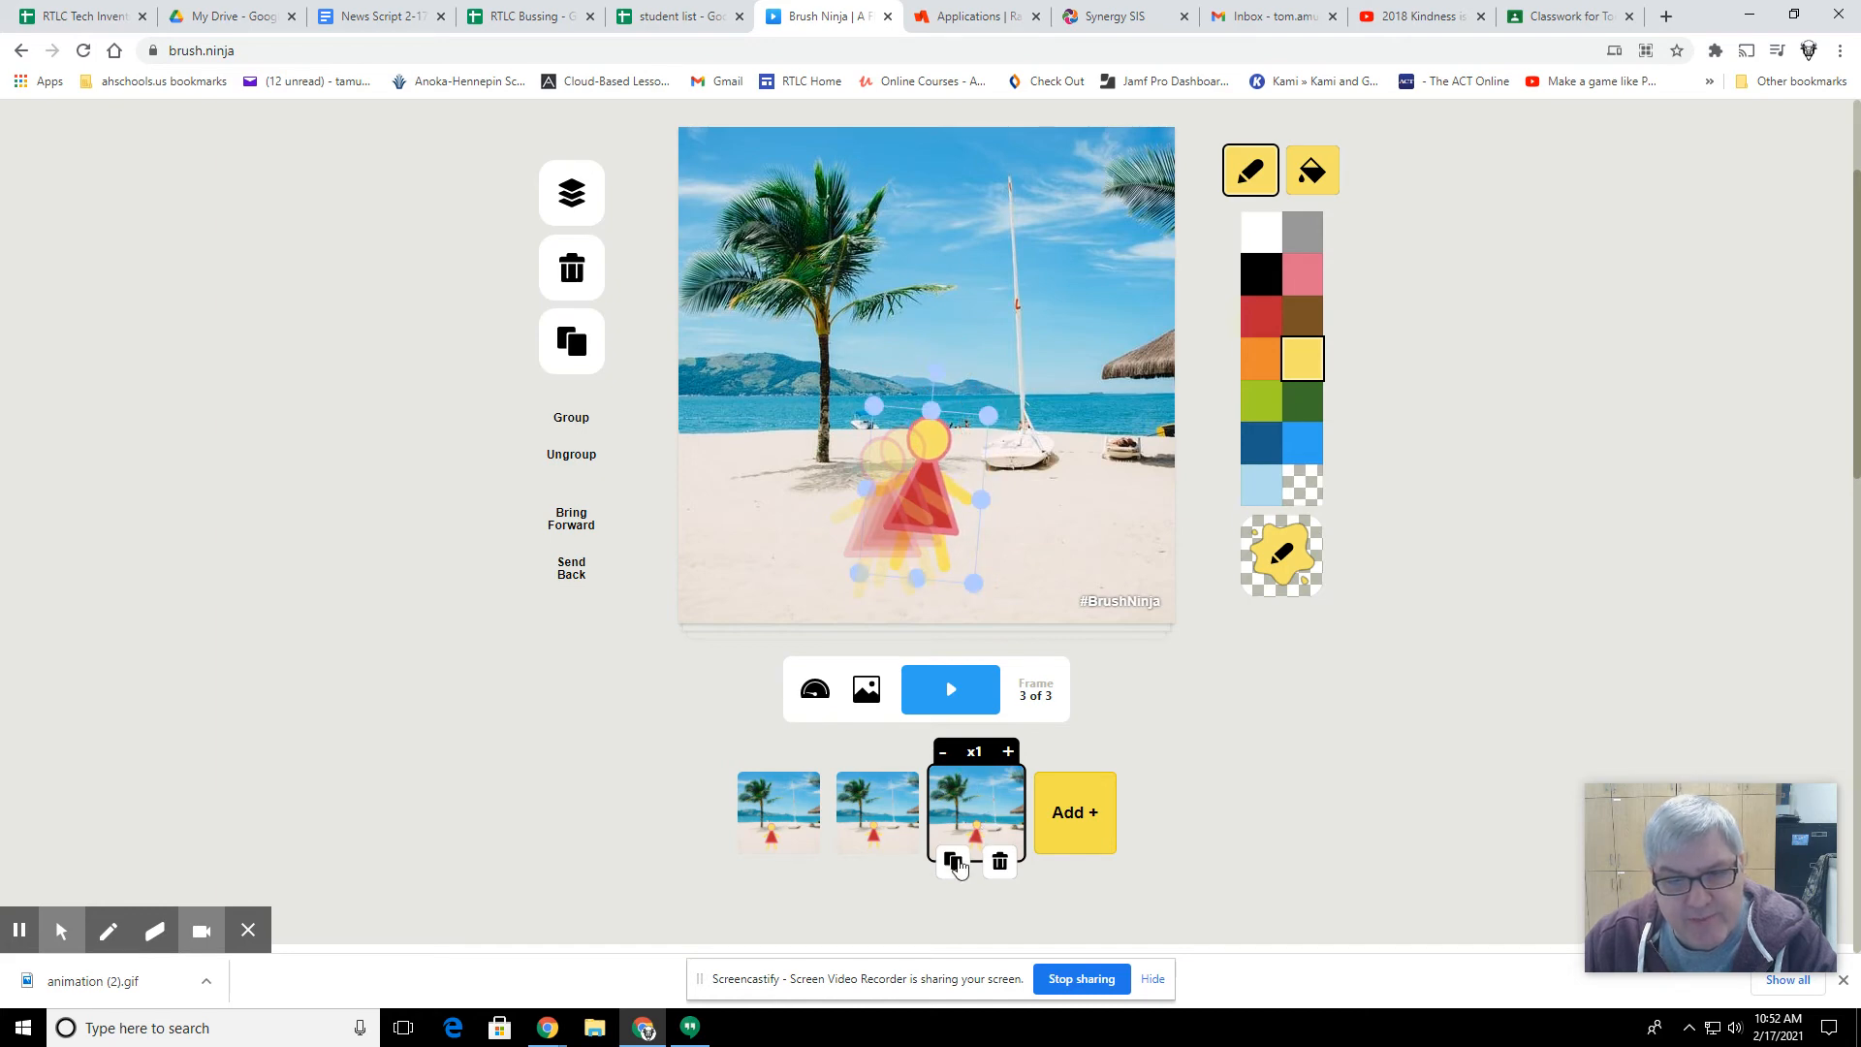
# Step: Duplicate the third frame and, in the fourth frame, move the figure toward the sailboat and turn it upright
pyautogui.click(950, 862)
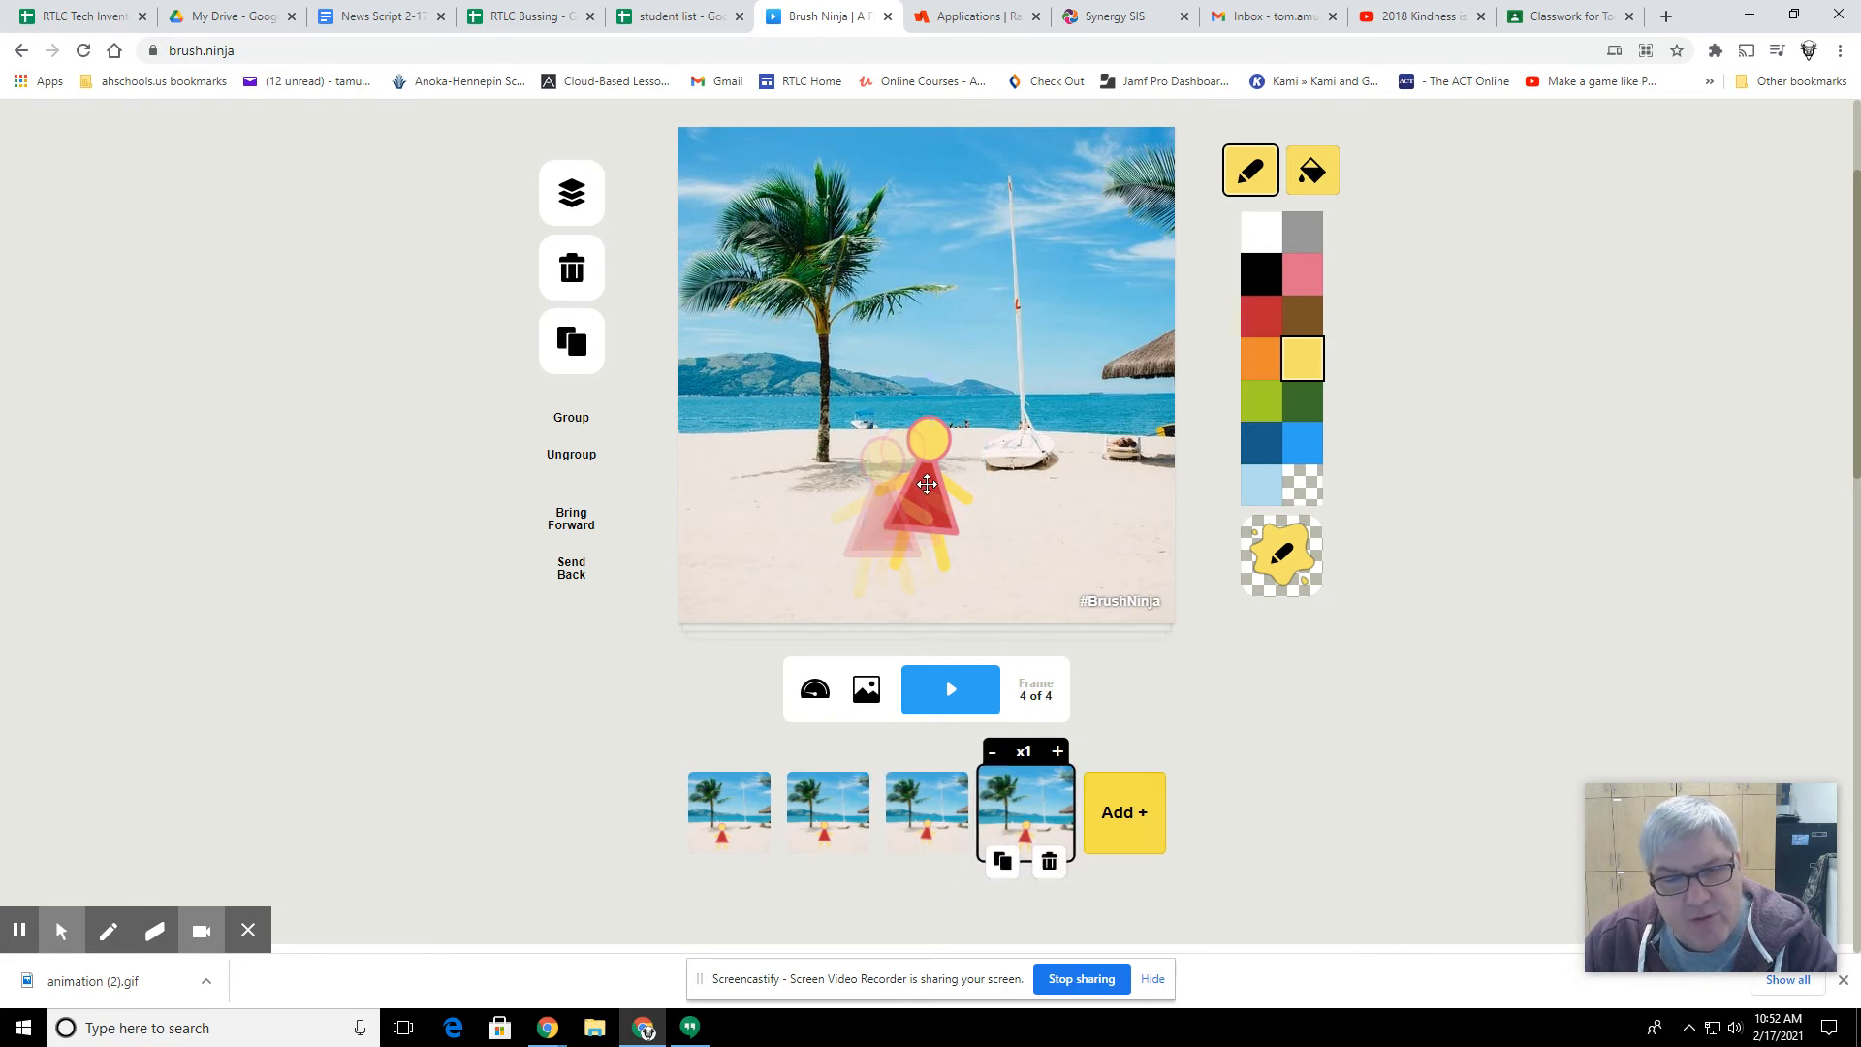
pyautogui.moveTo(926, 483); pyautogui.dragTo(952, 465)
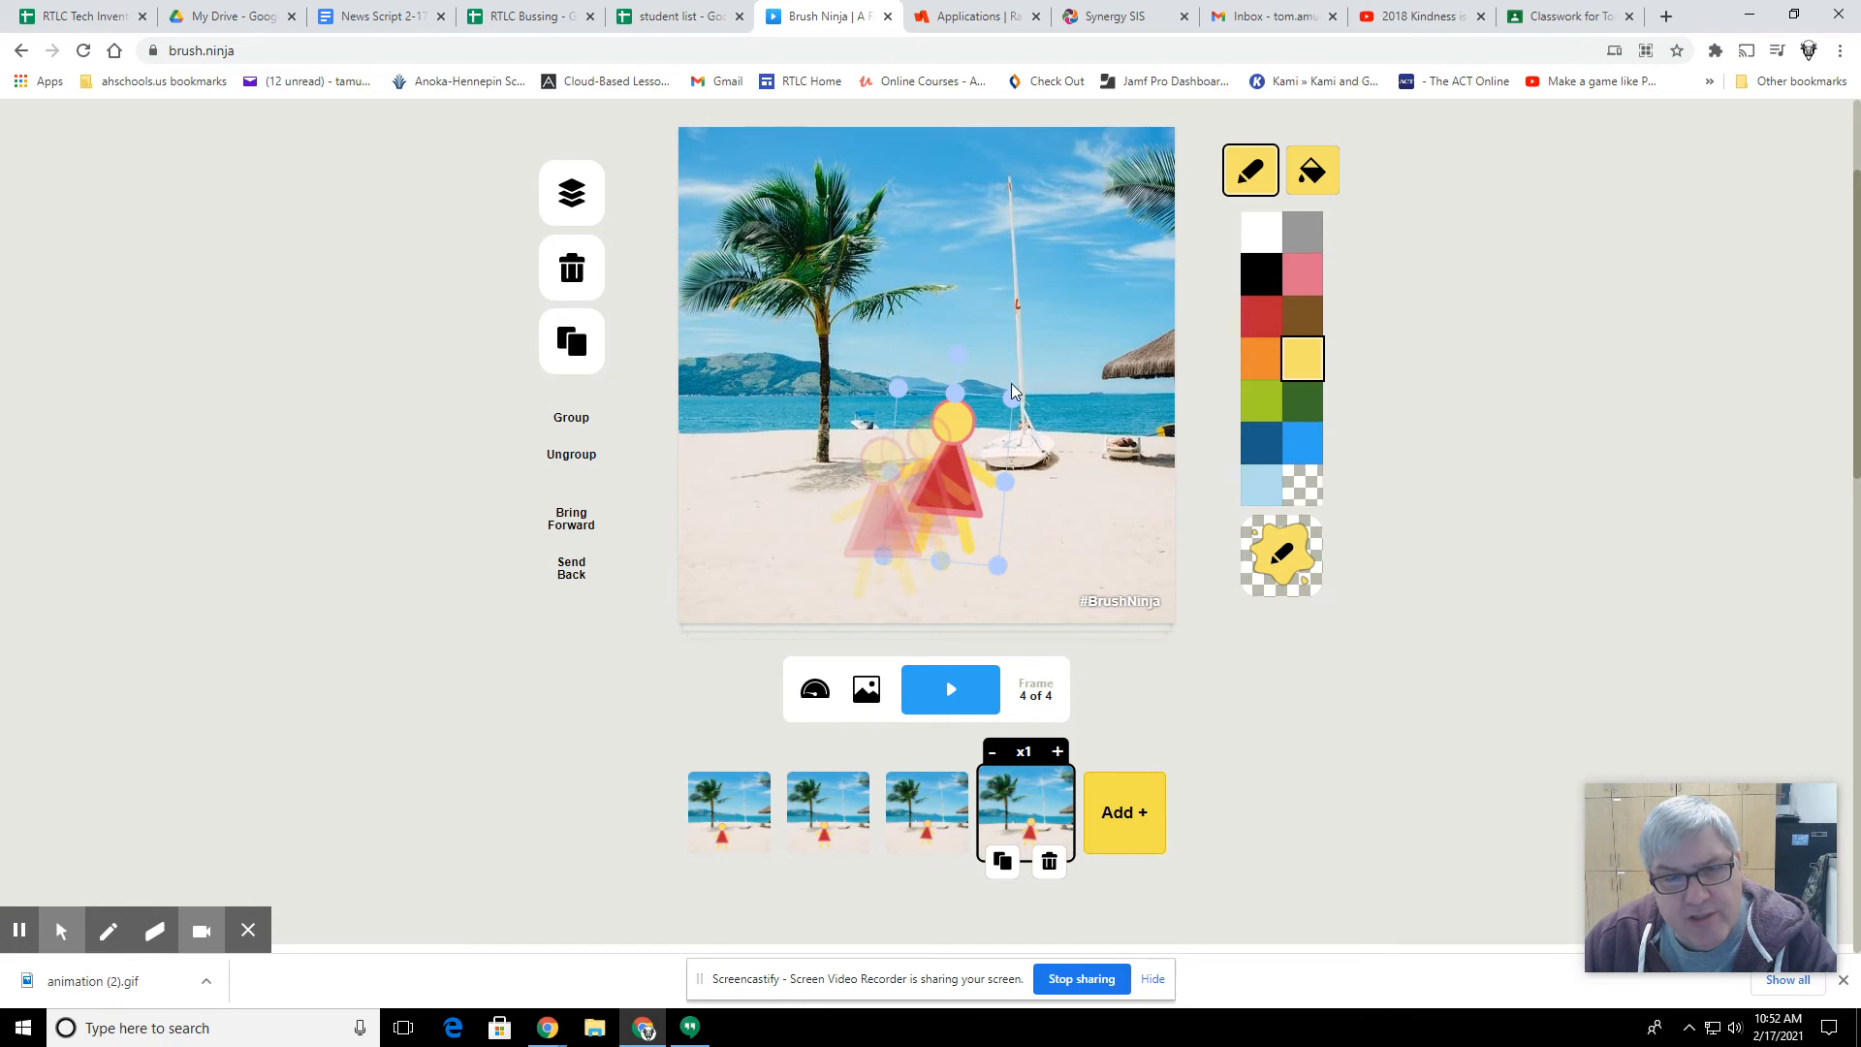
pyautogui.moveTo(1011, 390); pyautogui.dragTo(946, 361)
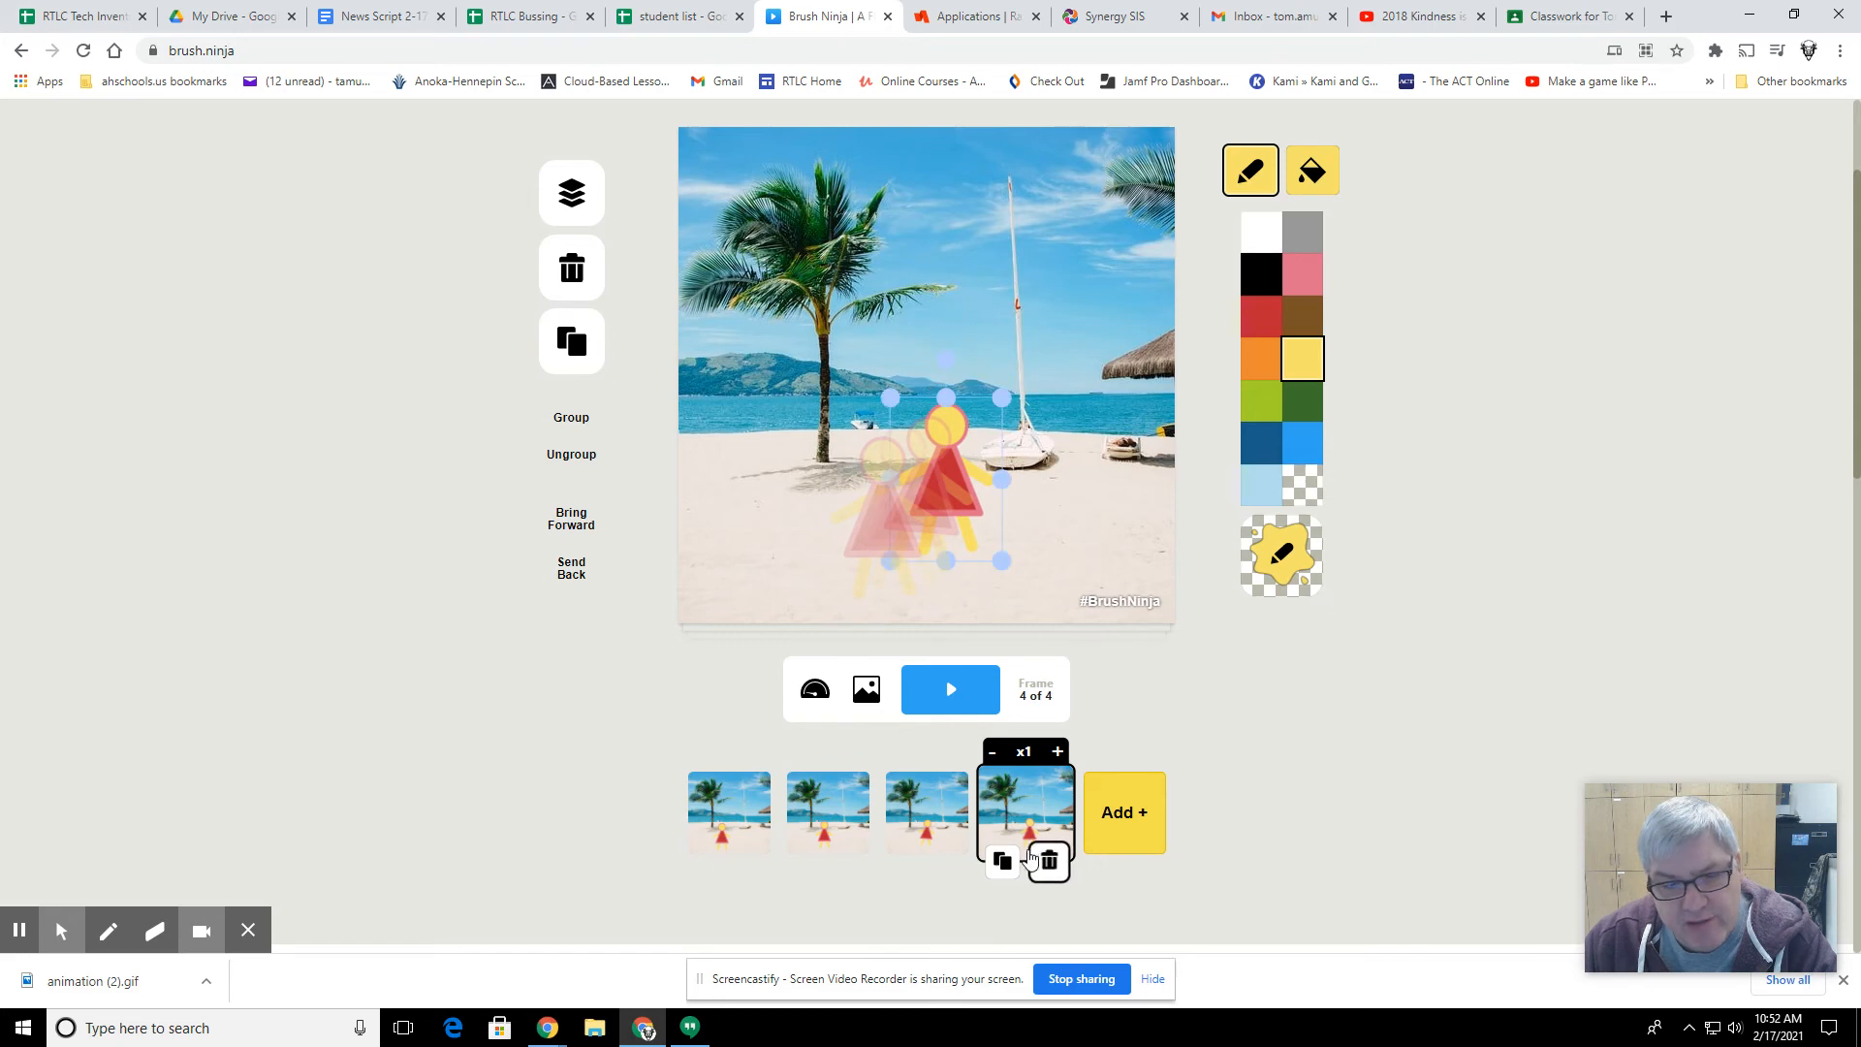
# Step: Duplicate the fourth frame and, in the fifth frame, shift the figure right, shrink it slightly and tilt it counterclockwise
pyautogui.click(998, 861)
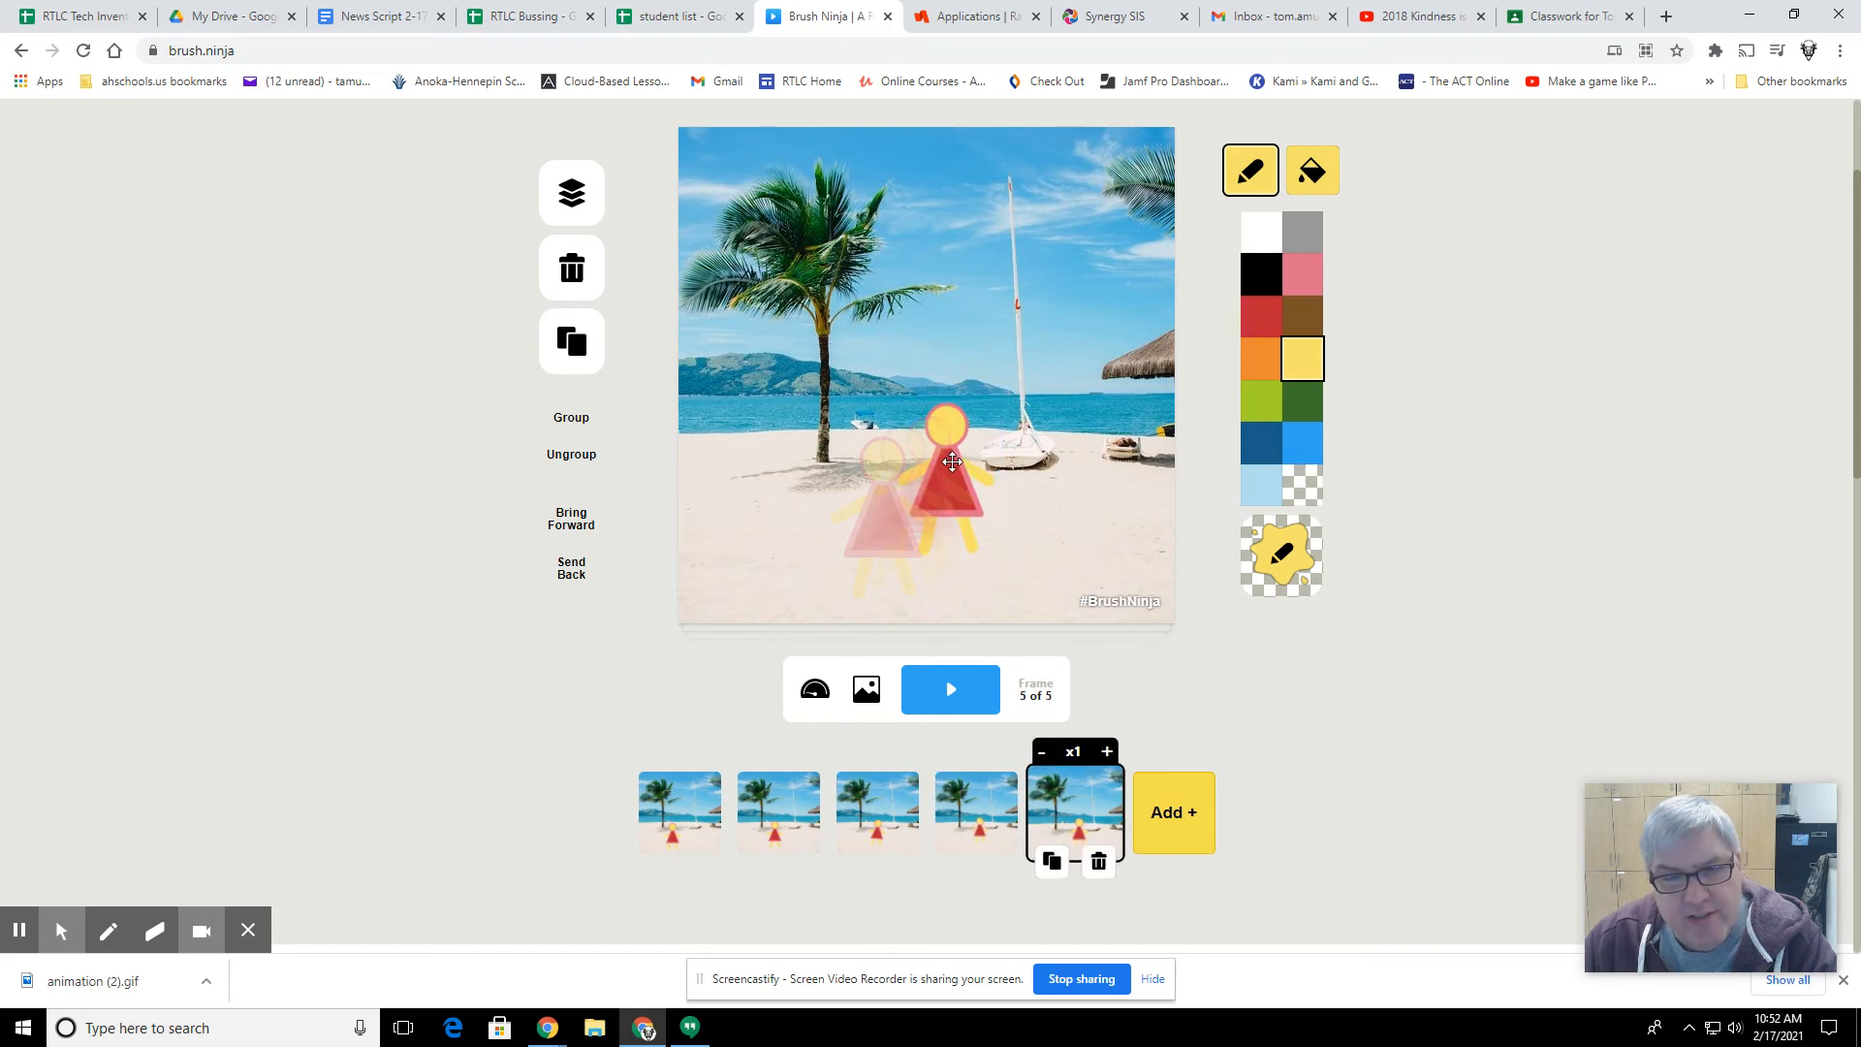
pyautogui.moveTo(947, 483); pyautogui.dragTo(966, 470)
pyautogui.moveTo(966, 344); pyautogui.dragTo(1007, 393)
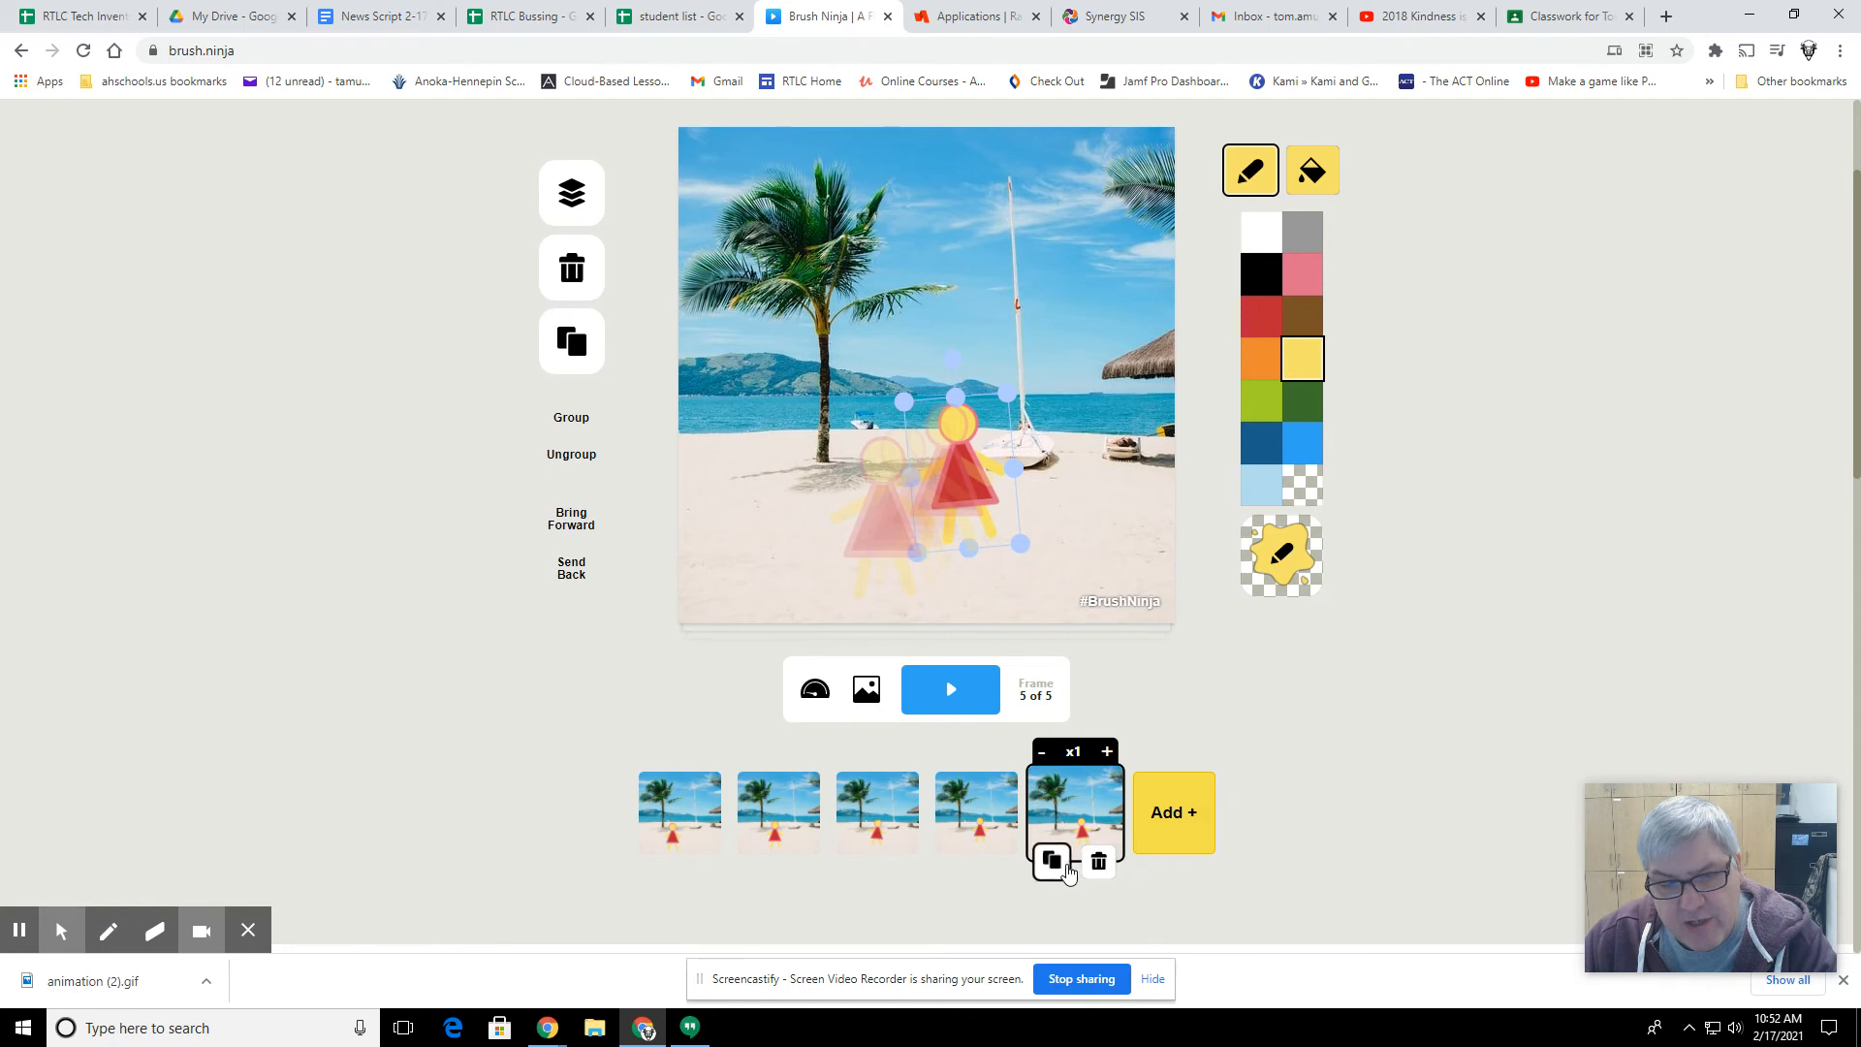
# Step: Add a sixth and a seventh frame by duplication, making the figure smaller and farther up the beach in each
pyautogui.click(1052, 861)
pyautogui.moveTo(966, 461); pyautogui.dragTo(996, 389)
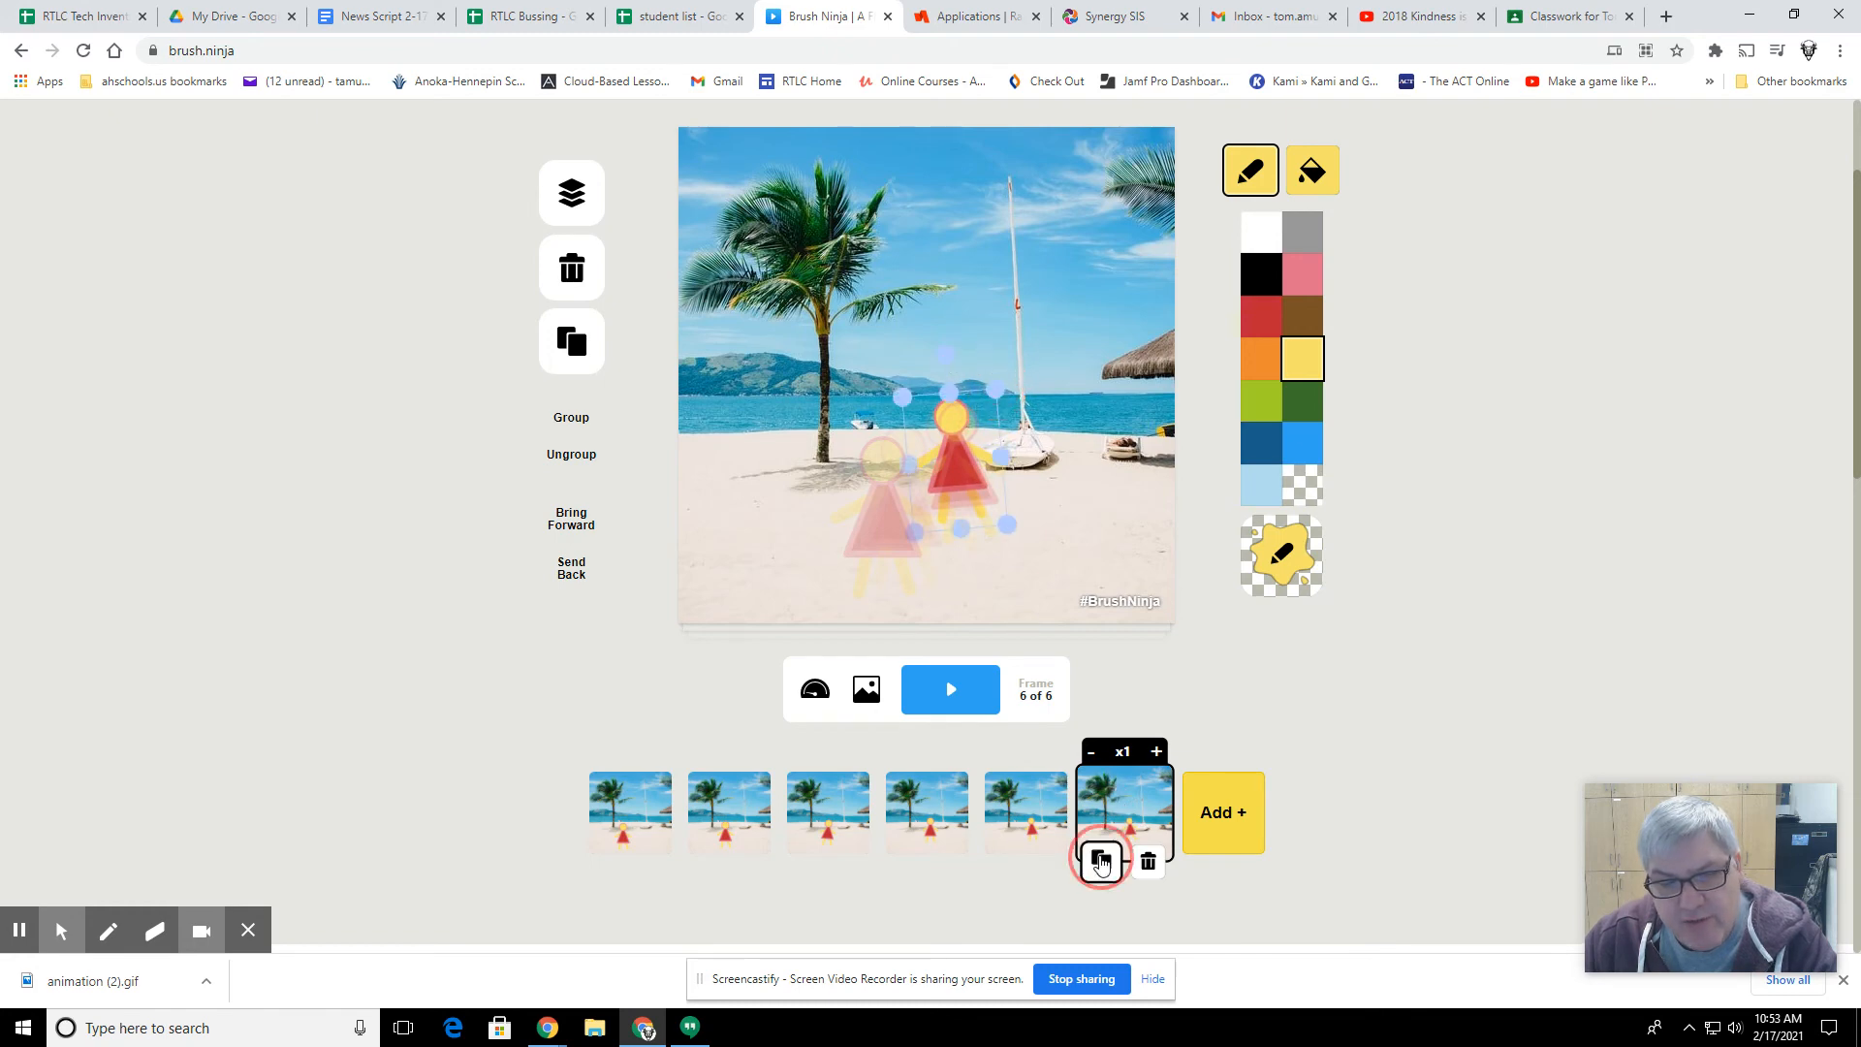
pyautogui.click(1101, 861)
pyautogui.moveTo(969, 478); pyautogui.dragTo(966, 451)
pyautogui.moveTo(903, 373); pyautogui.dragTo(912, 384)
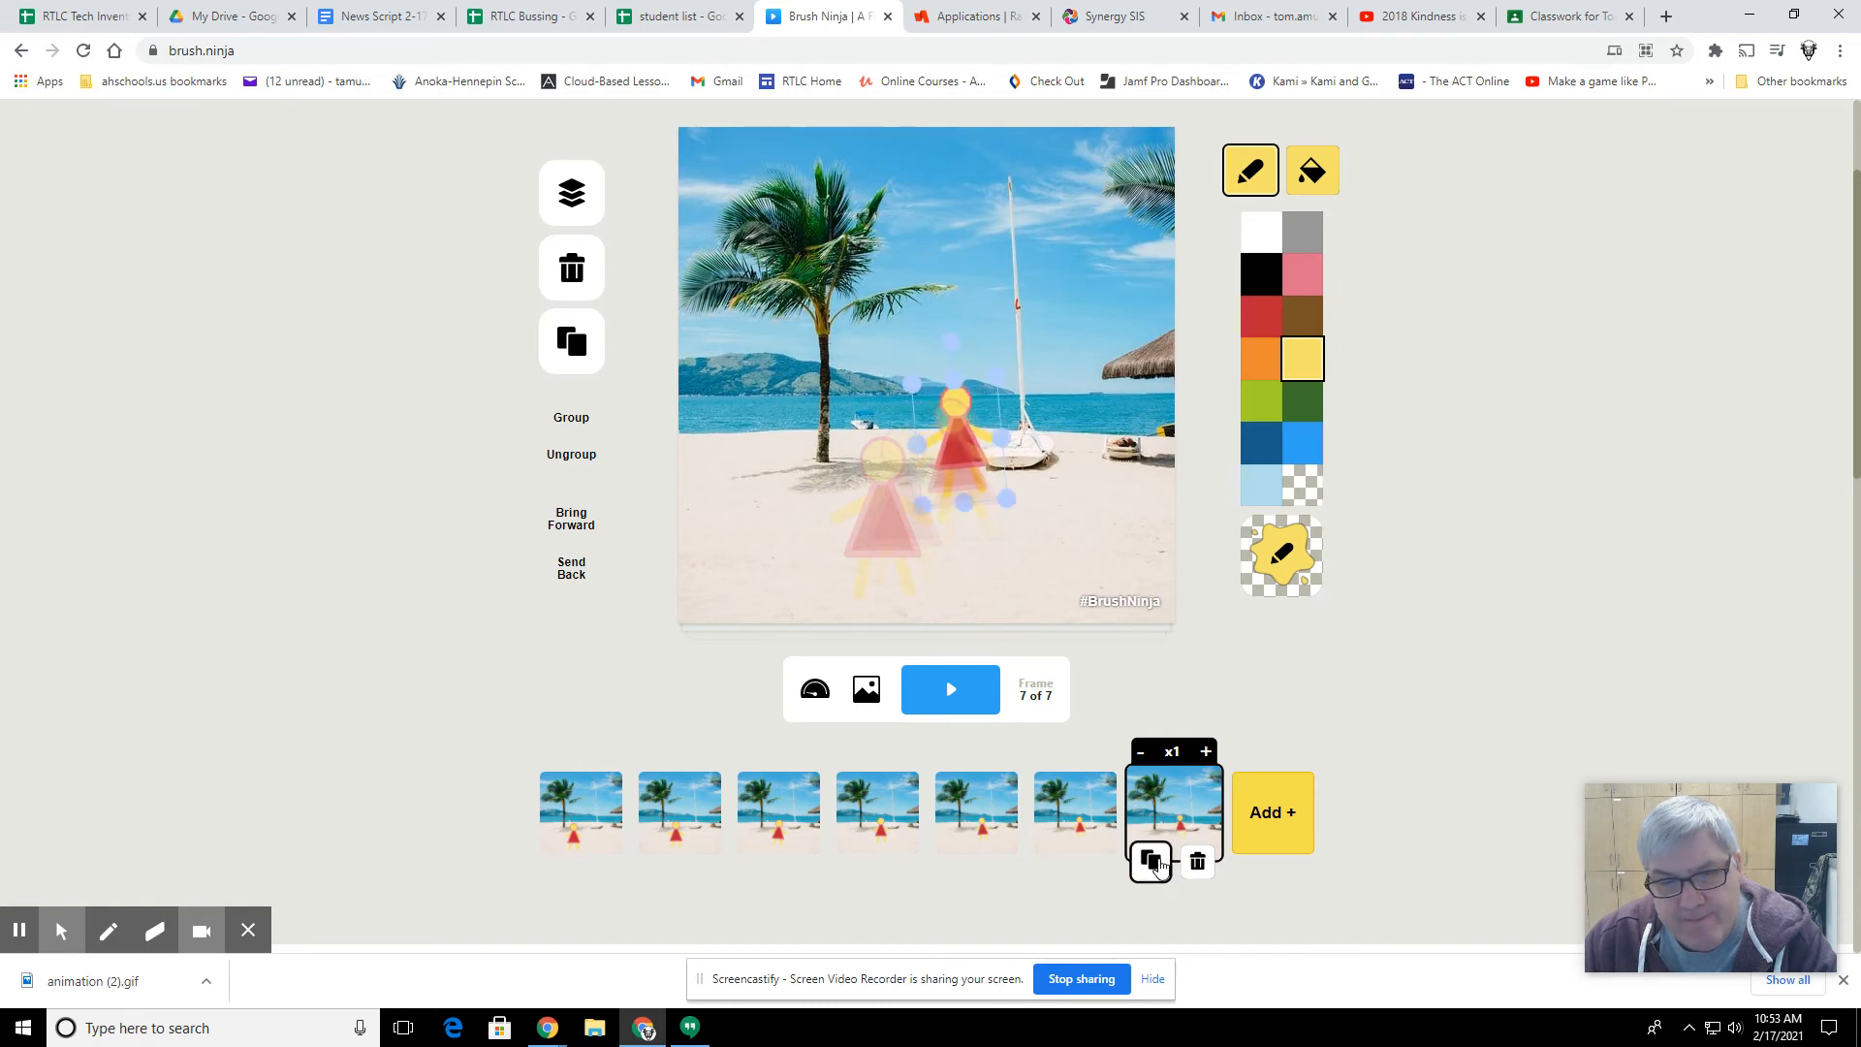
# Step: Add an eighth and a ninth frame by duplication, turning the figure upright and shrinking it further toward the waterline
pyautogui.click(1149, 857)
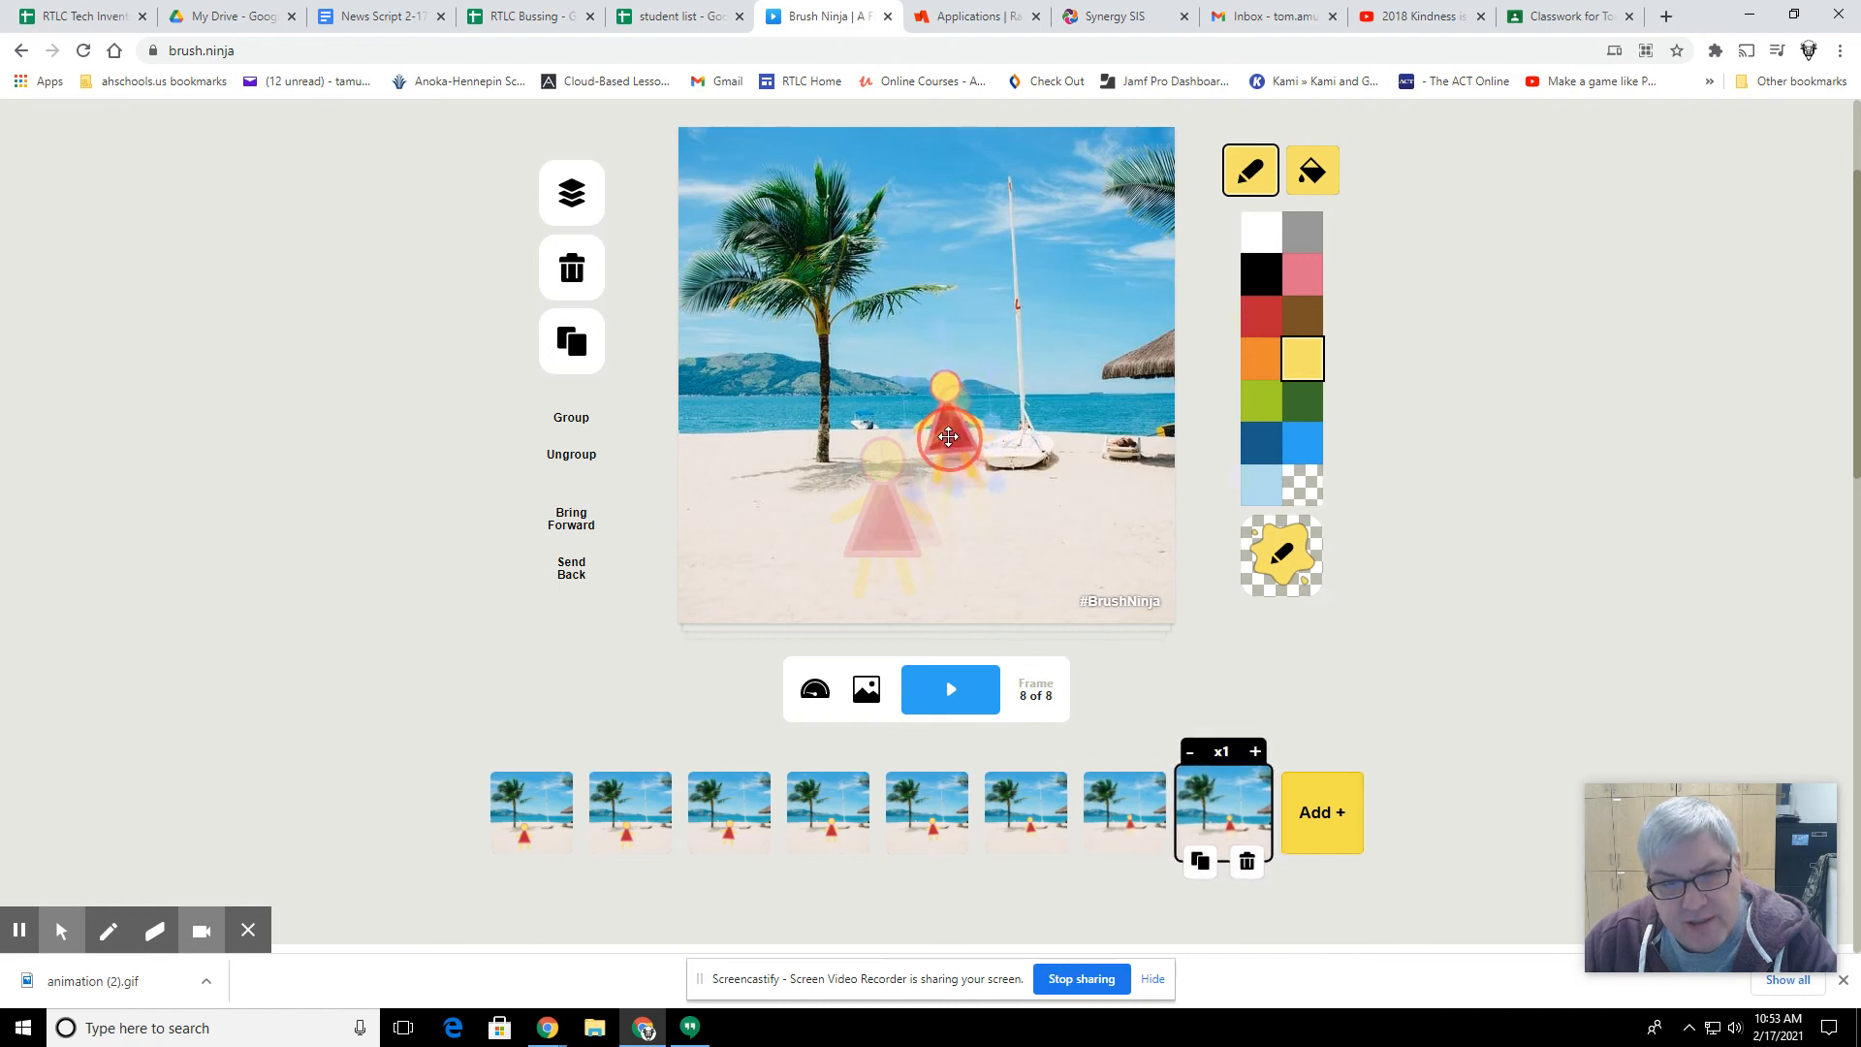
pyautogui.click(937, 413)
pyautogui.moveTo(896, 369); pyautogui.dragTo(954, 340)
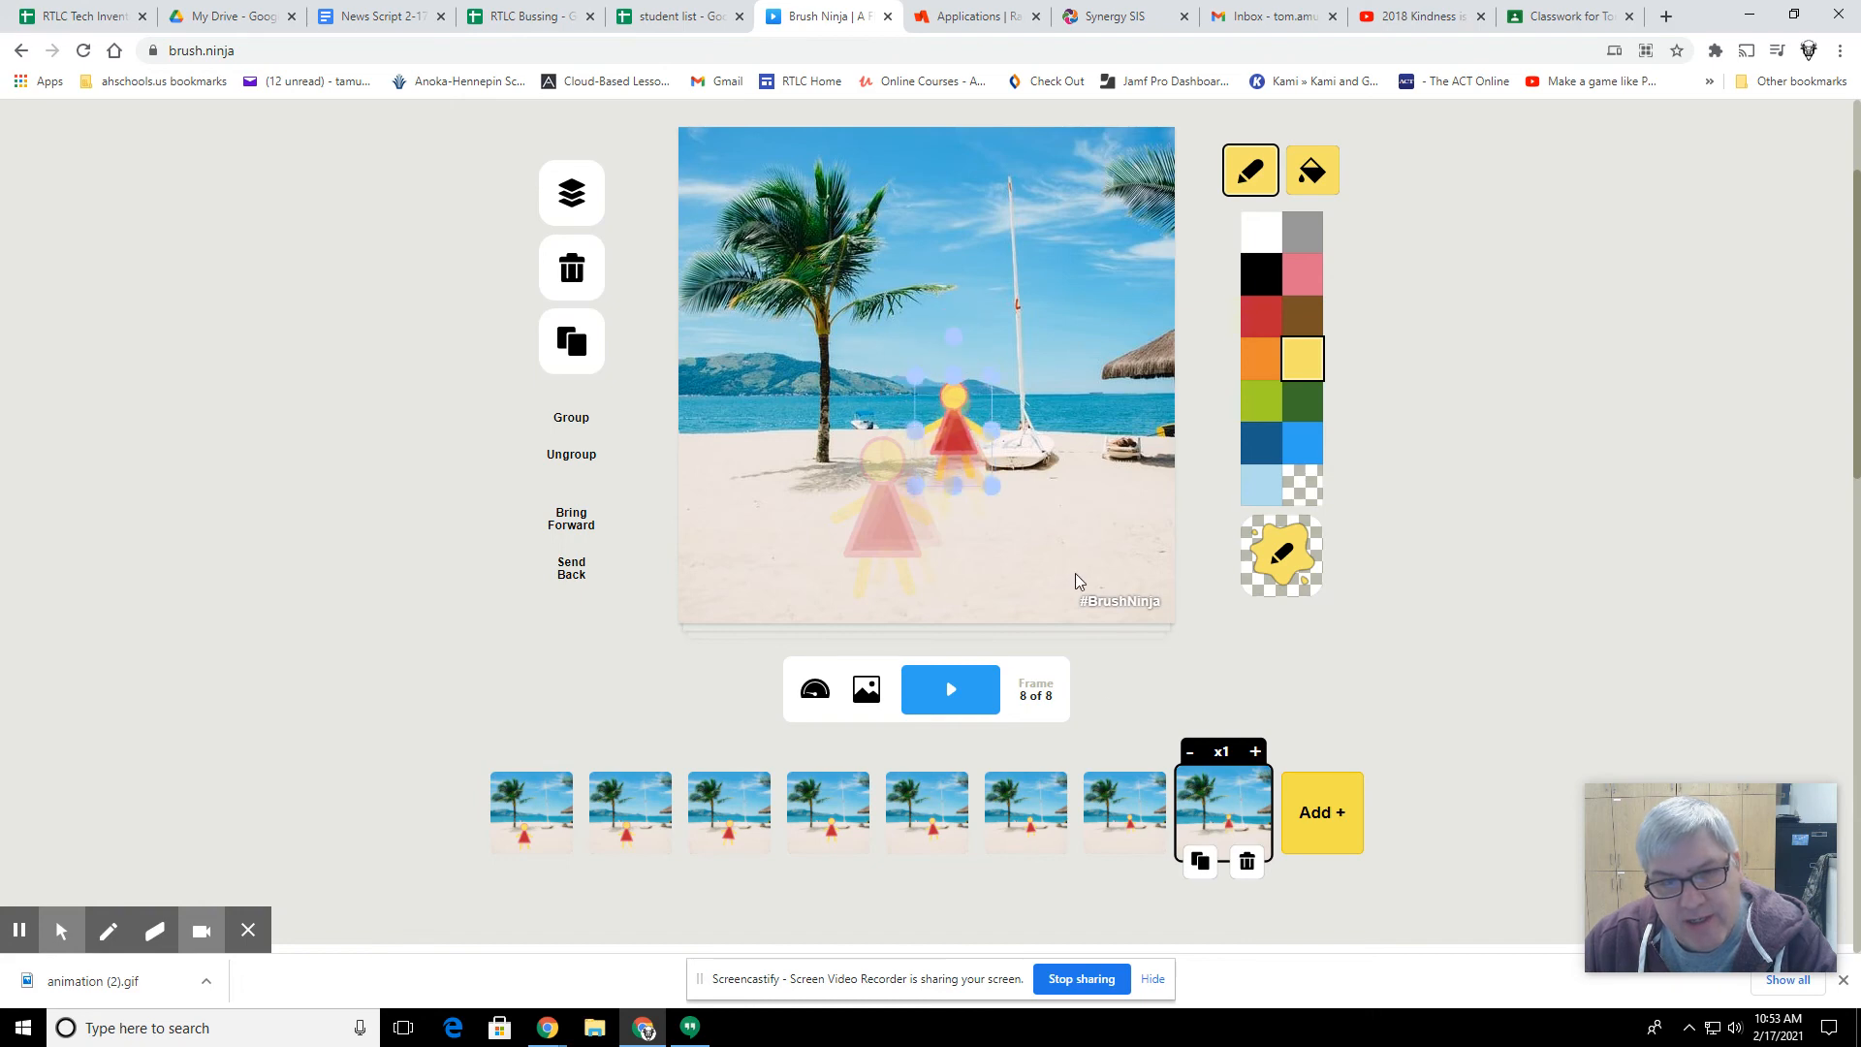
pyautogui.click(1200, 861)
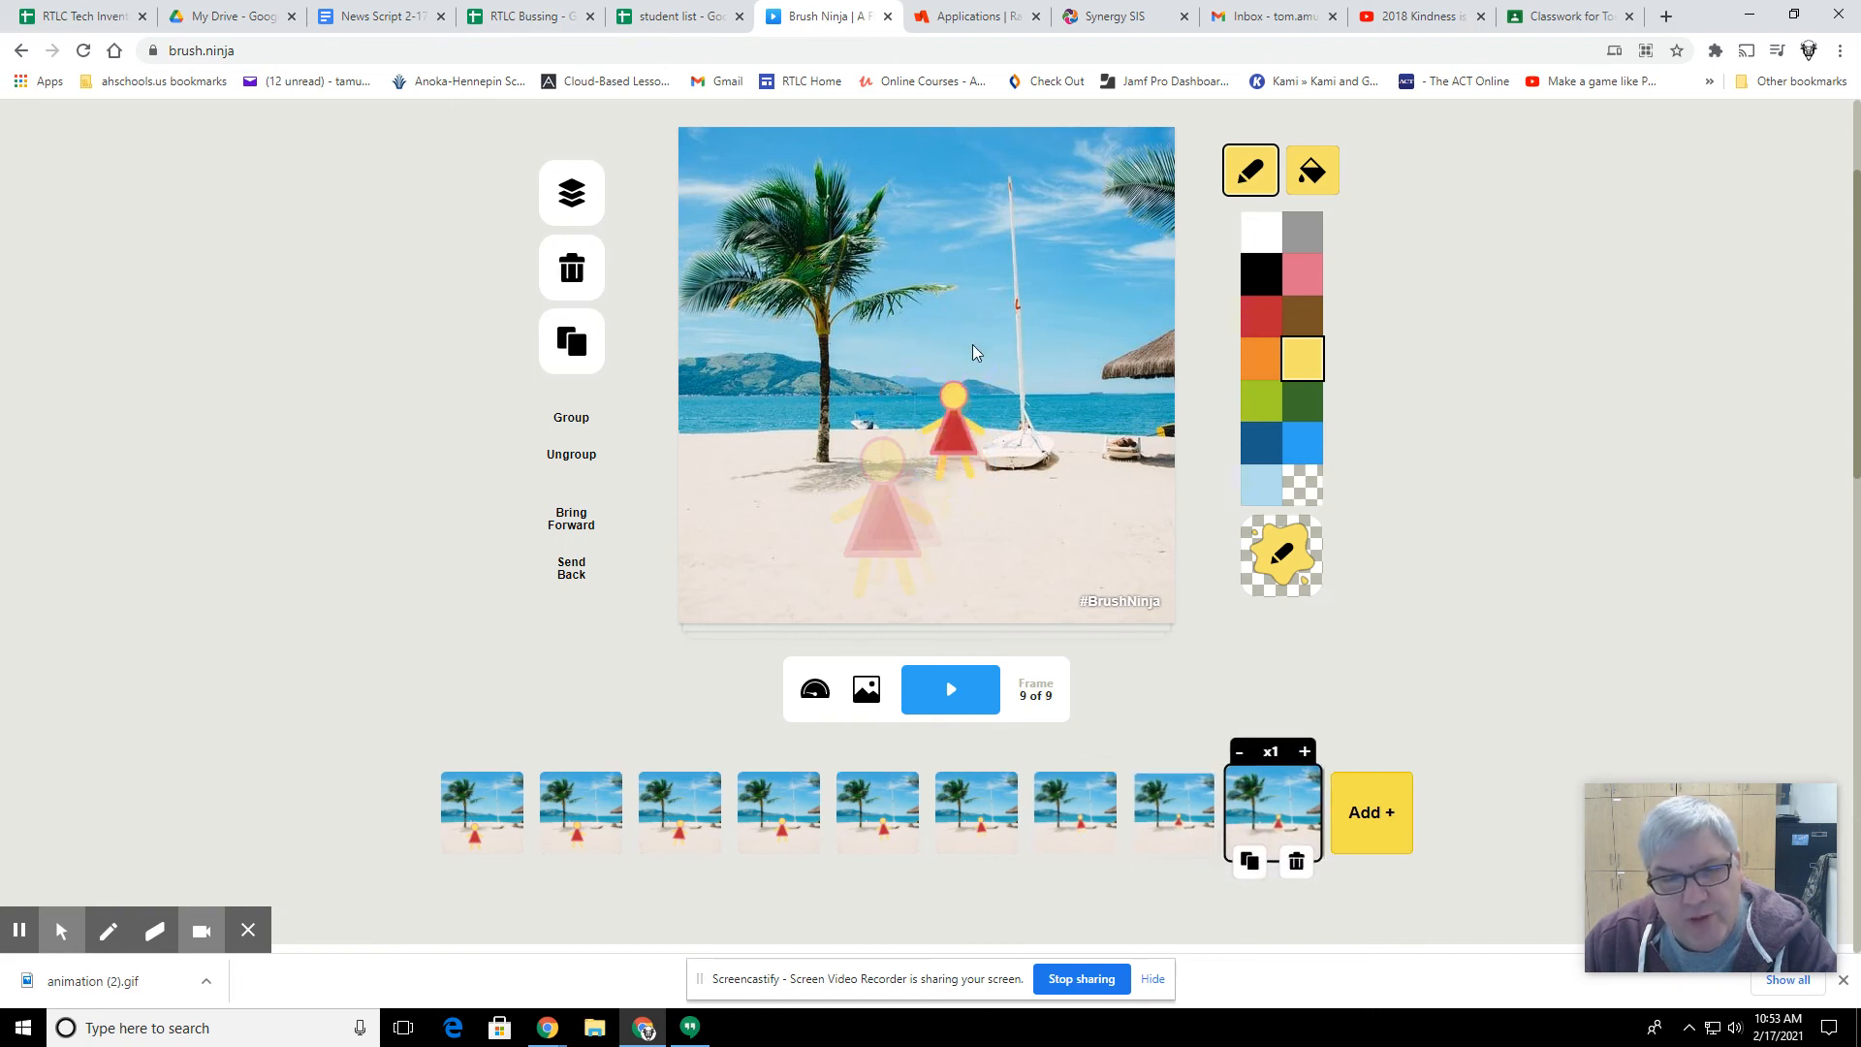
pyautogui.moveTo(957, 430); pyautogui.dragTo(927, 361)
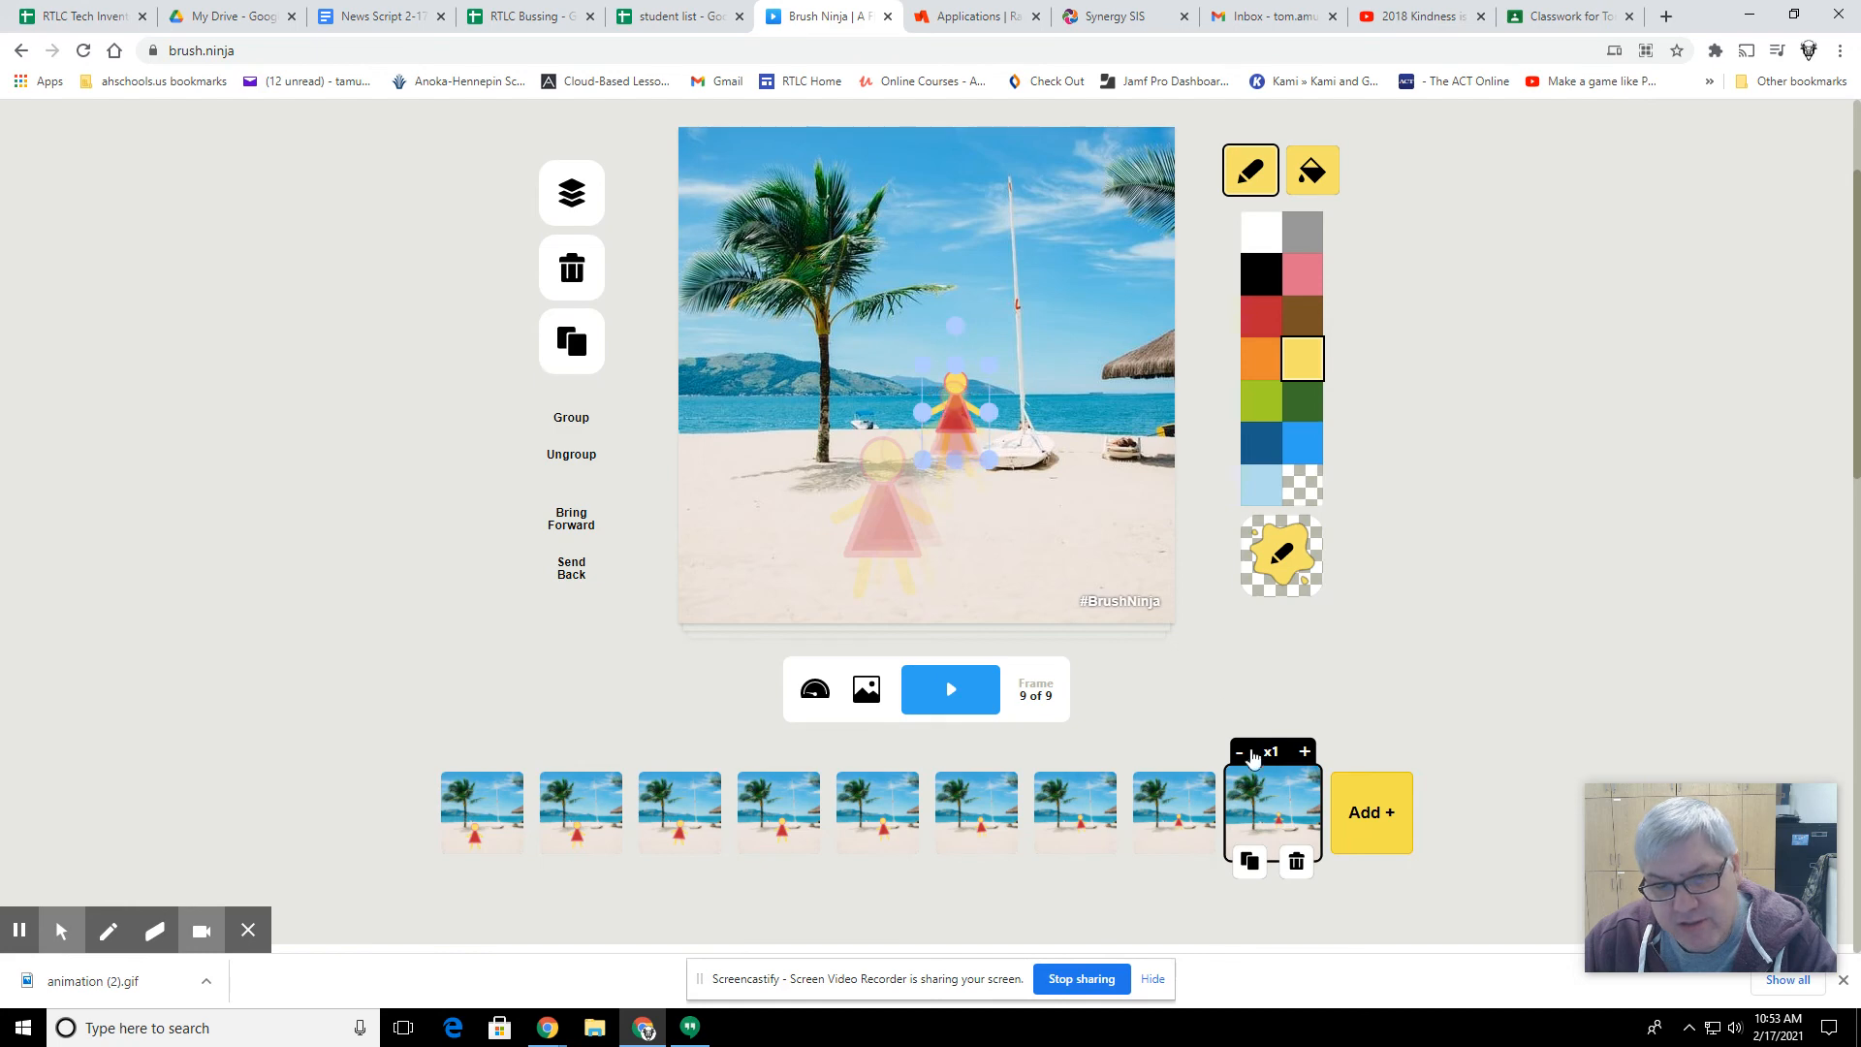
# Step: Duplicate the ninth frame and, in the tenth frame, move the figure right toward the sailboat and shrink it slightly
pyautogui.click(1250, 861)
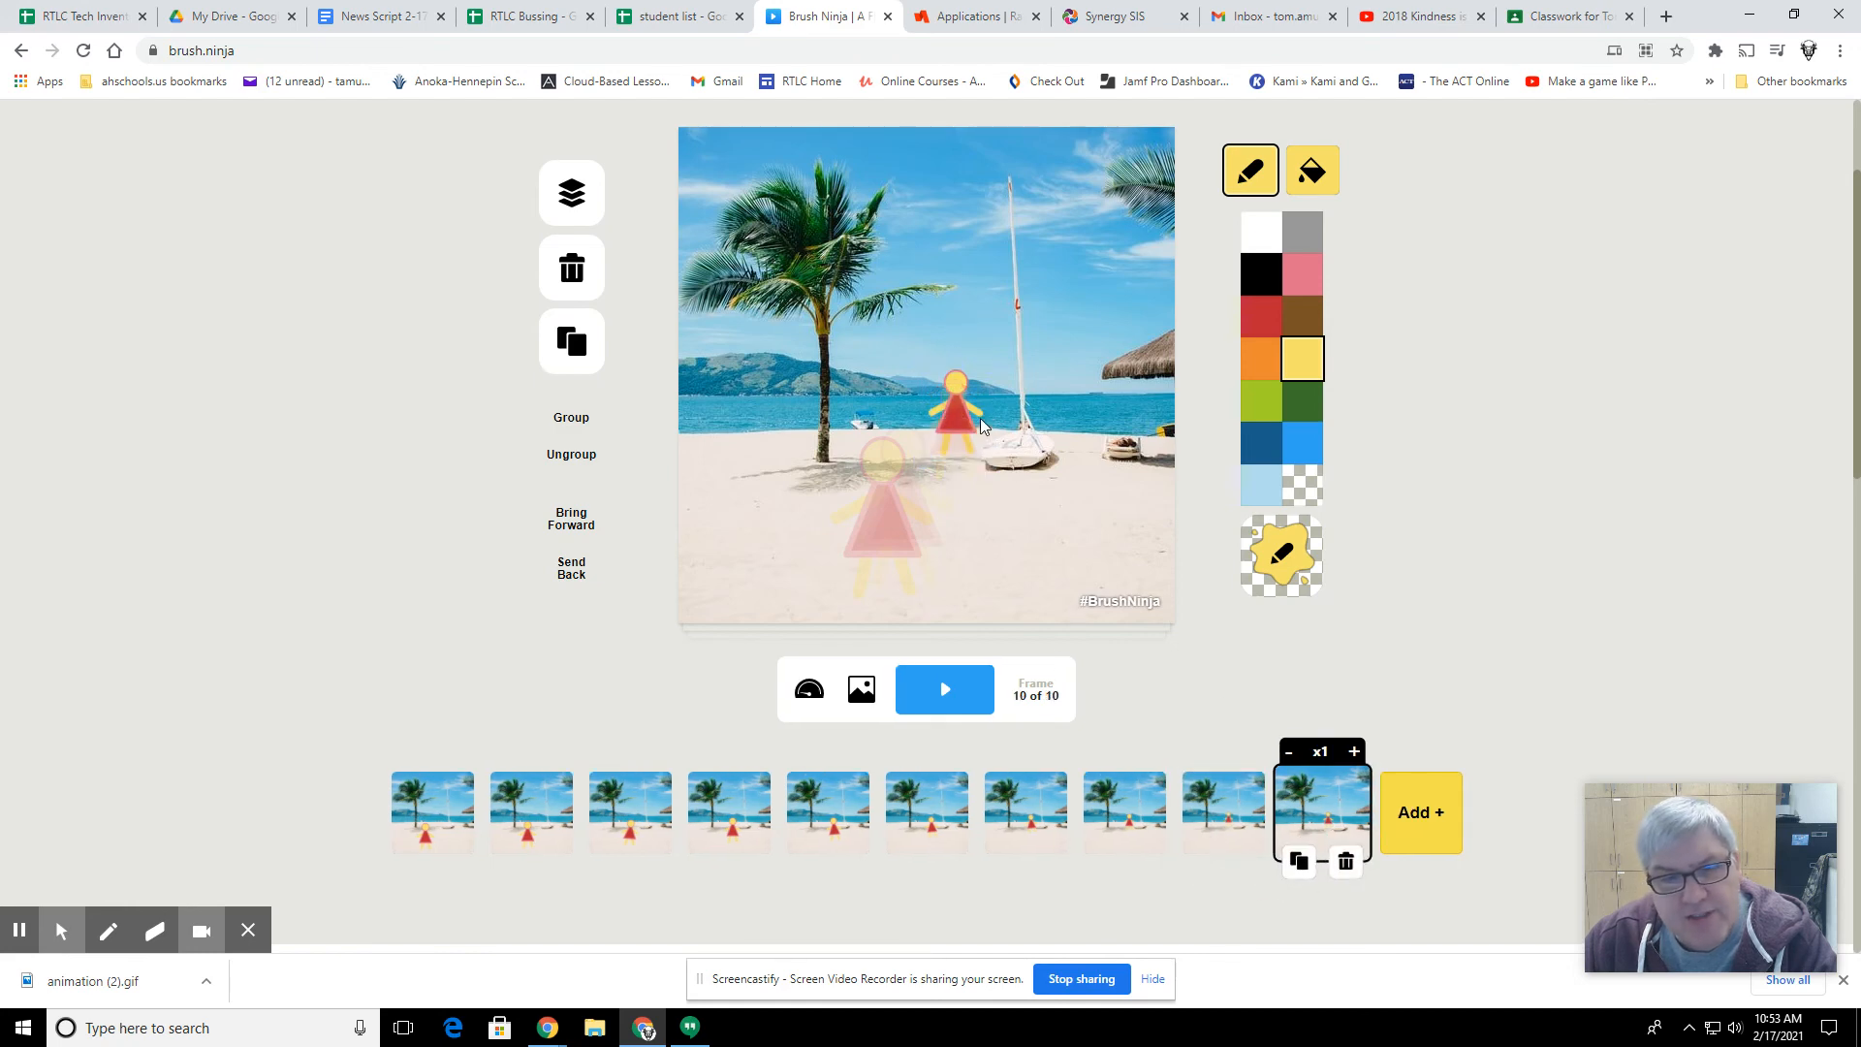
pyautogui.moveTo(971, 400); pyautogui.dragTo(967, 400)
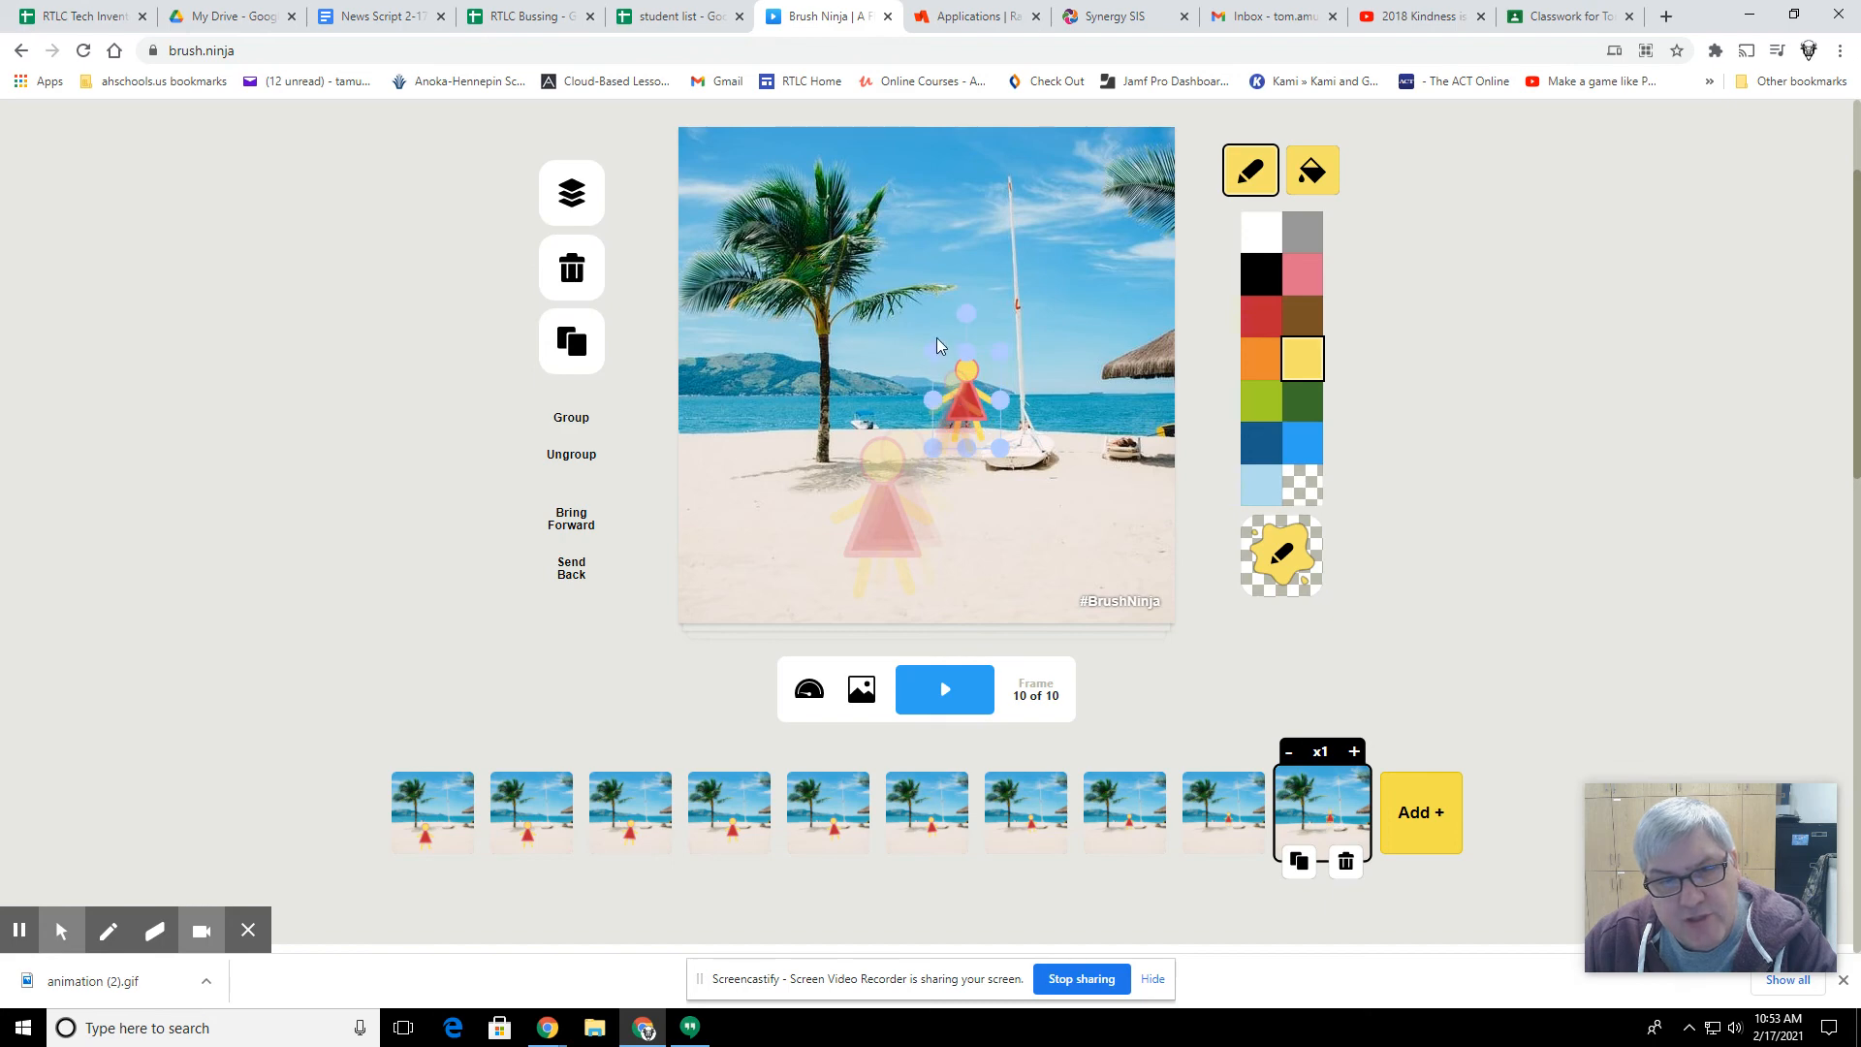
pyautogui.moveTo(936, 346); pyautogui.dragTo(944, 357)
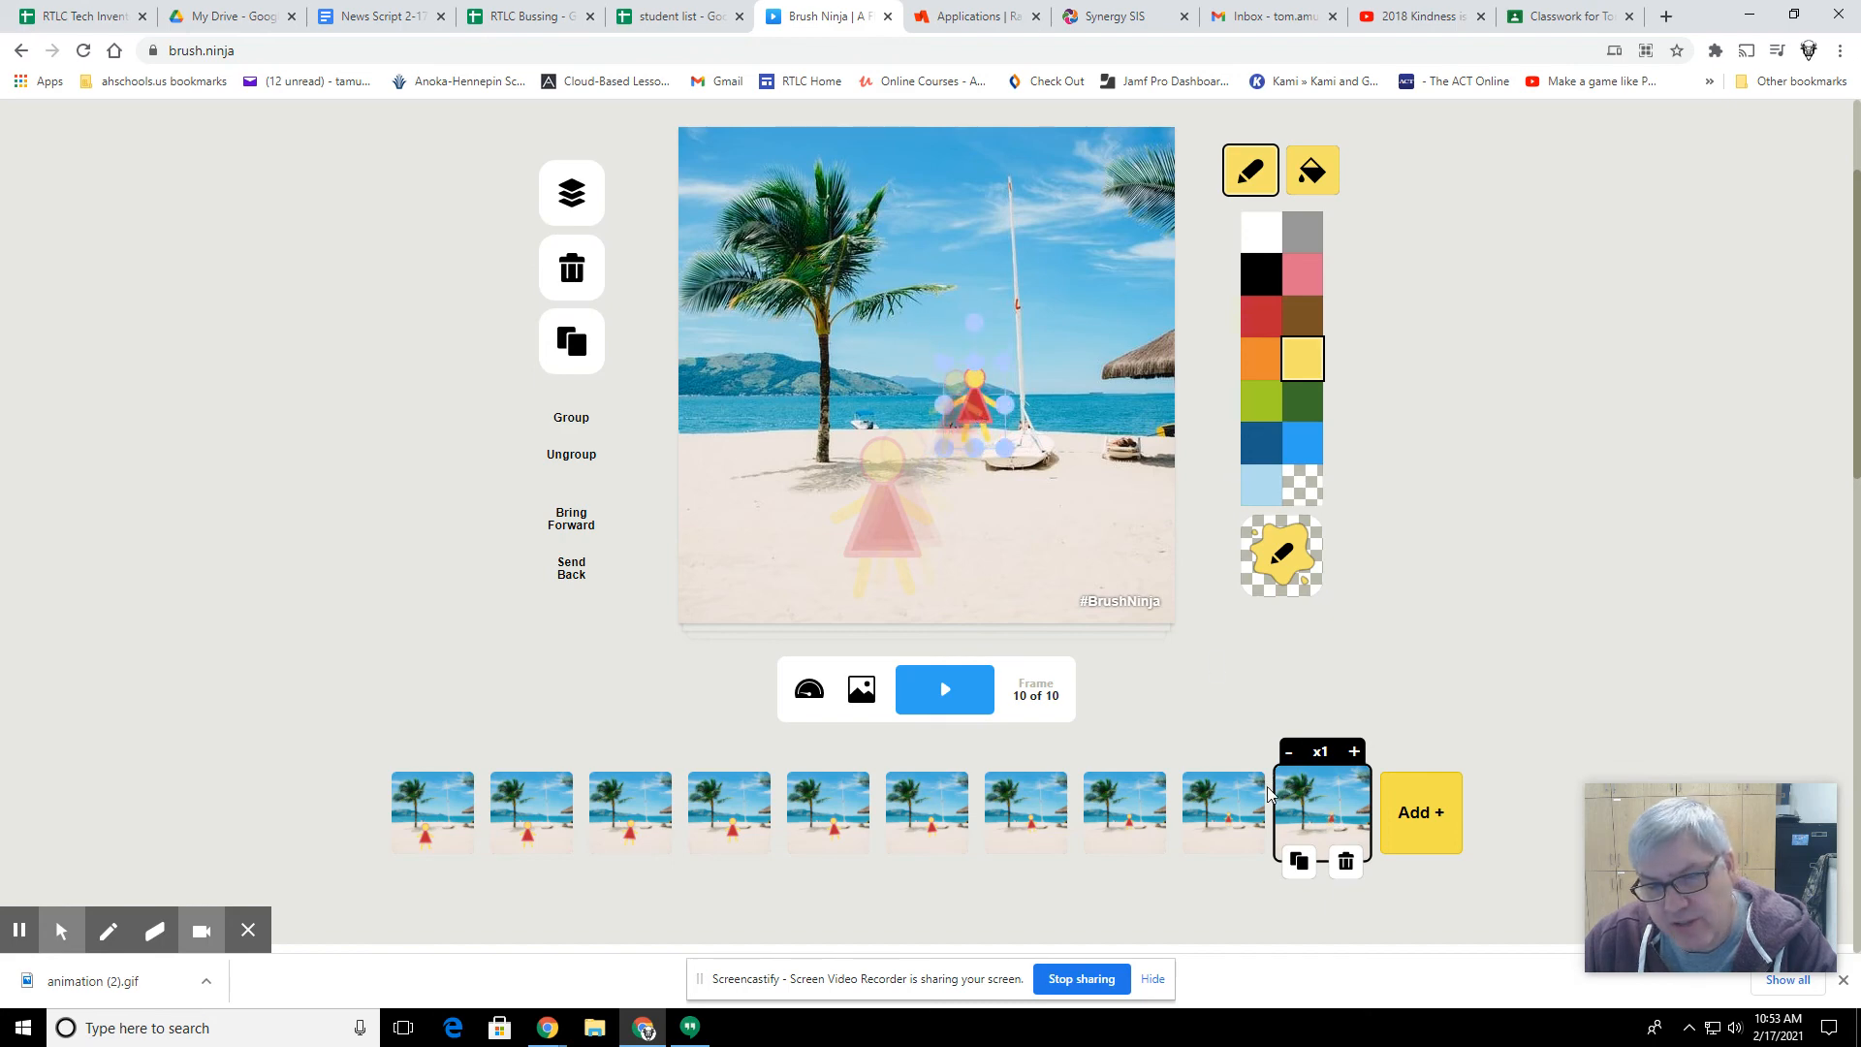
# Step: Duplicate the tenth frame and, in the eleventh frame, tilt the figure slightly and make it smaller
pyautogui.click(1299, 860)
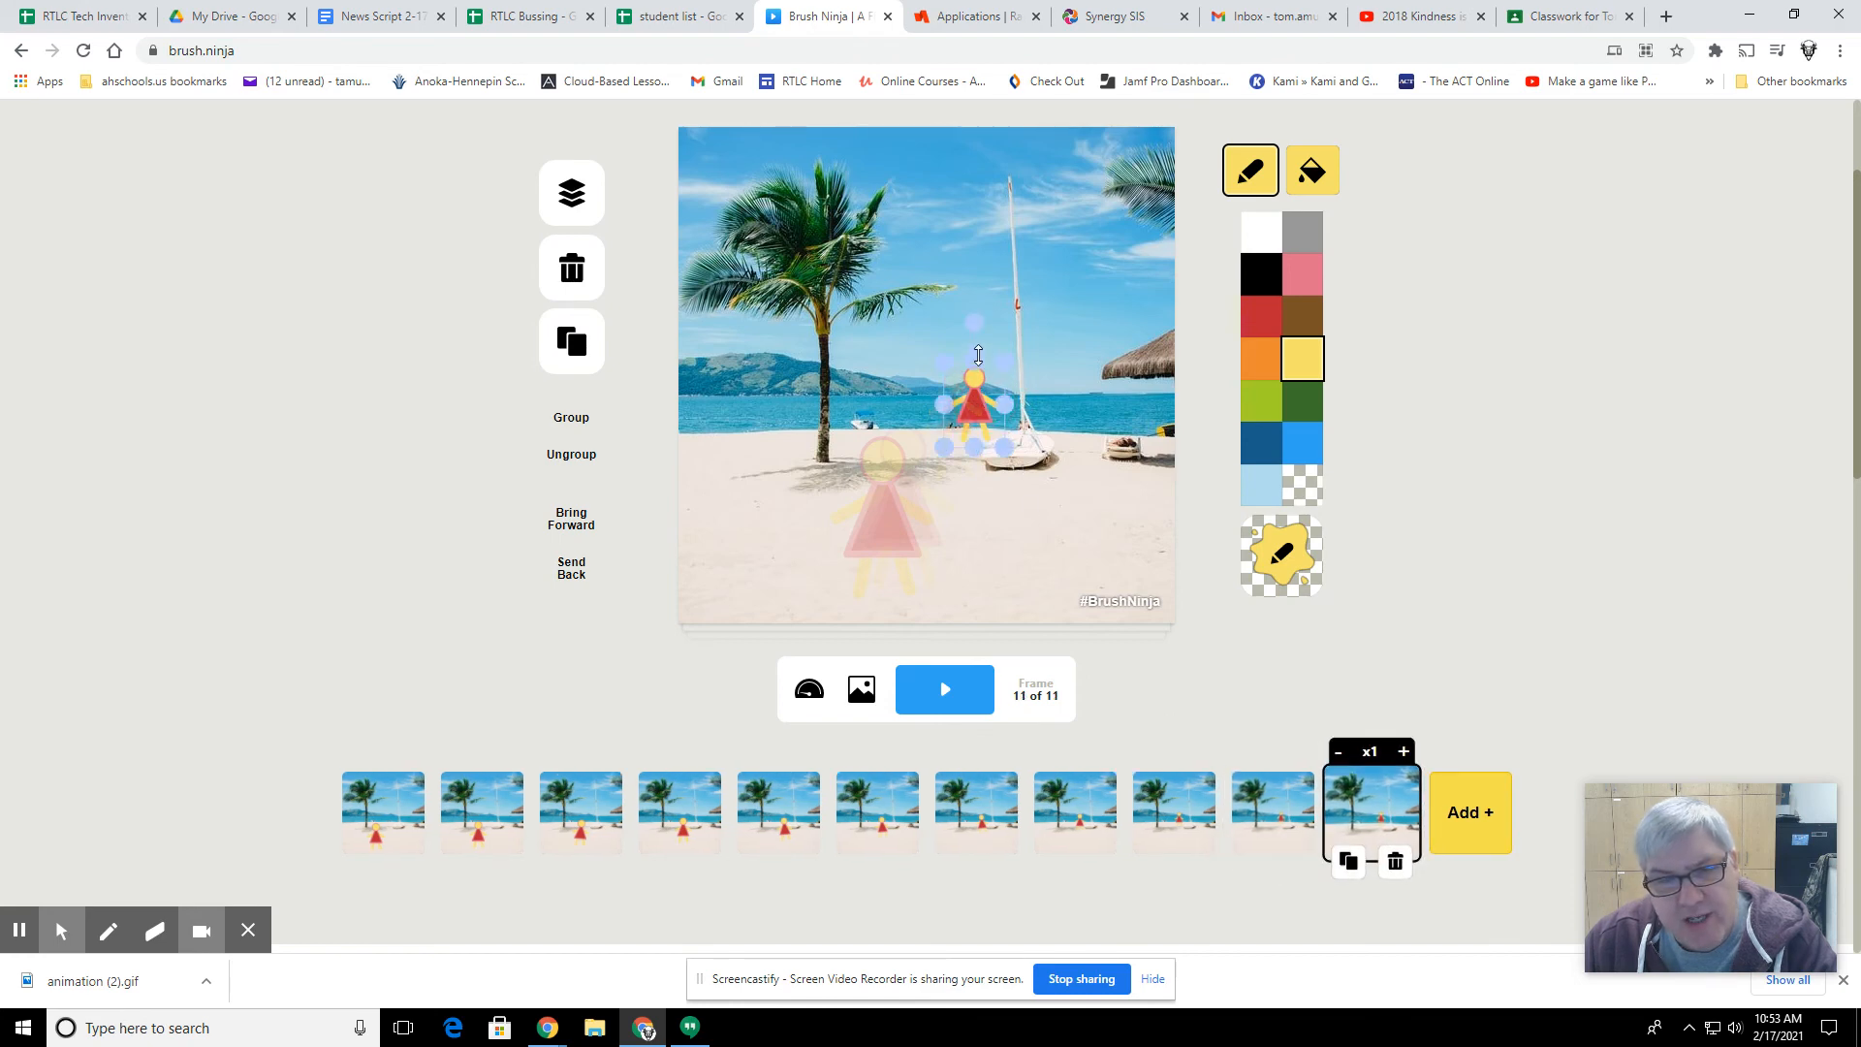
pyautogui.moveTo(981, 328); pyautogui.dragTo(989, 327)
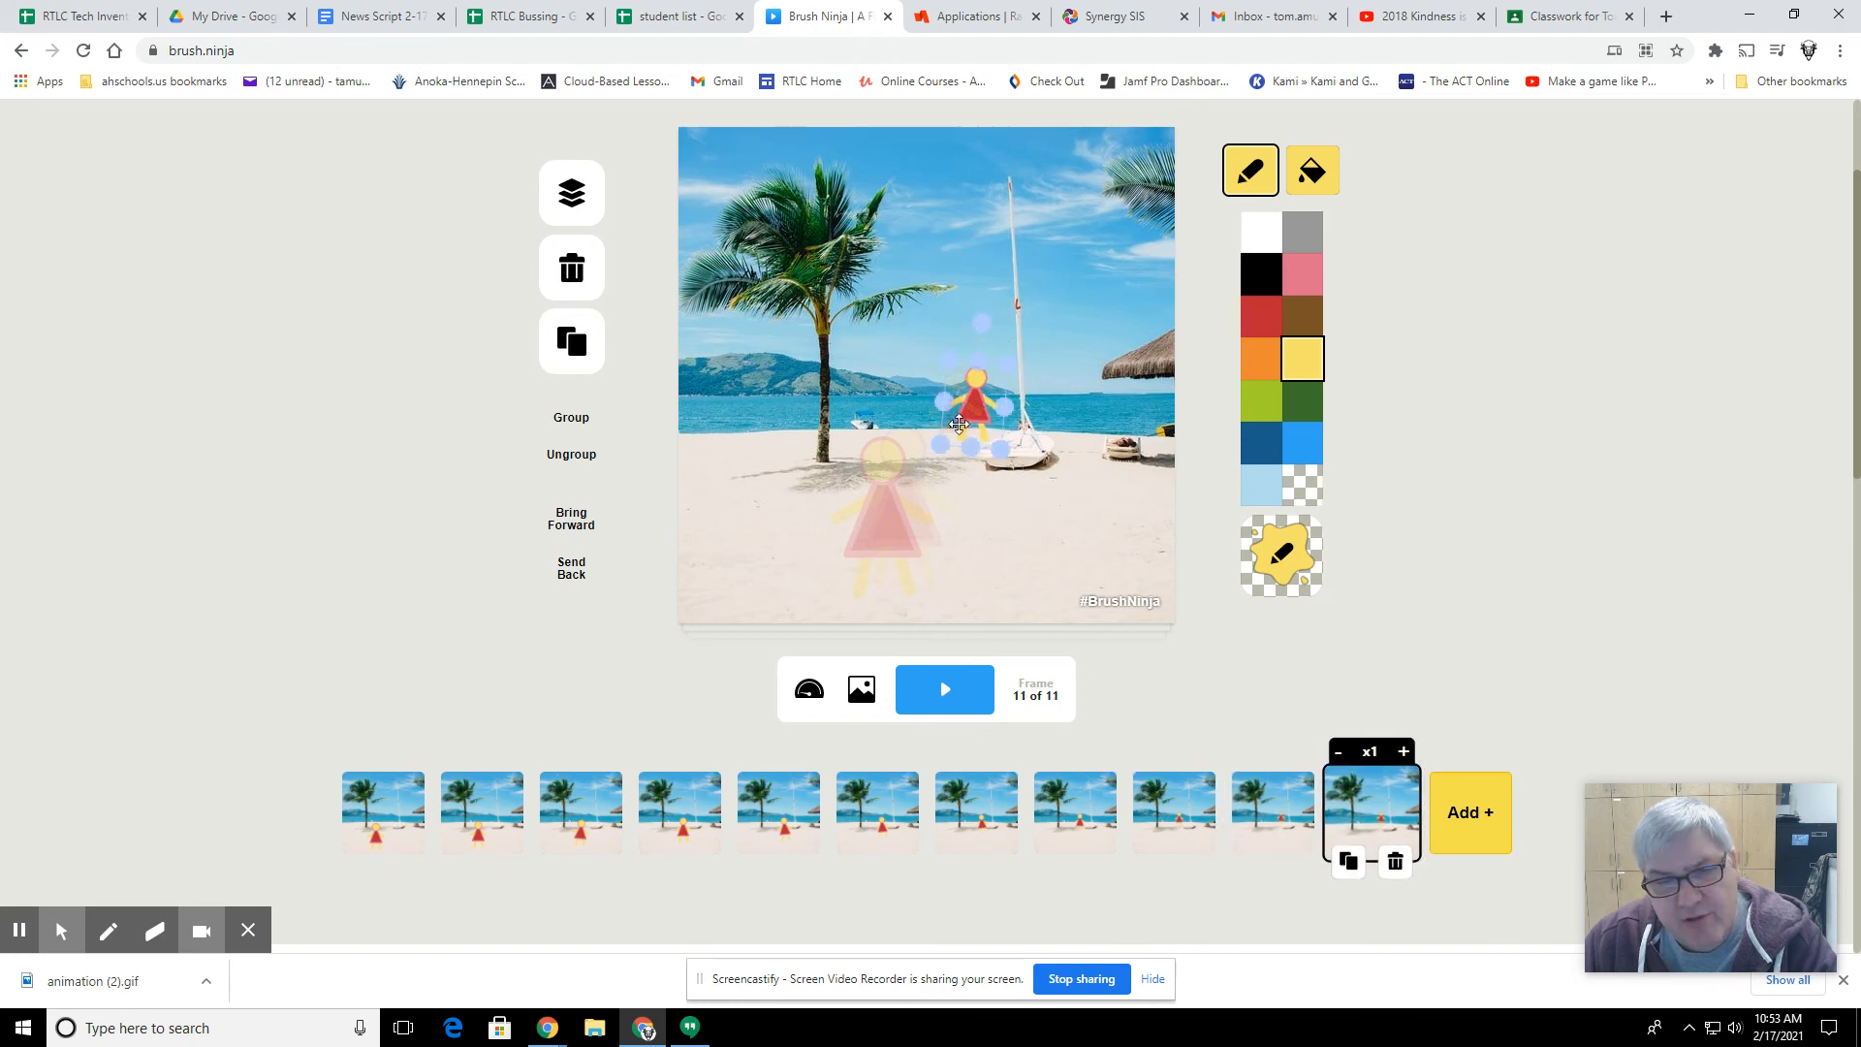
pyautogui.moveTo(944, 441); pyautogui.dragTo(976, 420)
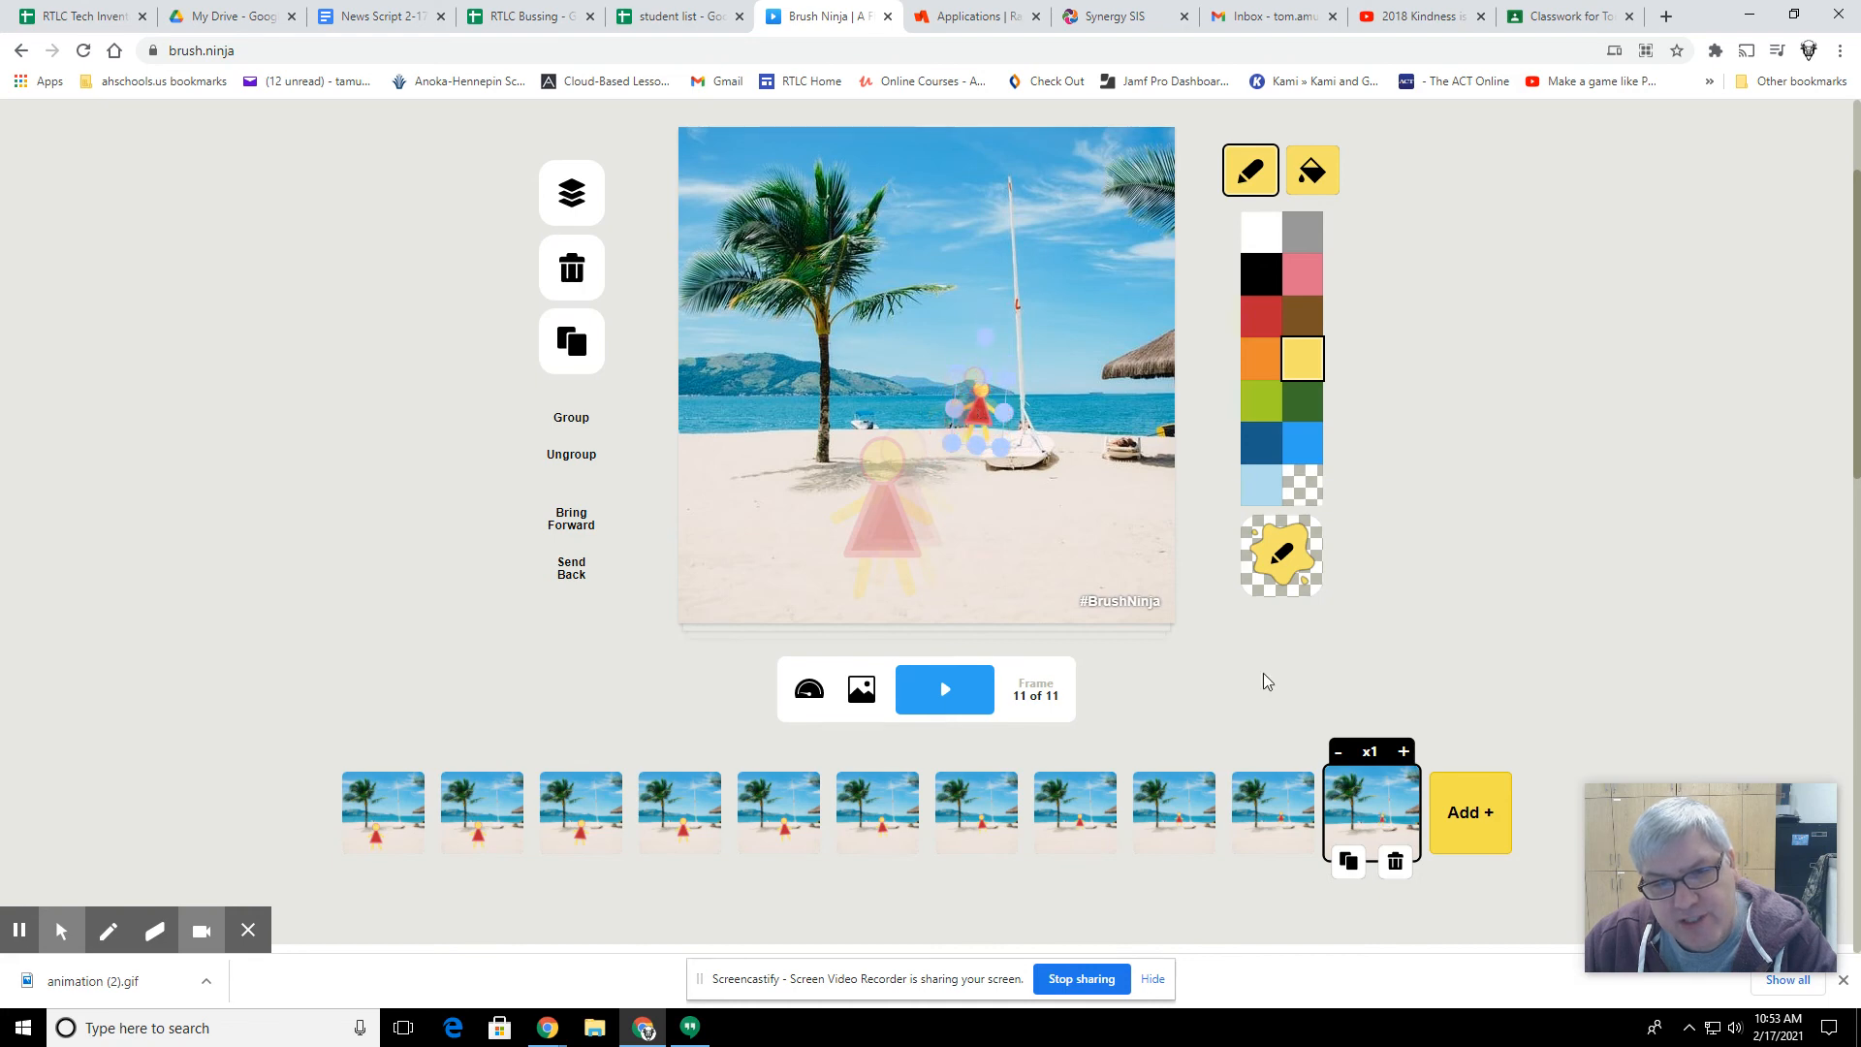
# Step: Duplicate the eleventh frame and, in the twelfth frame, move the figure onto the sailboat, reducing its size and tilting it slightly
pyautogui.click(1347, 859)
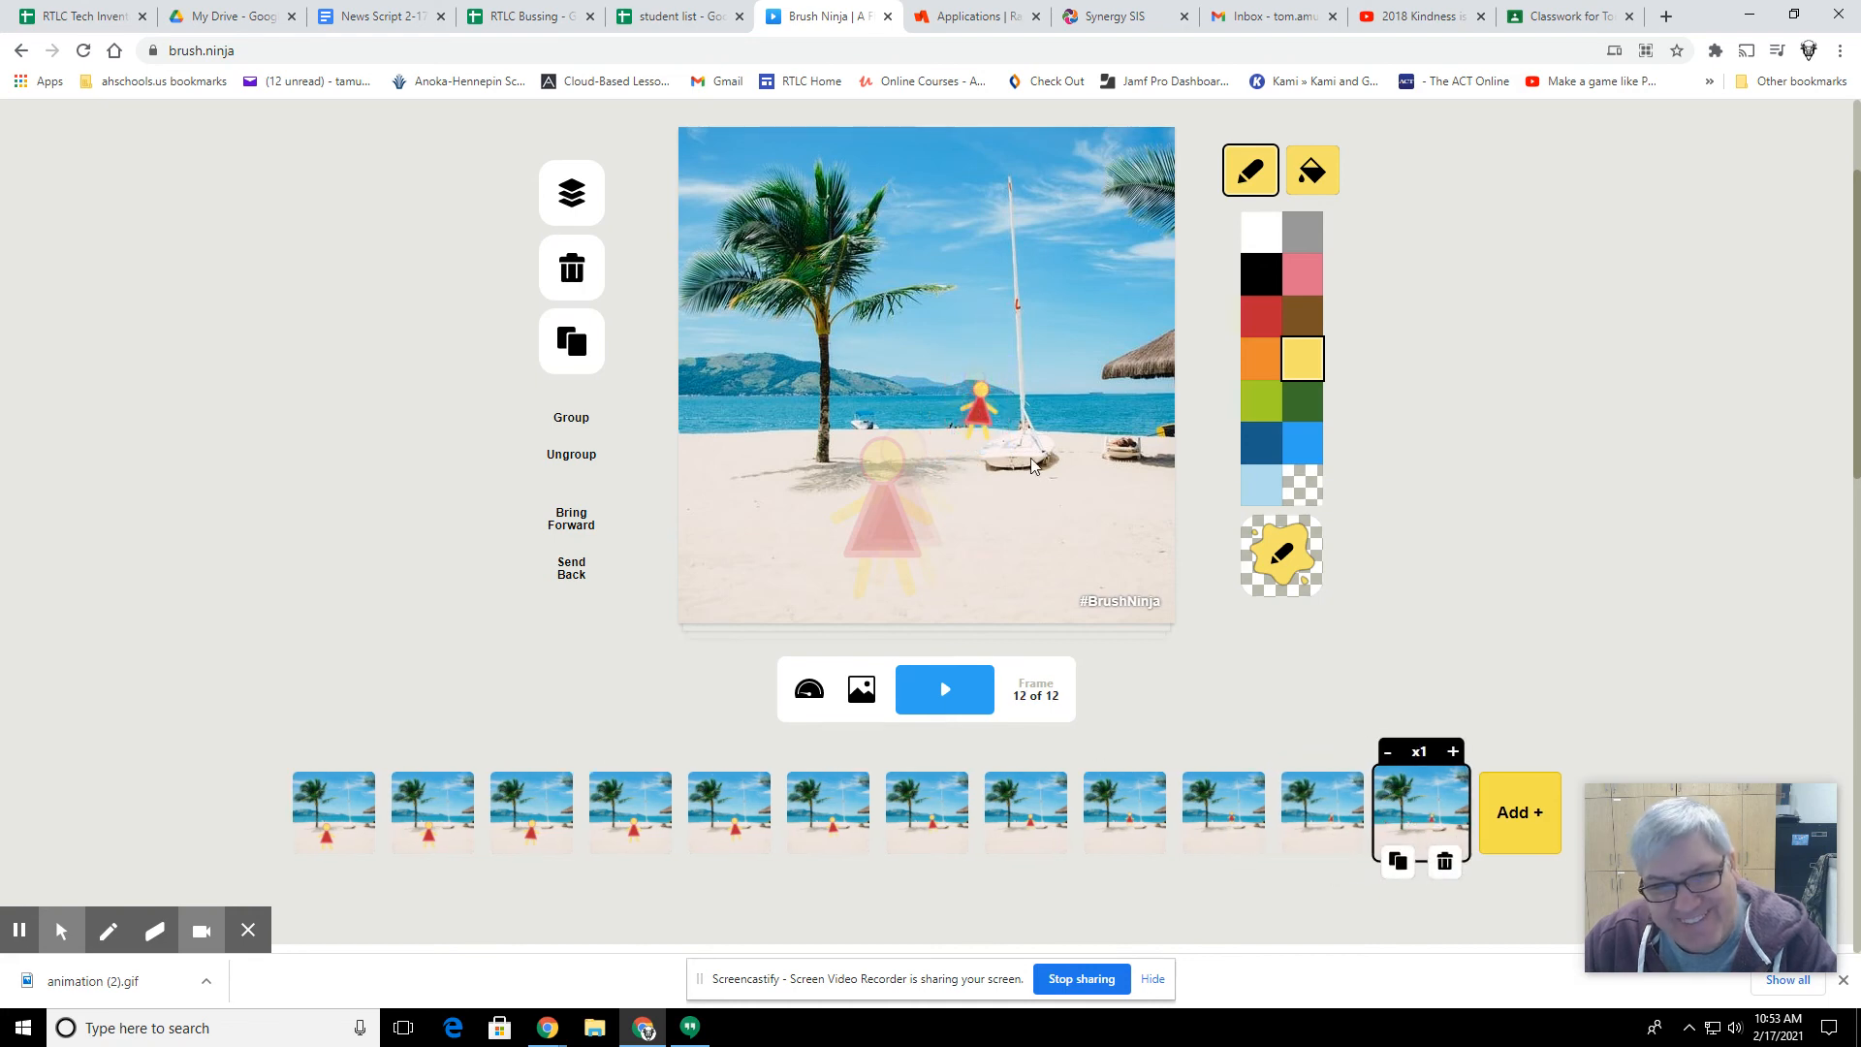
pyautogui.moveTo(987, 415); pyautogui.dragTo(992, 368)
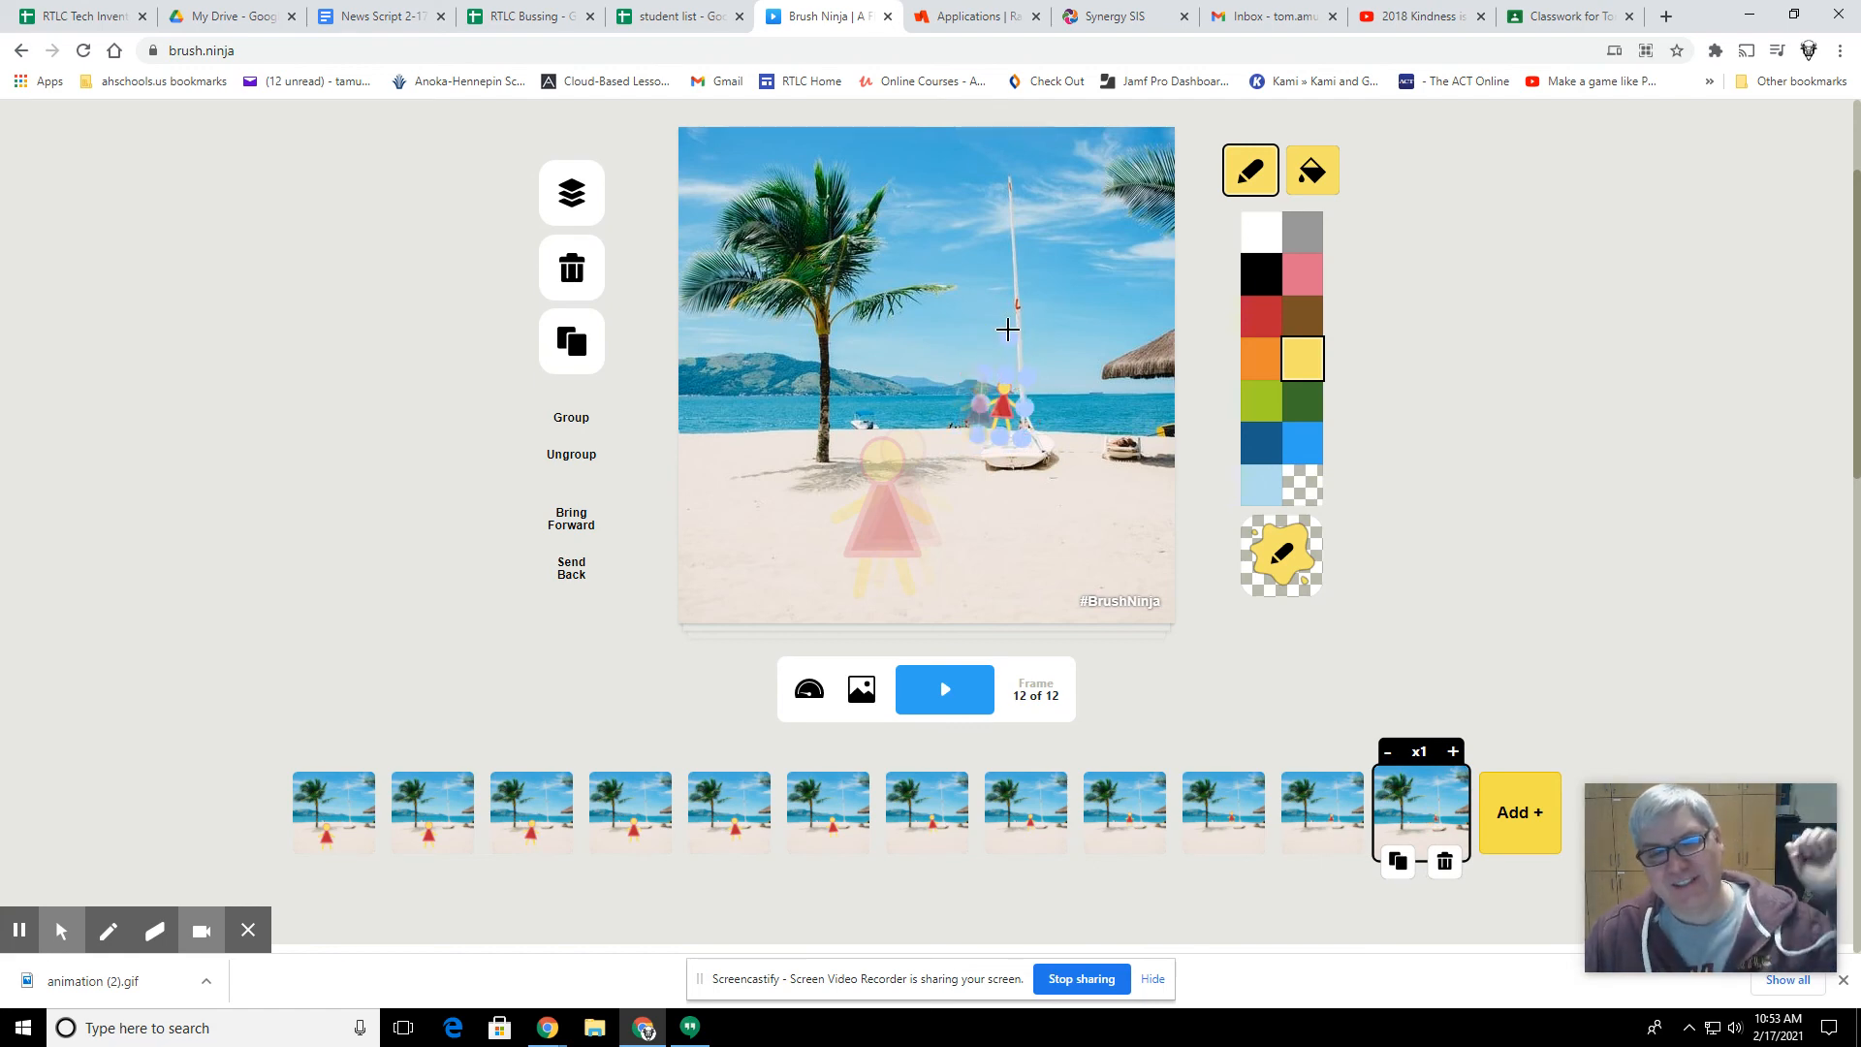
pyautogui.click(1008, 329)
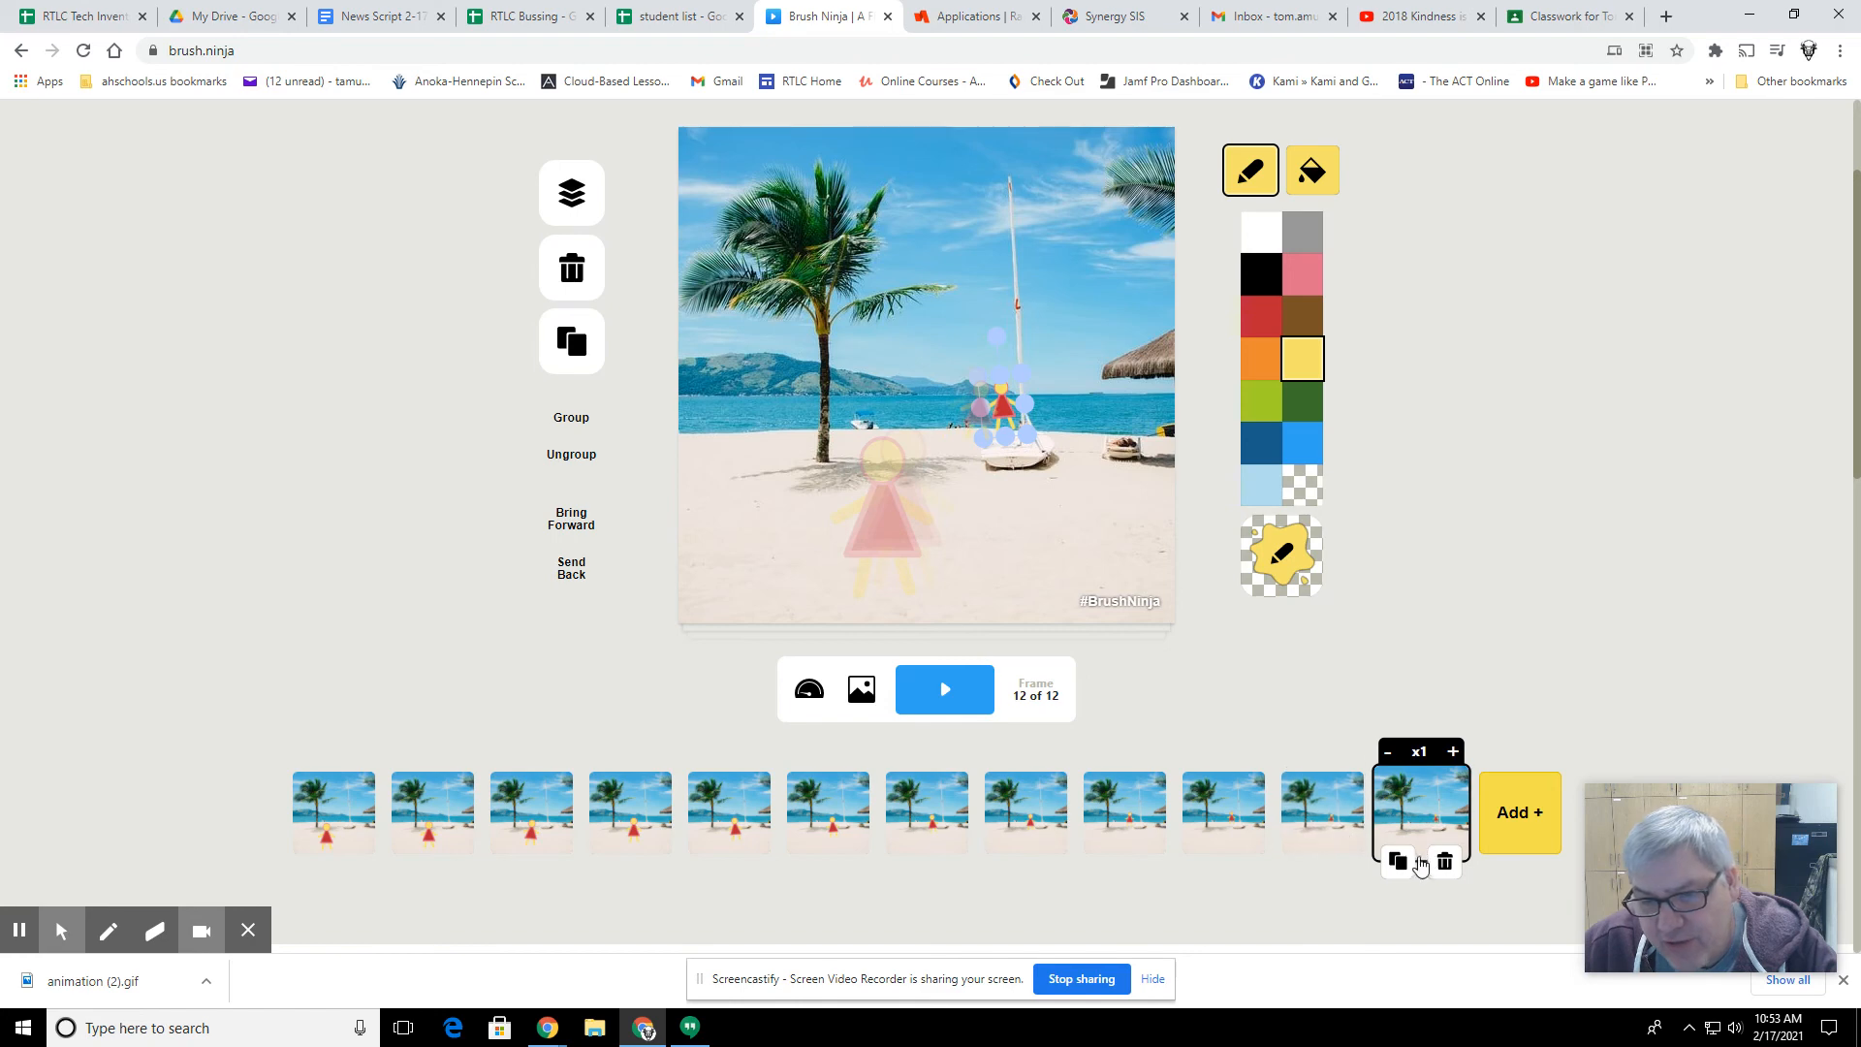
# Step: Duplicate the twelfth frame and, in the thirteenth frame, shrink the figure further and place it at the sailboat's mast
pyautogui.click(1398, 861)
pyautogui.click(1007, 407)
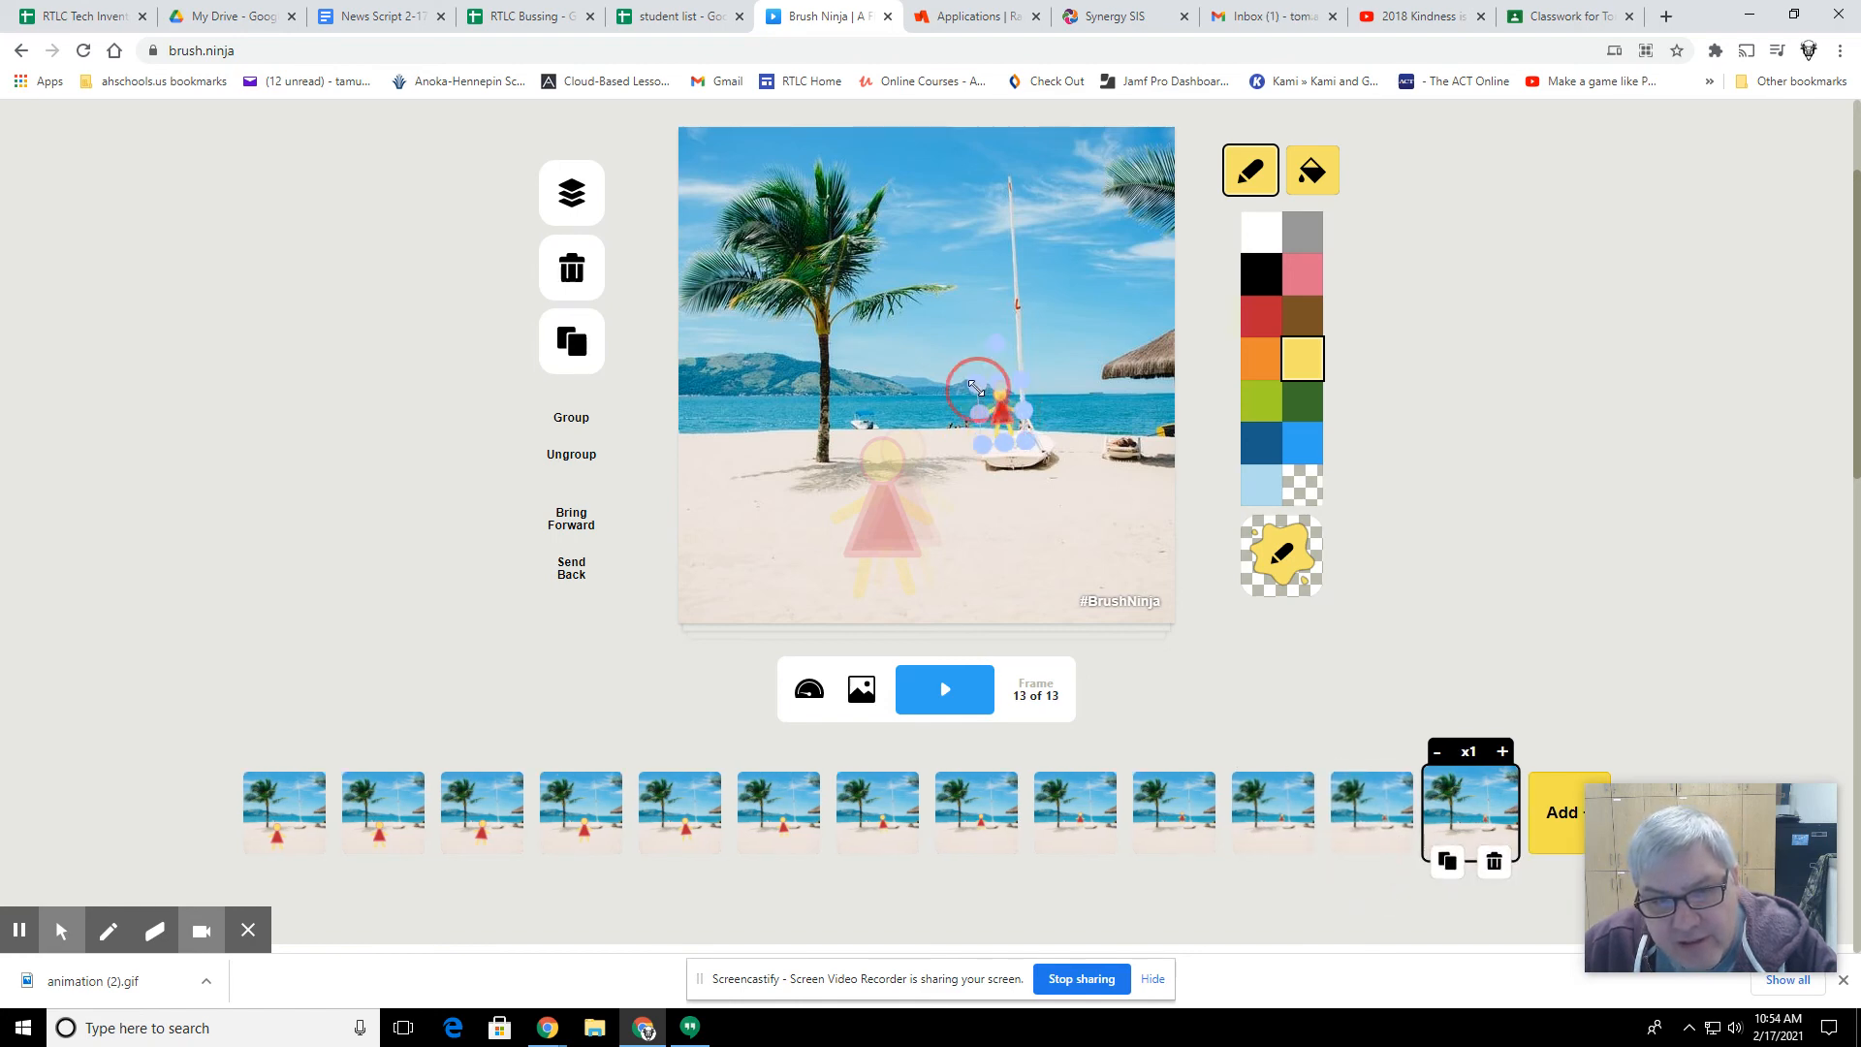
pyautogui.moveTo(976, 387); pyautogui.dragTo(1009, 417)
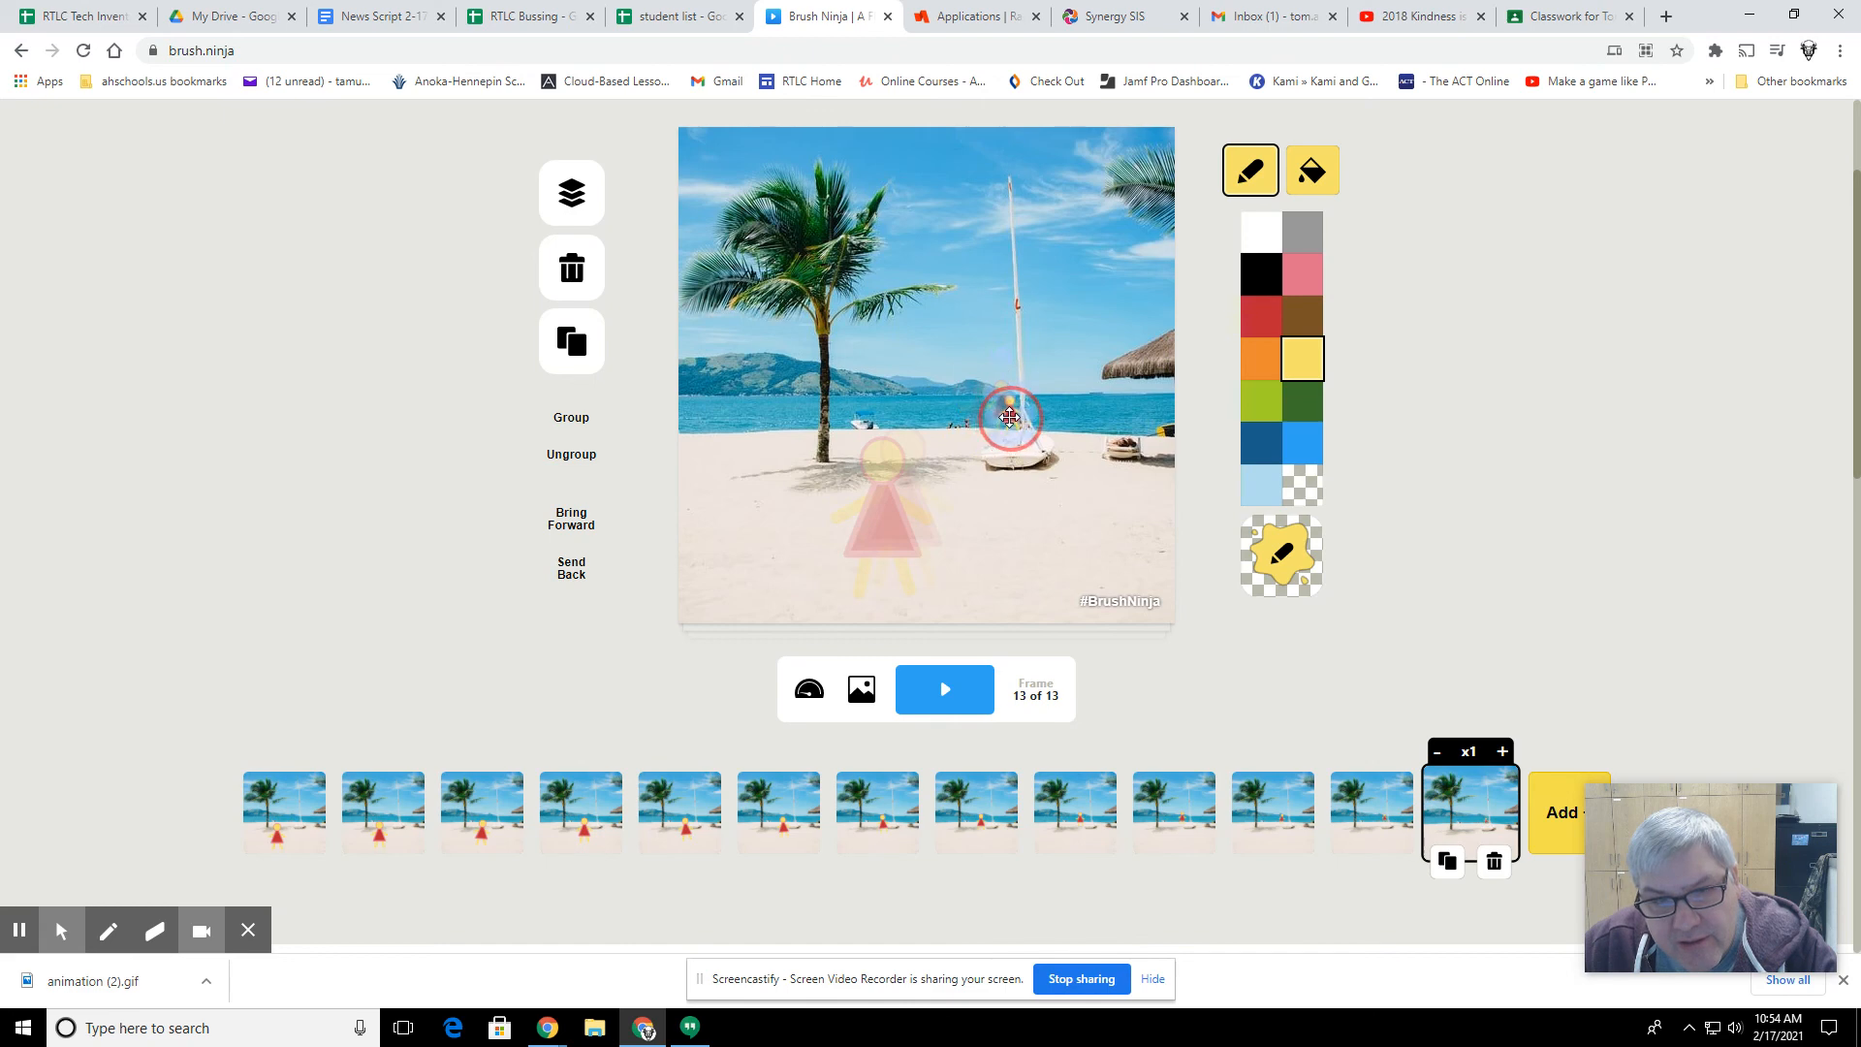
# Step: Play back the finished animation, and export and download it as an animated GIF
pyautogui.click(925, 686)
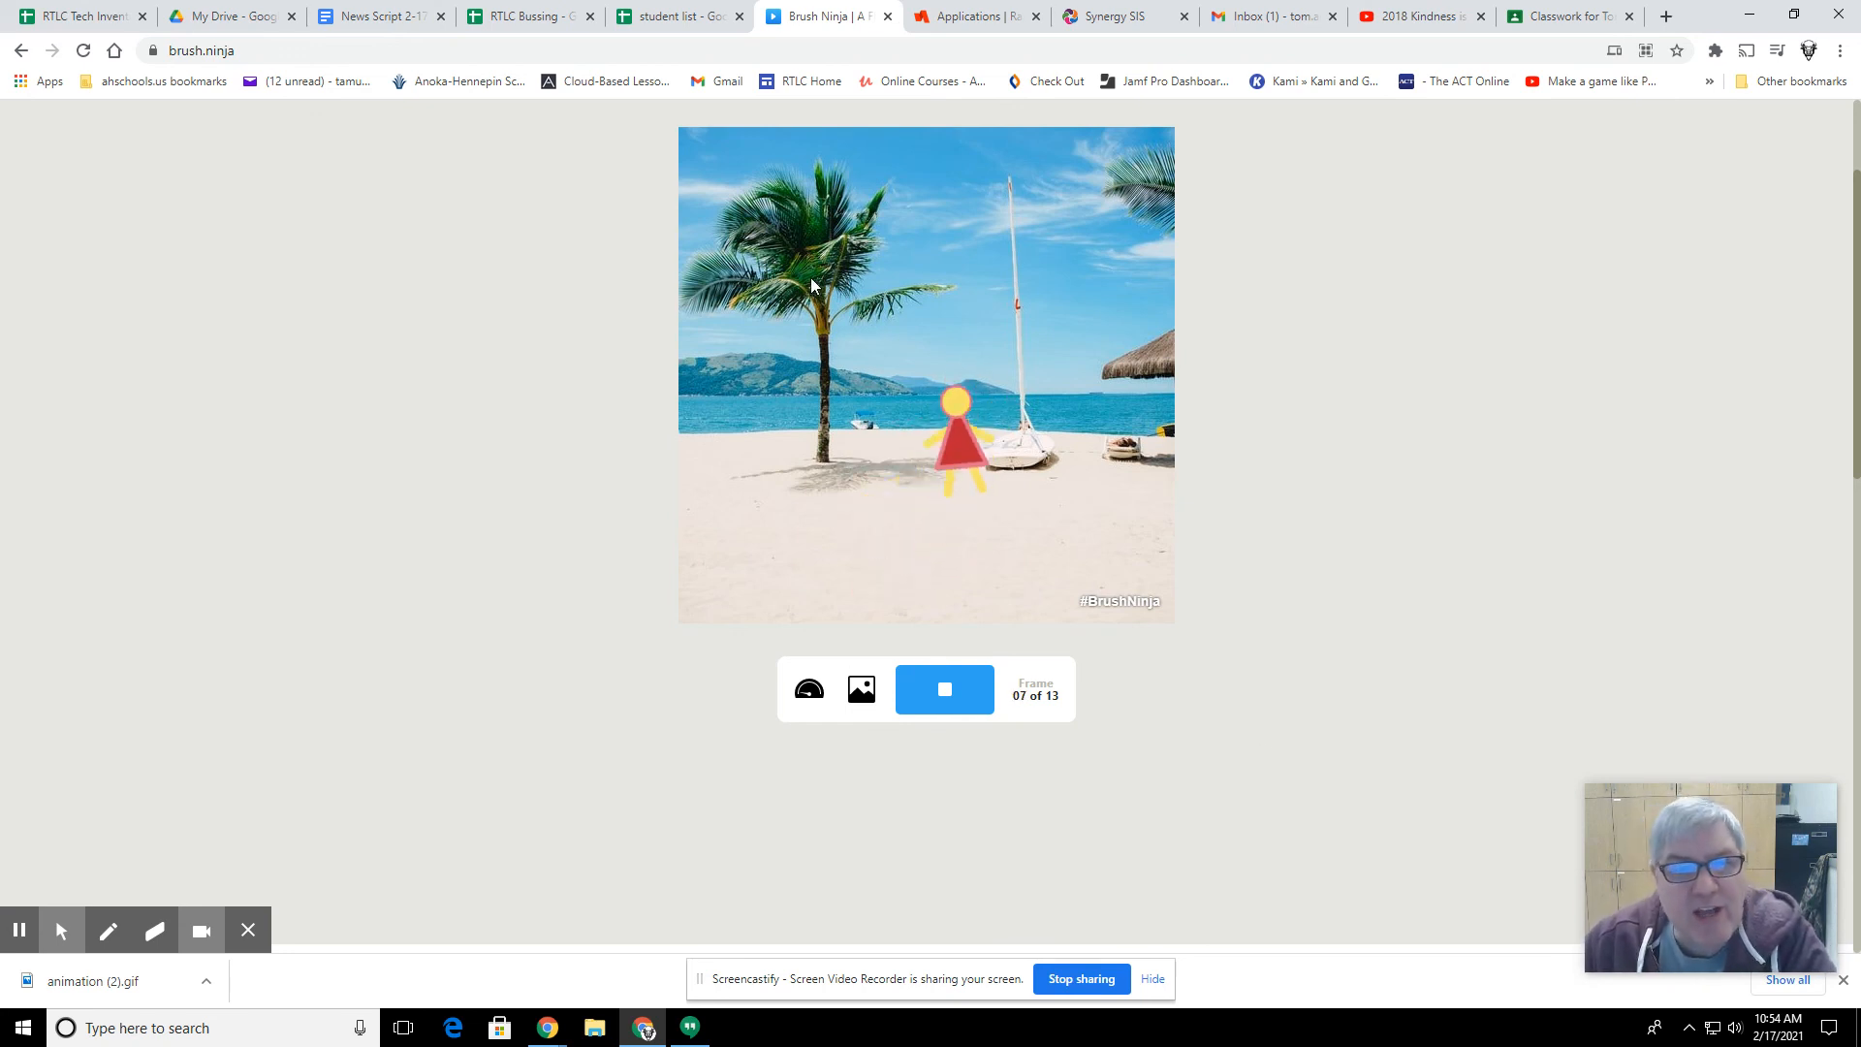
pyautogui.click(955, 706)
pyautogui.scroll(2, 1086, 618)
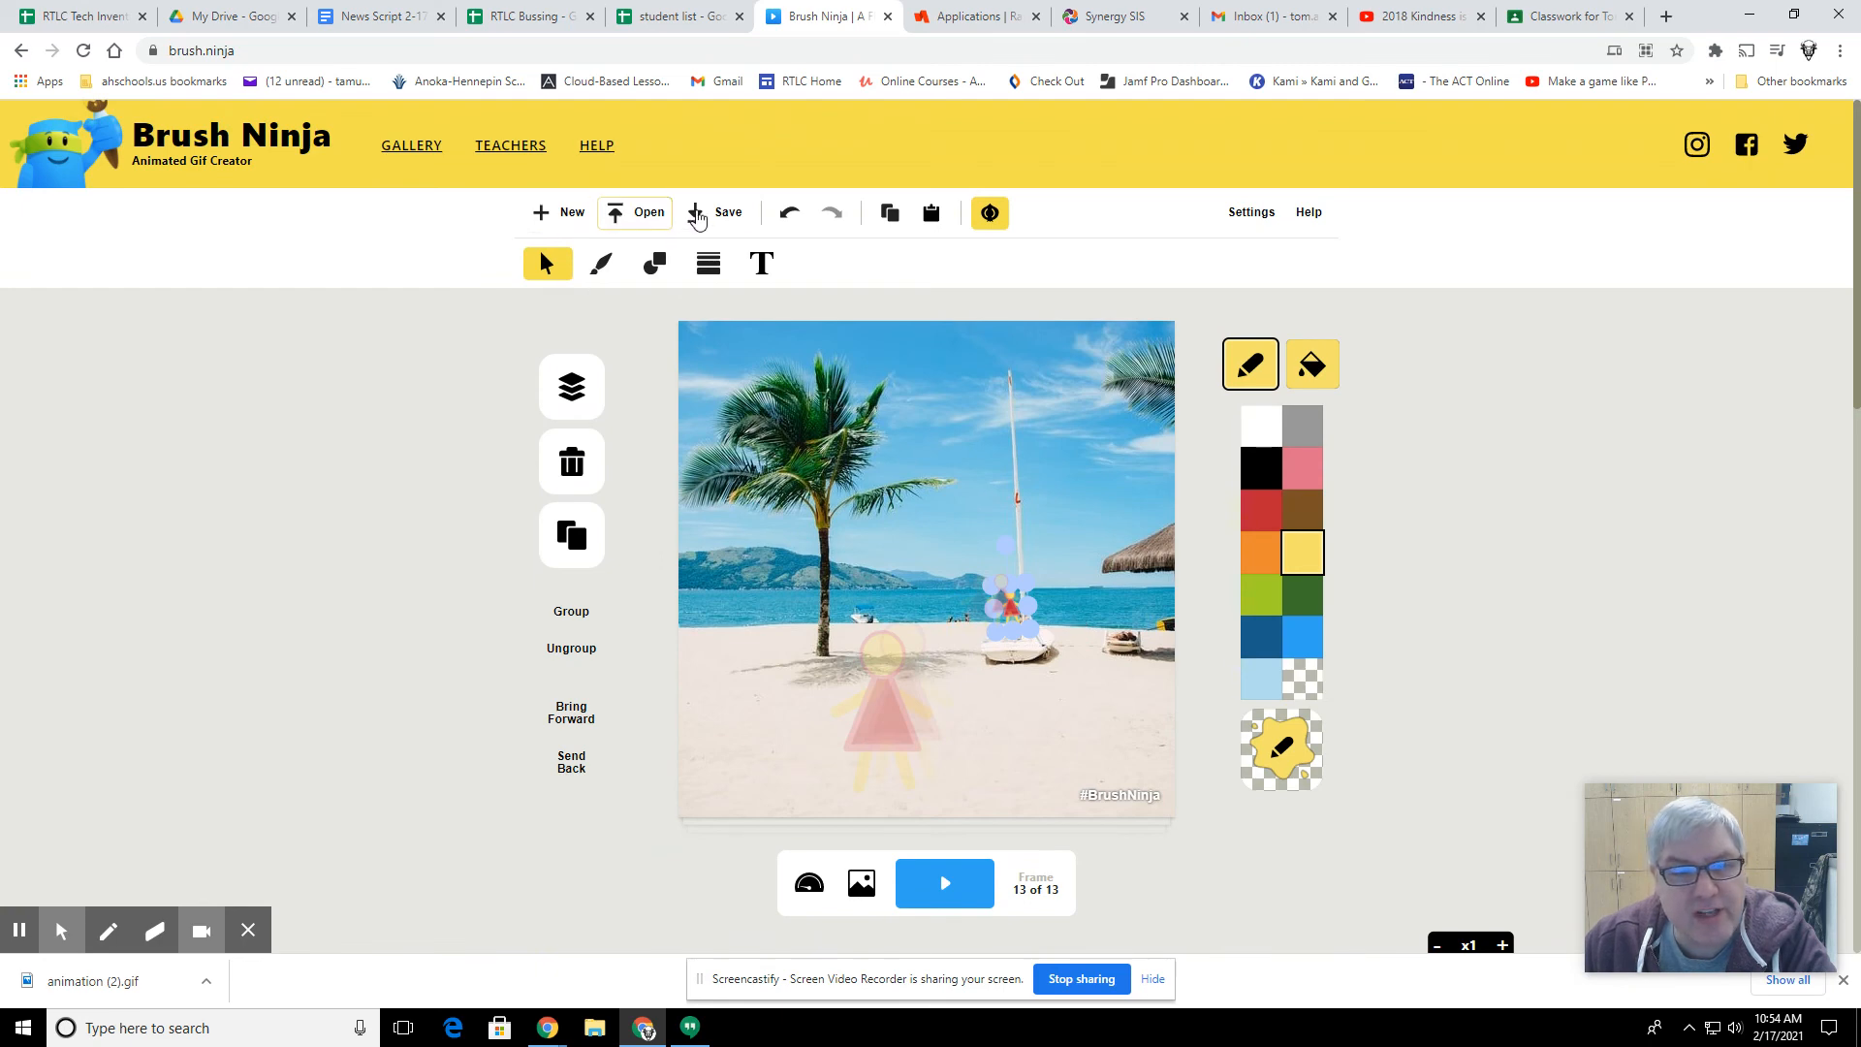
pyautogui.click(727, 224)
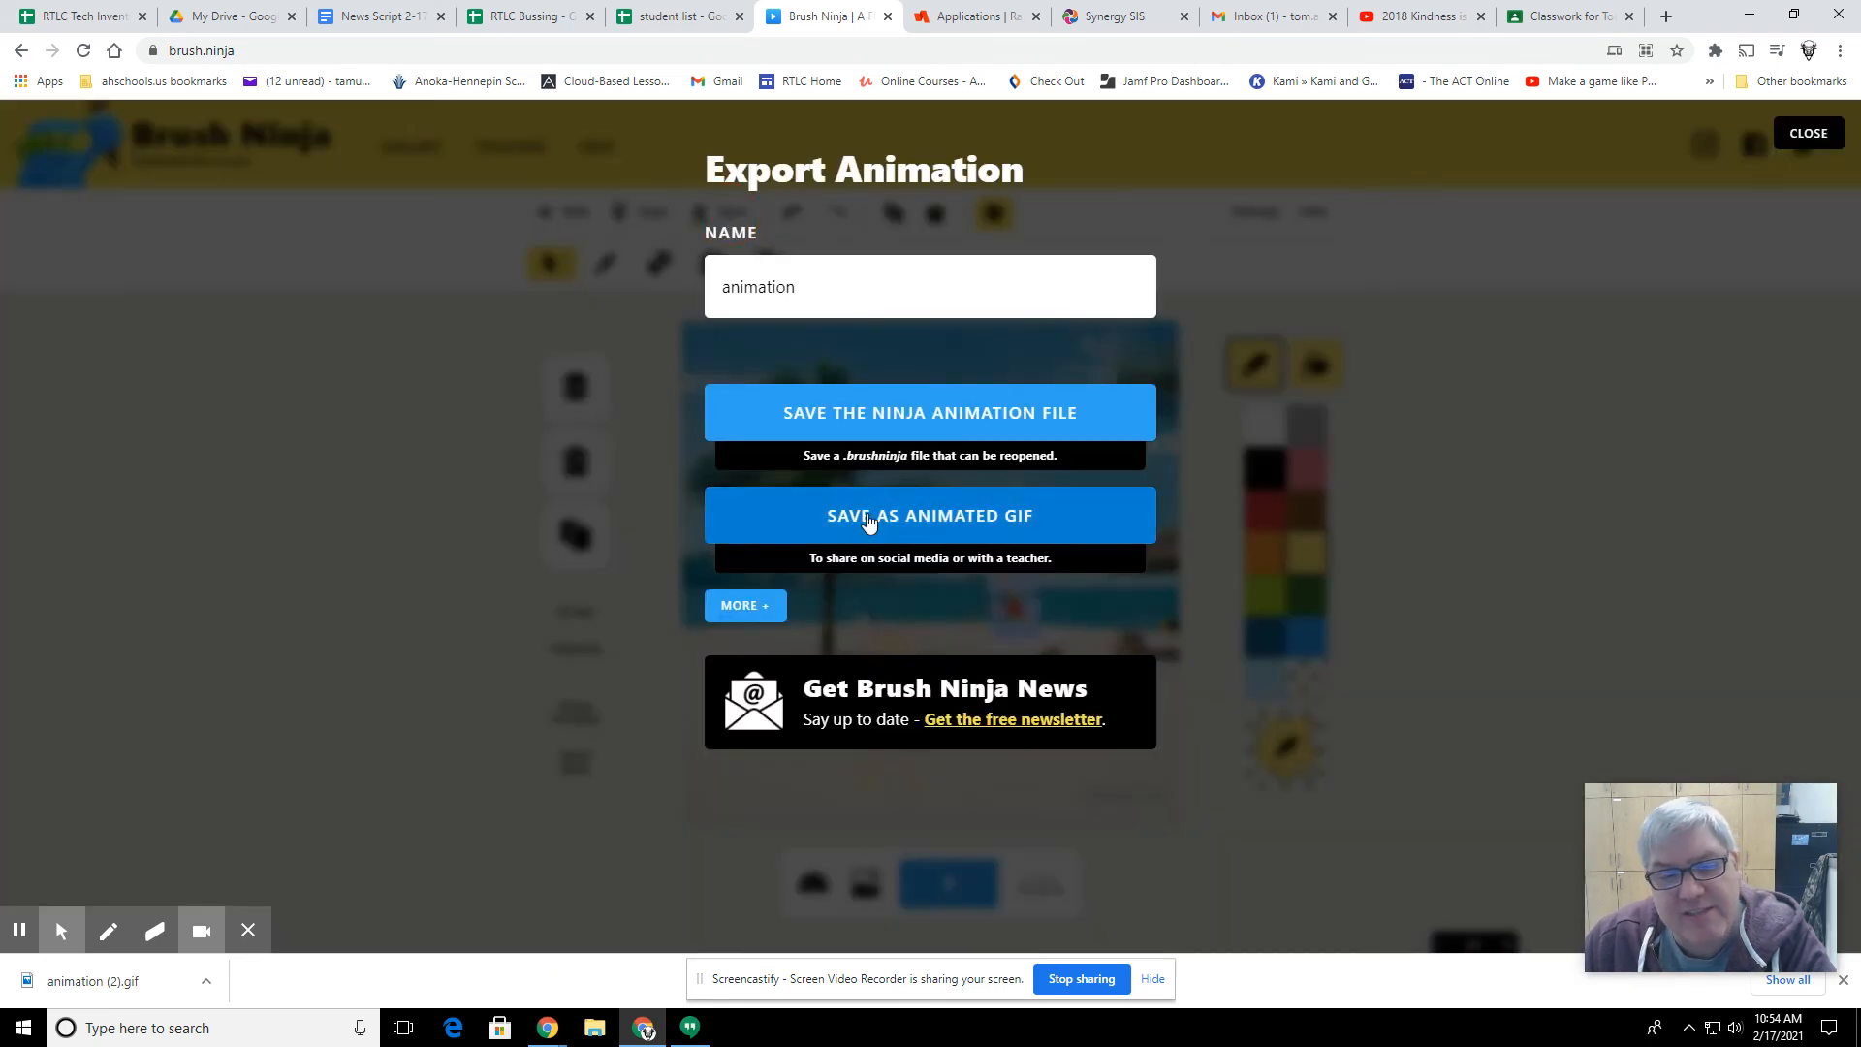
pyautogui.click(958, 527)
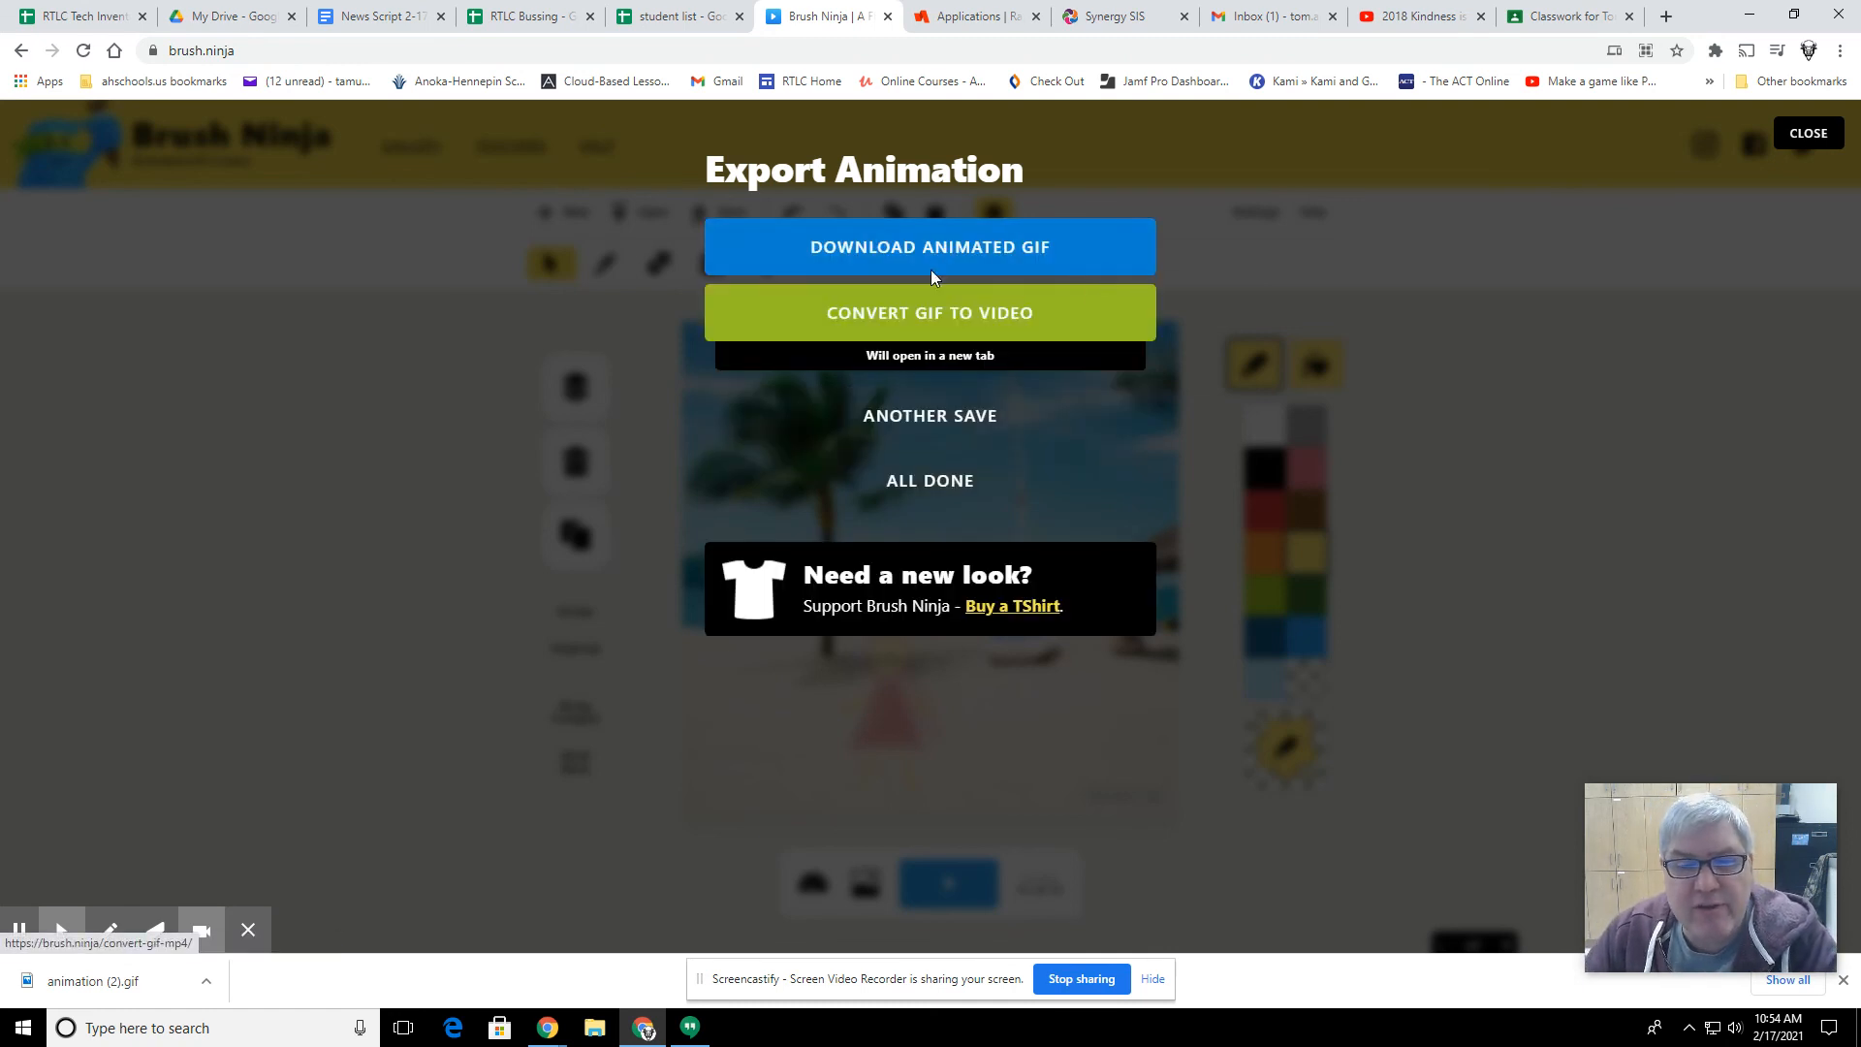
pyautogui.click(893, 254)
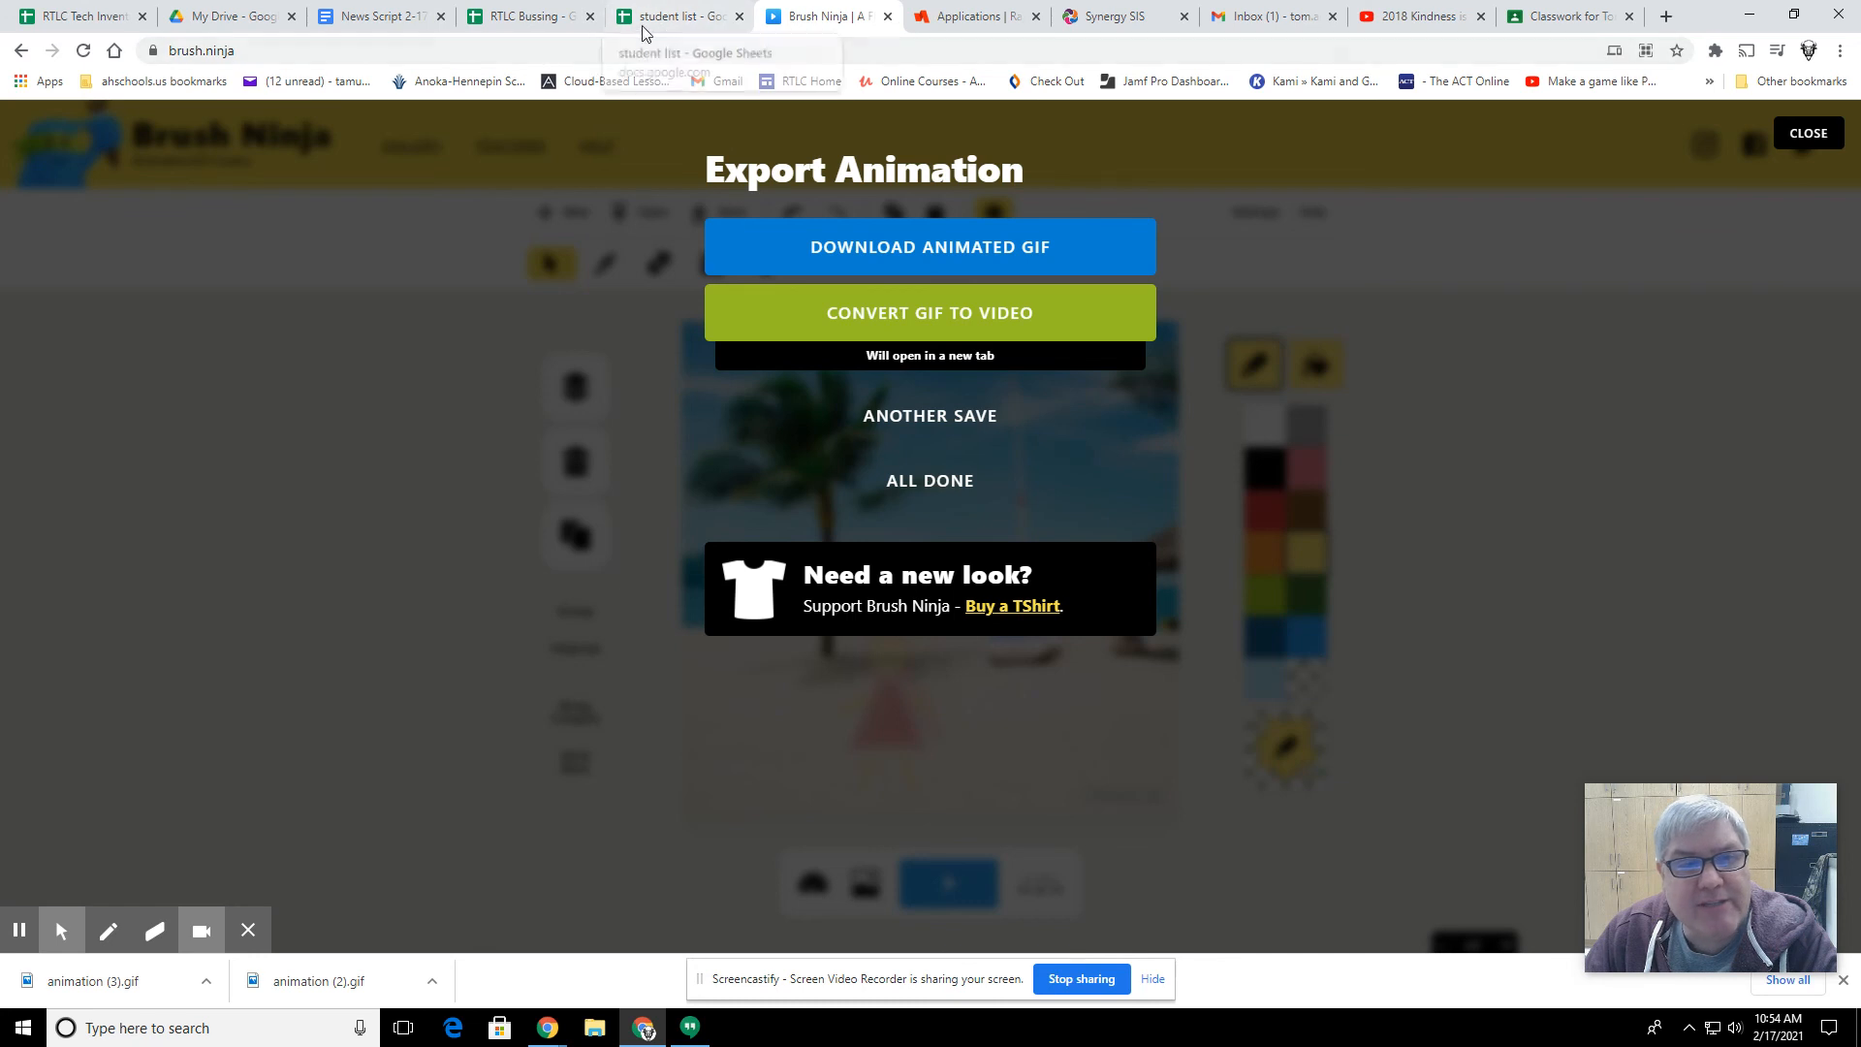
# Step: Switch to Google Classroom and open the "Brush Ninja: Life is a Beach" document from the "Brush Ninja: Run to the Beach!" assignment
pyautogui.click(1562, 21)
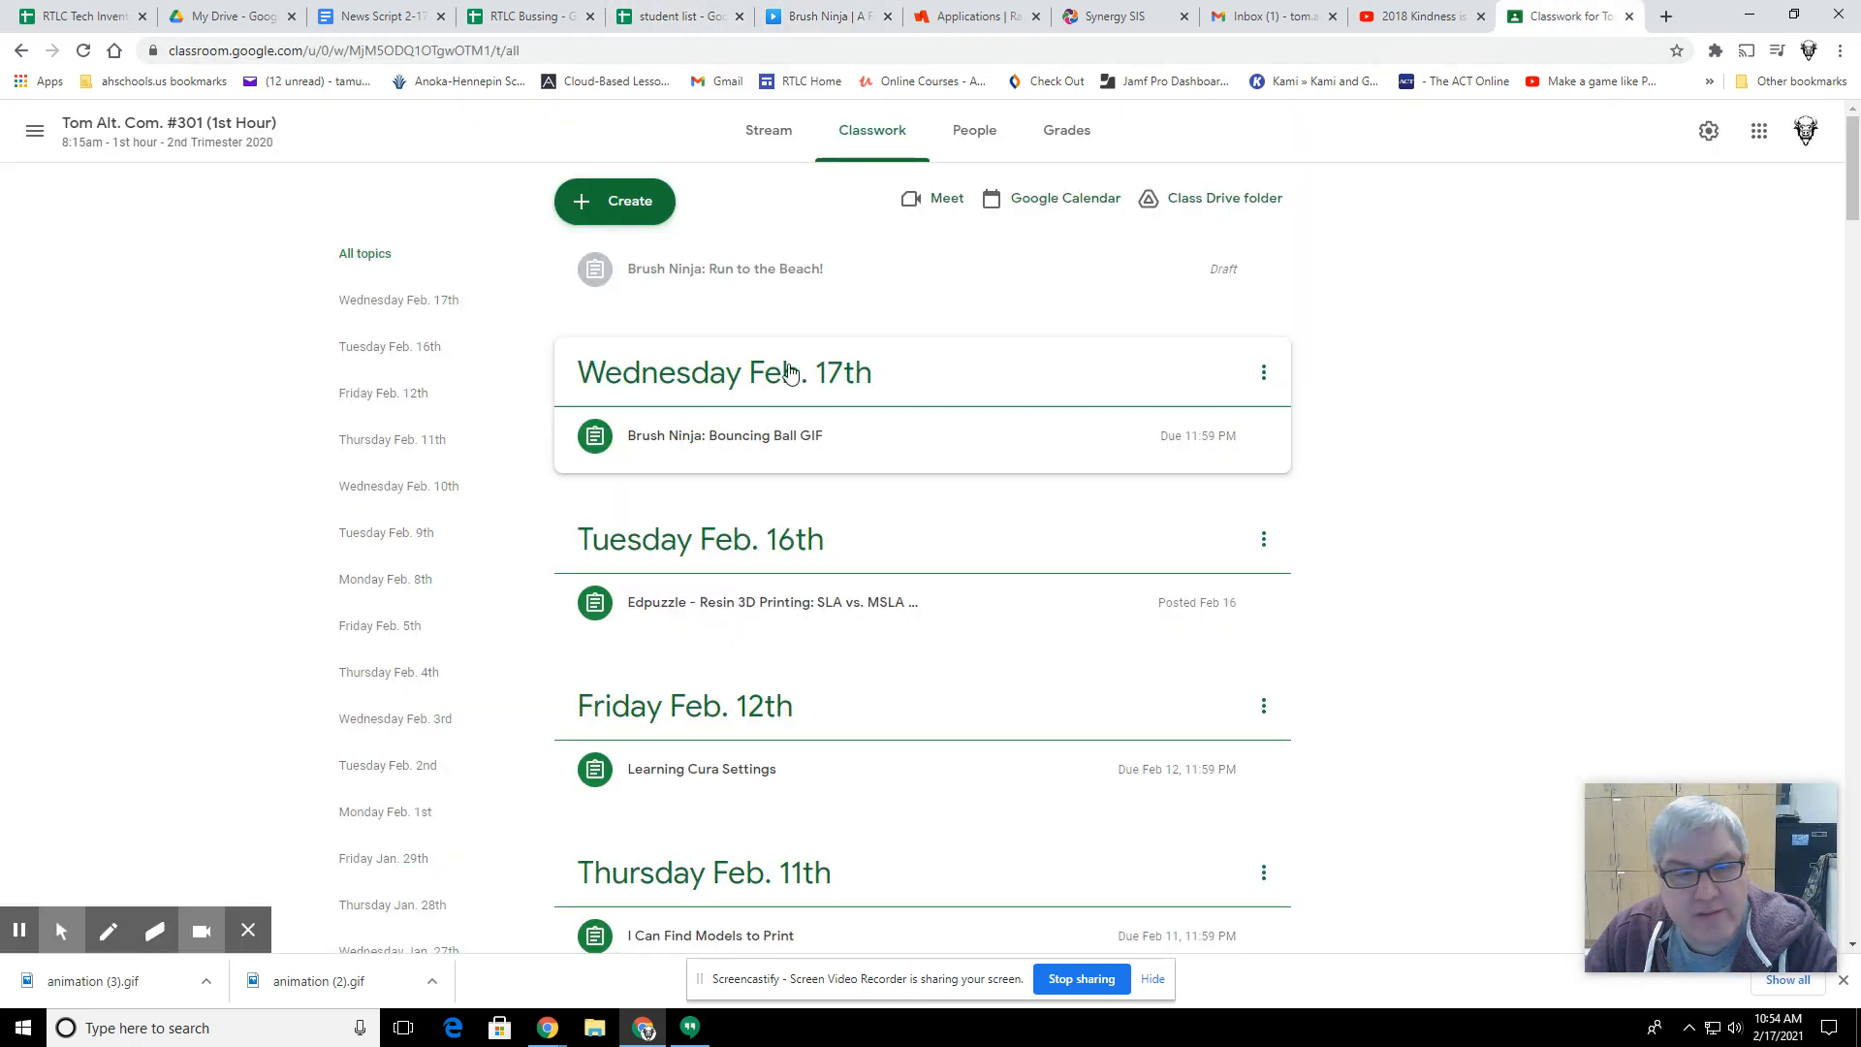
pyautogui.click(694, 277)
pyautogui.click(722, 493)
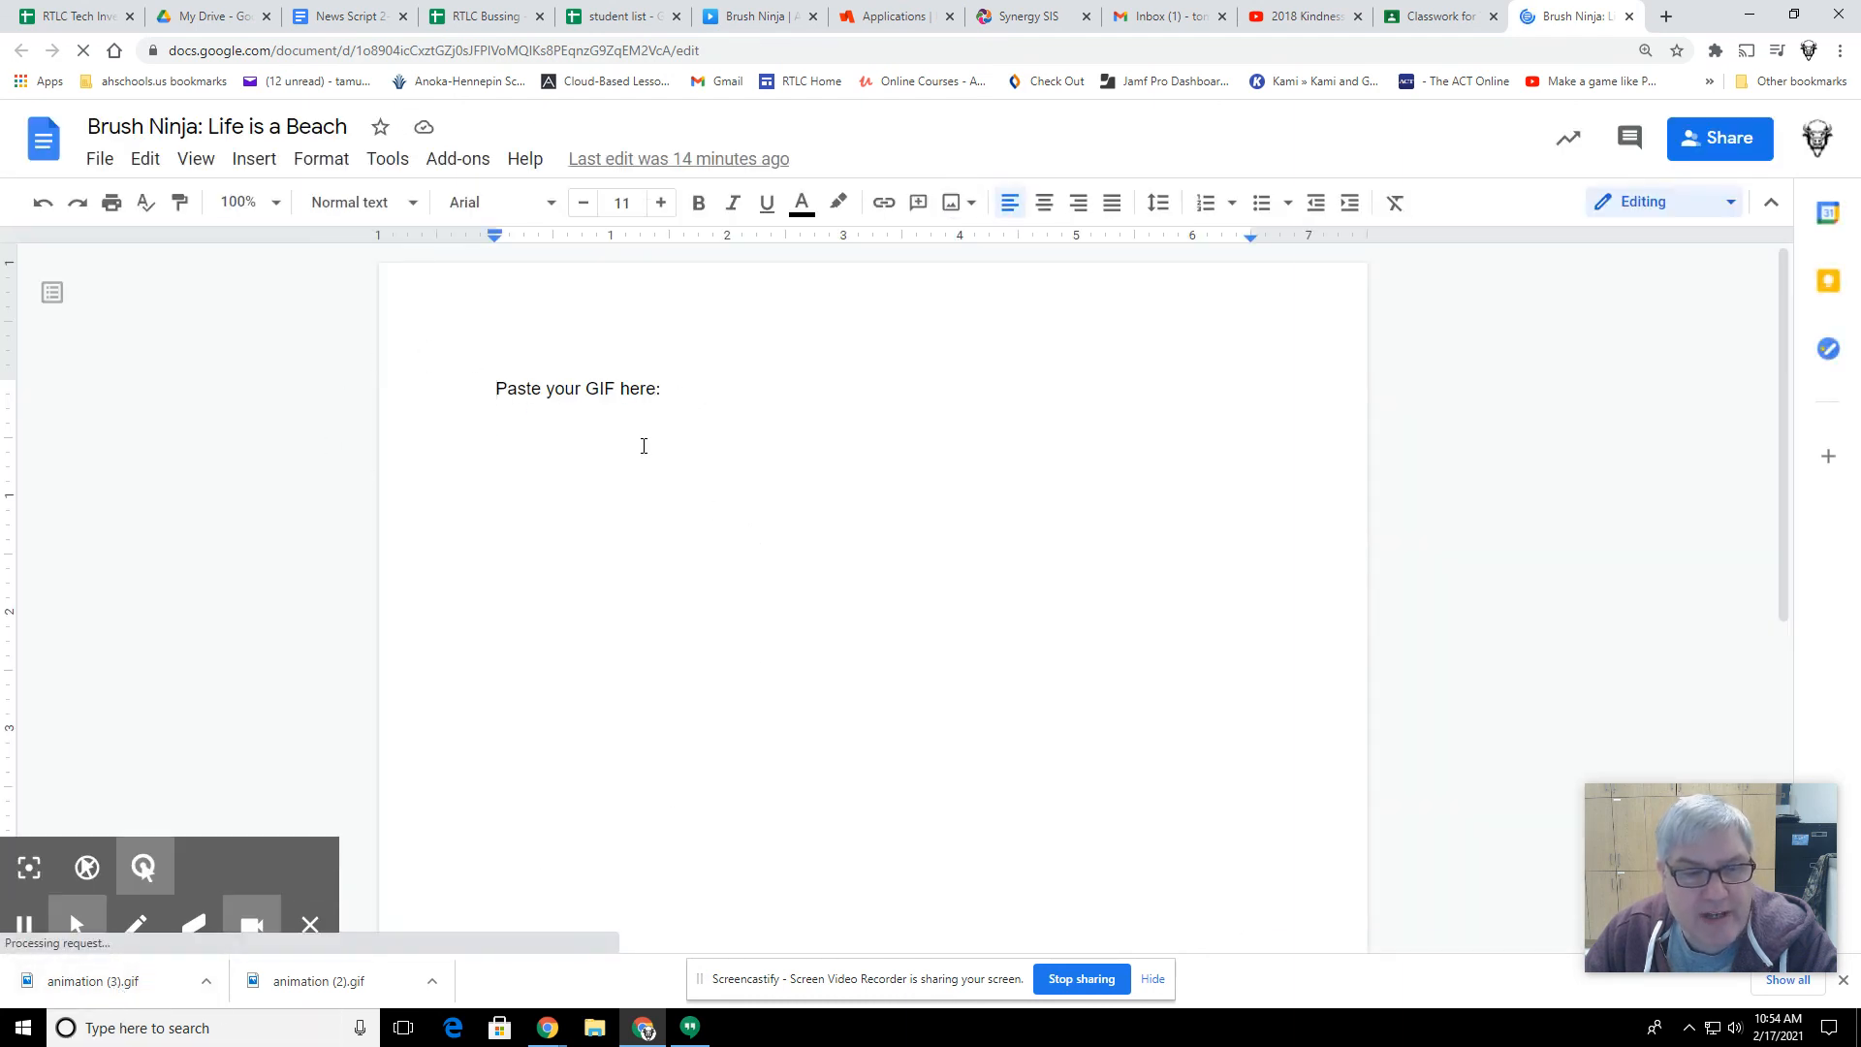
# Step: Insert the image "animation (3)" from the computer's Downloads folder into the document
pyautogui.click(249, 155)
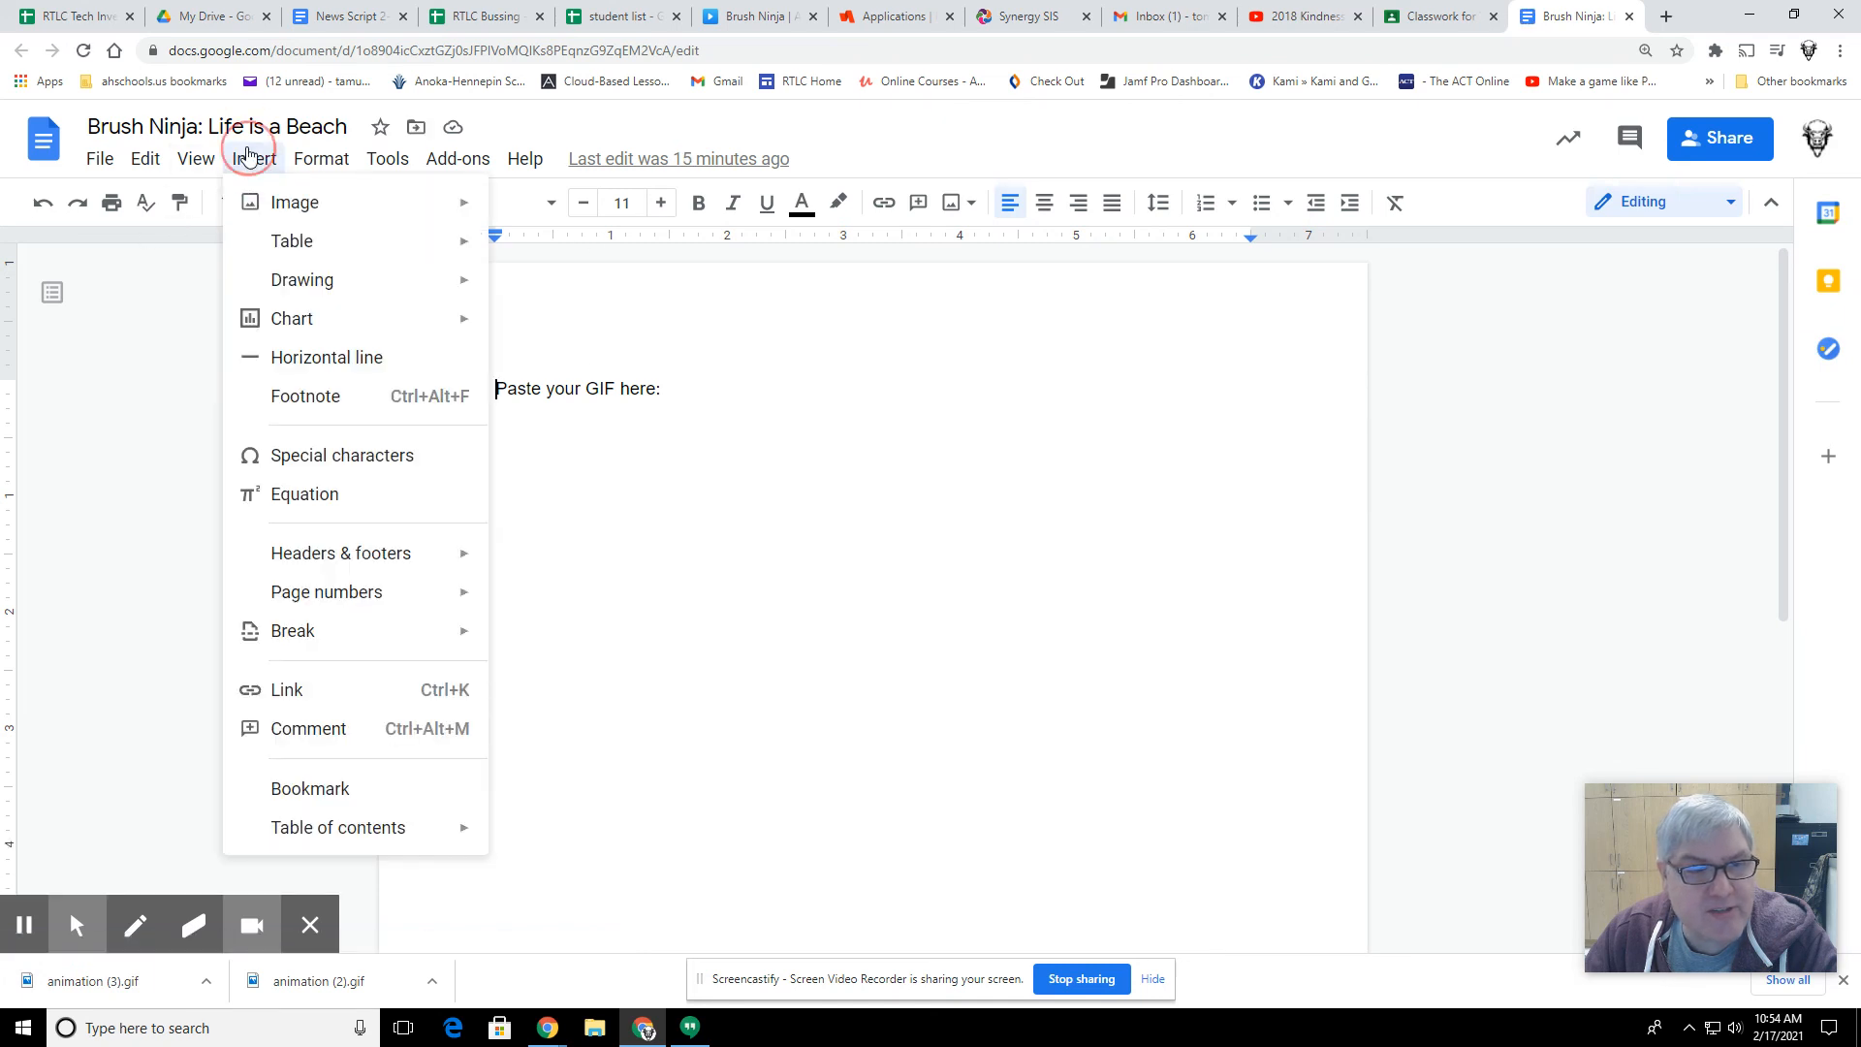
pyautogui.moveTo(298, 205)
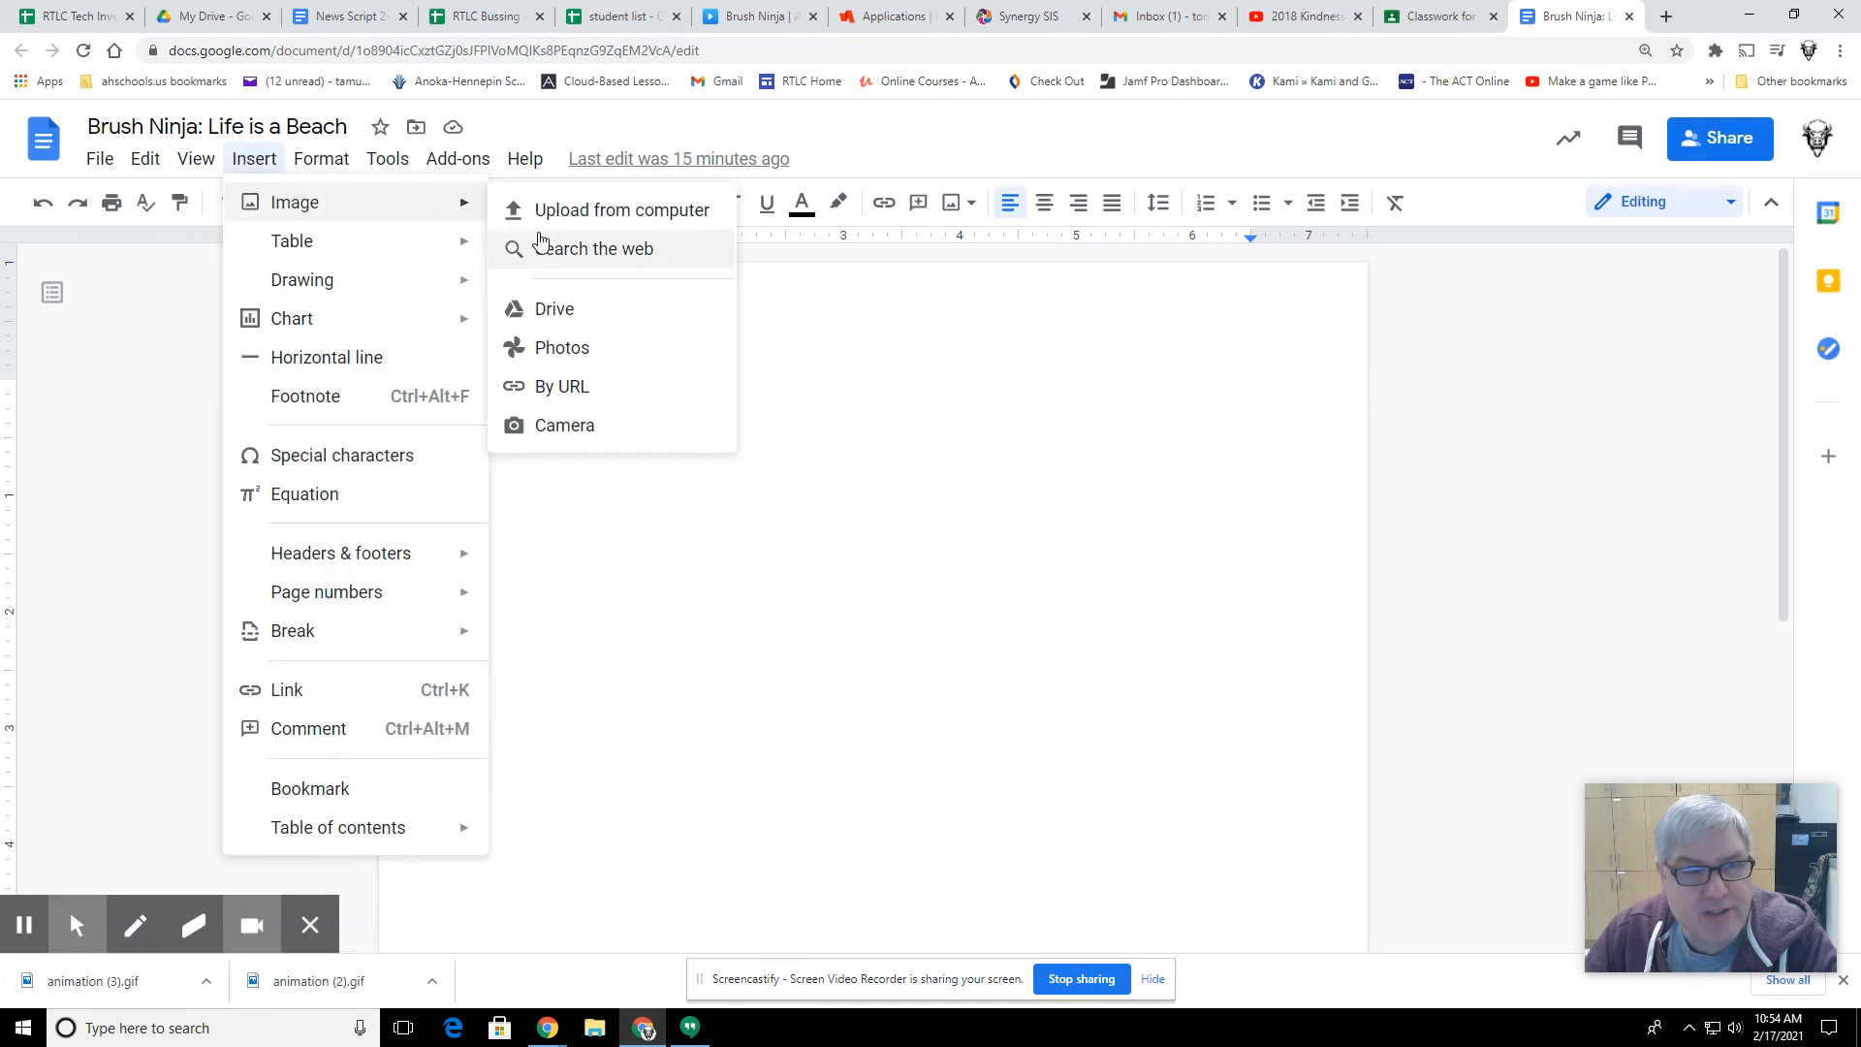
pyautogui.click(585, 209)
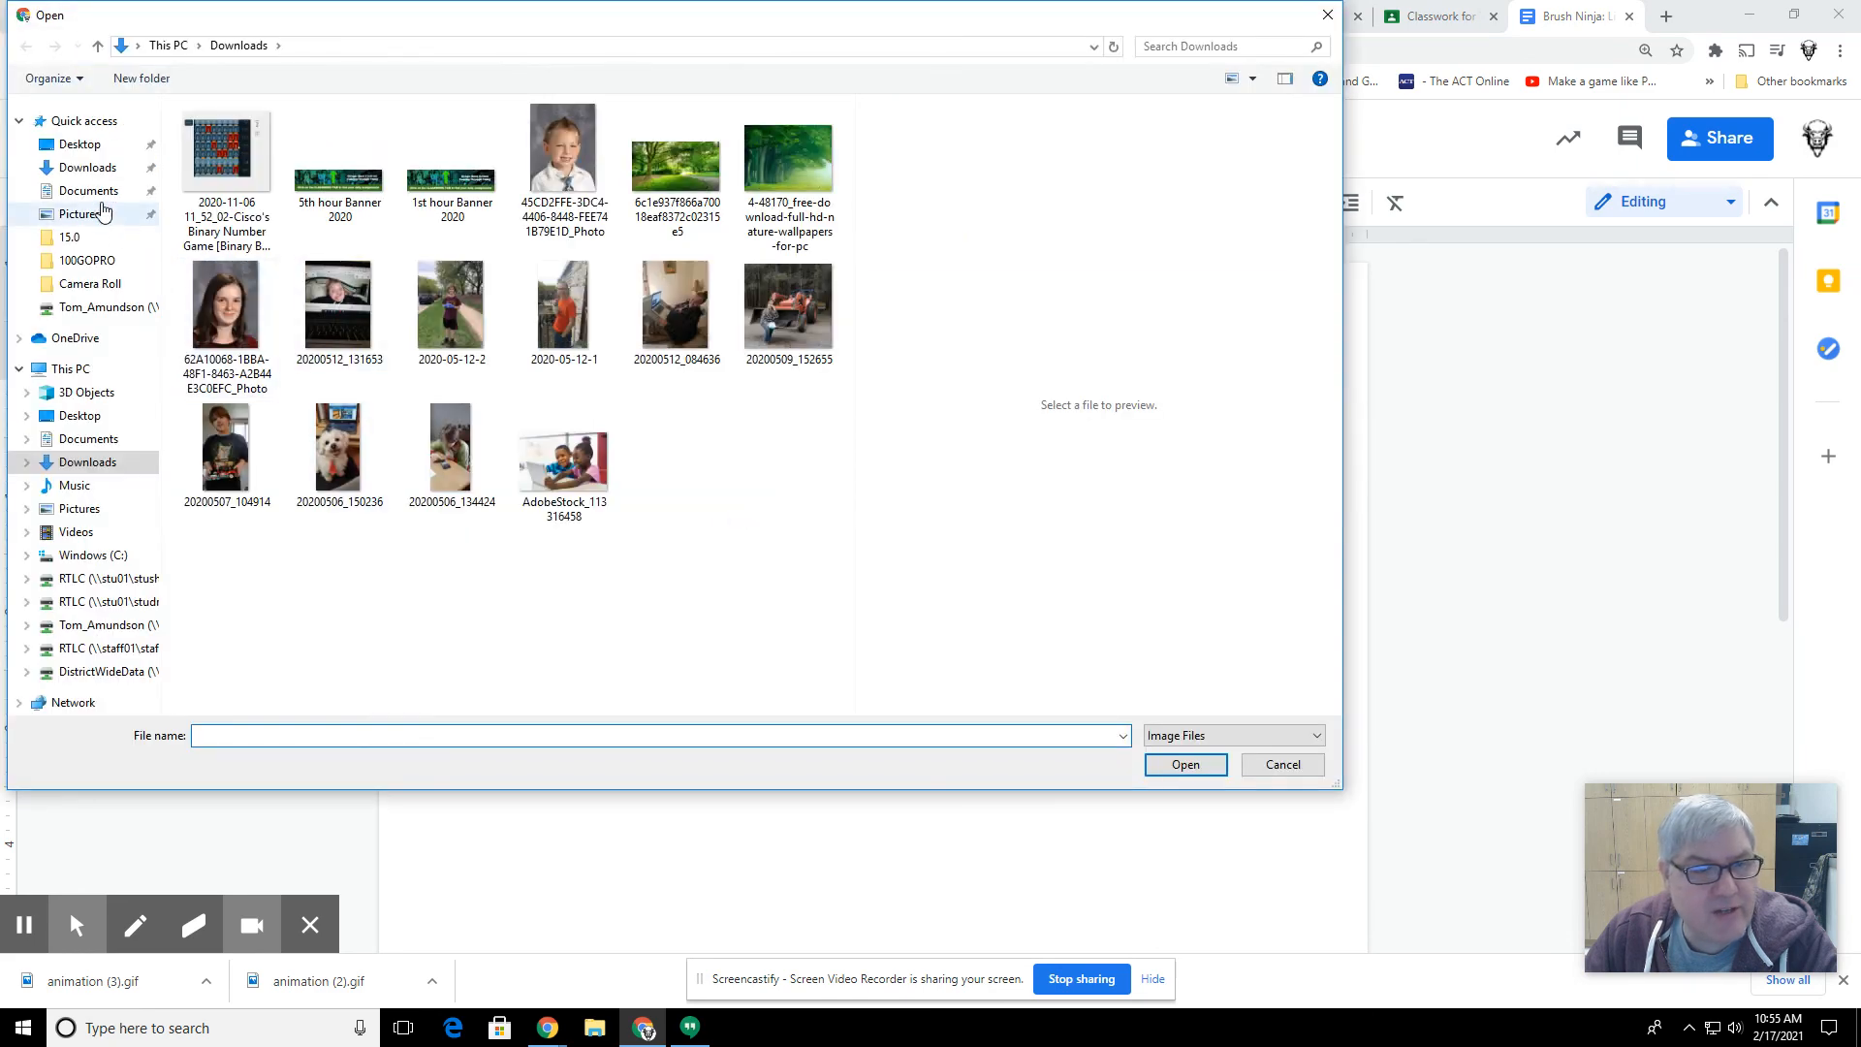
pyautogui.click(82, 171)
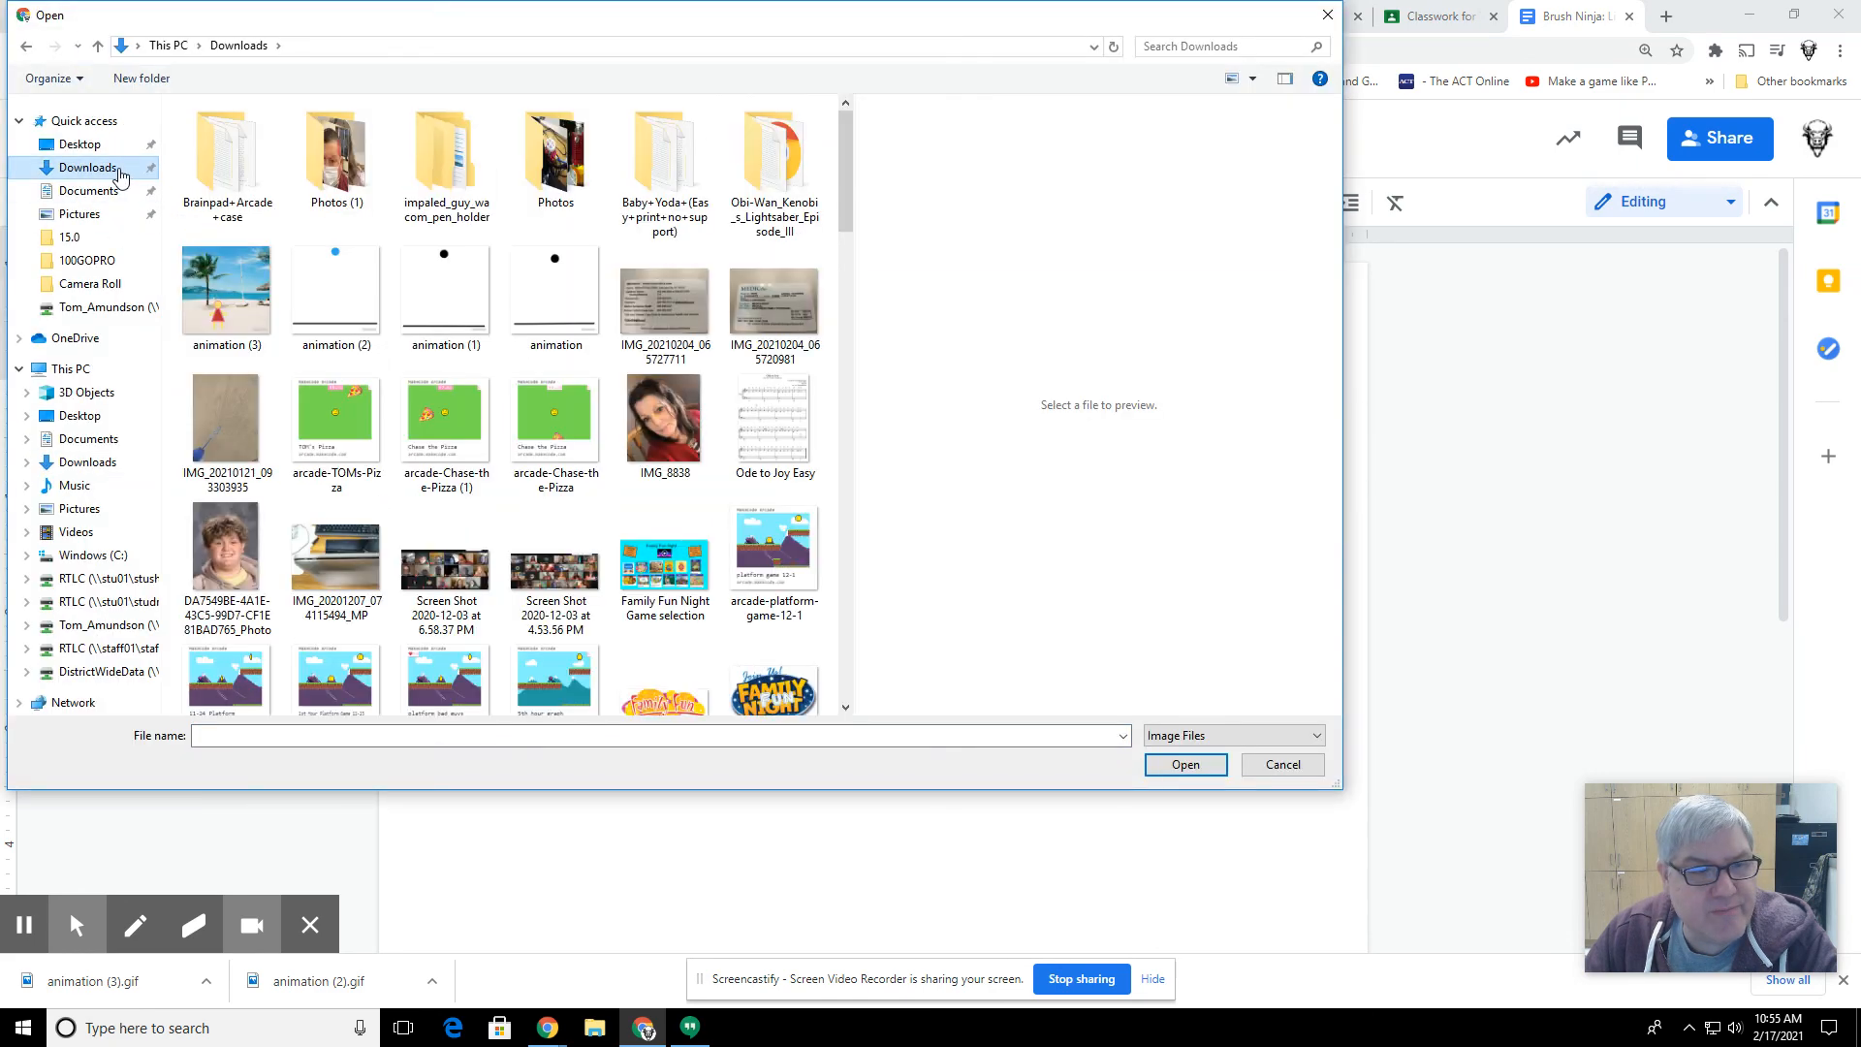
pyautogui.click(659, 274)
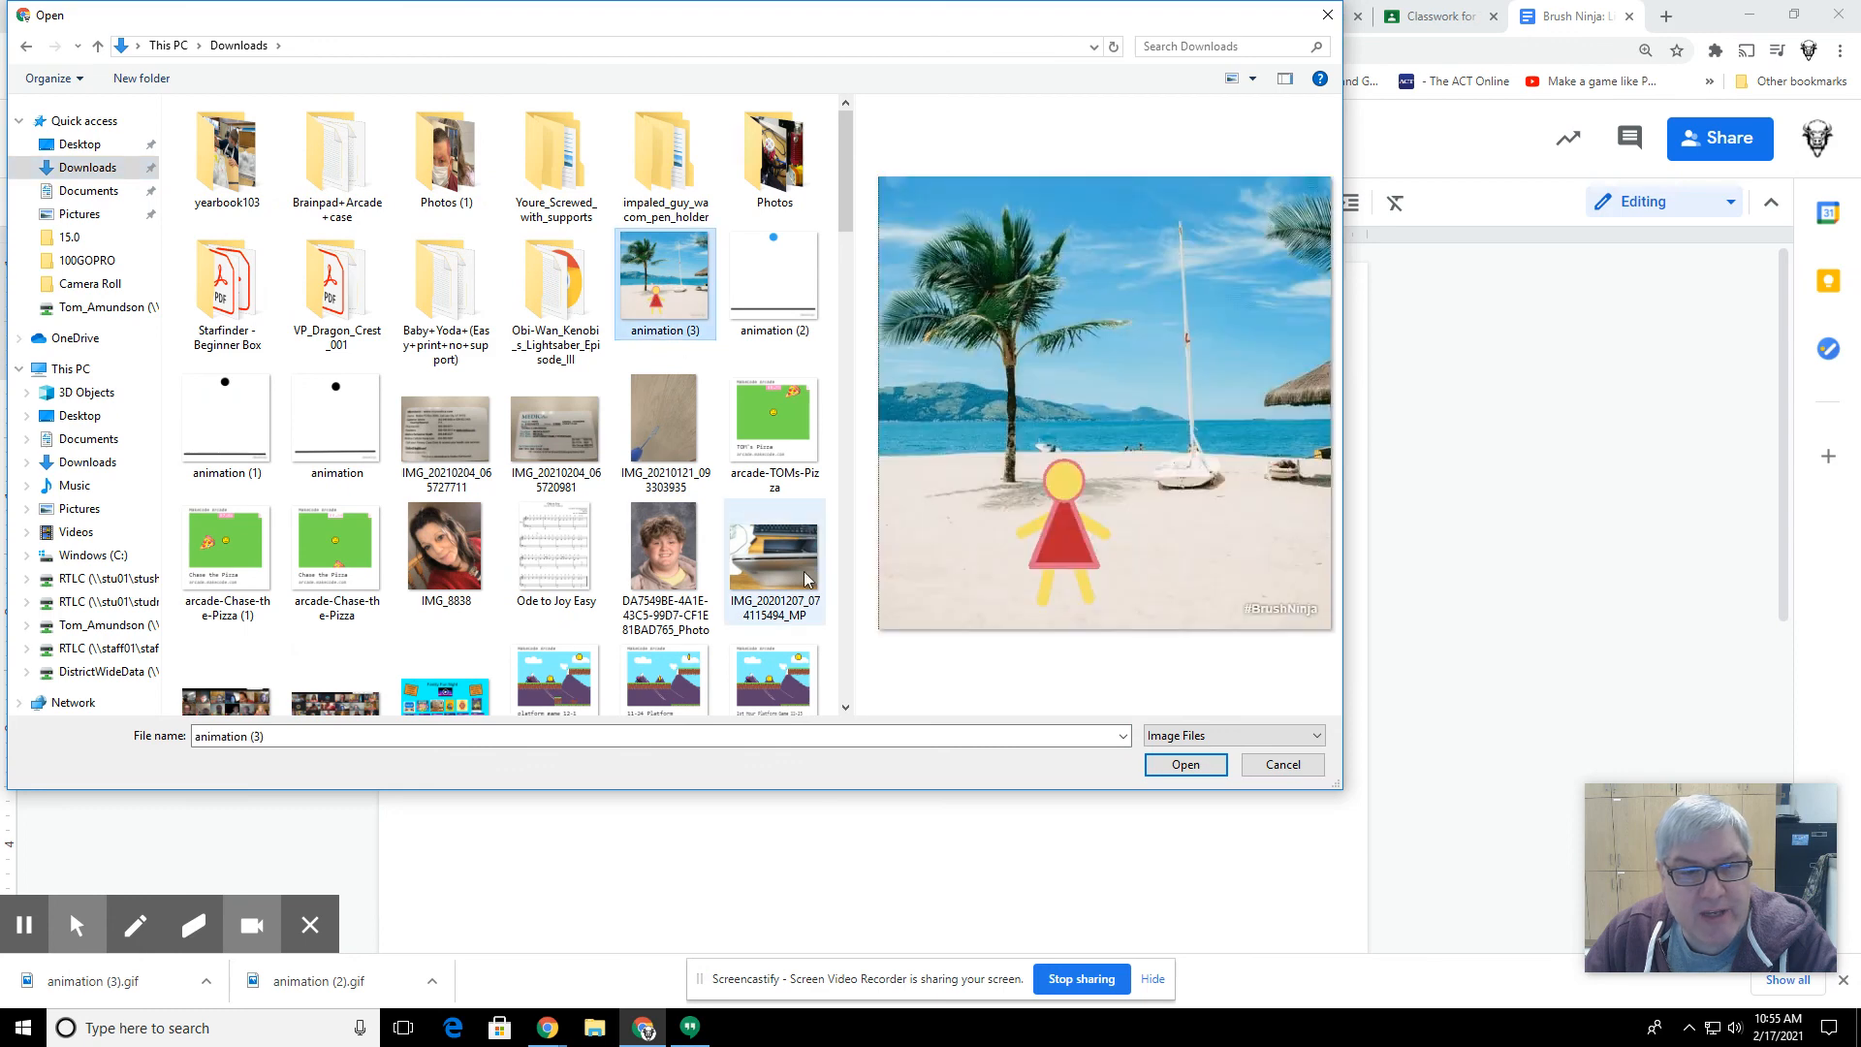
pyautogui.click(1186, 764)
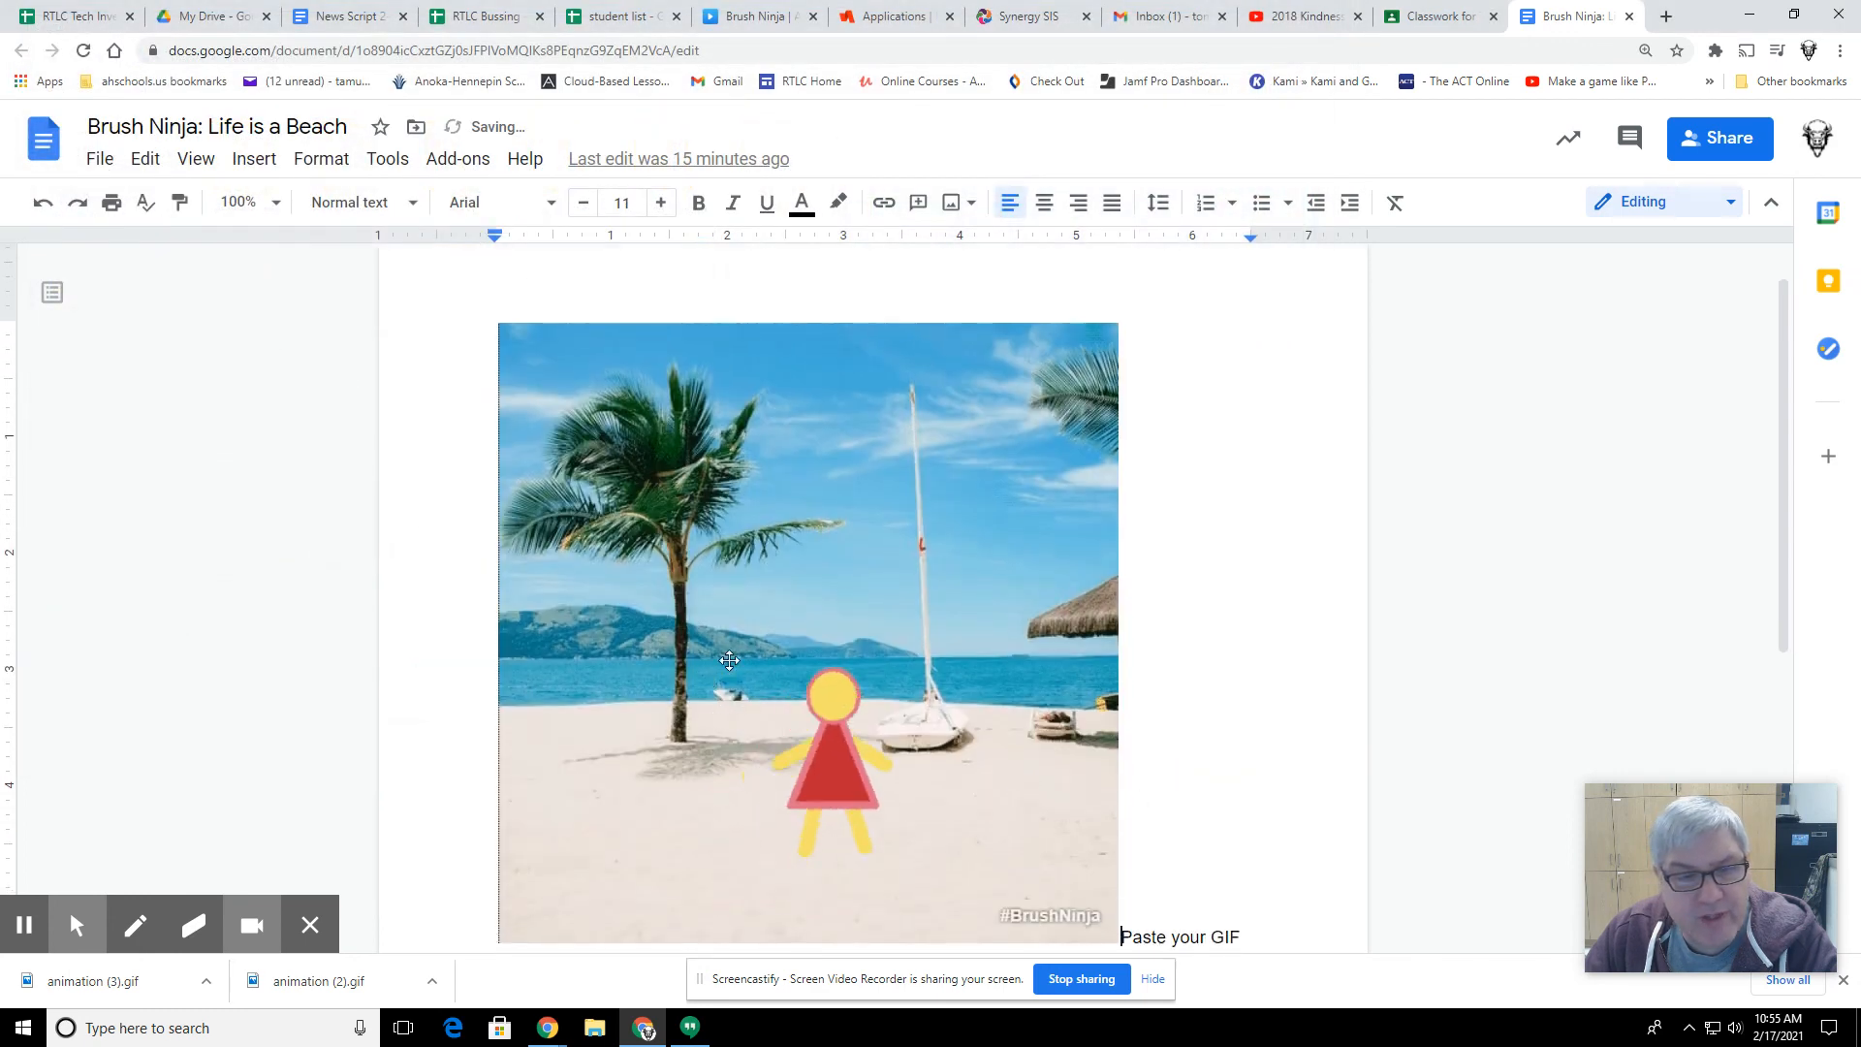